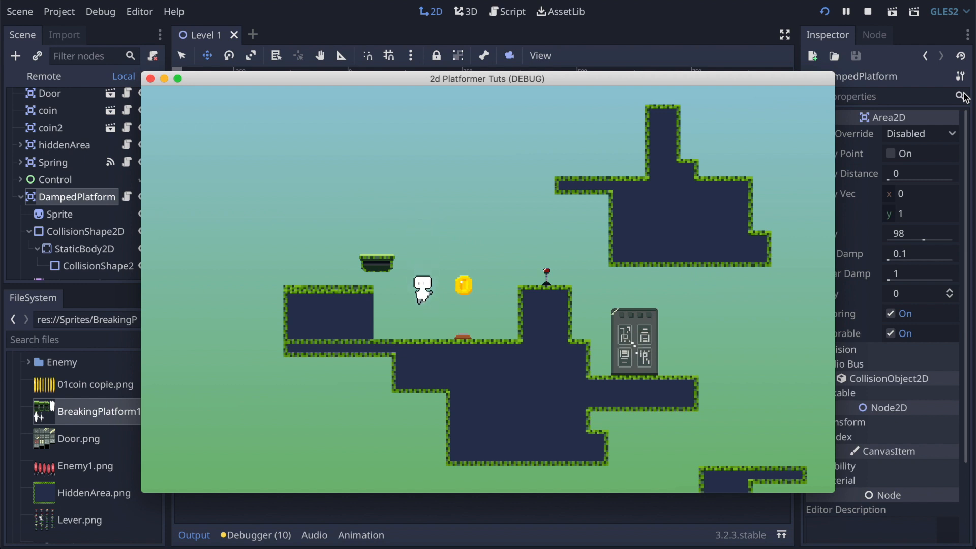
Step: Playtest the platformer level by jumping the character onto the floating platform above the ledge and back down to the ground
key("Right")
key("Up")
key("Left")
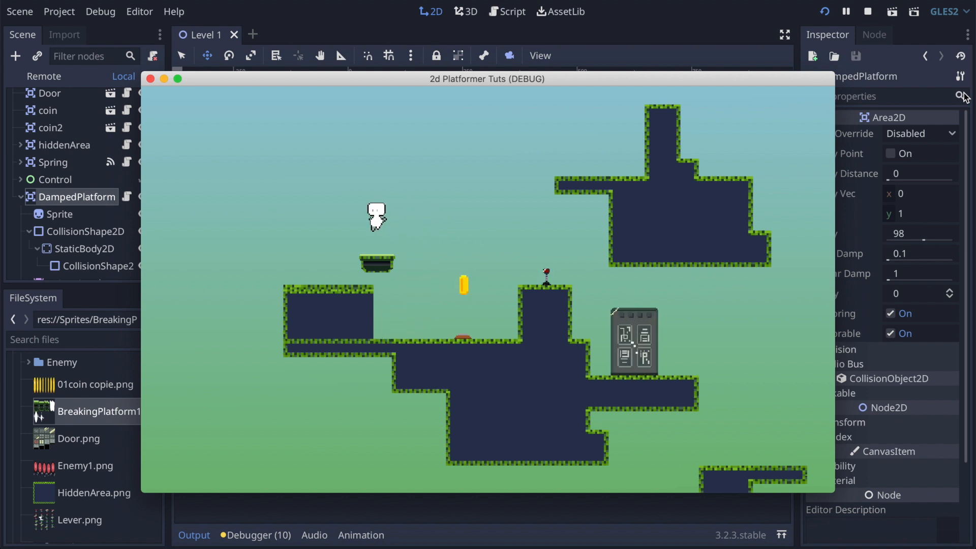
key("Right")
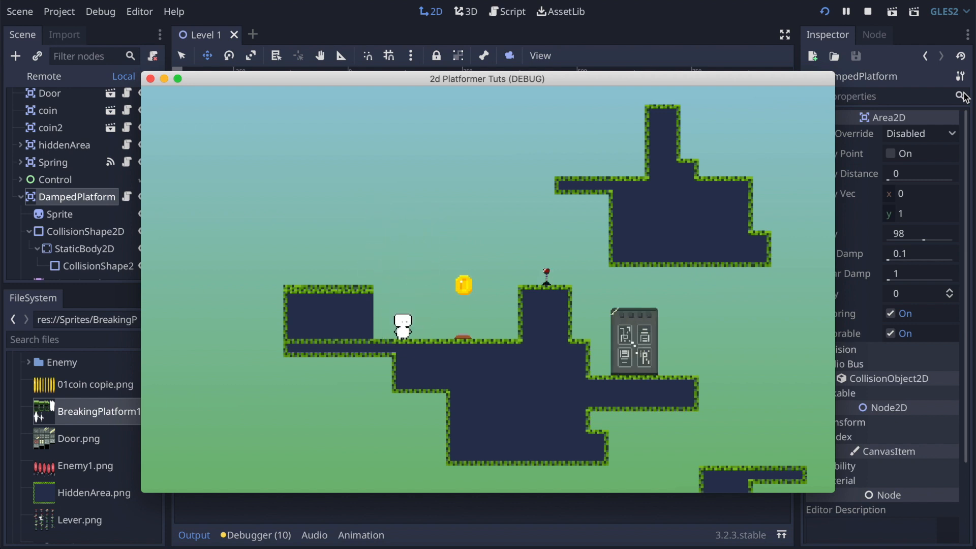
Step: Bounce the character off the red spring through the coin and steer it into the hidden area of the block
key("Right")
key("Up")
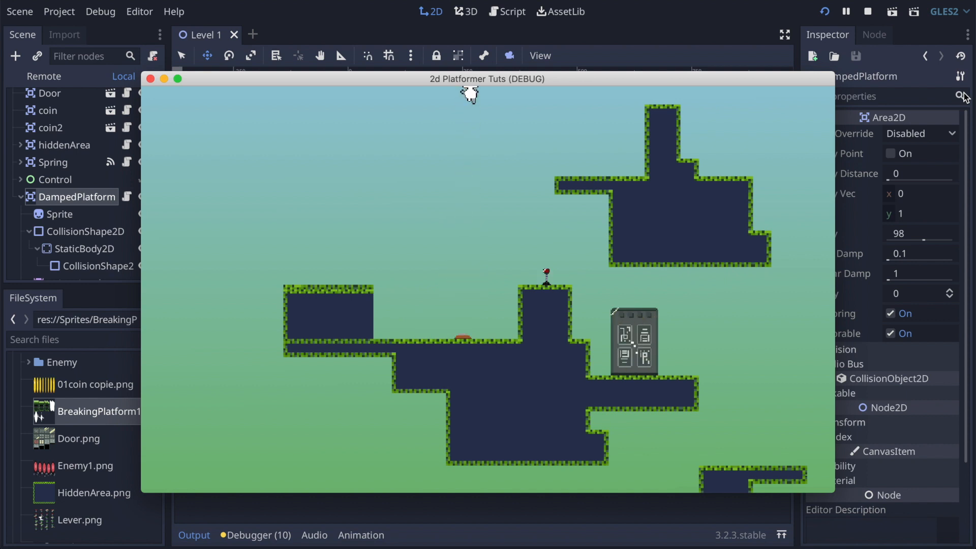
key("Right")
key("Left")
key("Right")
key("Left")
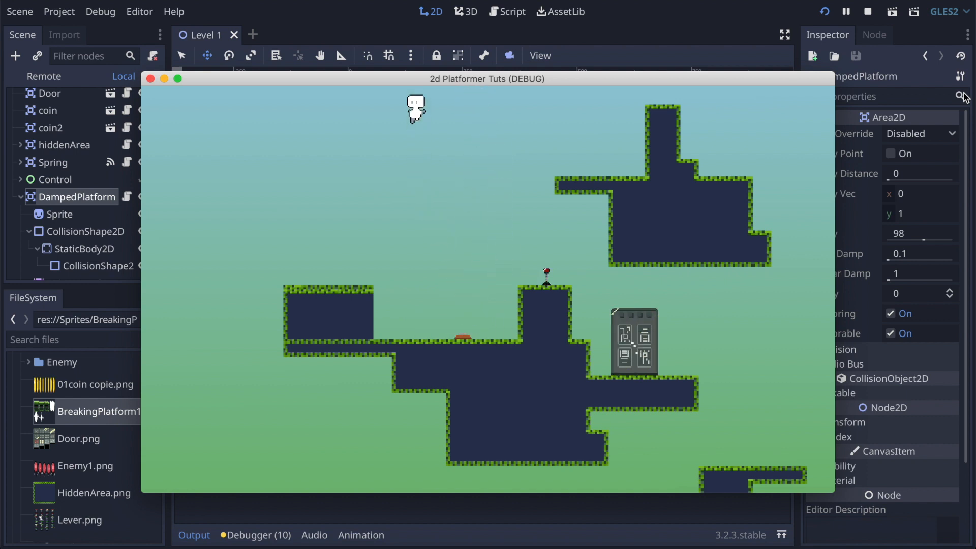
key("Left")
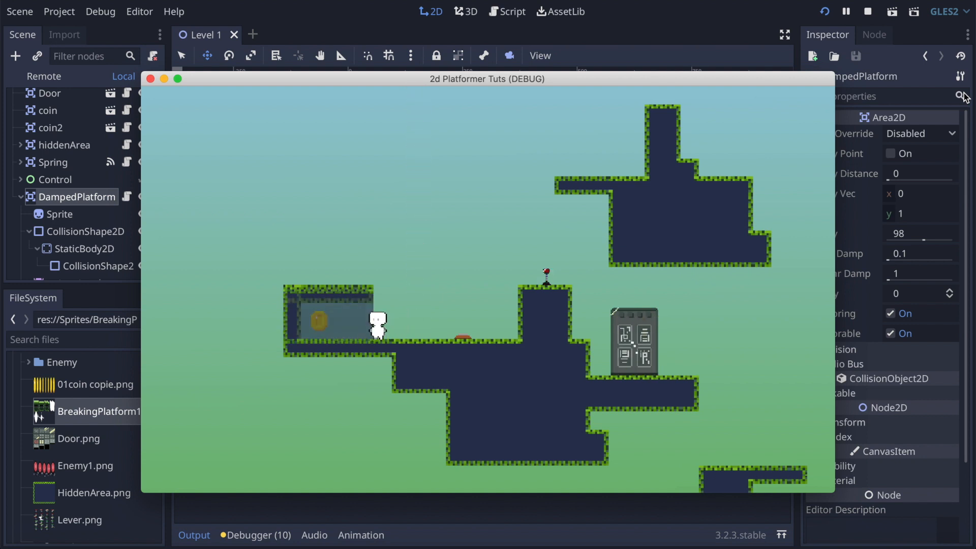
Step: Test the lever on the raised block and walk the character into the door
key("Right")
key("Up")
key("Right")
key("Up")
key("Right")
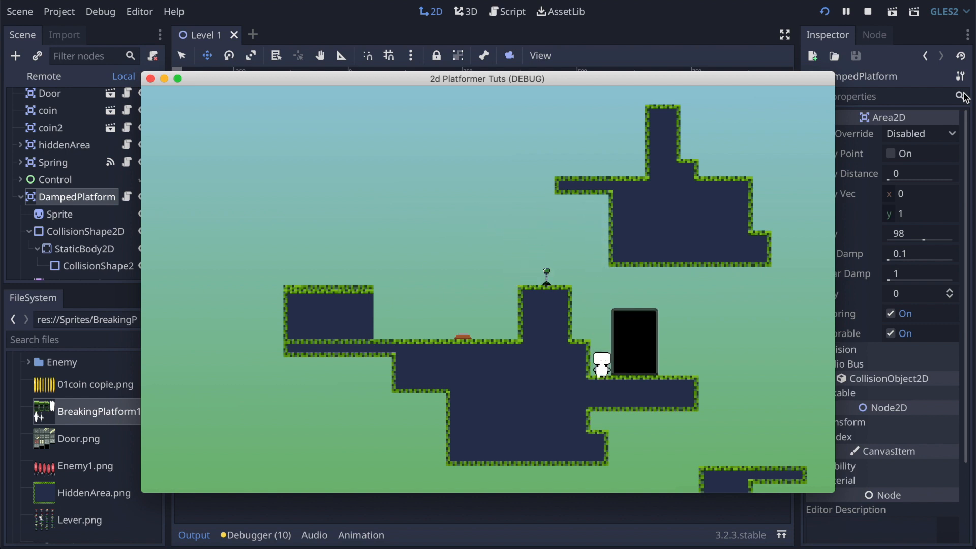
key("Right")
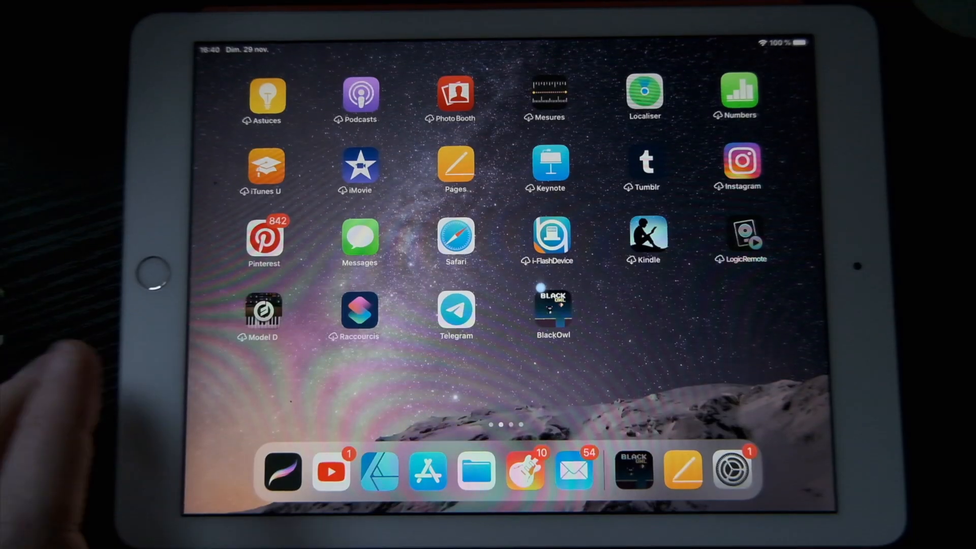
left_click(553, 308)
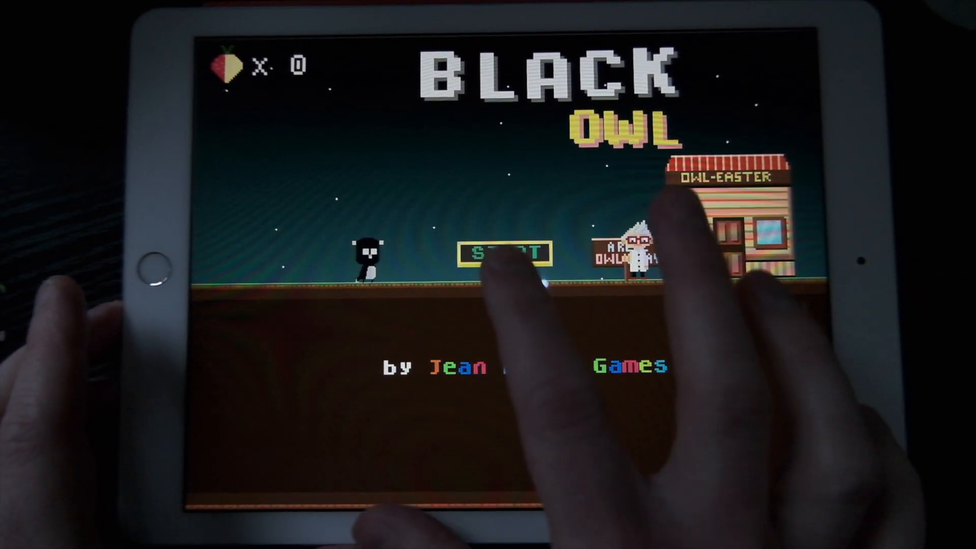
left_click(506, 254)
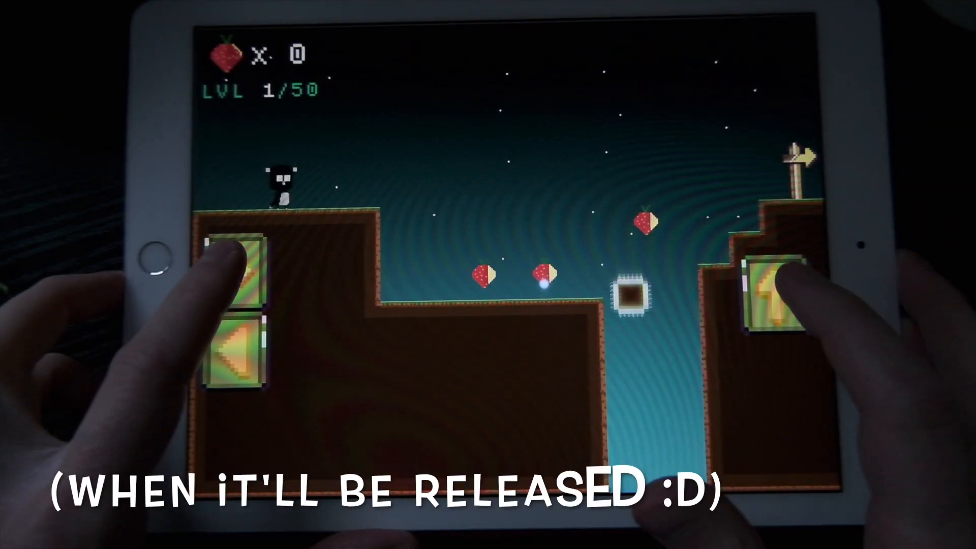
left_click(234, 262)
left_click(785, 292)
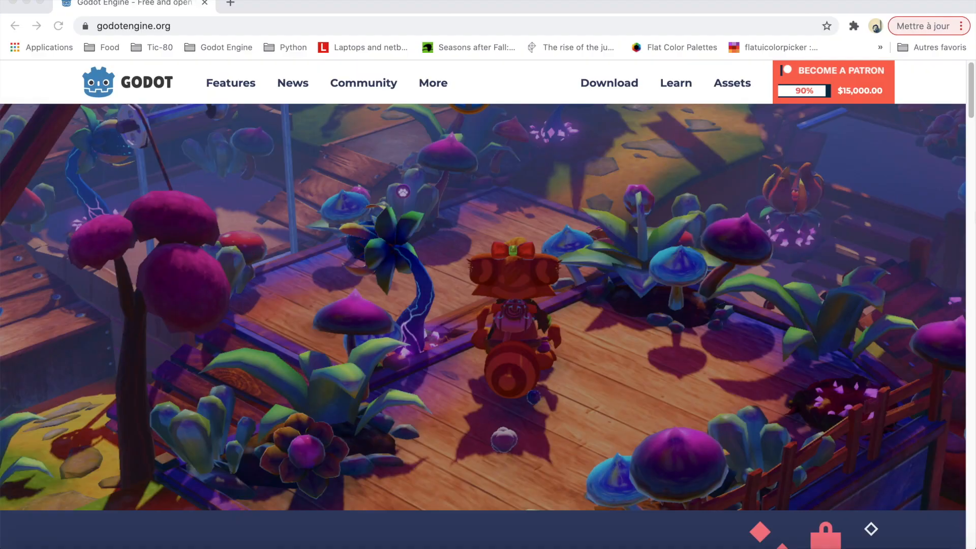
Step: Open the Download page on godotengine.org and look at the macOS Standard and Mono (C# support) versions
left_click(193, 24)
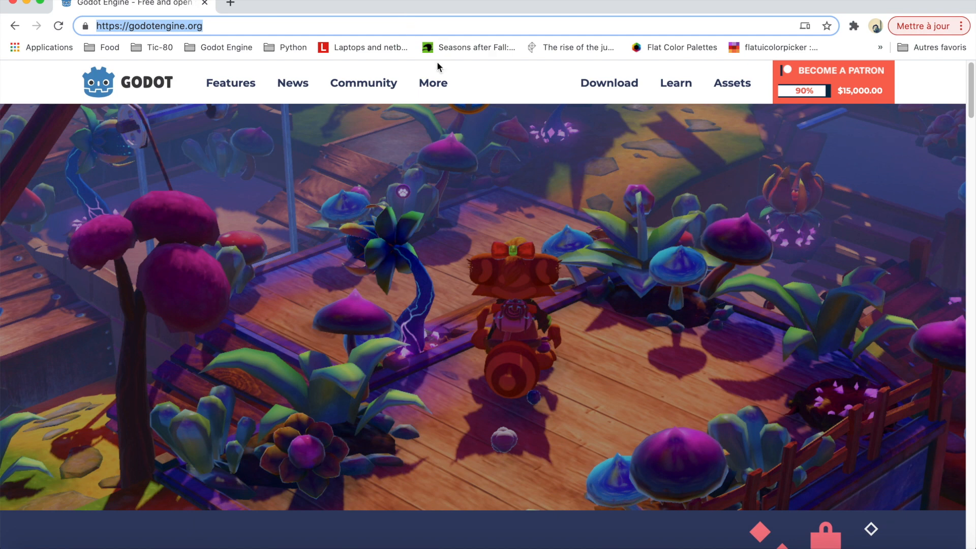
left_click(622, 89)
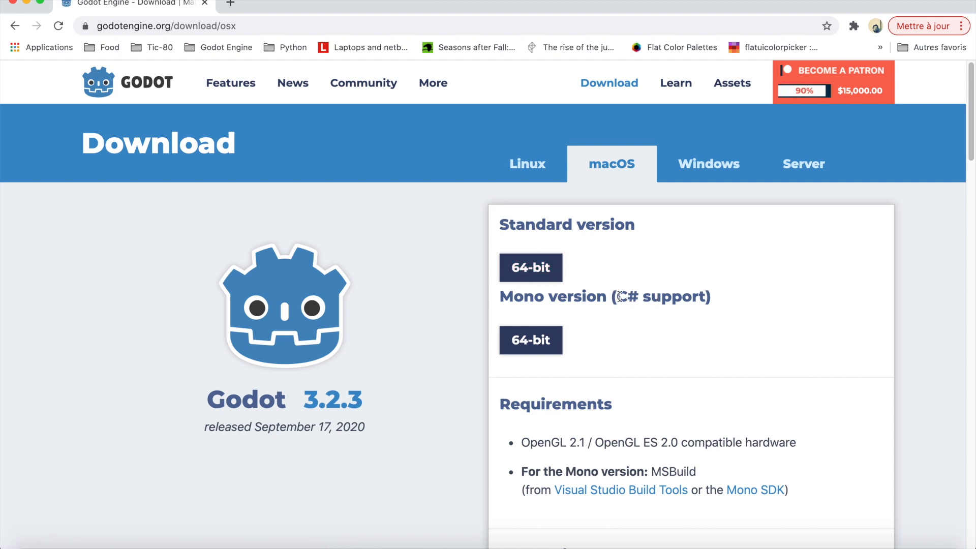
left_click_drag(620, 296, 662, 298)
left_click(576, 249)
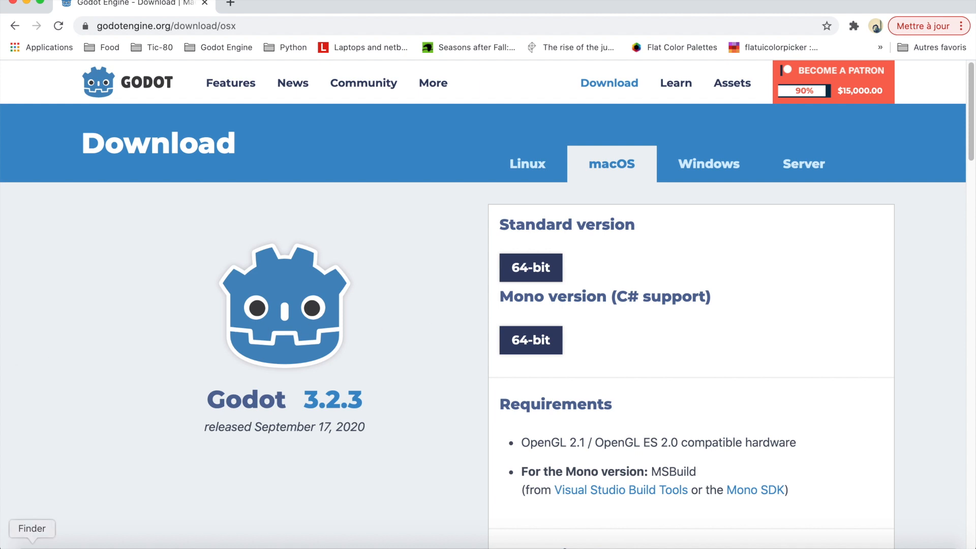
Step: Switch to Finder and locate the Godot application in the Téléchargements folder
left_click(32, 546)
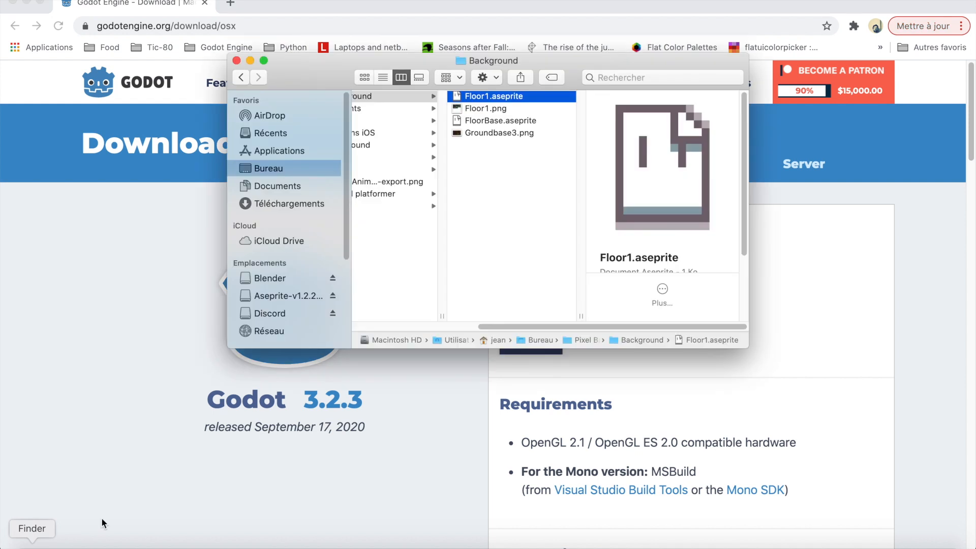
left_click(296, 205)
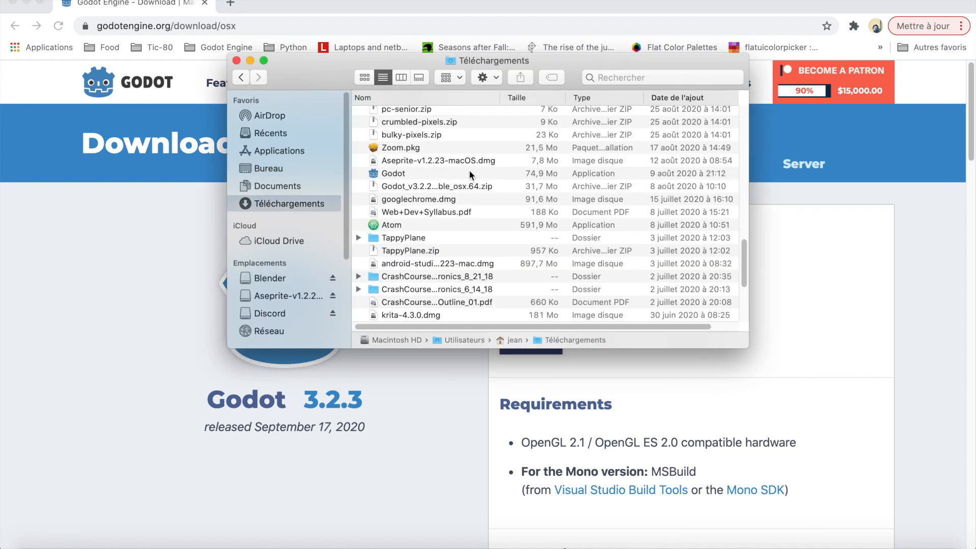
left_click(404, 171)
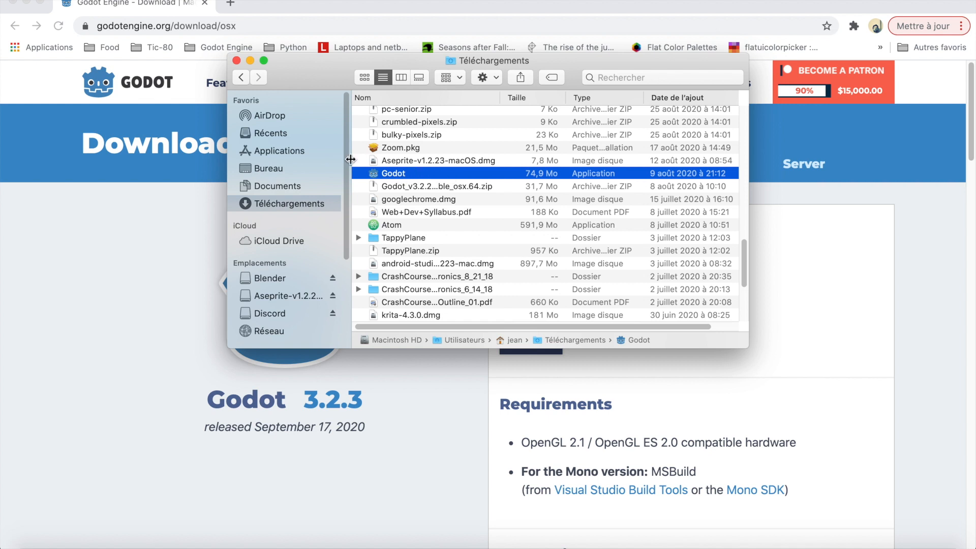
right_click(417, 179)
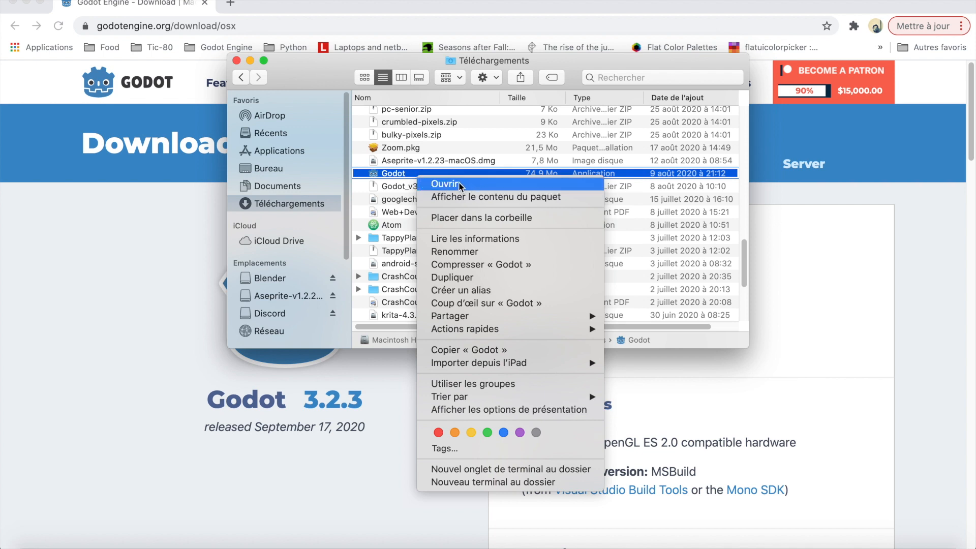
left_click(581, 60)
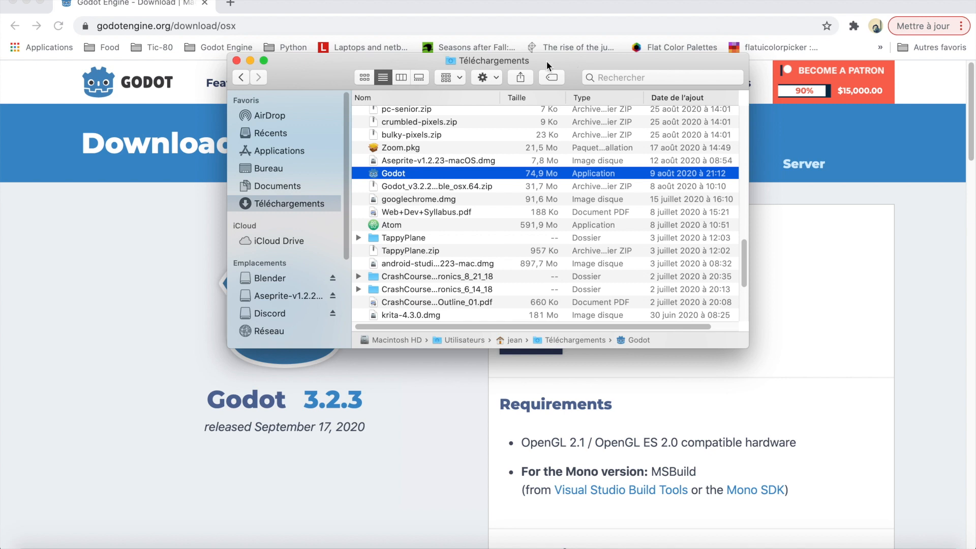
right_click(407, 173)
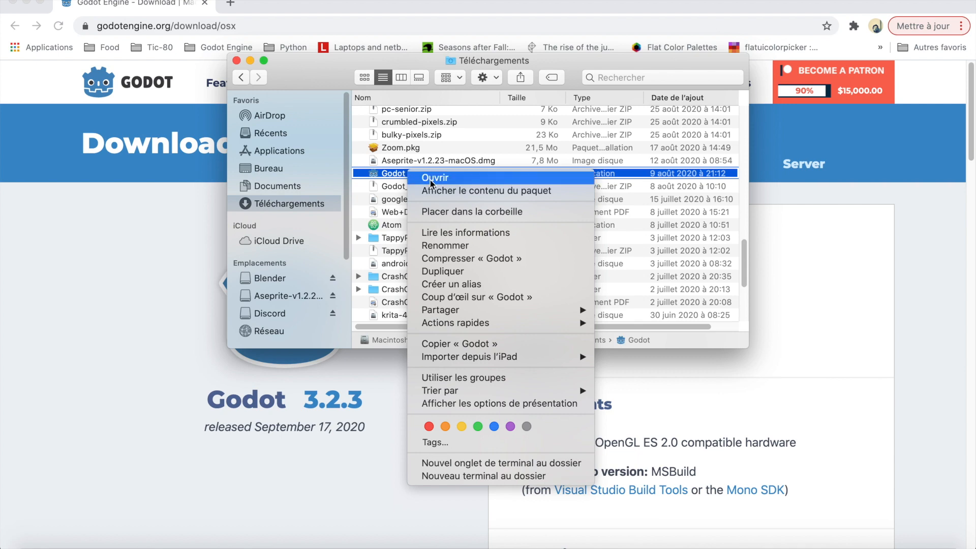
left_click(592, 53)
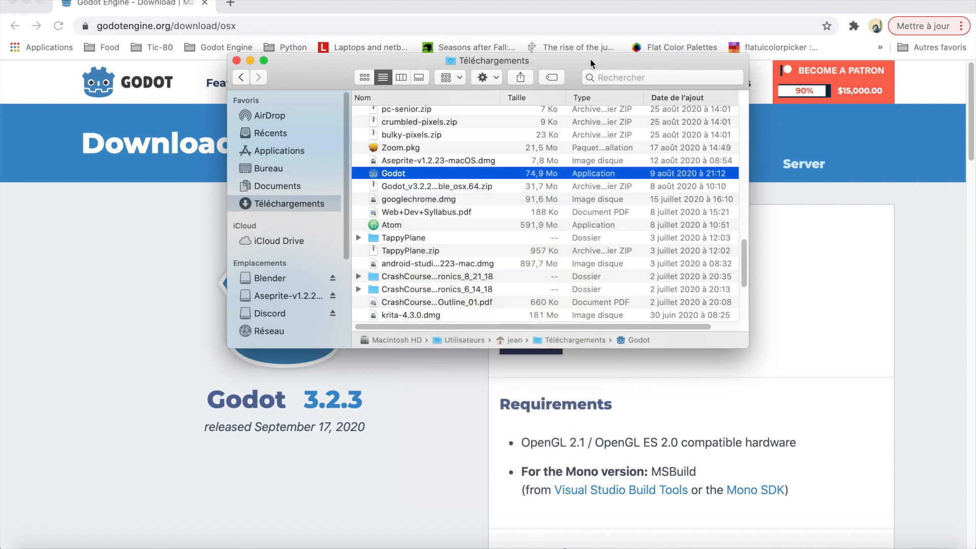
Step: Launch Godot and start a new project located in a new Desktop folder named 2D Platformer tuts
left_click(609, 548)
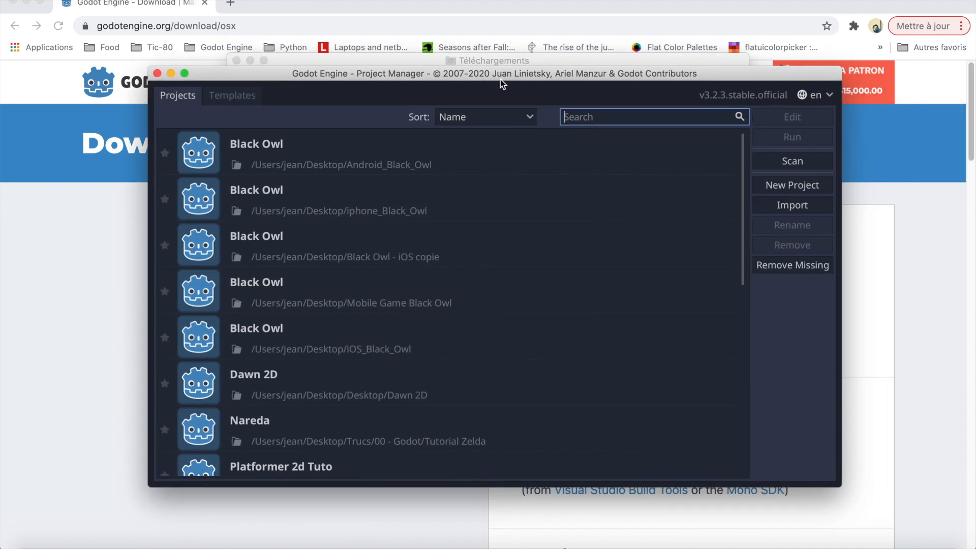
left_click(809, 188)
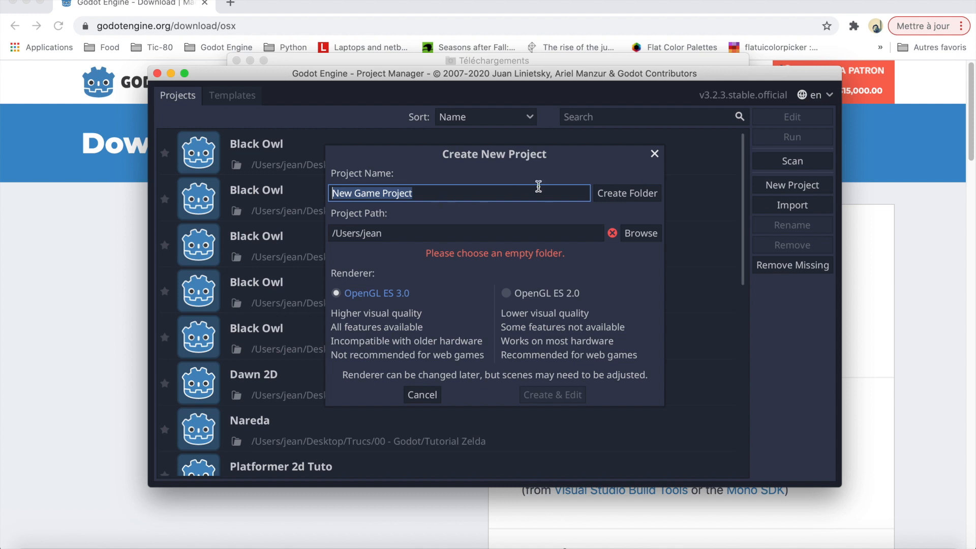
left_click(641, 233)
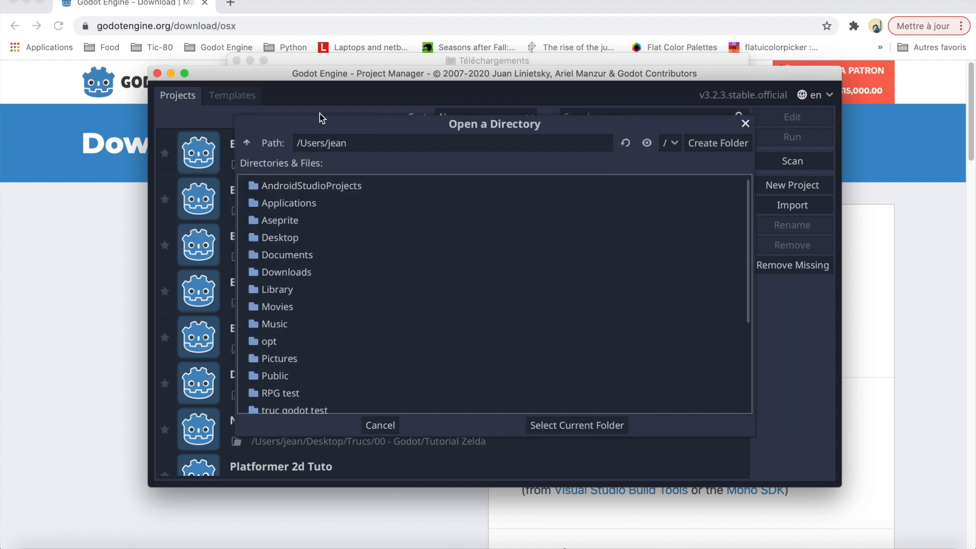
double_click(277, 236)
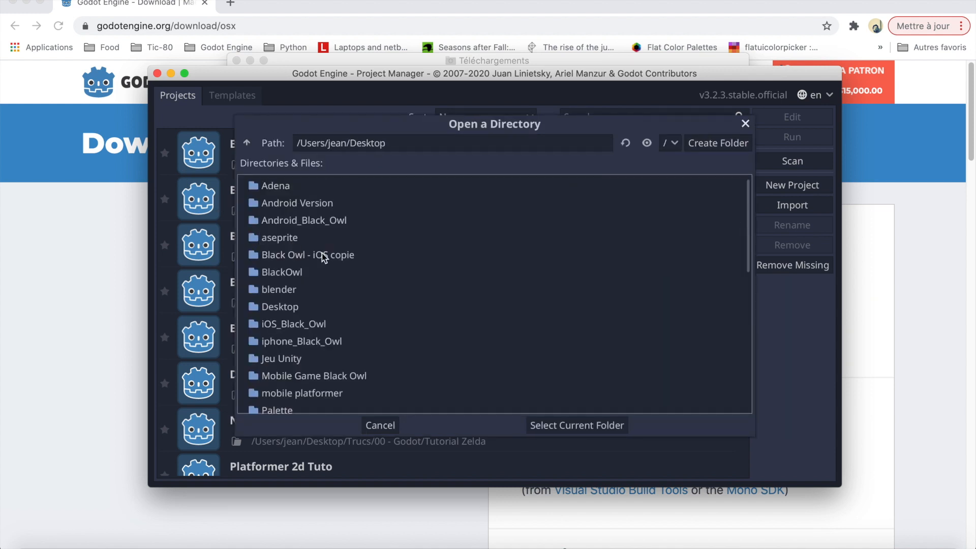
left_click(724, 145)
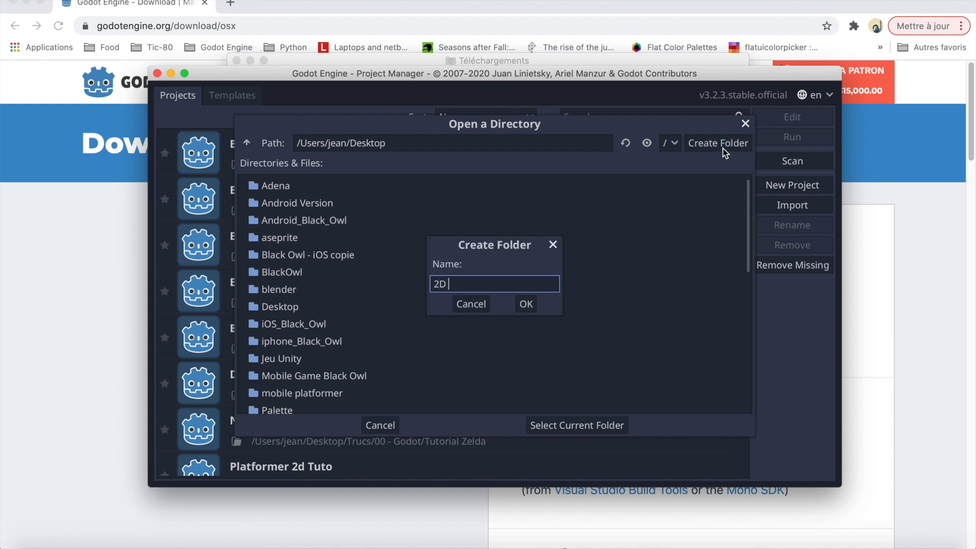
type("2D Platformer tuts")
left_click(526, 305)
left_click(562, 427)
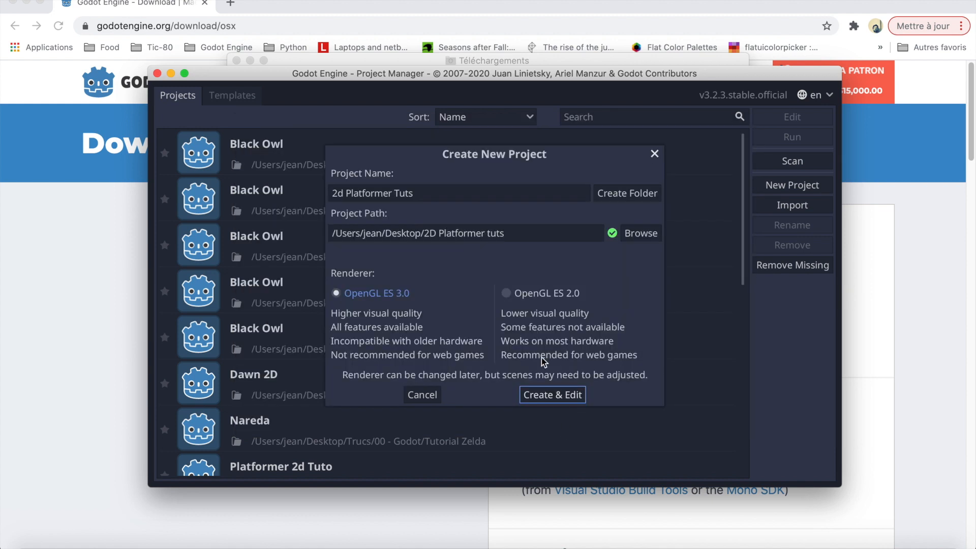
Step: Set the renderer to OpenGL ES 2.0 and create the project
left_click(509, 290)
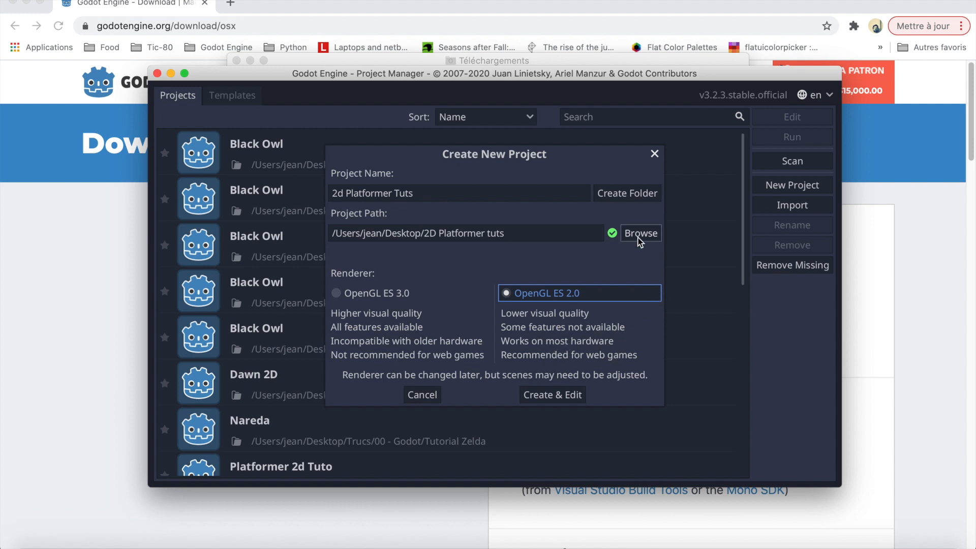
left_click(563, 395)
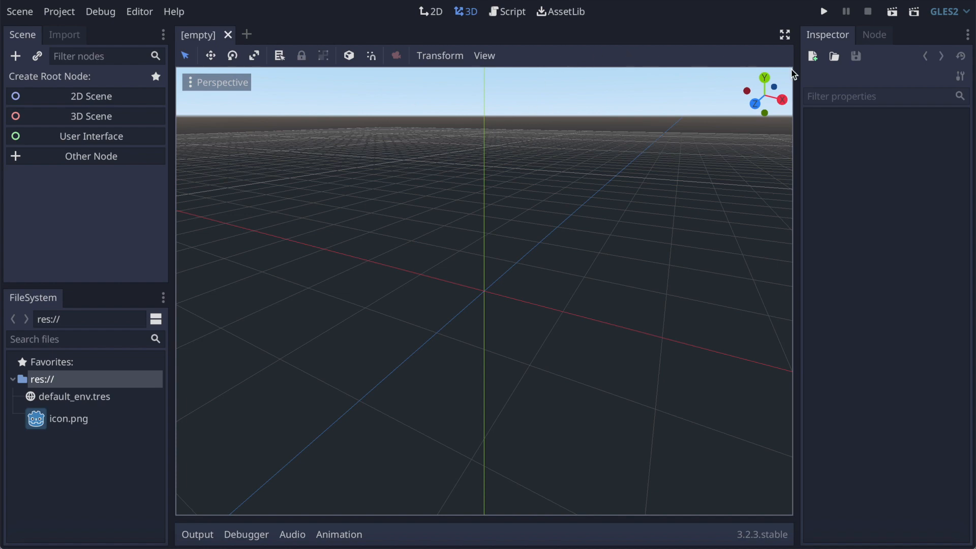
Step: Switch to the 2D workspace and create a 2D Scene root node
mouse_move(765, 81)
left_mouse_down()
mouse_move(788, 81)
mouse_move(742, 122)
mouse_move(738, 59)
mouse_move(714, 84)
mouse_move(745, 104)
mouse_move(765, 81)
left_mouse_up()
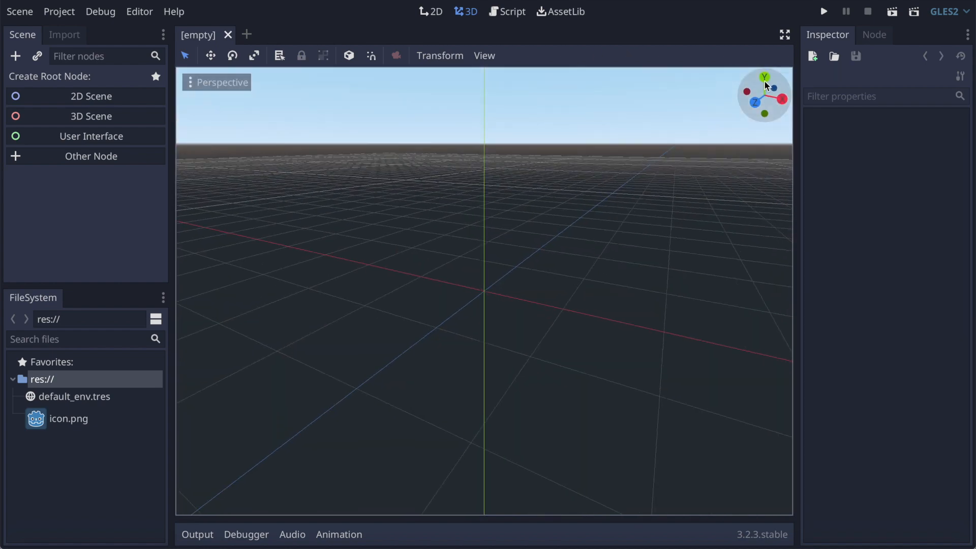
left_click(435, 12)
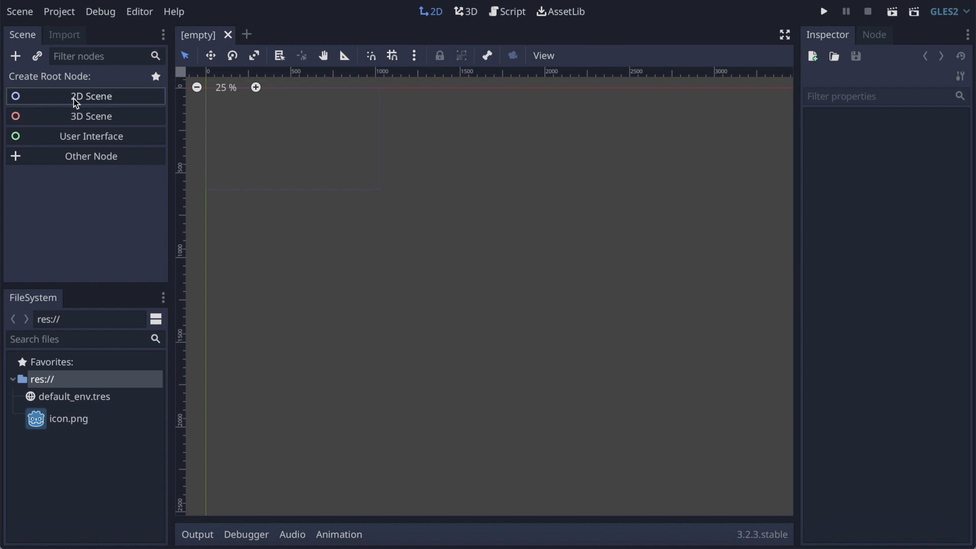
left_click(62, 94)
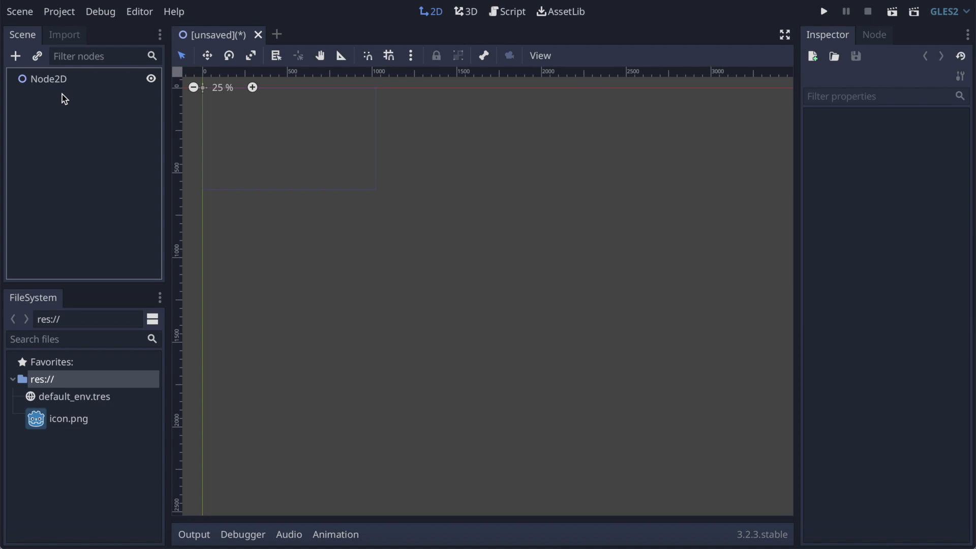
Step: Rename the root node as Level 1
double_click(51, 83)
type("Level 1")
key("Return")
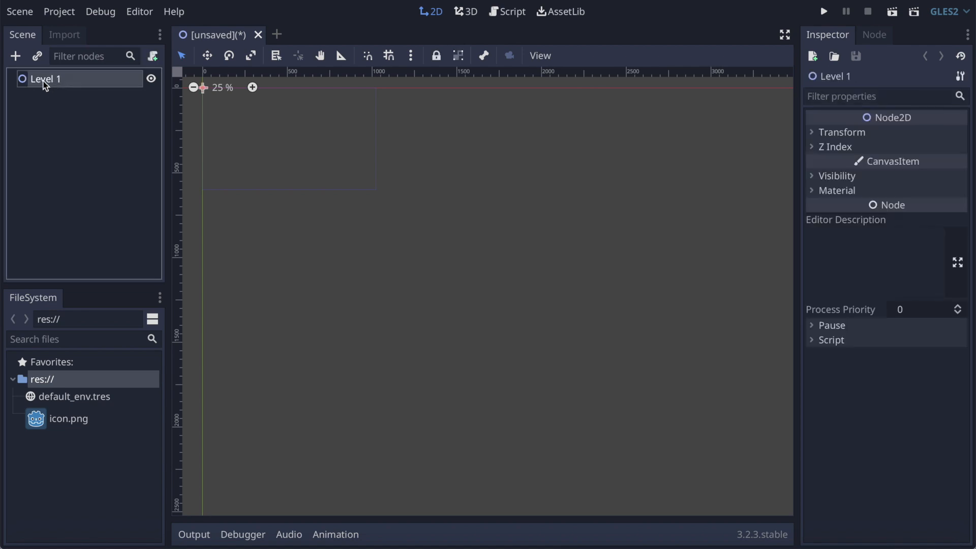
double_click(44, 85)
key("Return")
Step: Add a KinematicBody2D node as a child of Level 1
left_click(17, 57)
type("kinematic")
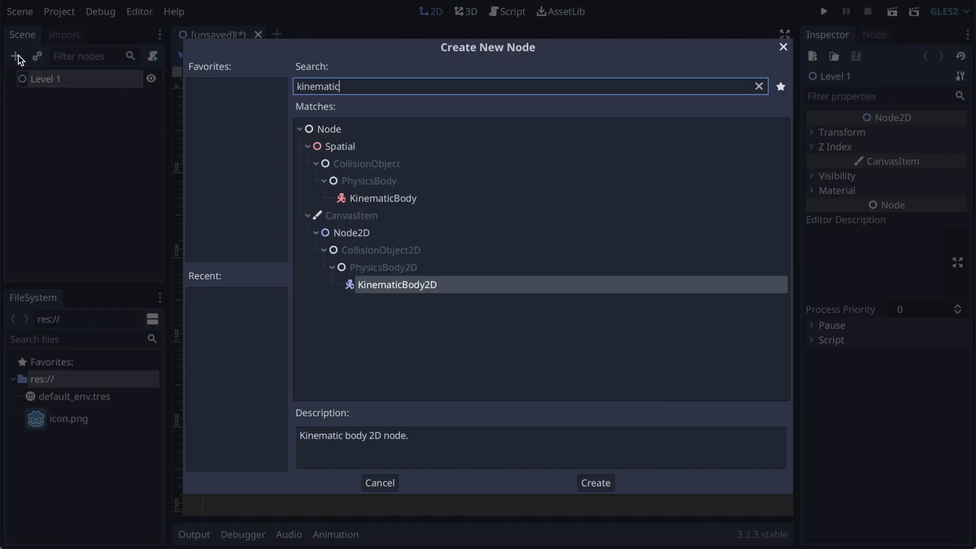
left_click(596, 480)
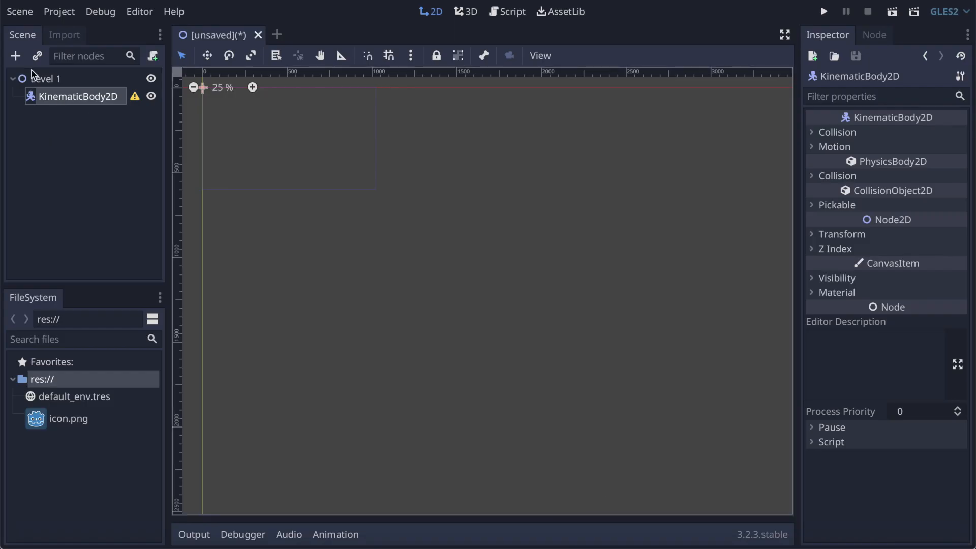
Step: Add a CollisionShape2D node as a child of the KinematicBody2D
left_click(15, 57)
type("col")
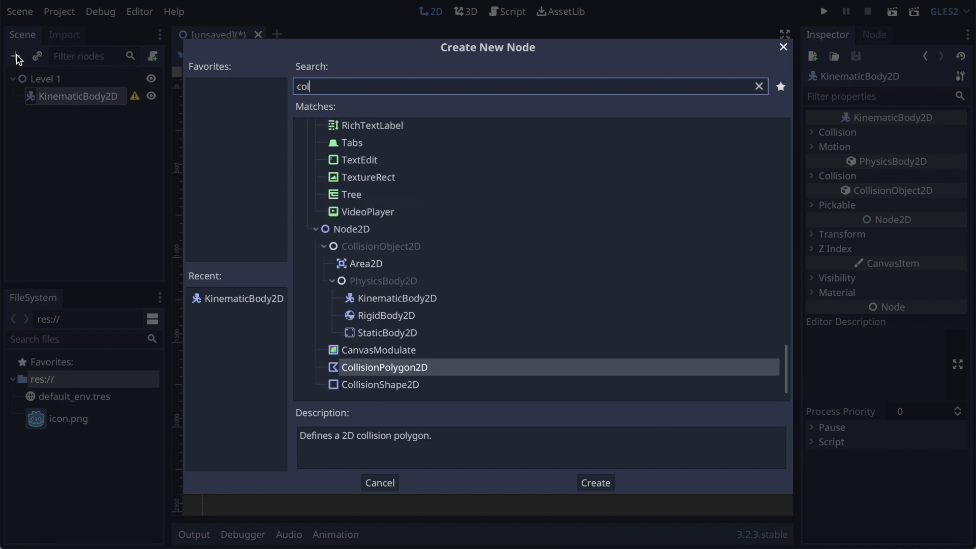
type("lision")
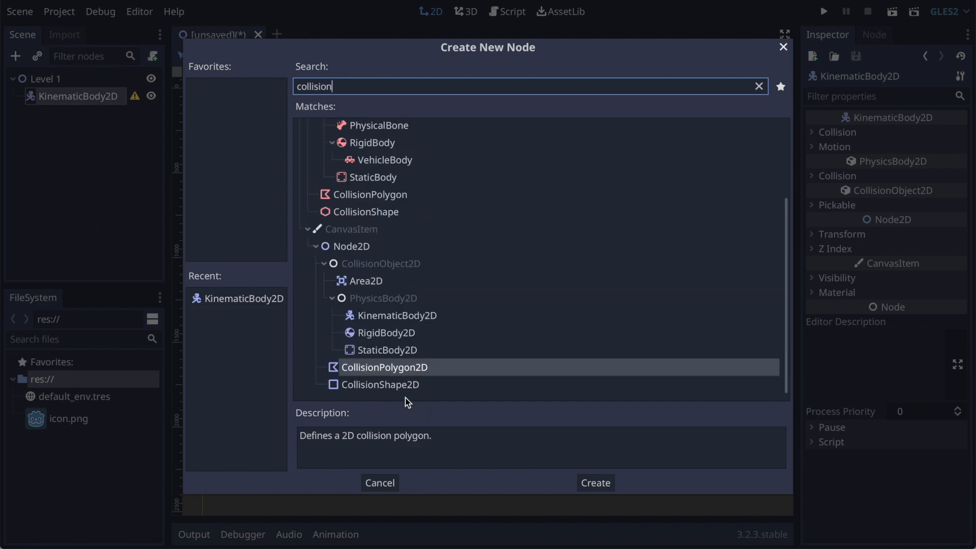
left_click(397, 386)
left_click(610, 482)
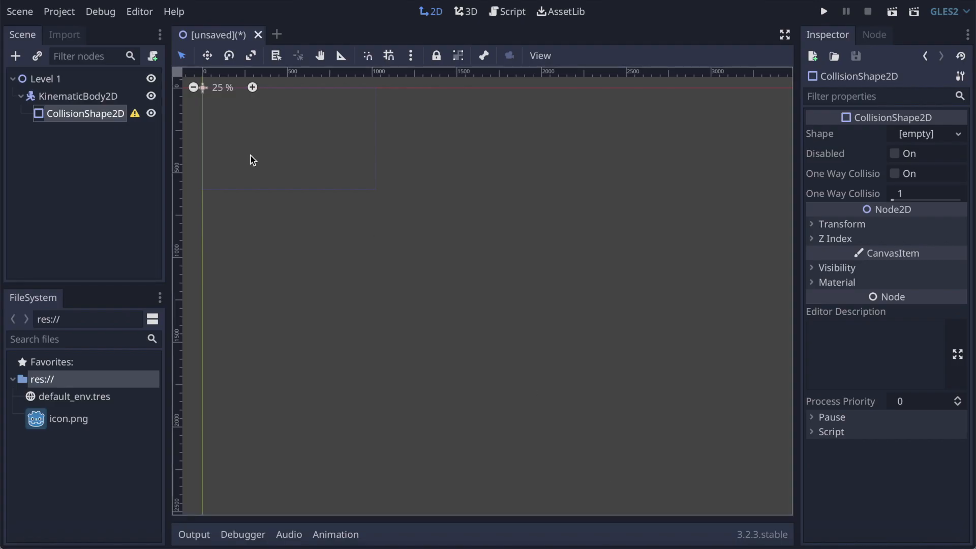
Step: Assign a new RectangleShape2D as the shape of the CollisionShape2D
left_click(919, 133)
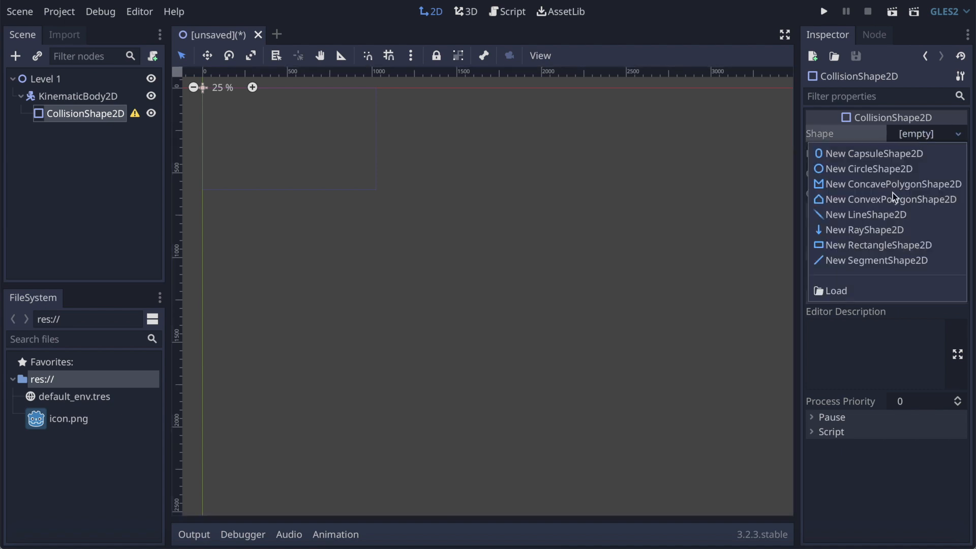
left_click(872, 244)
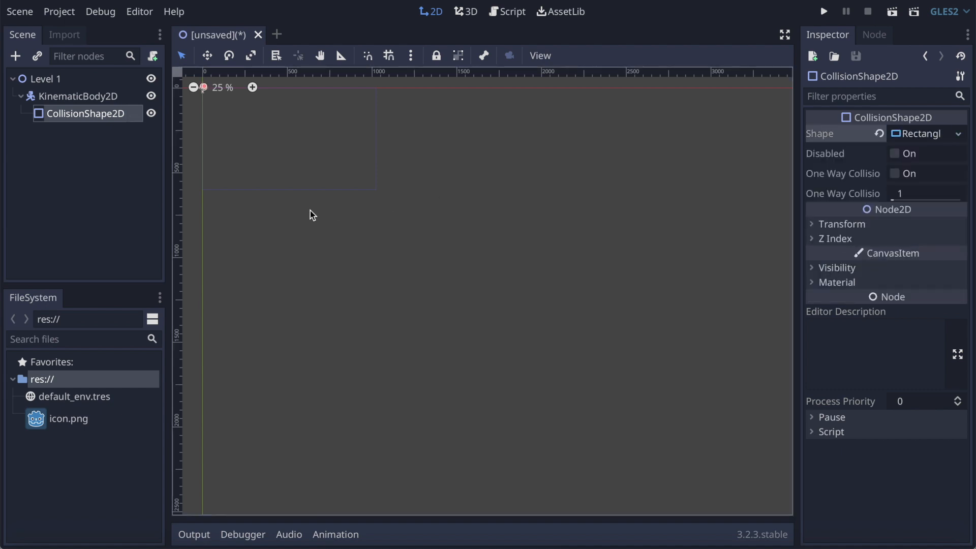
scroll(354, 209, "left", 5)
scroll(355, 210, "up", 2)
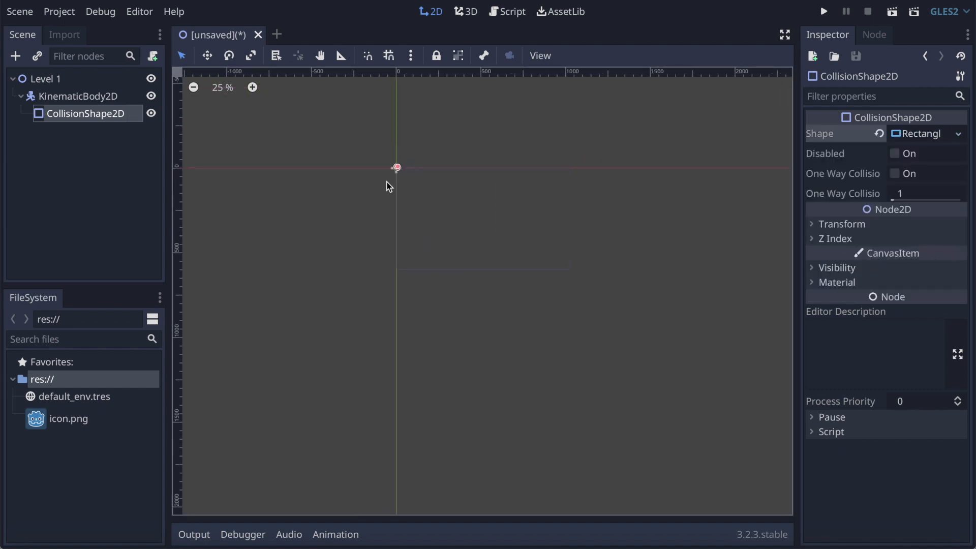
scroll(416, 178, "up", 9)
scroll(417, 178, "left", 3)
scroll(418, 179, "down", 2)
scroll(358, 244, "up", 12)
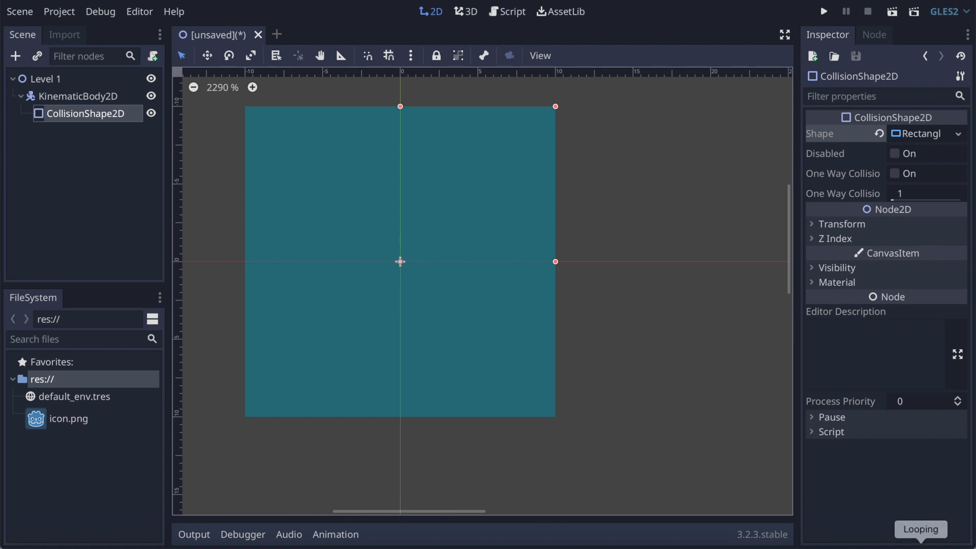
Step: Switch to Aseprite and play back the animation frames of the PlayerBasic sprite
left_click(839, 544)
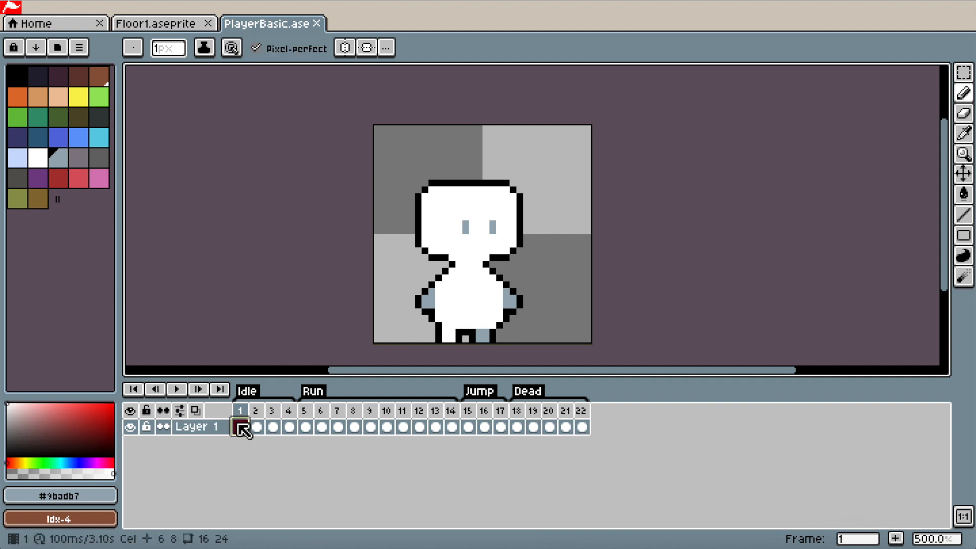
key("Return")
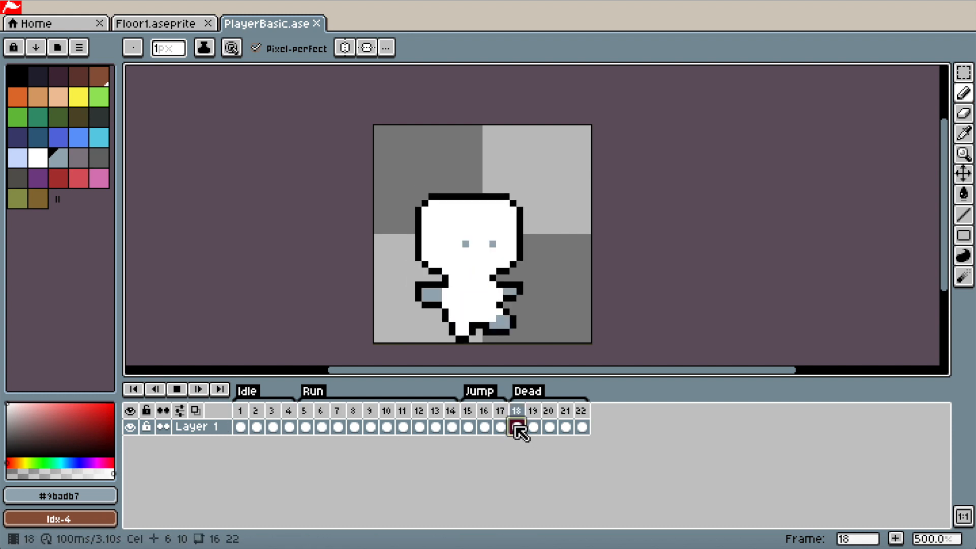
key("Return")
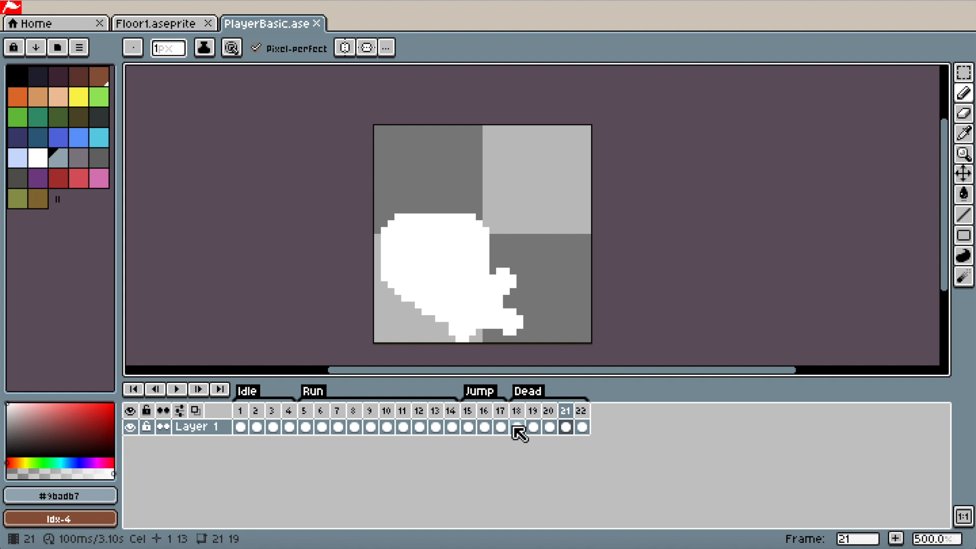
Step: Export the Floor1 sprite as the sprite sheet Floor1.png into the 2D Platformer tuts folder on the Desktop
left_click(158, 26)
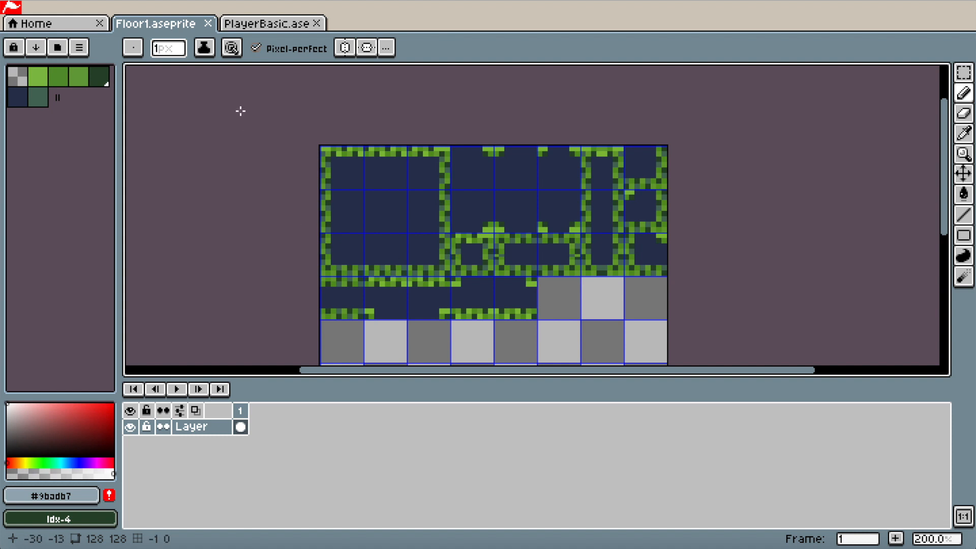
left_click(93, 0)
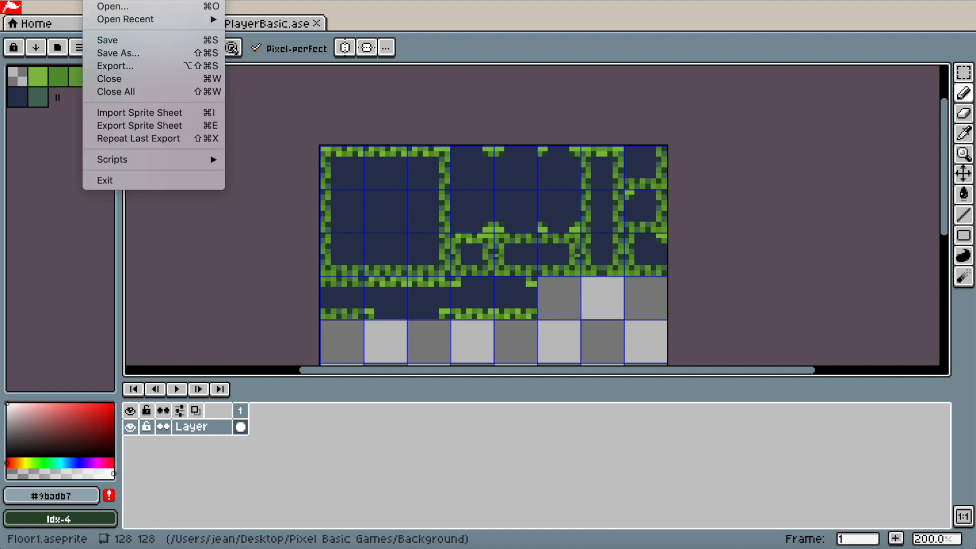
left_click(145, 125)
left_click(682, 346)
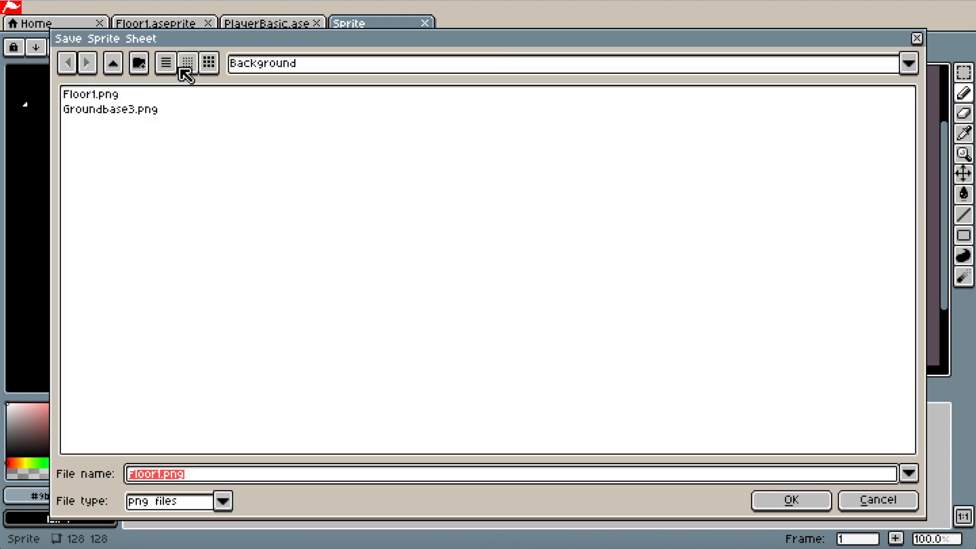
left_click(112, 63)
left_click(113, 62)
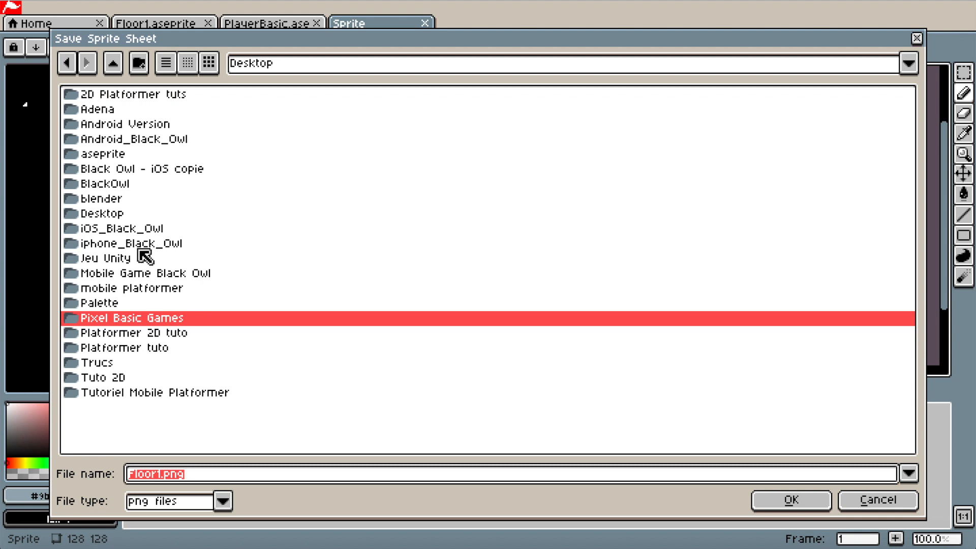
double_click(141, 96)
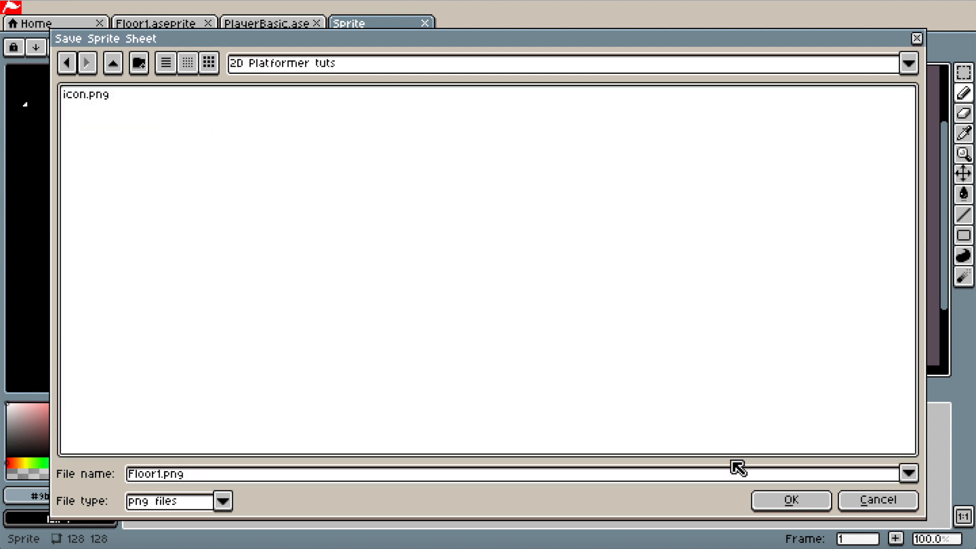
left_click(789, 509)
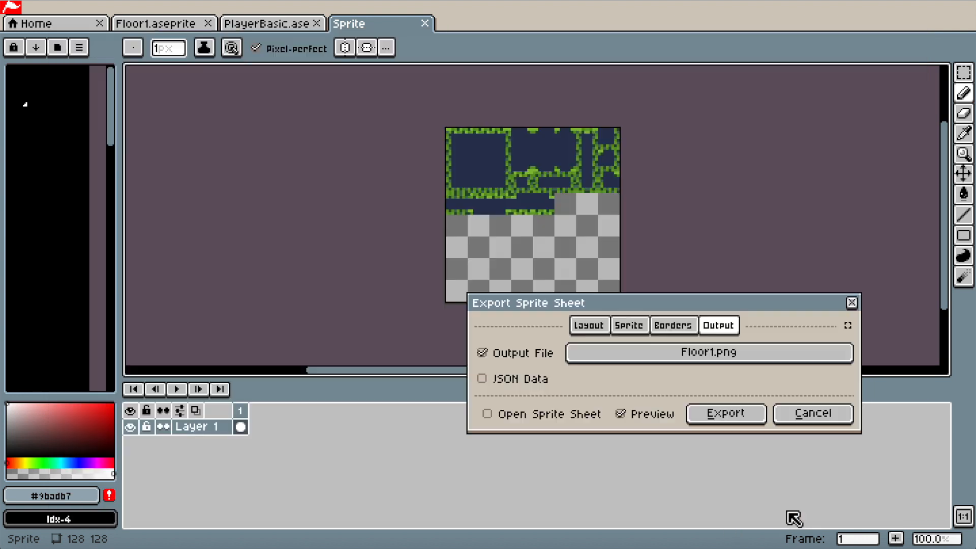
left_click(734, 419)
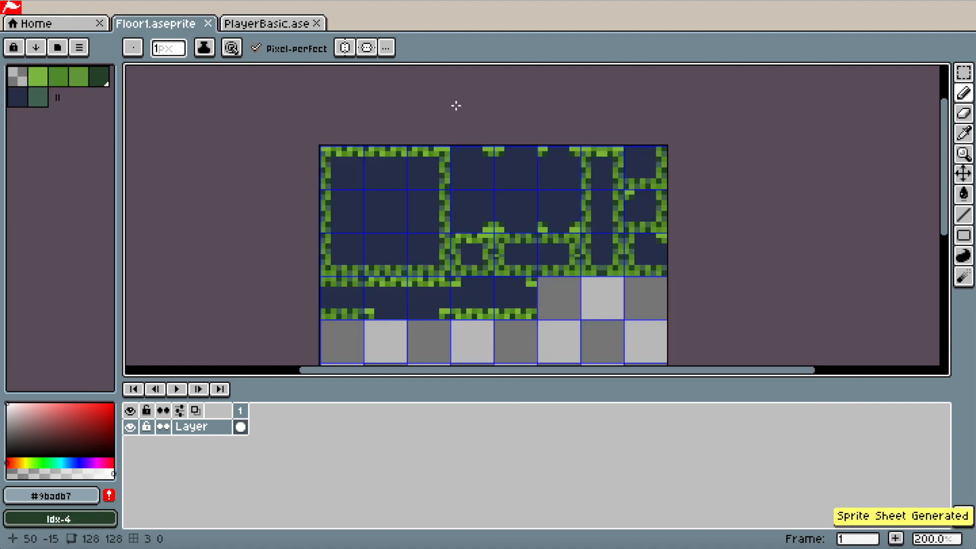
Step: Export the PlayerBasic sprite as the sprite sheet PlayerSpriteSheet.png into the 2D Platformer tuts folder
left_click(297, 24)
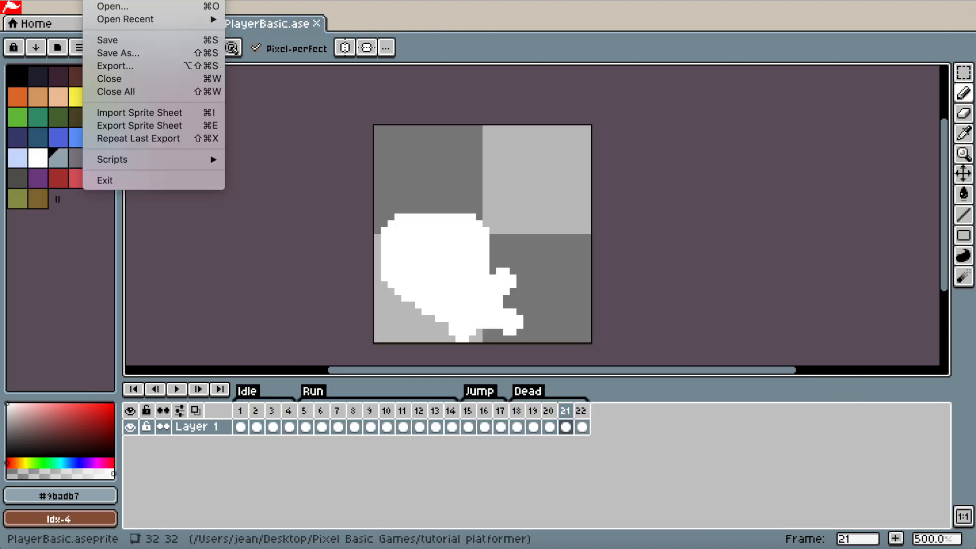
left_click(140, 127)
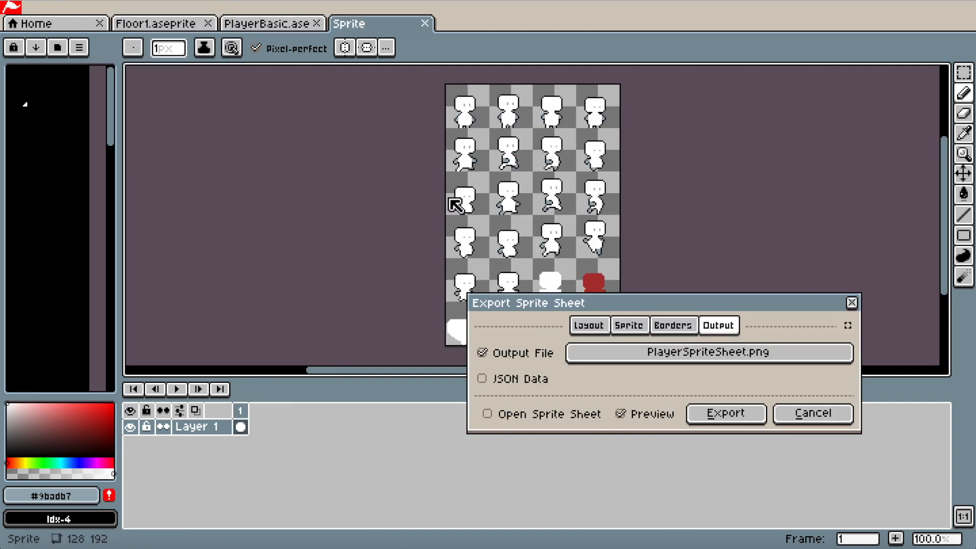
left_click(676, 356)
left_click(113, 66)
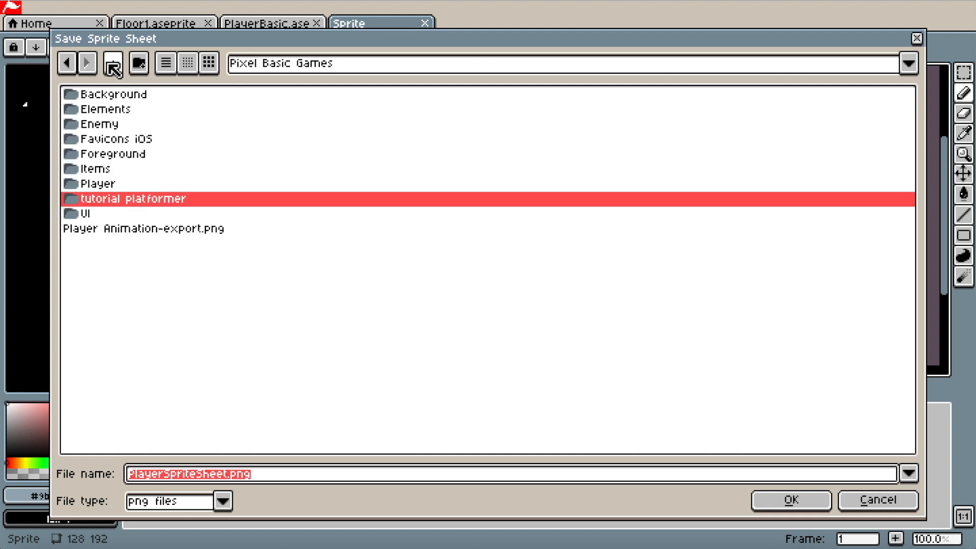
left_click(113, 66)
double_click(138, 95)
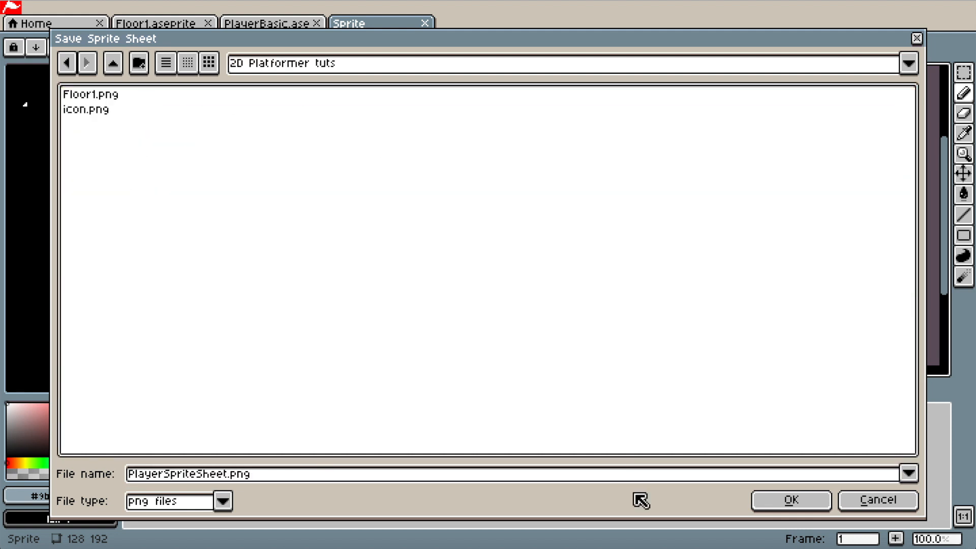
left_click(806, 508)
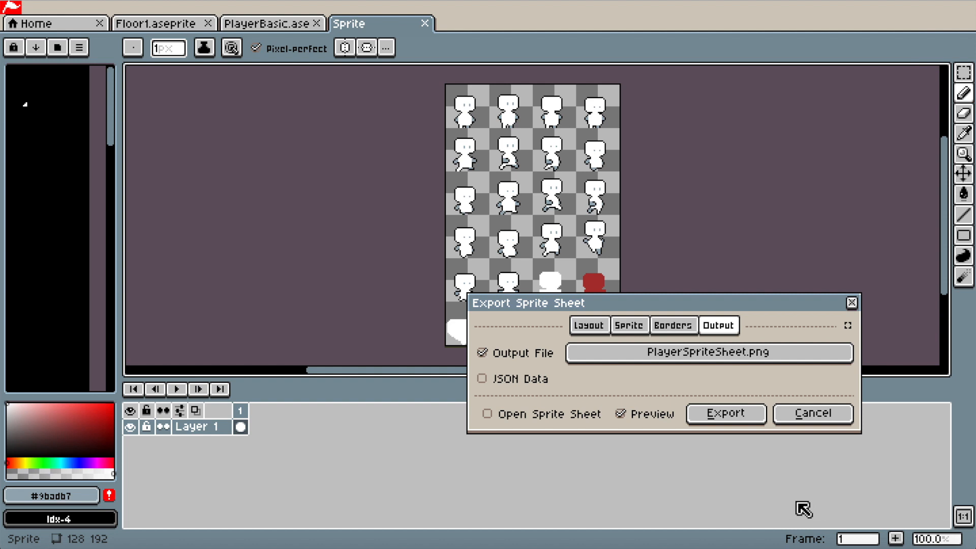
left_click(724, 414)
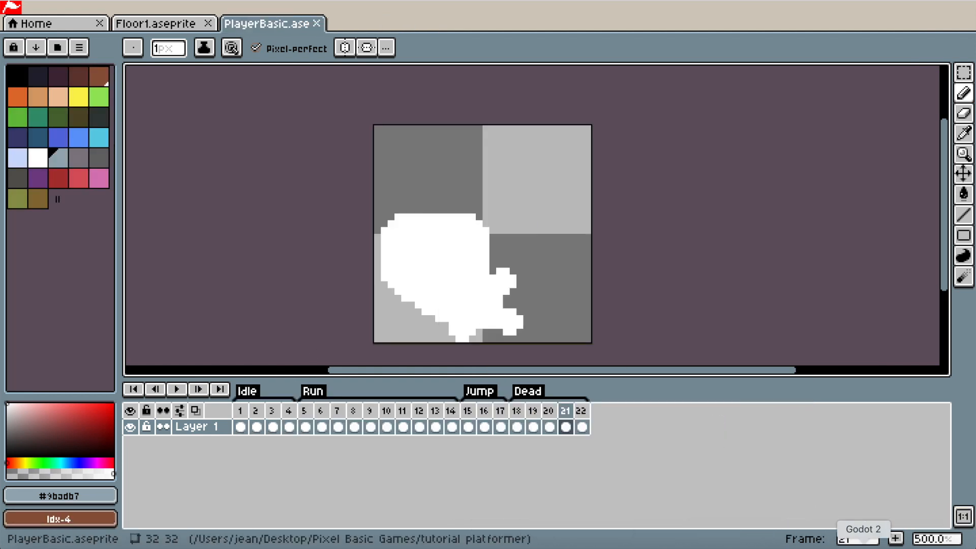
Step: Switch back to Godot and place PlayerSpriteSheet.png in the viewport as a sprite under the CollisionShape2D
left_click(865, 547)
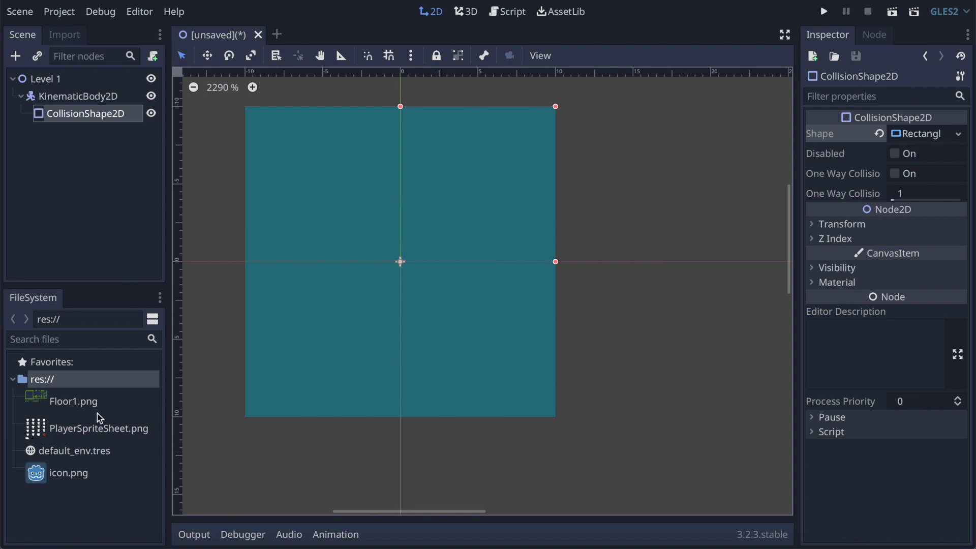
left_click(66, 404)
left_click(40, 439)
left_click_drag(37, 437, 593, 331)
scroll(411, 218, "down", 6)
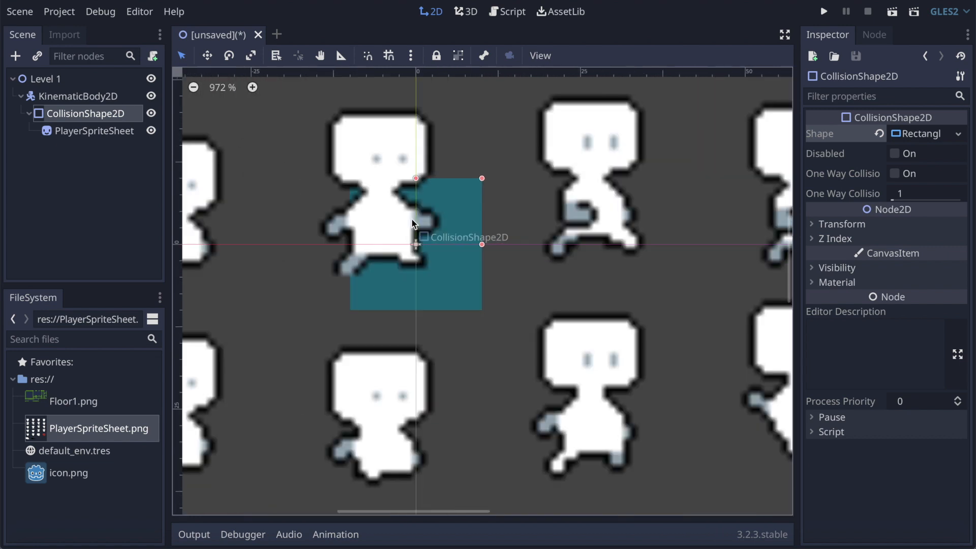
scroll(412, 218, "down", 4)
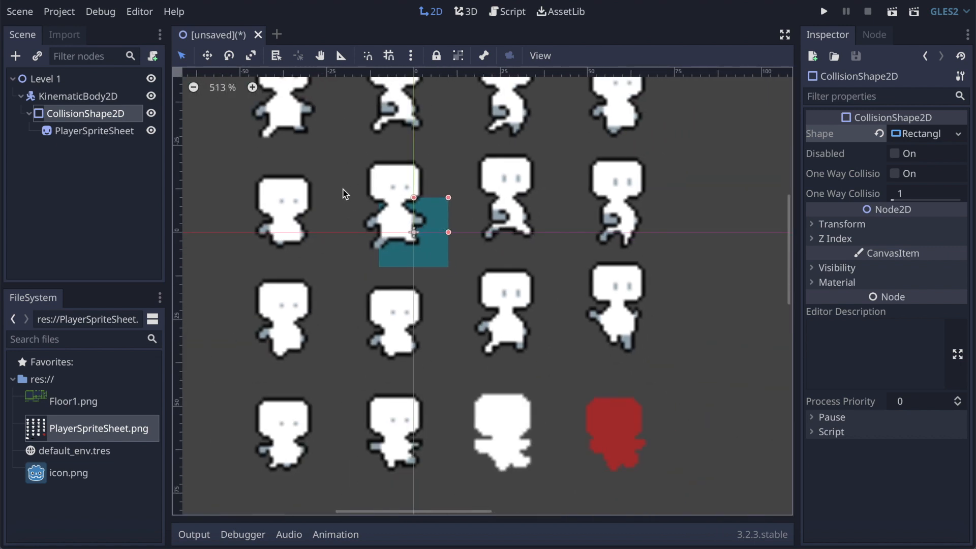
scroll(234, 194, "up", 6)
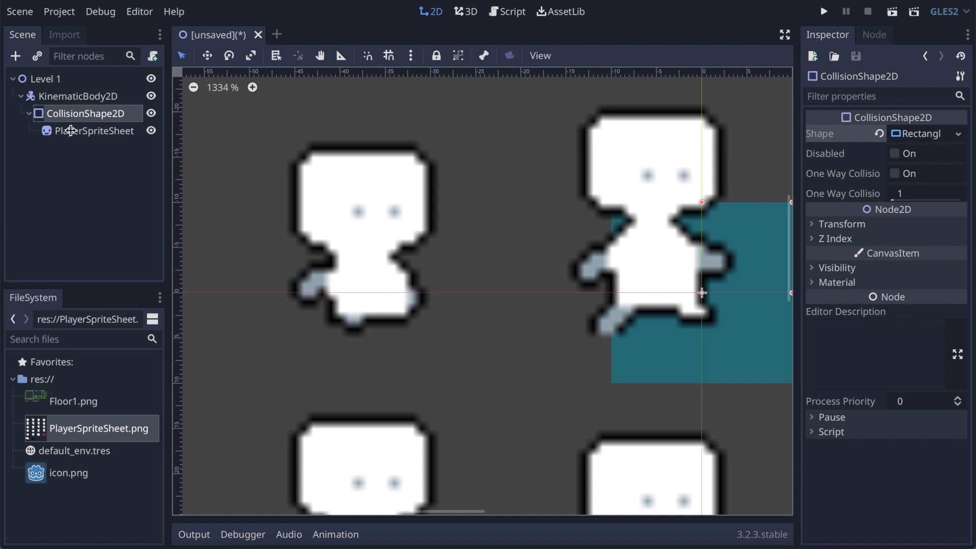
Step: Reimport PlayerSpriteSheet.png with the 2D Pixel texture preset
left_click(34, 435)
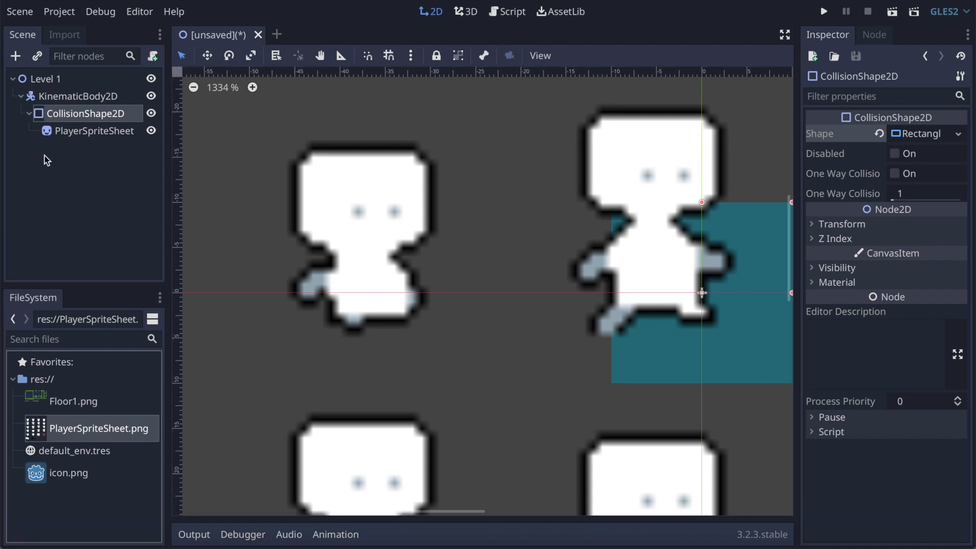
left_click(65, 35)
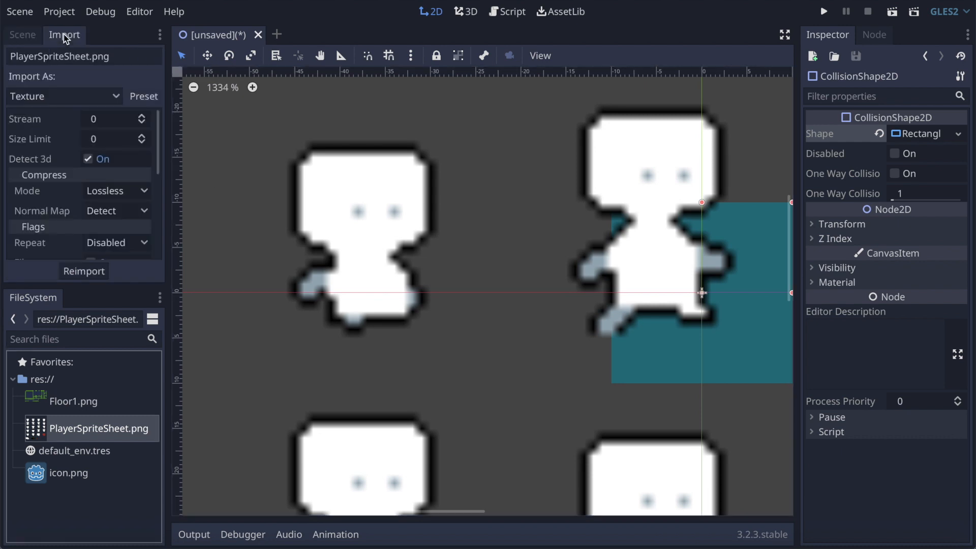
left_click(144, 97)
left_click(158, 146)
left_click(94, 272)
Step: Reimport Floor1.png with the 2D Pixel texture preset
left_click(66, 407)
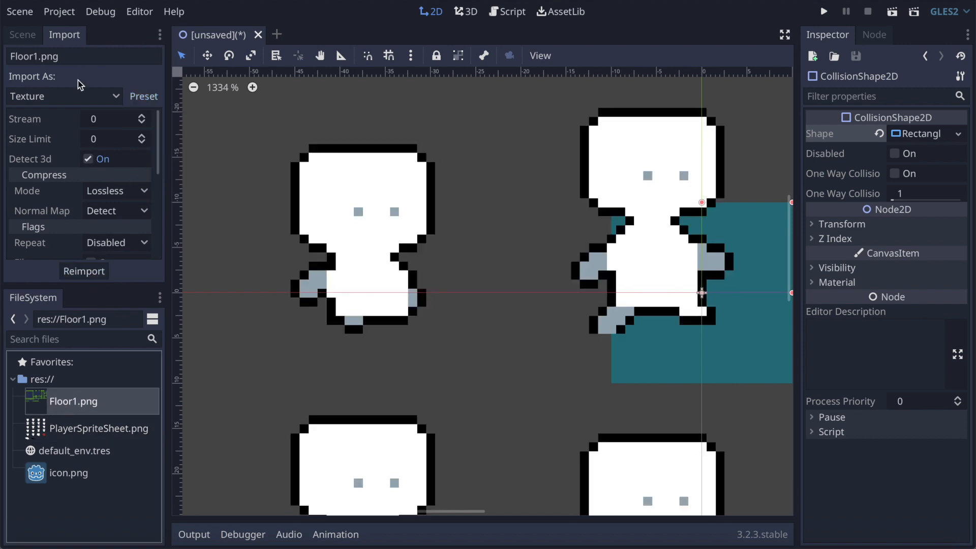
double_click(42, 401)
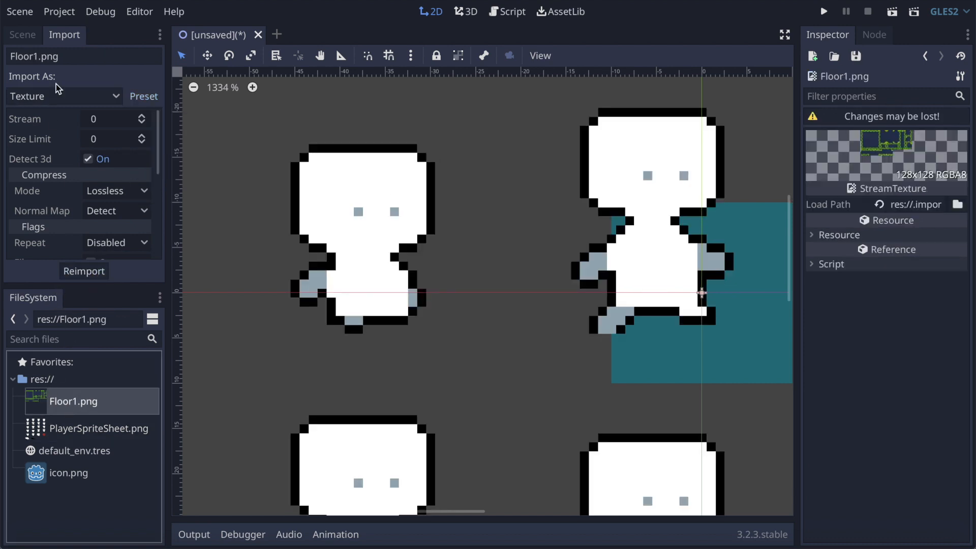
left_click(149, 98)
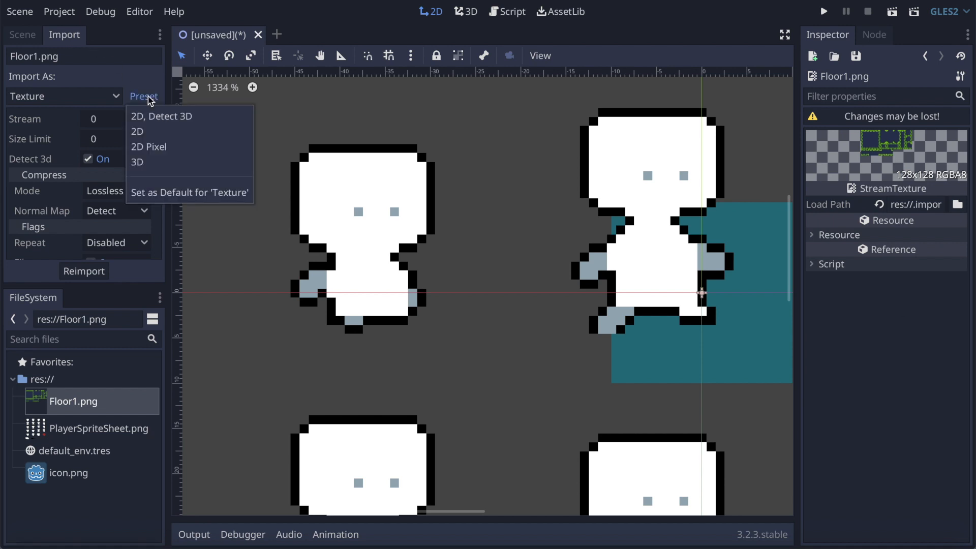
left_click(158, 147)
left_click(96, 271)
Step: Set the current import settings as the default for Texture and return to the scene tree
left_click(147, 97)
left_click(189, 193)
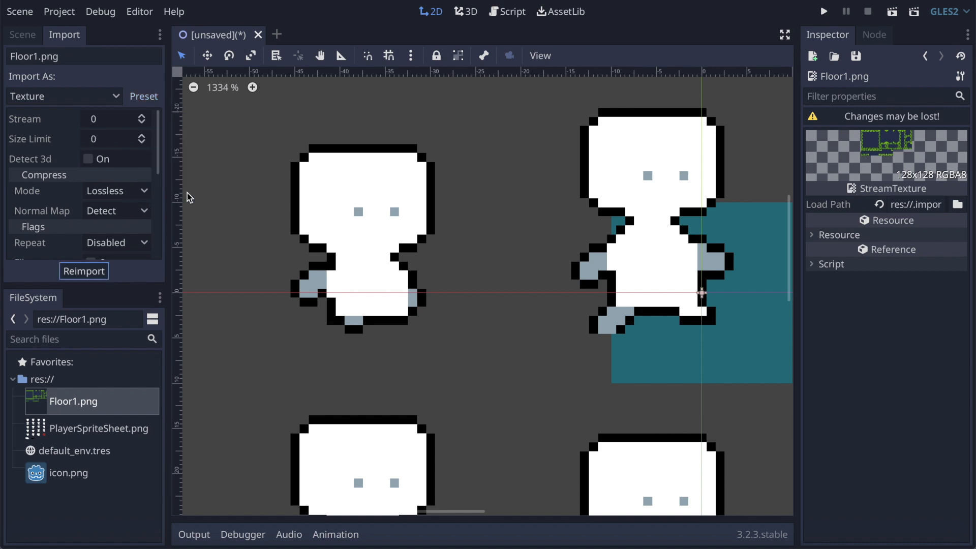
left_click(24, 36)
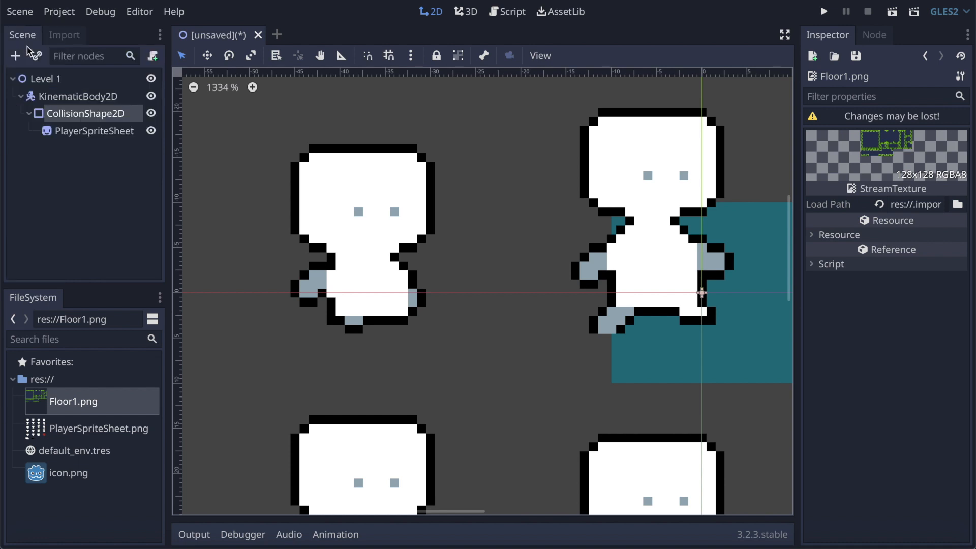
Step: Move the PlayerSpriteSheet sprite out of the CollisionShape2D so it is a direct child of KinematicBody2D
left_click(86, 132)
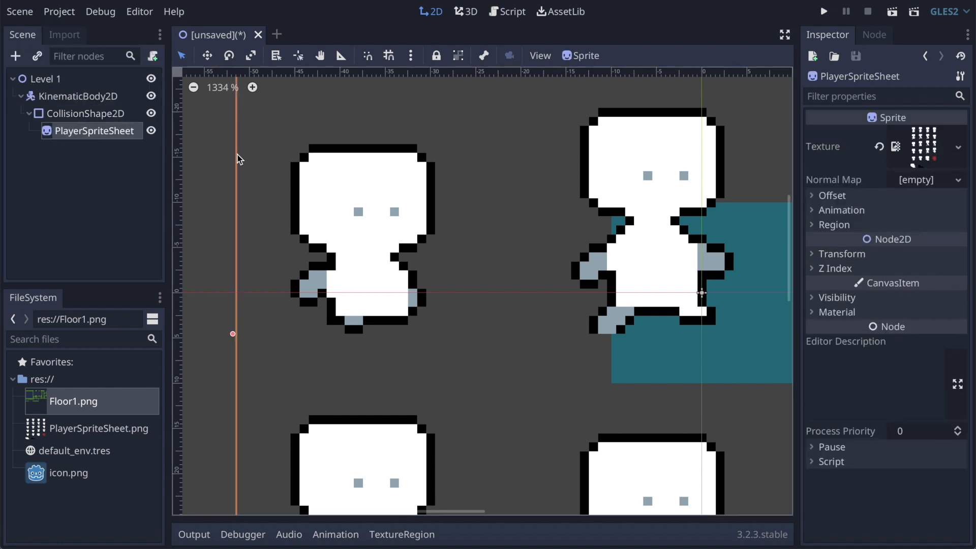
scroll(239, 158, "down", 5)
scroll(237, 154, "down", 5)
scroll(237, 154, "up", 2)
scroll(237, 154, "left", 2)
scroll(237, 154, "up", 2)
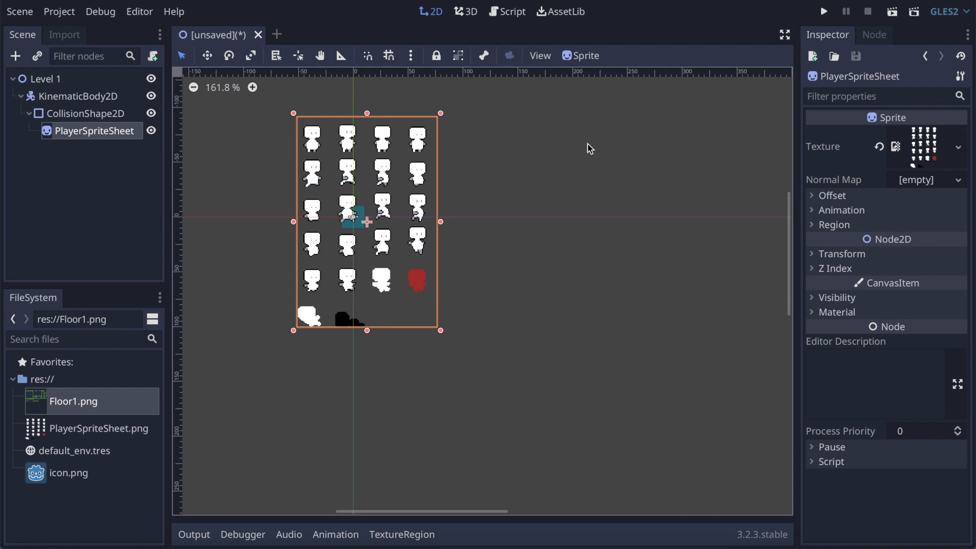
left_click_drag(53, 138, 44, 97)
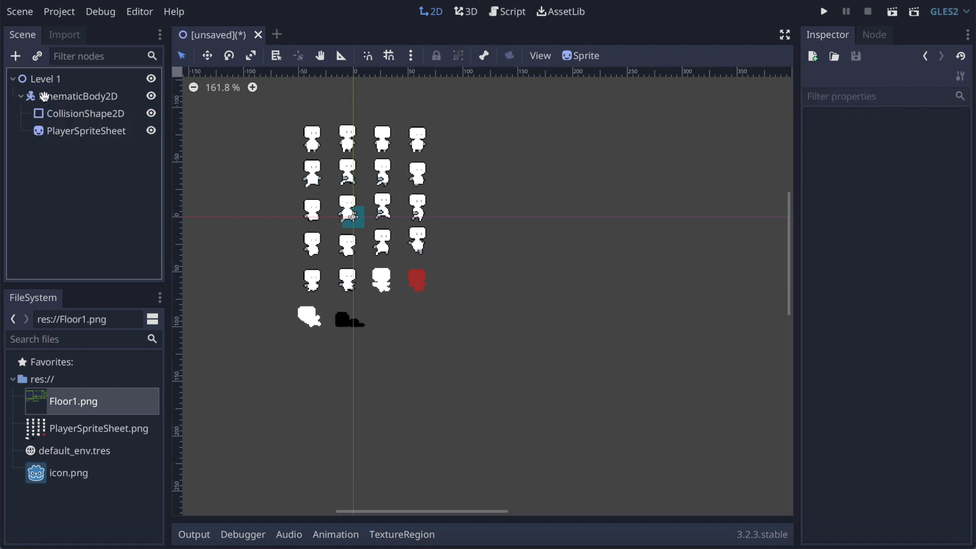
Step: Reorder the KinematicBody2D's children so CollisionShape2D comes after PlayerSpriteSheet and draws over the sprite
left_click(44, 136)
left_click_drag(40, 138, 34, 102)
left_click(49, 115)
left_click(42, 125)
left_click(38, 112)
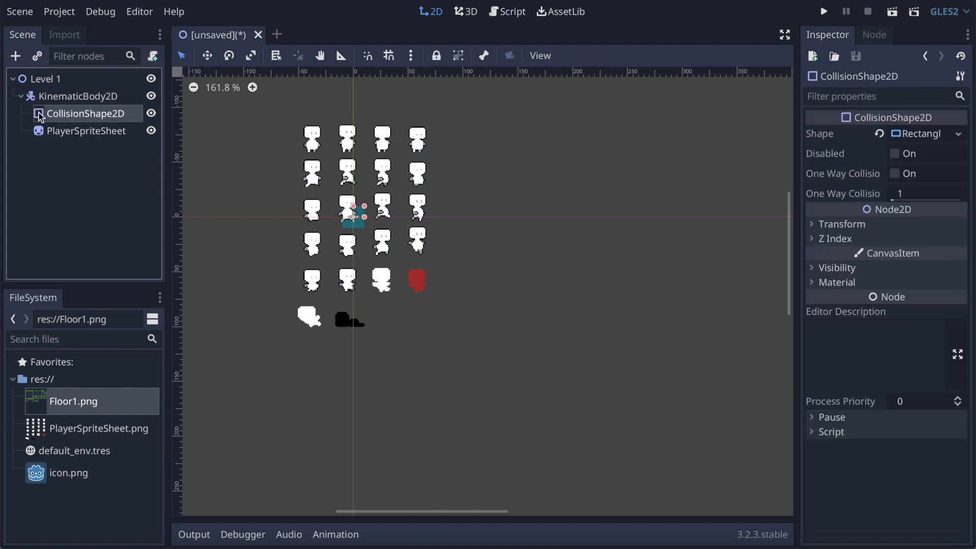
left_click_drag(38, 112, 39, 135)
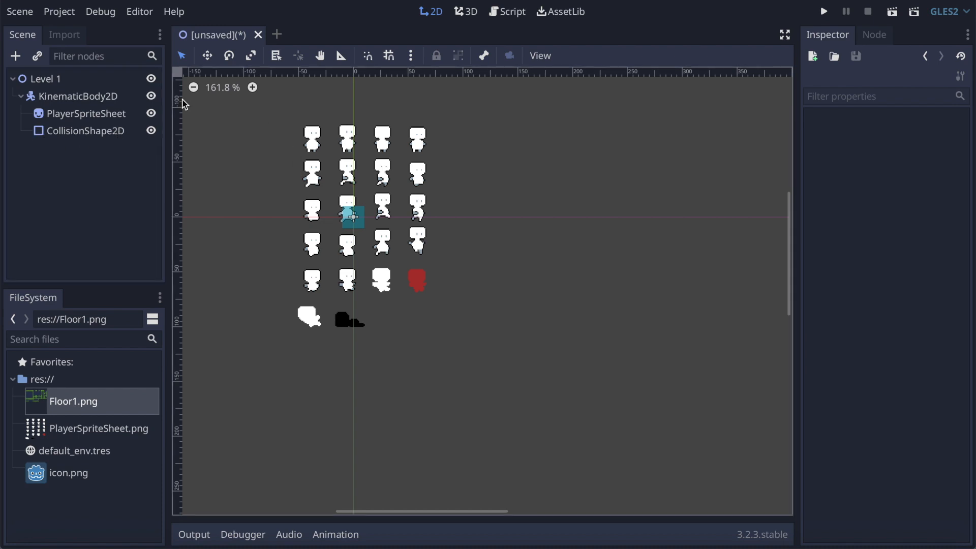
Step: Split the PlayerSpriteSheet sprite into animation frames with Vframes 6 and Hframes 4
left_click(71, 113)
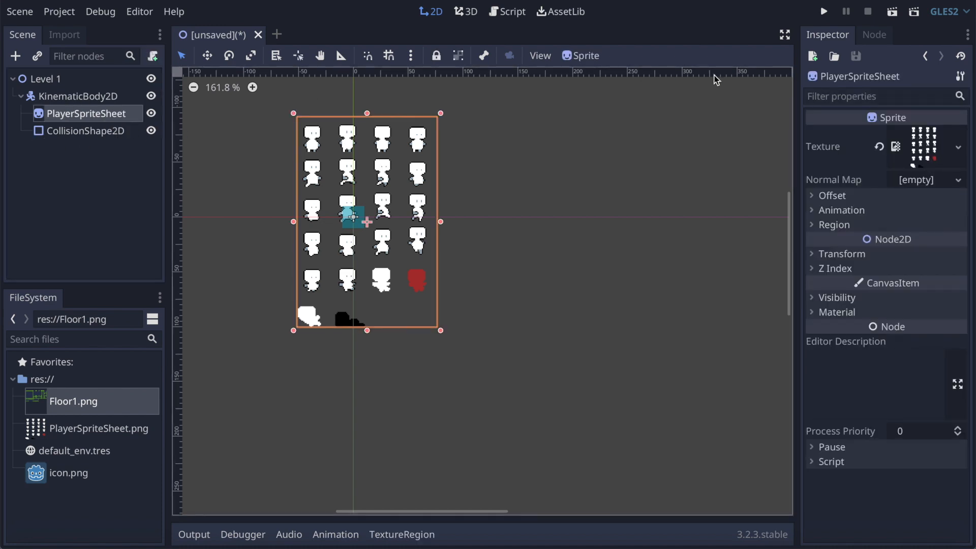
left_click(818, 211)
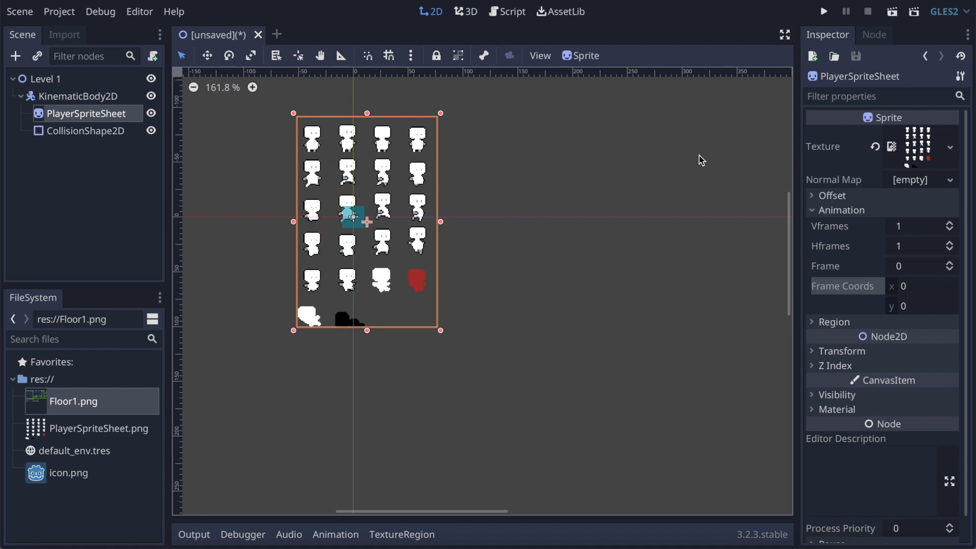
left_click(950, 224)
left_click(950, 223)
left_click(950, 223)
left_click(950, 224)
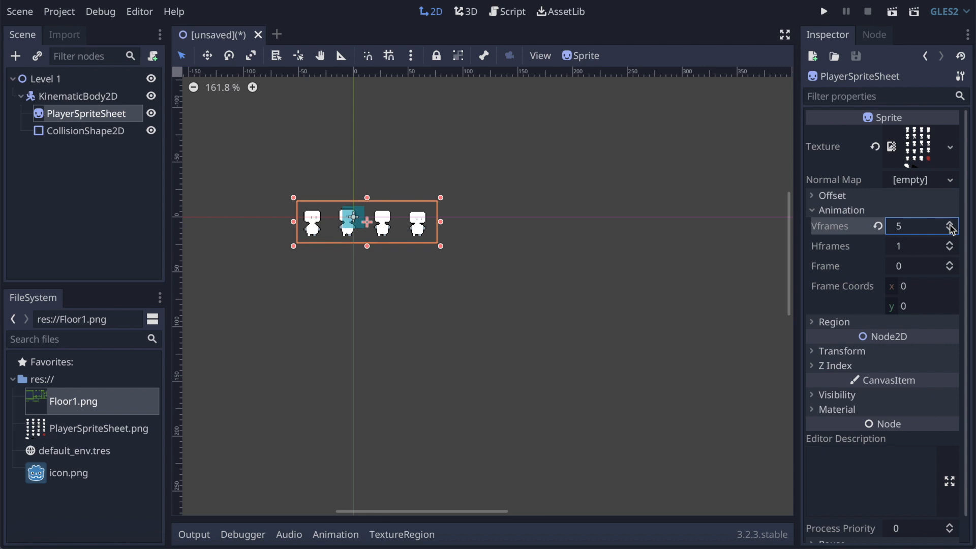
left_click(950, 224)
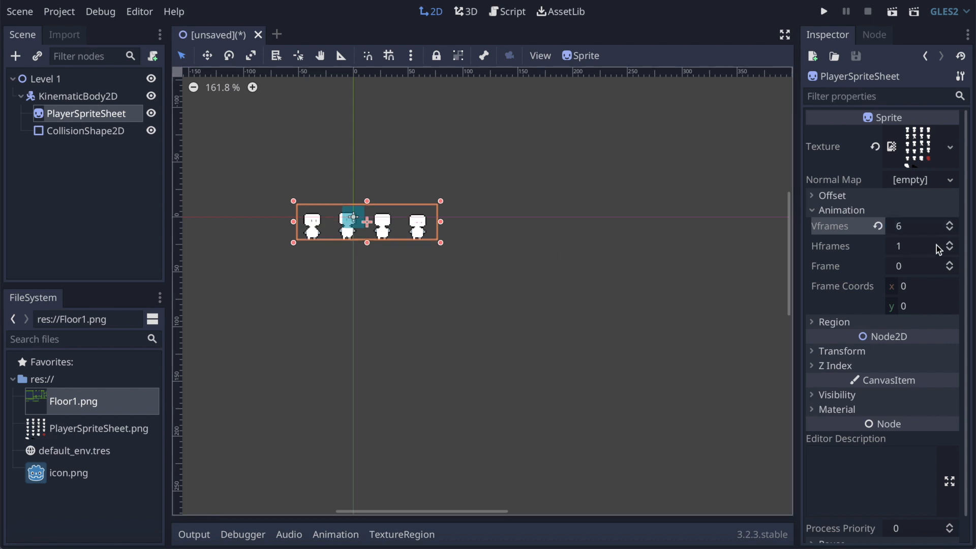
left_click(950, 244)
left_click(950, 243)
left_click(950, 243)
left_click(949, 244)
left_click(950, 249)
scroll(349, 220, "up", 8)
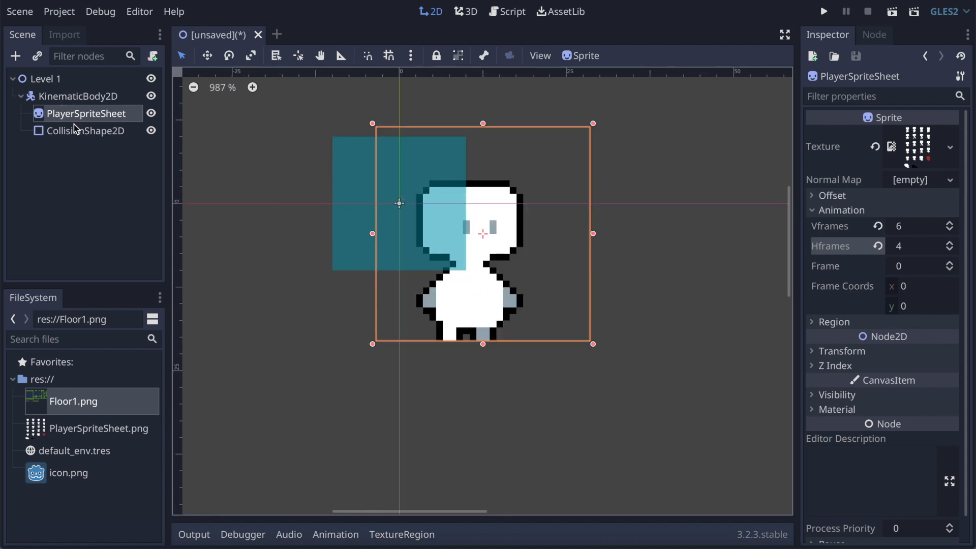
Step: Move the collision rectangle onto the player sprite and resize it to fit the body down to the feet
left_click(87, 131)
left_click_drag(386, 175, 462, 236)
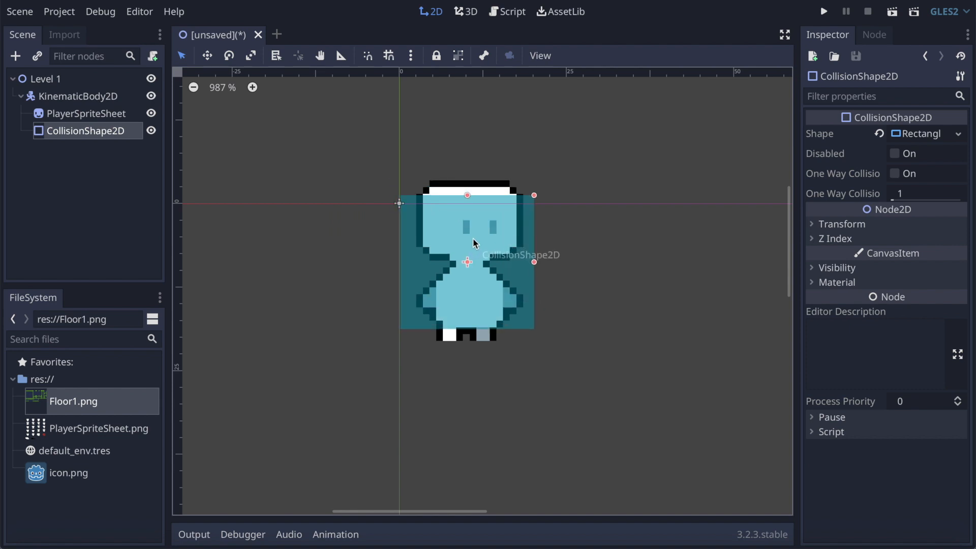
left_click_drag(534, 262, 513, 269)
left_click_drag(472, 201, 479, 223)
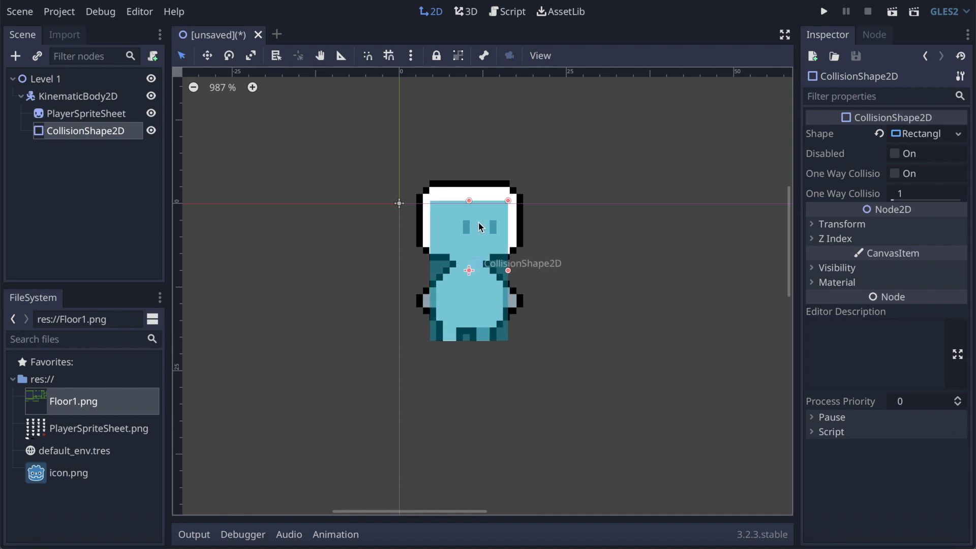
Step: Save the scene as Level 1.tscn in a new project folder named Scenes
left_click(65, 97)
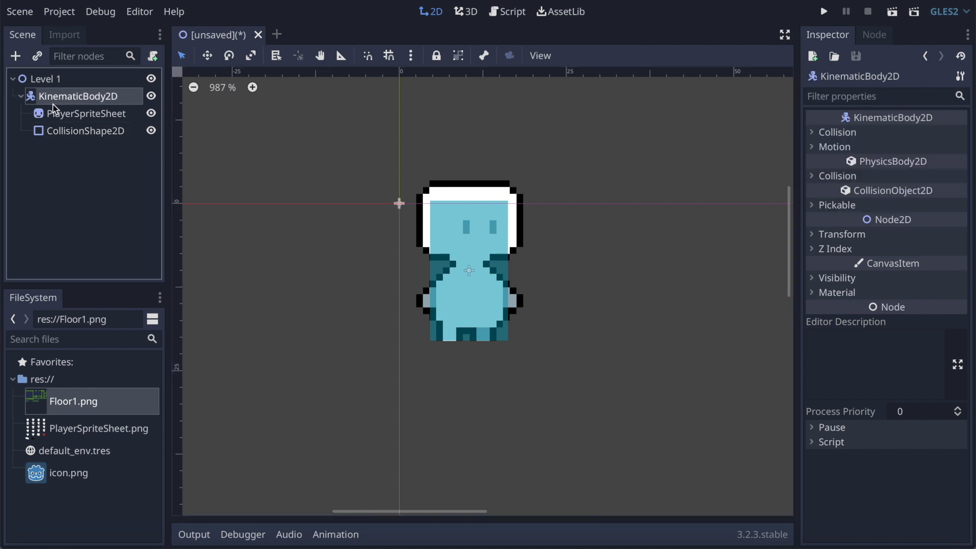
left_click(42, 81)
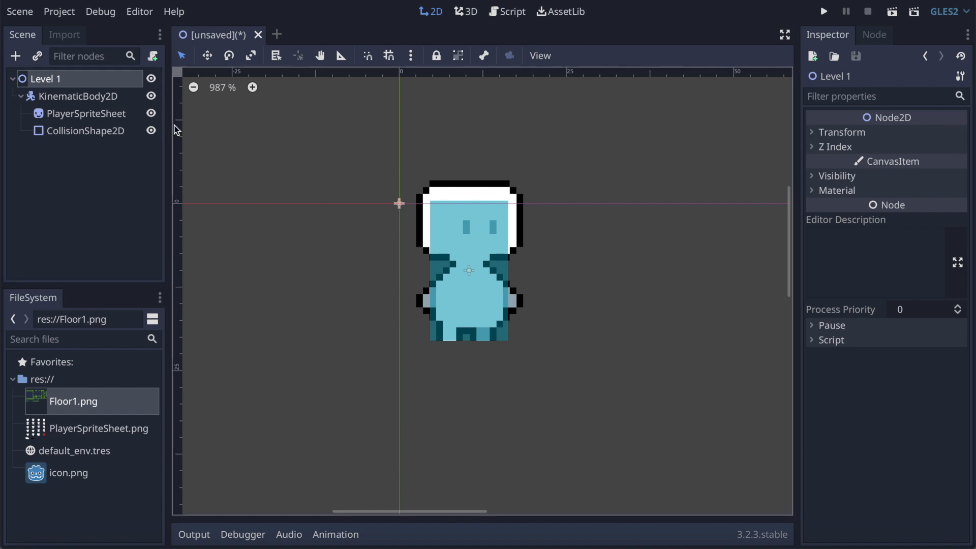
key("ctrl+s")
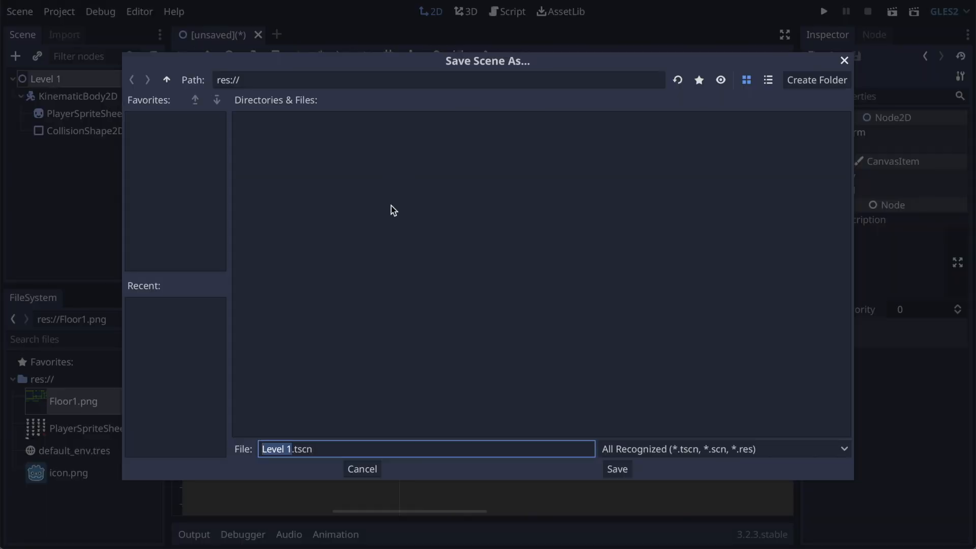
left_click(819, 84)
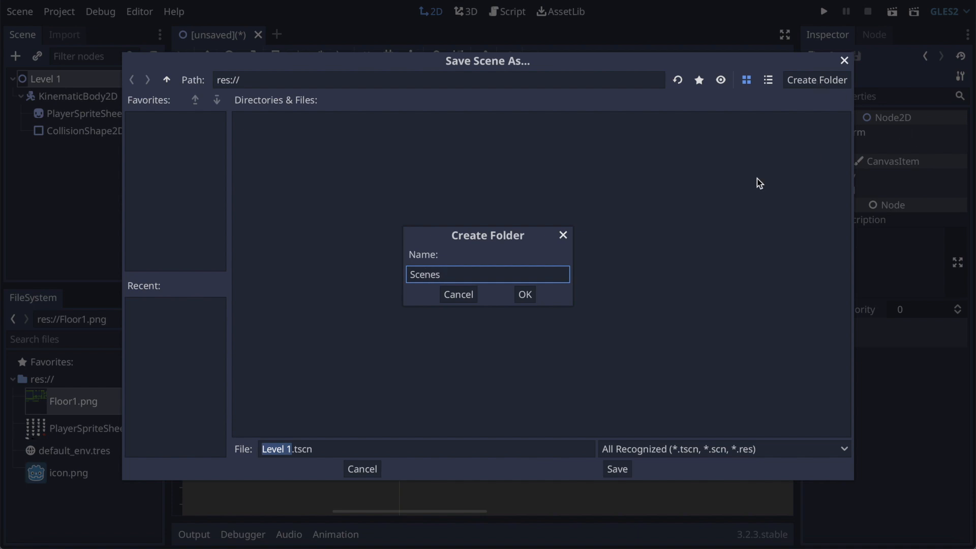
left_click(529, 294)
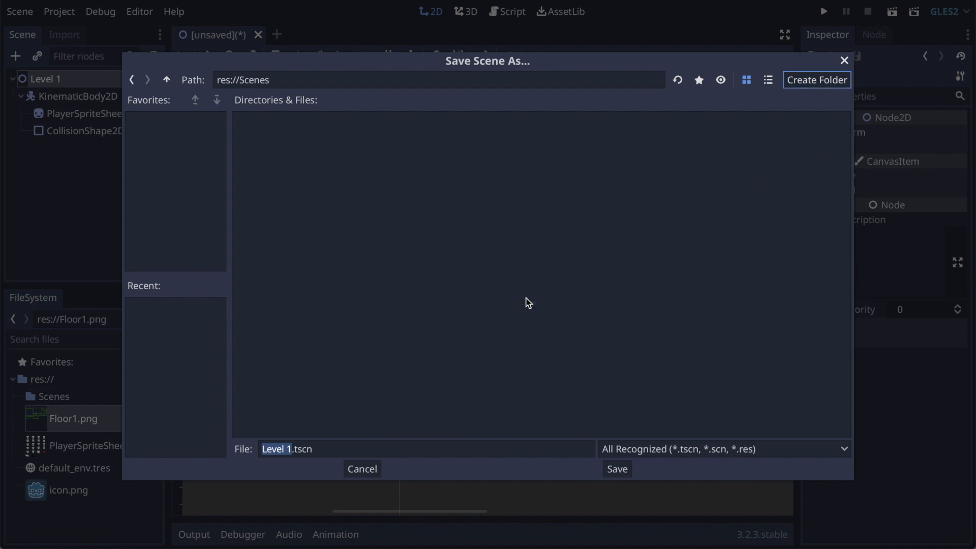
left_click(619, 470)
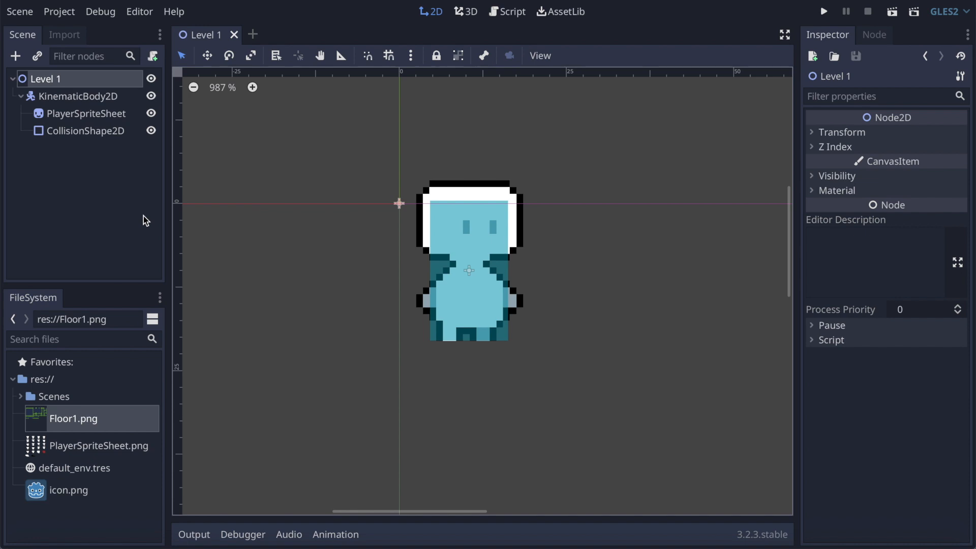
Step: Add a TileMap node as a child of Level 1
left_click(16, 56)
type("tile")
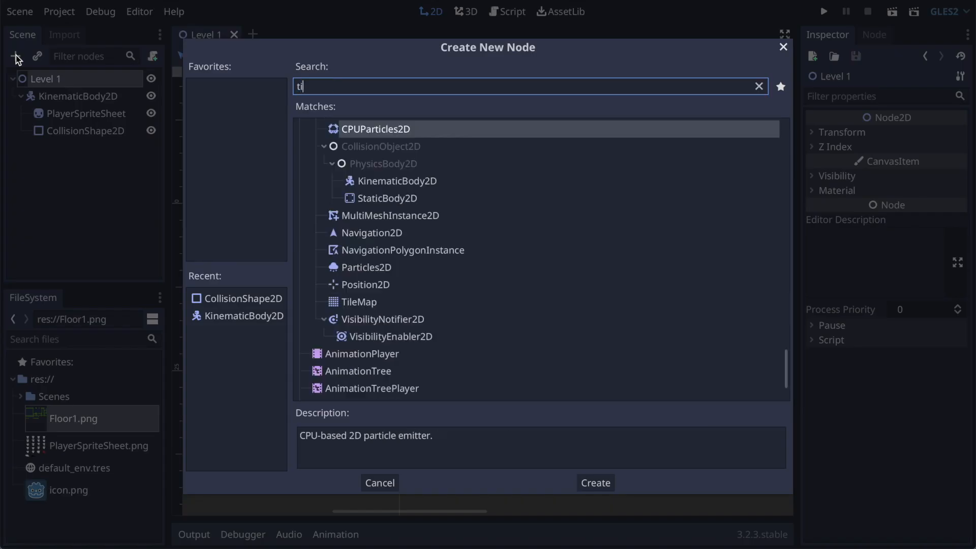
left_click(615, 484)
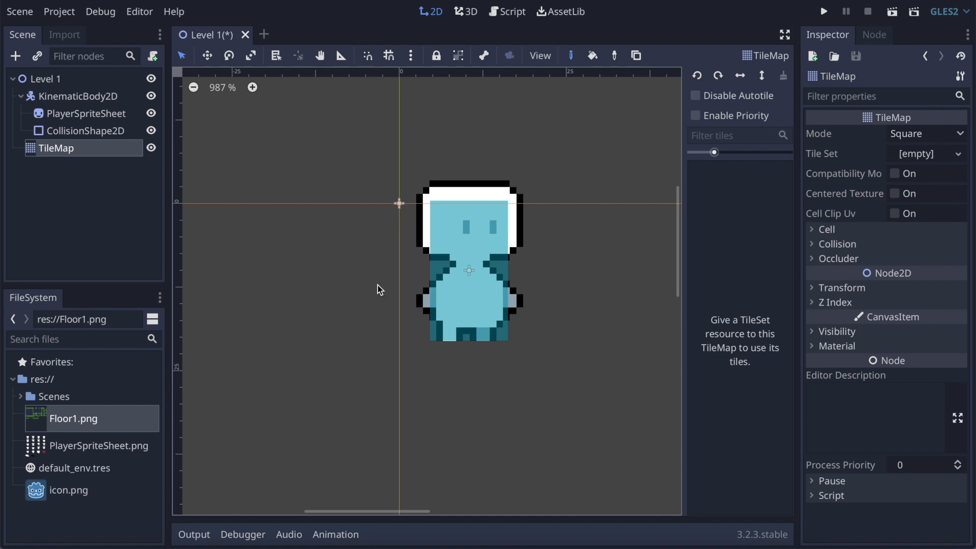
Step: Assign a new TileSet to the TileMap and open it for editing
left_click(30, 154)
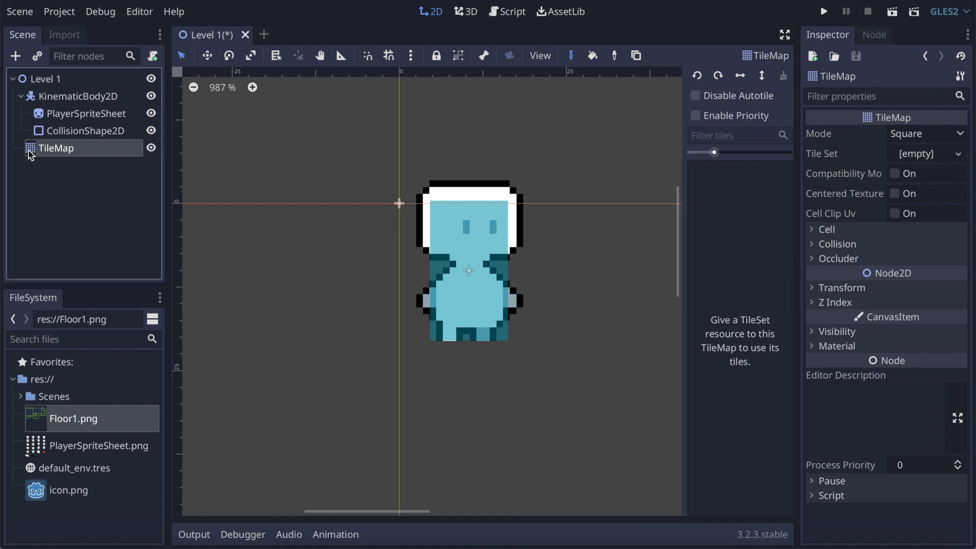
left_click(916, 154)
left_click(920, 173)
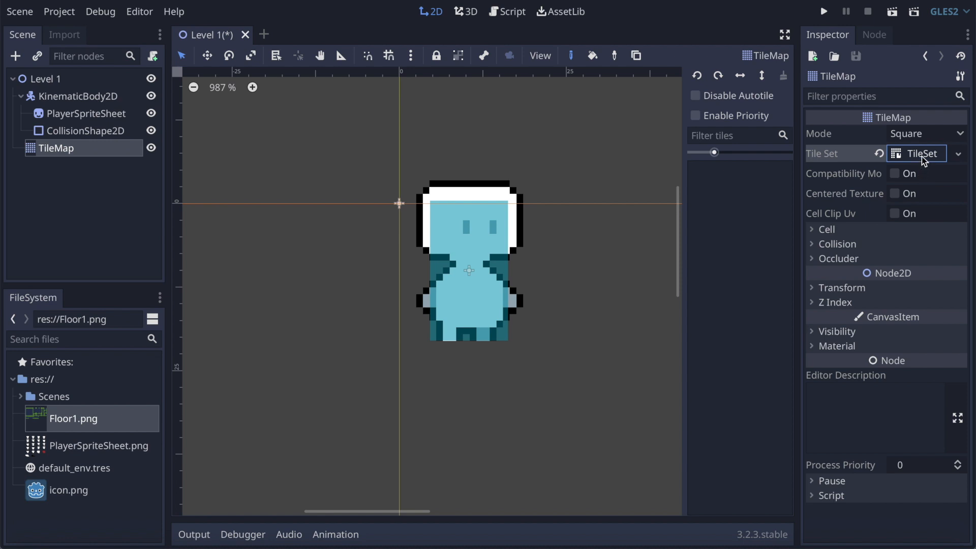
left_click(922, 155)
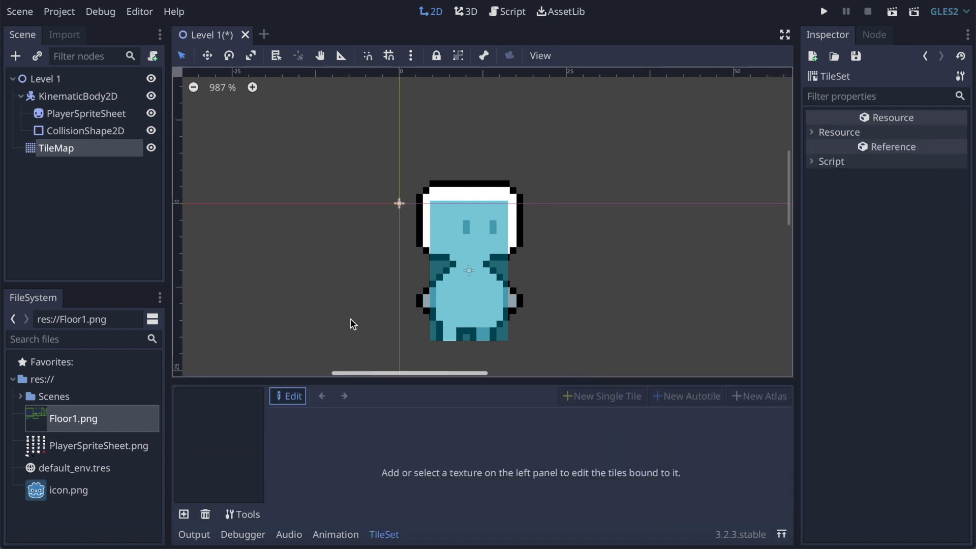
Step: Add Floor1.png as a texture to the TileSet
left_click(184, 515)
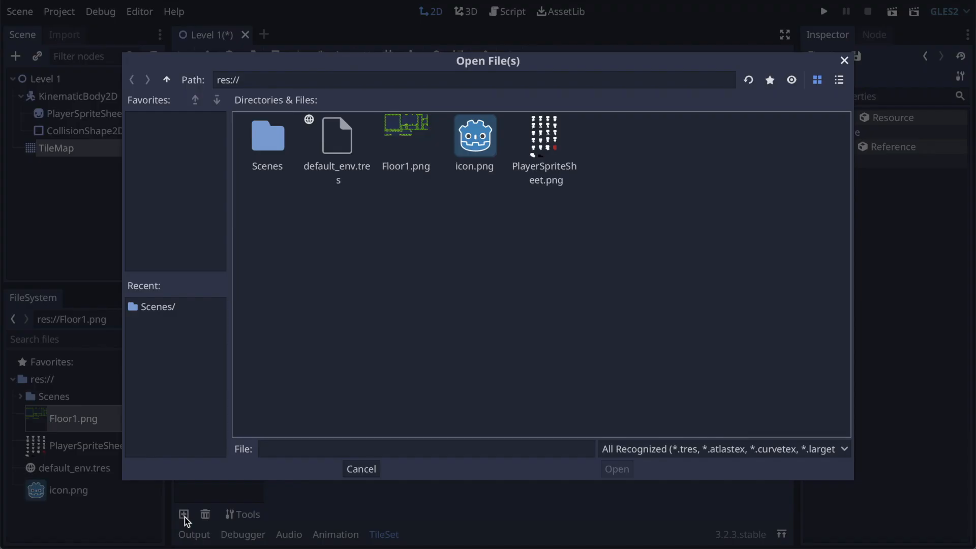
left_click(418, 130)
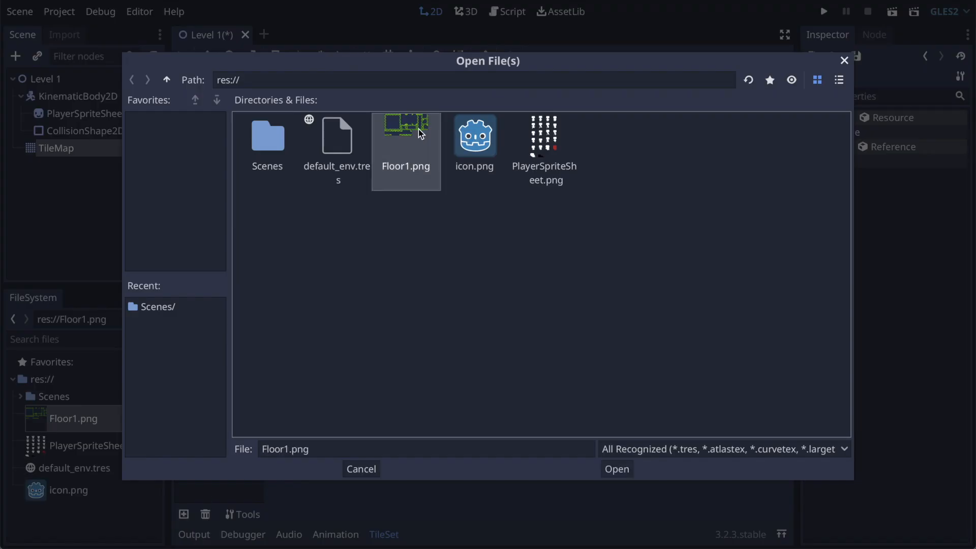
left_click(616, 468)
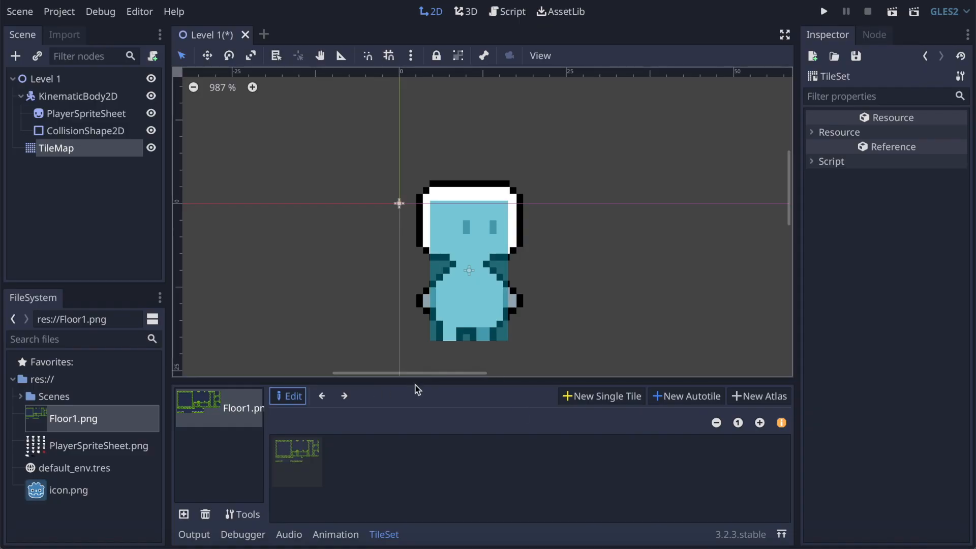
Step: Create a new autotile from Floor1.png with grid snapping on and its region covering all the floor tiles
left_click_drag(414, 382, 420, 283)
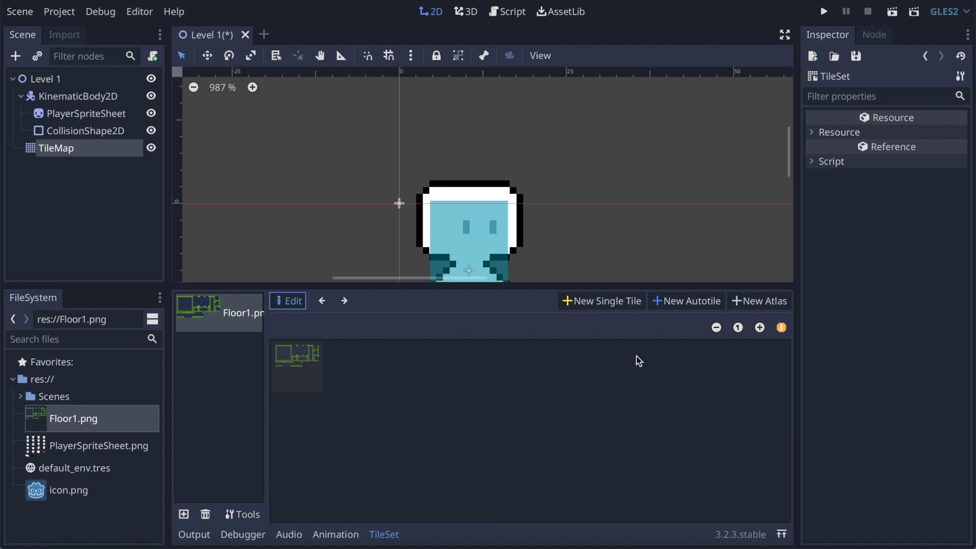
left_click(691, 301)
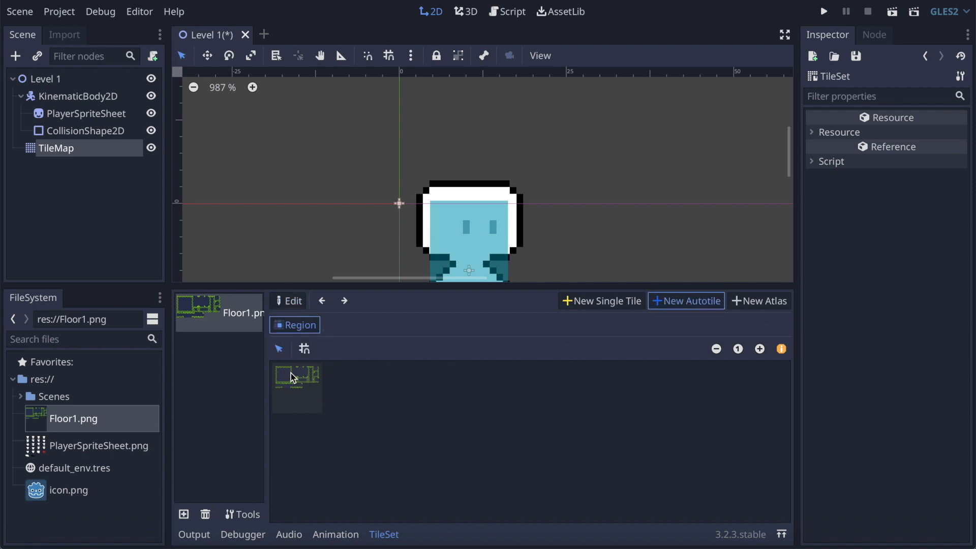
left_click(759, 348)
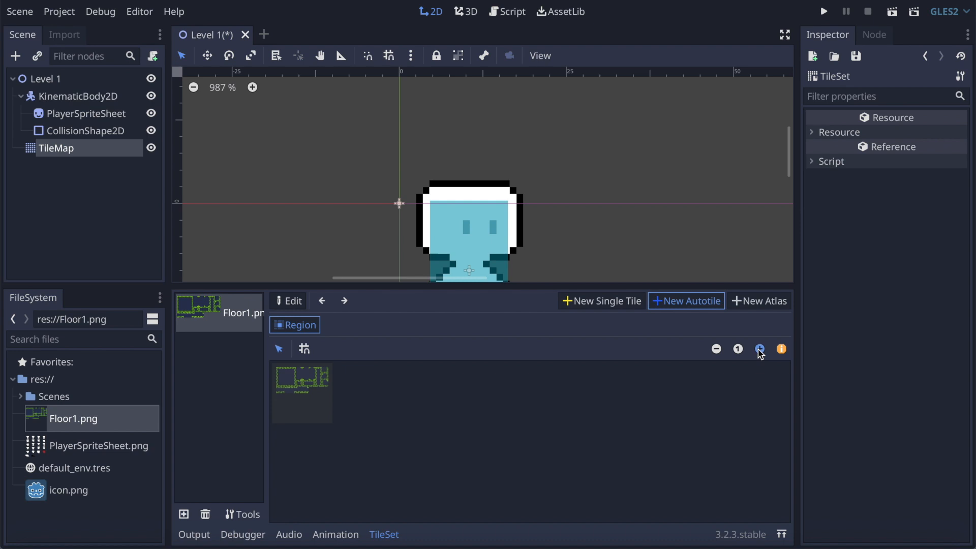
left_click(758, 349)
left_click(758, 349)
left_click(758, 349)
left_click(758, 349)
left_click(758, 349)
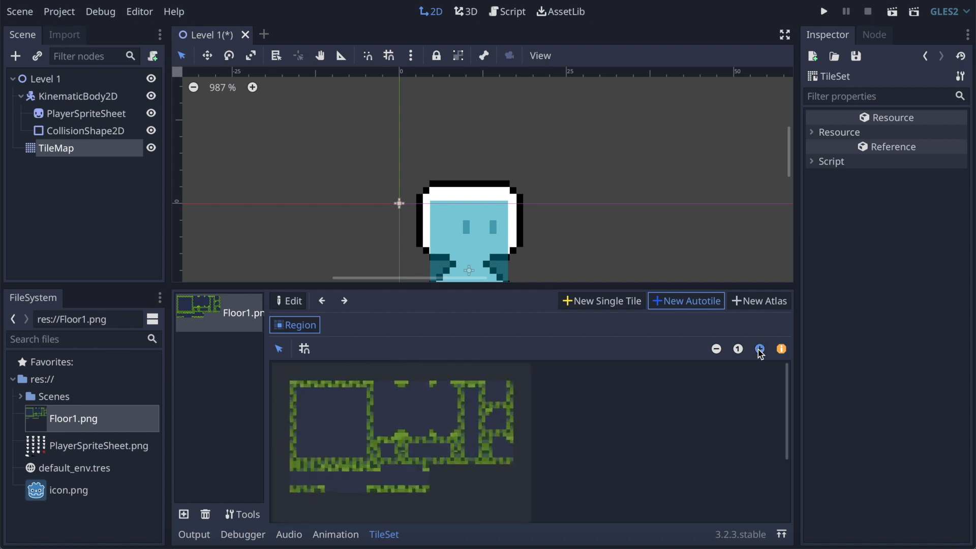
left_click(758, 349)
left_click(304, 348)
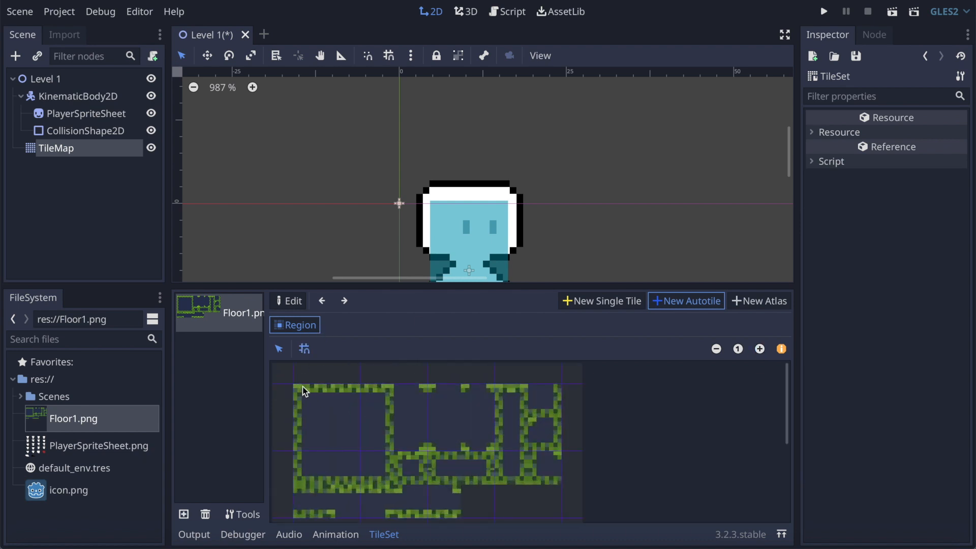
left_click_drag(297, 389, 533, 482)
scroll(534, 483, "down", 7)
scroll(533, 482, "up", 7)
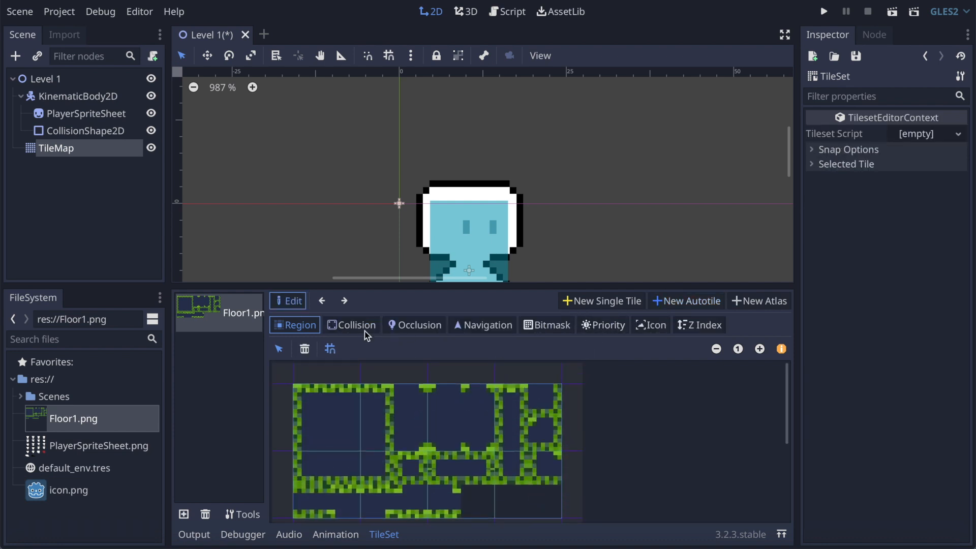
Step: Set the TileSet's snap step to 16 in both x and y
left_click(827, 149)
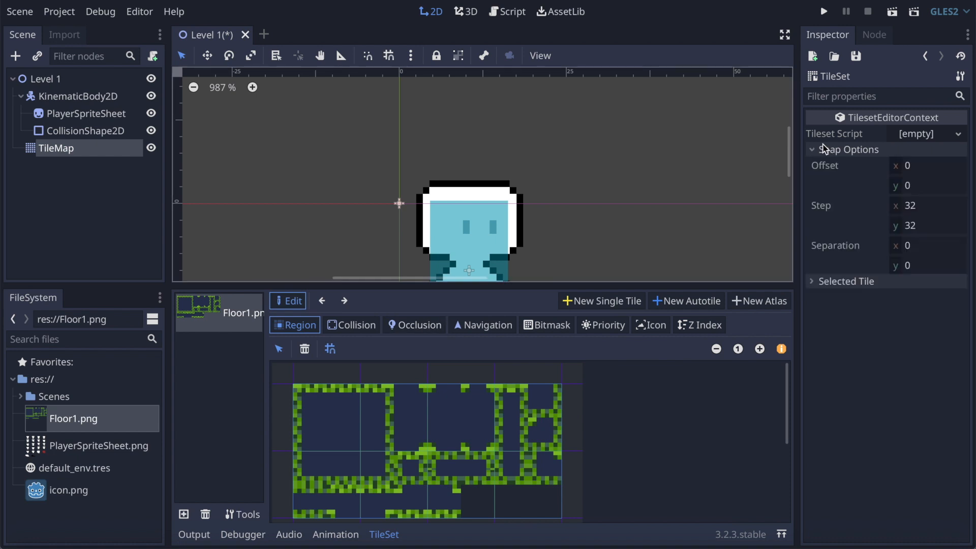
left_click(917, 212)
type("16")
left_click(925, 225)
type("1")
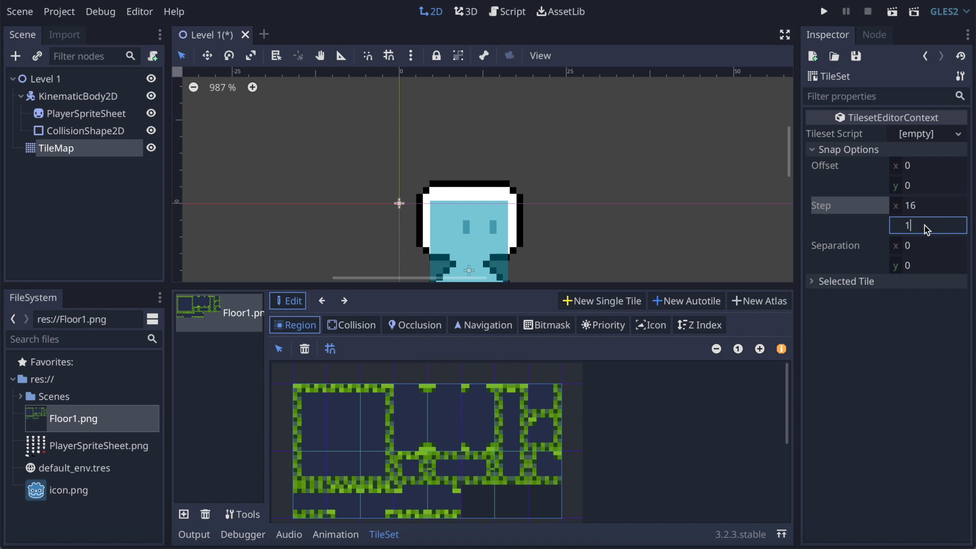
type("6")
Step: Set the selected autotile's subtile size to 16 by 16
left_click(836, 281)
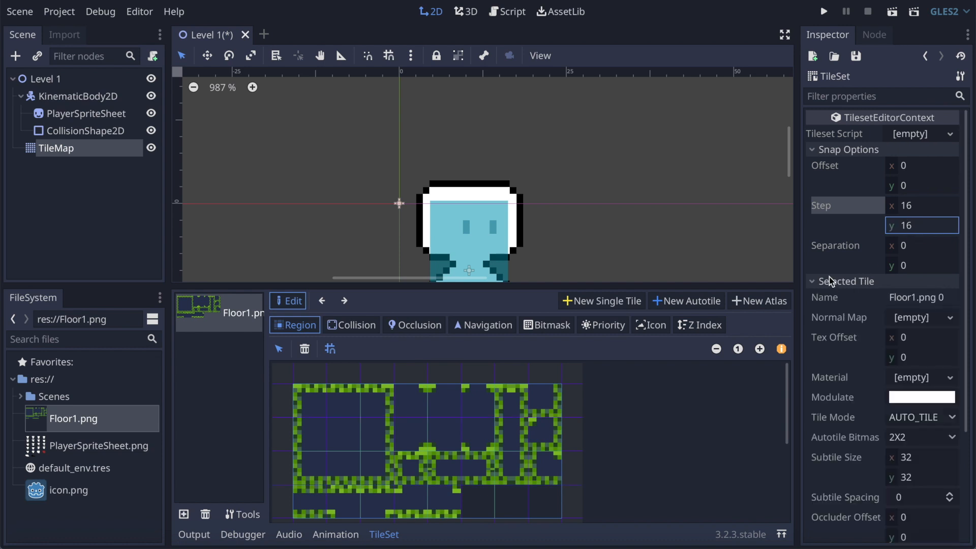
left_click(918, 460)
type("16")
left_click(923, 477)
type("16")
key("Return")
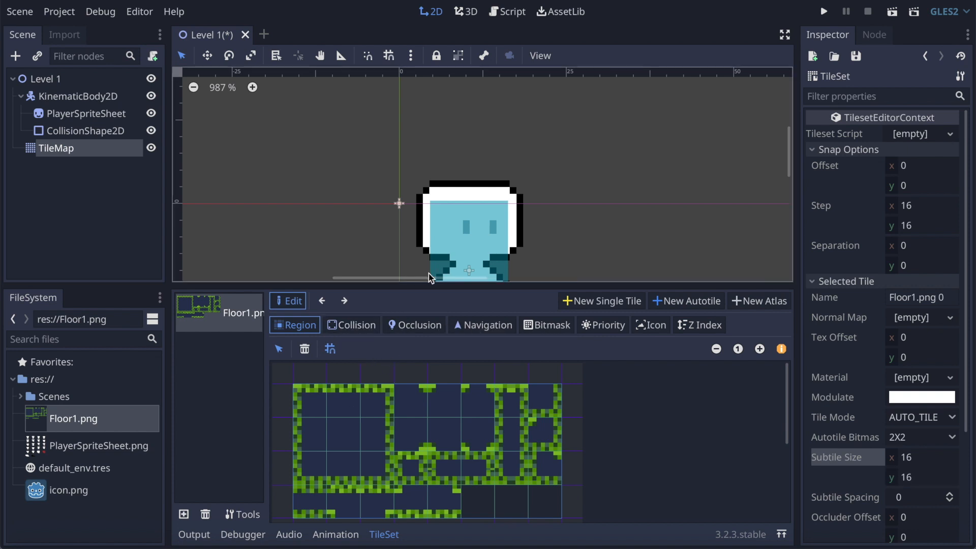
Step: Enlarge the TileSet editor and set the autotile's icon to the fourth subtile in the third row
left_click_drag(520, 287, 522, 207)
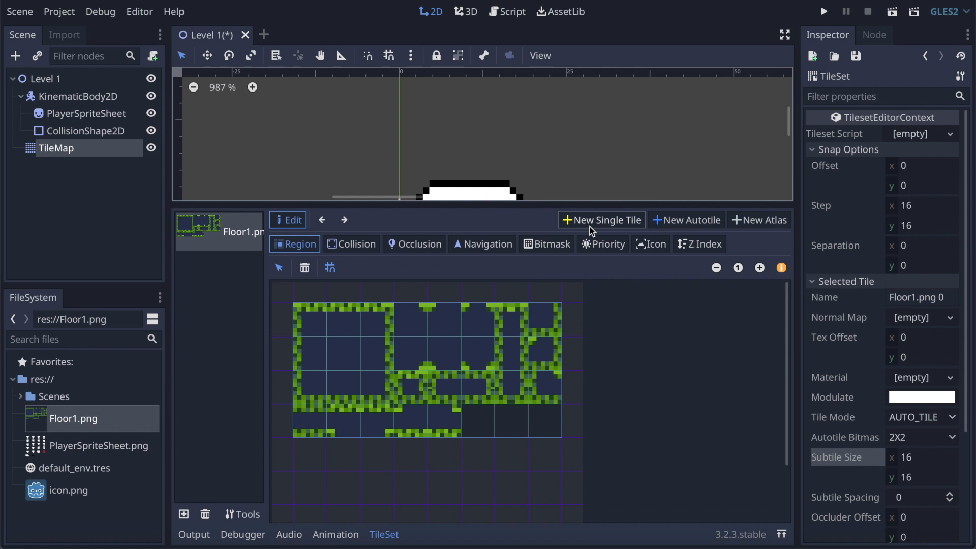
left_click(651, 244)
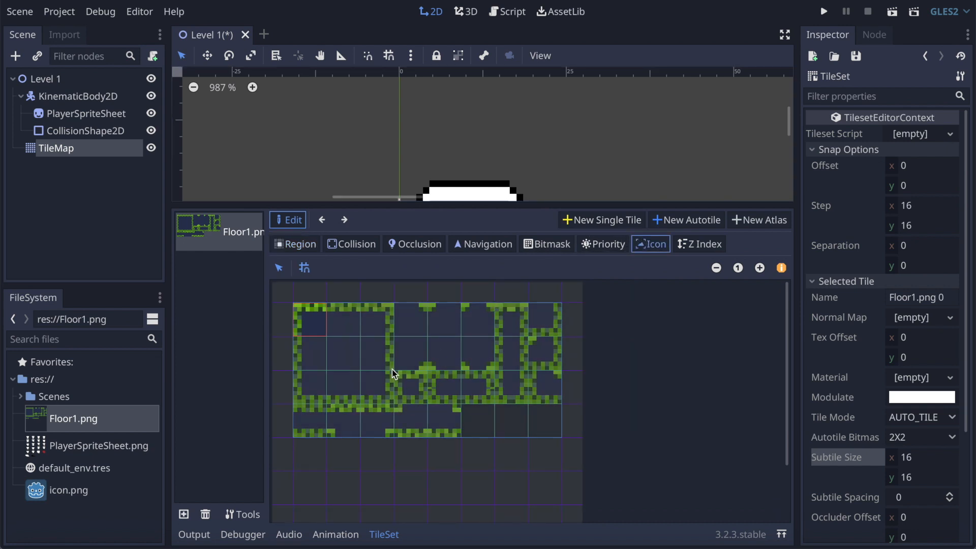
left_click(414, 392)
Step: Add full-tile rectangular collision shapes to the first five subtiles of the autotile's top row
left_click(363, 245)
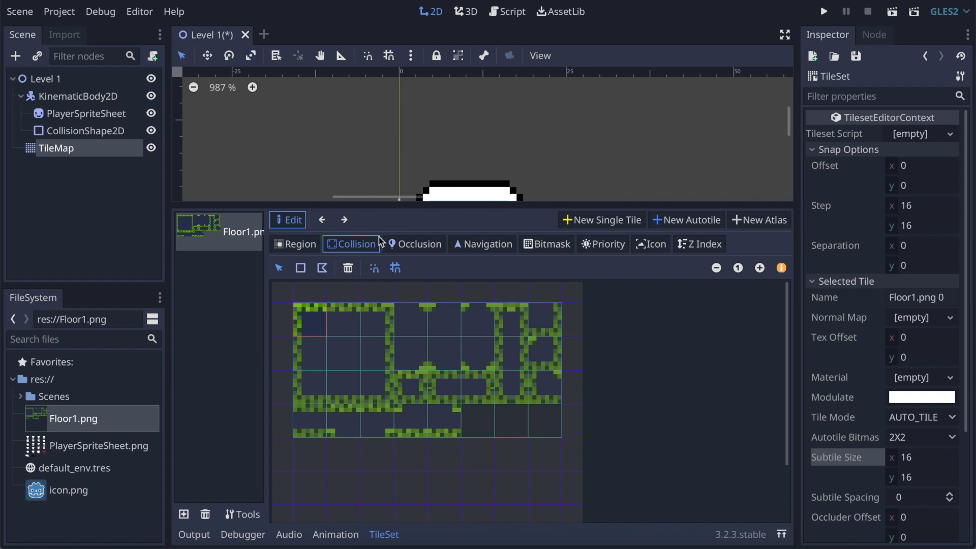
left_click(301, 272)
left_click(347, 317)
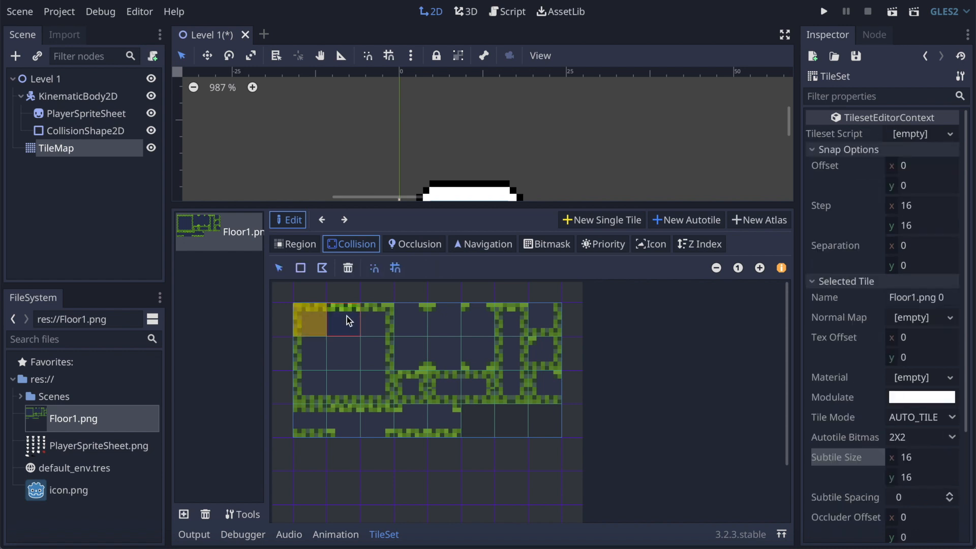
left_click(338, 308)
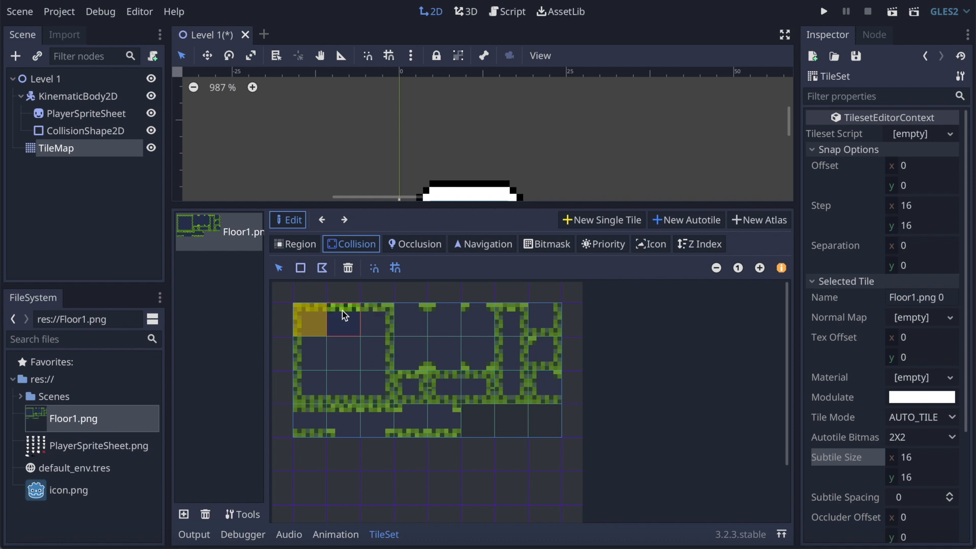
left_click(378, 315)
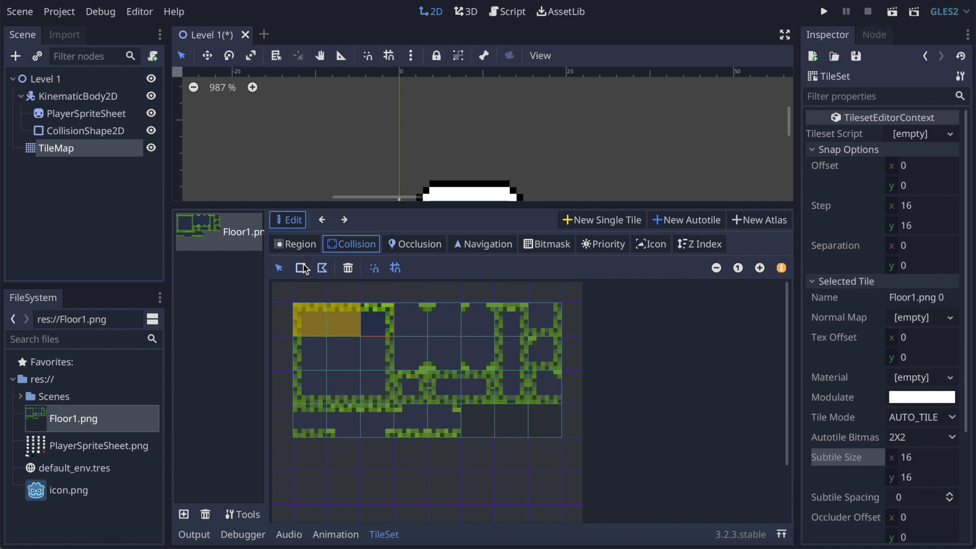
left_click(409, 321)
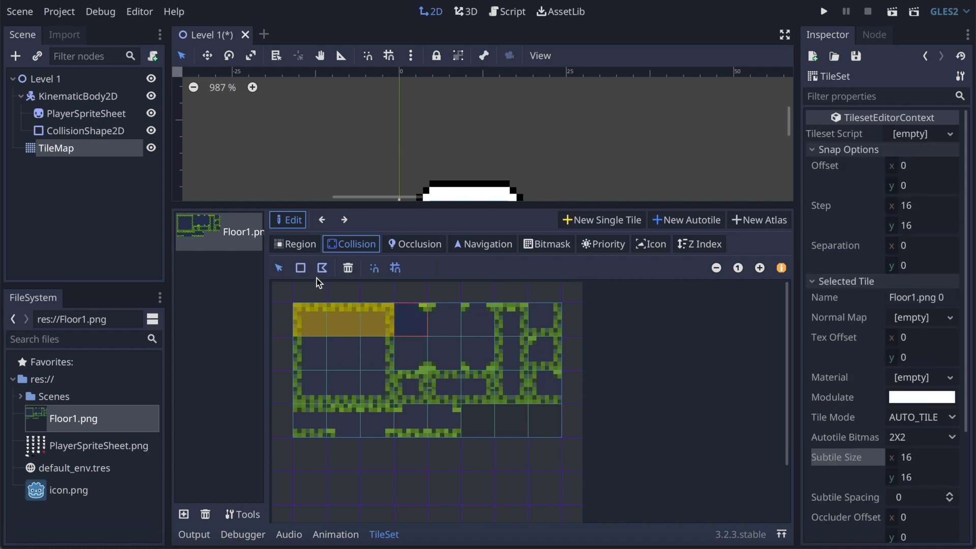
left_click(454, 326)
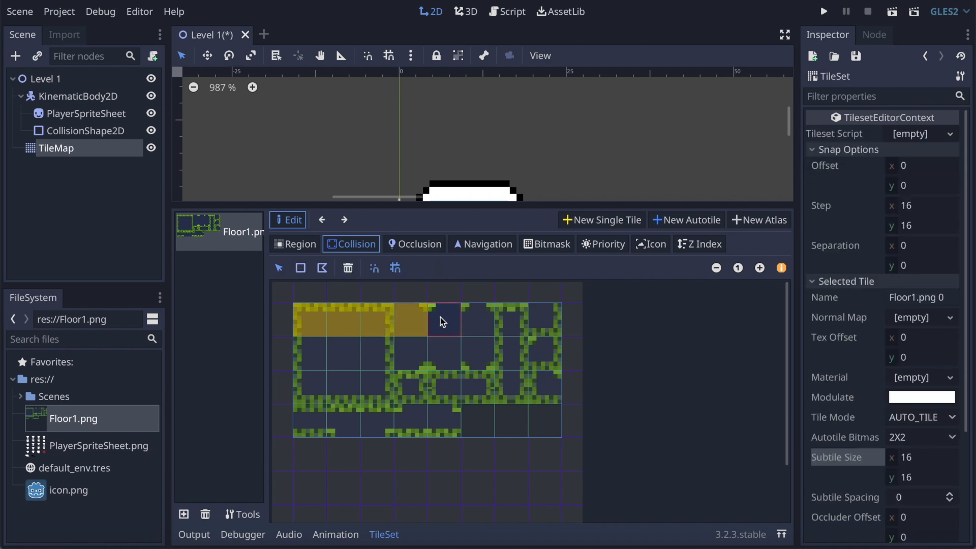
left_click(300, 268)
left_click(486, 315)
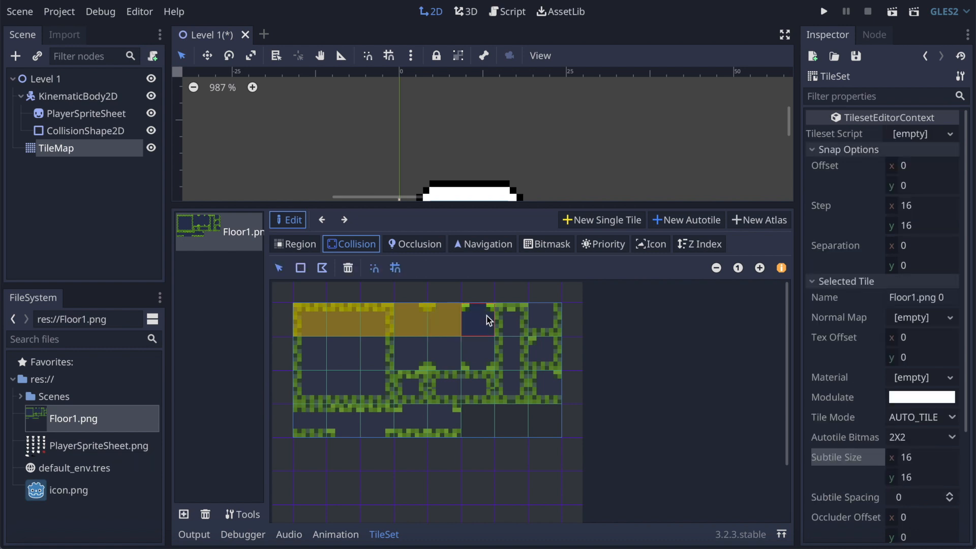
Step: Add full-tile rectangular collision shapes to the last three subtiles of the top row
left_click(302, 268)
left_click(517, 315)
left_click(517, 315)
left_click(302, 267)
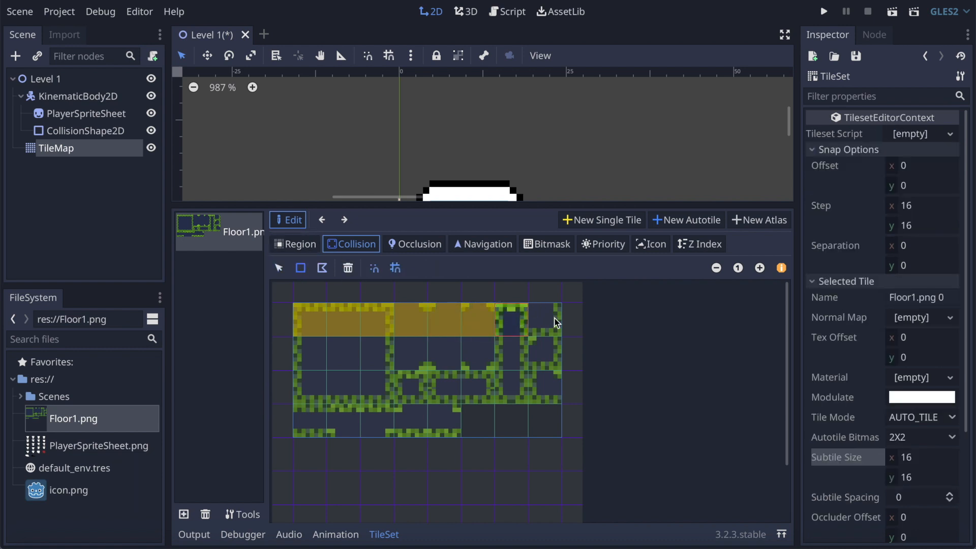
left_click(555, 320)
left_click(555, 320)
left_click(304, 269)
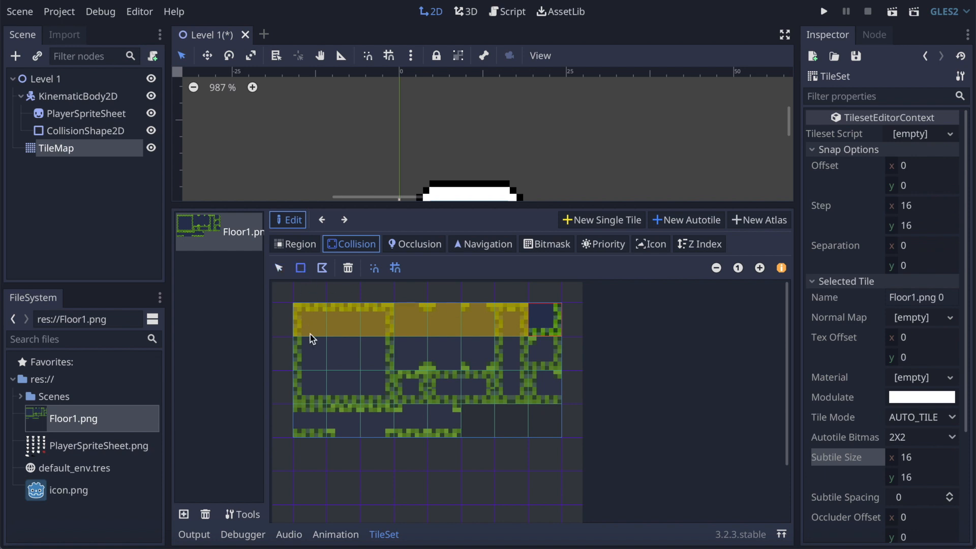
left_click(313, 346)
Step: Add full-tile rectangular collision shapes to the first three subtiles of the second row
left_click(313, 346)
left_click(302, 267)
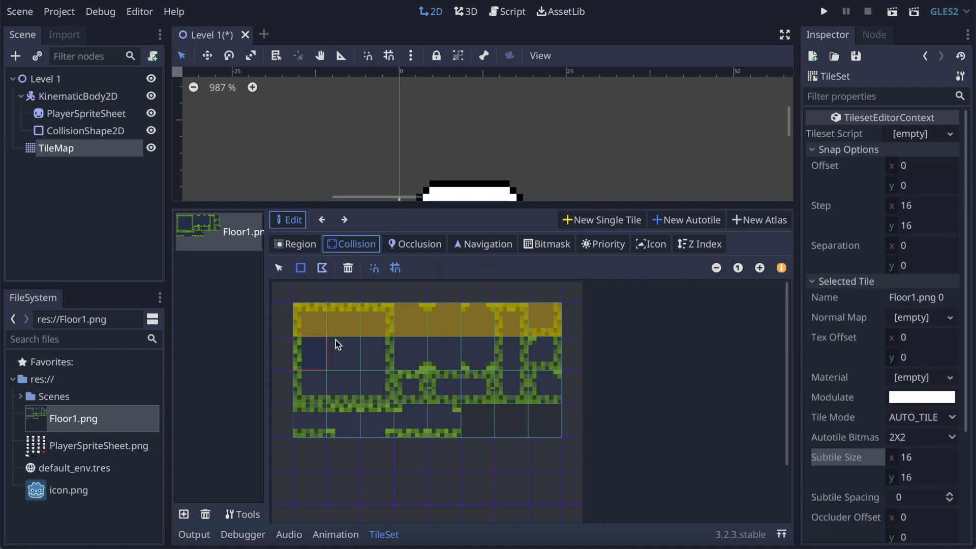
left_click(345, 352)
left_click(346, 351)
left_click(301, 267)
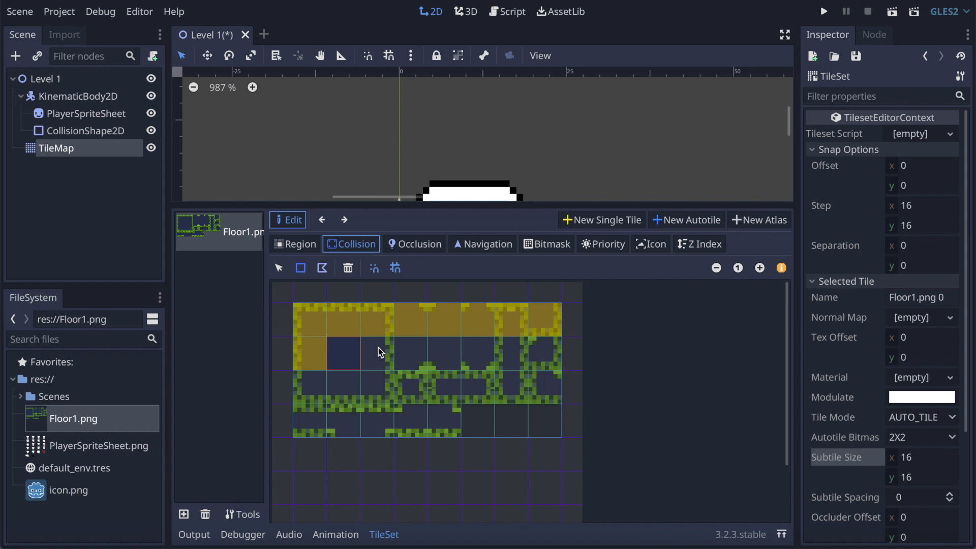
left_click(379, 350)
left_click(380, 351)
left_click(303, 271)
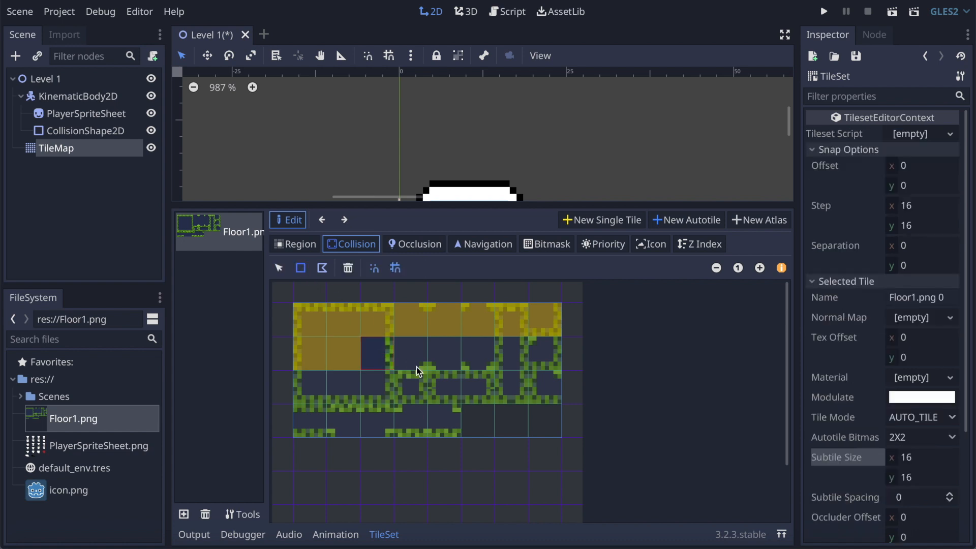
left_click(416, 366)
left_click(416, 366)
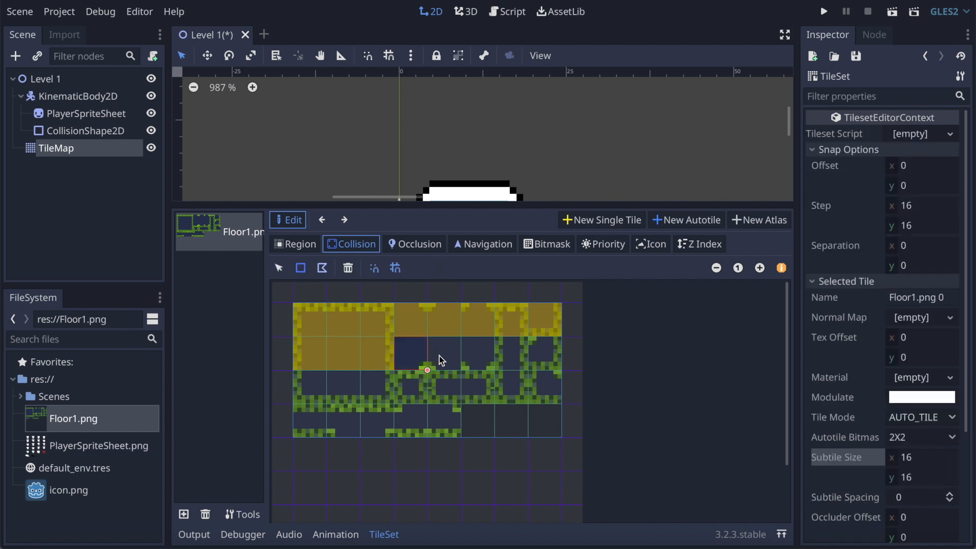
Step: Add full-tile rectangular collision shapes to the remaining five subtiles of the second row
left_click(439, 355)
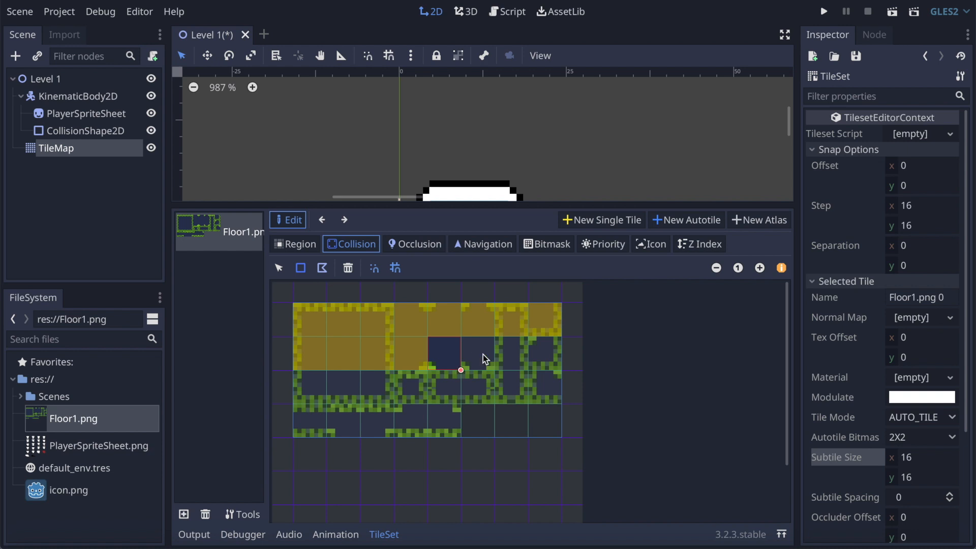
left_click(483, 355)
left_click(302, 268)
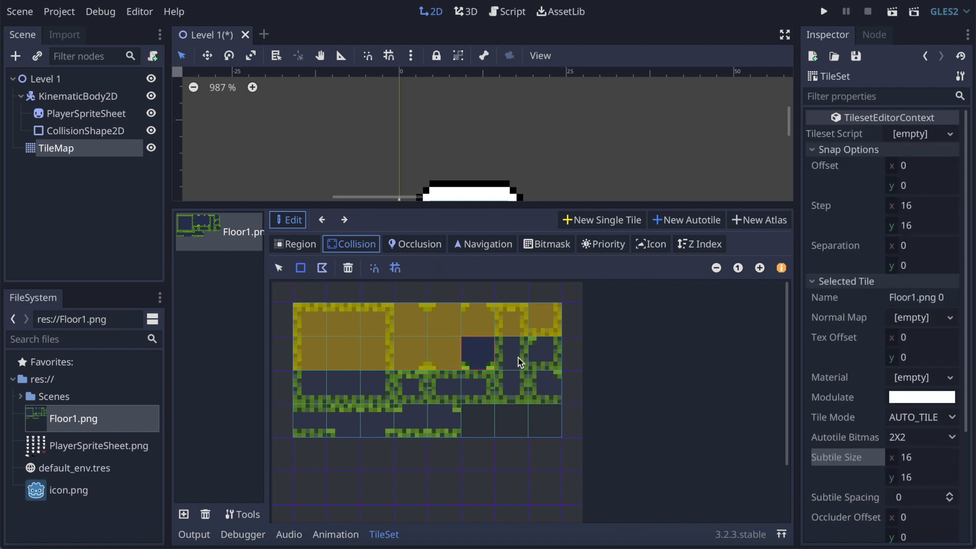
left_click(518, 358)
left_click(301, 268)
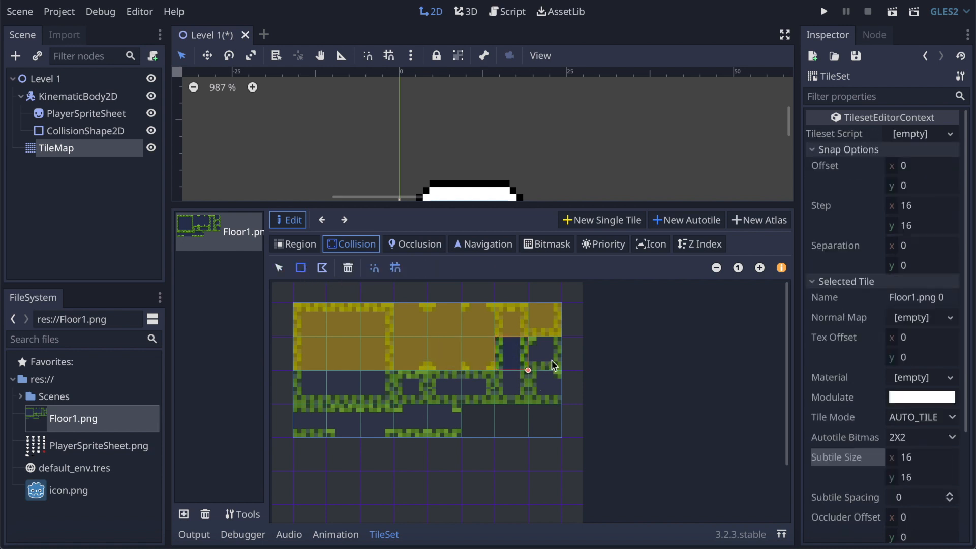
left_click(526, 352)
left_click(300, 269)
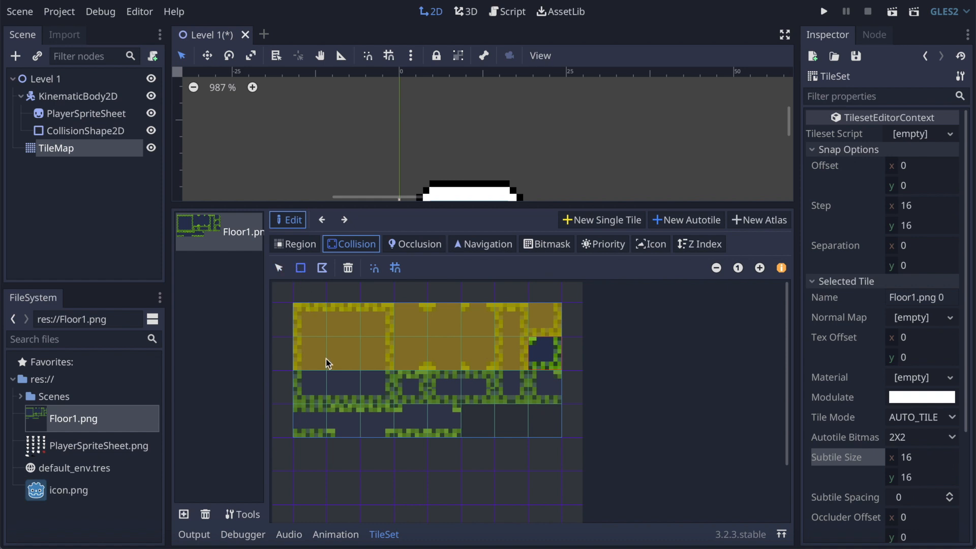
left_click(318, 386)
Step: Add full-tile rectangular collision shapes to the first two subtiles of the third row
left_click(301, 267)
left_click(307, 390)
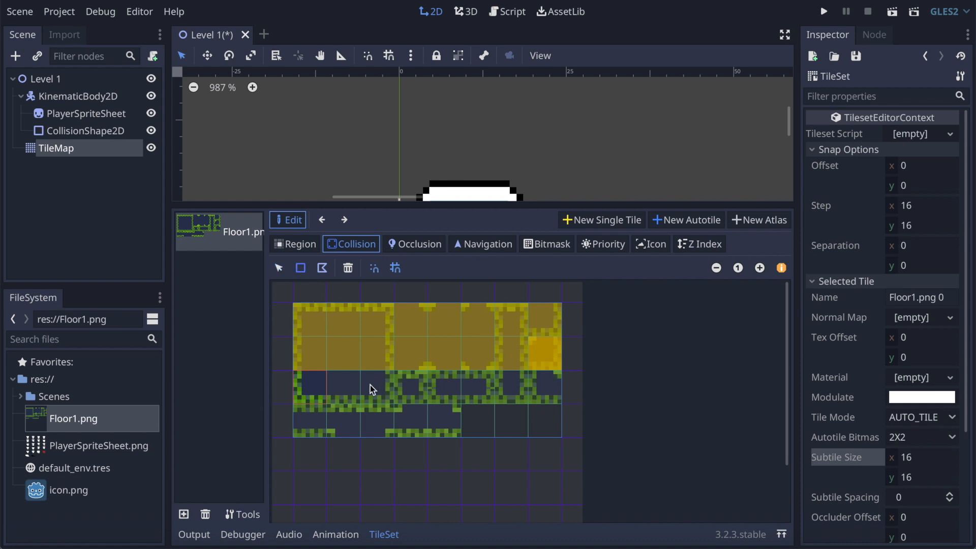
left_click(316, 394)
left_click(305, 269)
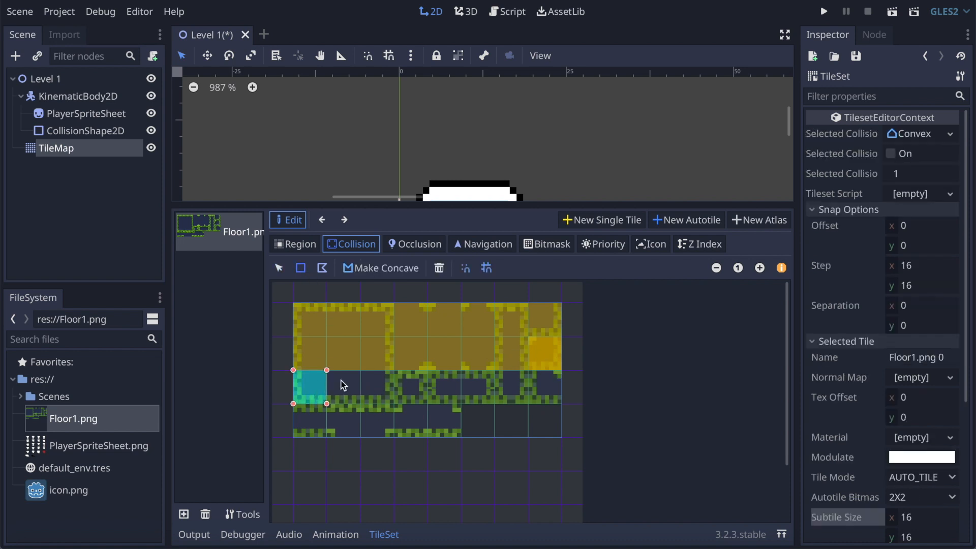
left_click(350, 389)
left_click(350, 389)
left_click(302, 266)
left_click(341, 391)
left_click(301, 268)
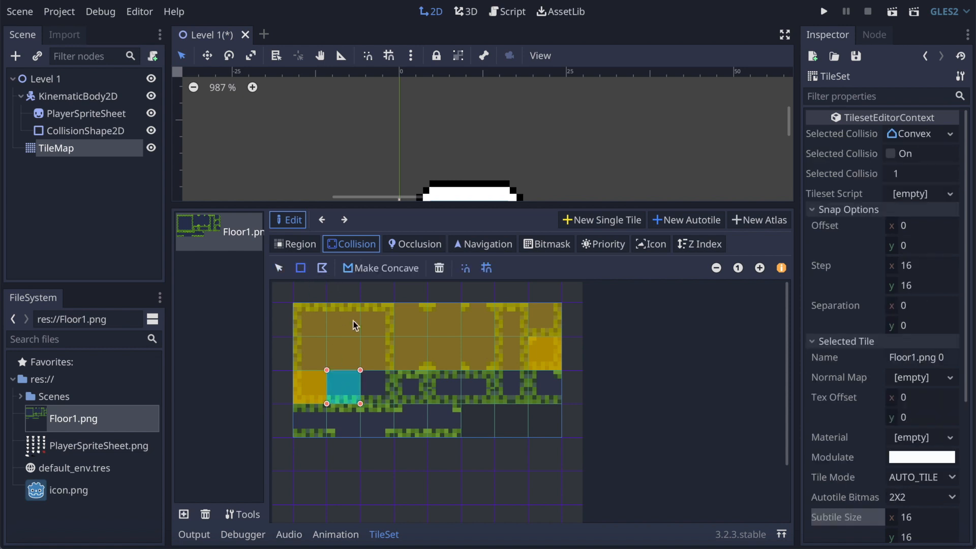
Step: Add a full-tile rectangular collision shape to the third subtile of the third row
left_click(392, 385)
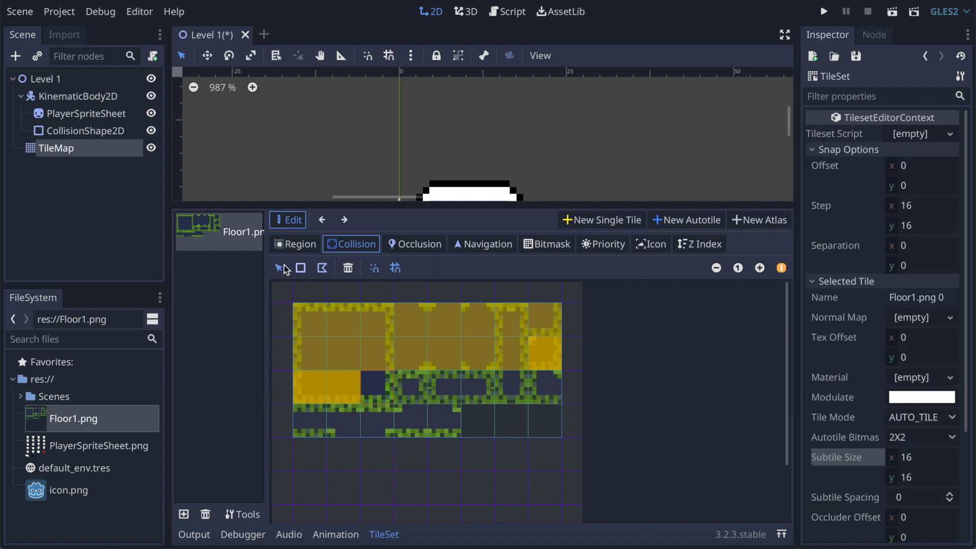
left_click(300, 268)
left_click(384, 386)
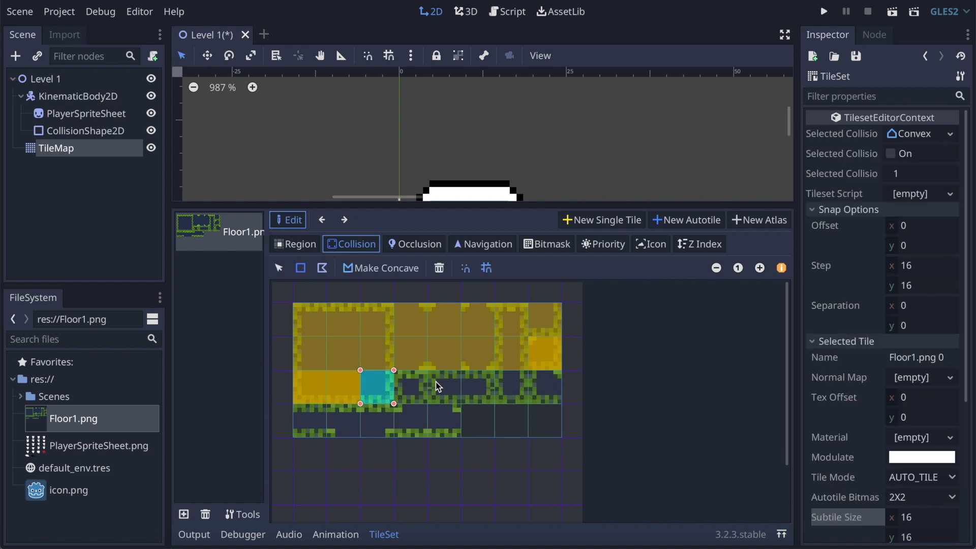
left_click(416, 389)
left_click(300, 268)
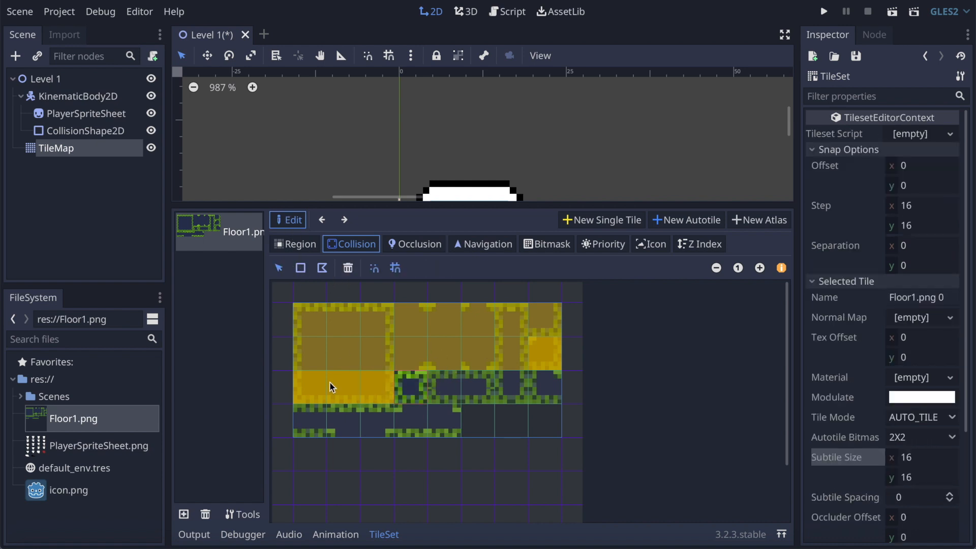
Step: Delete the duplicate collision shapes from the third row's first three subtiles and the second row's last subtile
left_click(313, 386)
left_click(436, 268)
left_click(347, 383)
left_click(438, 268)
left_click(374, 395)
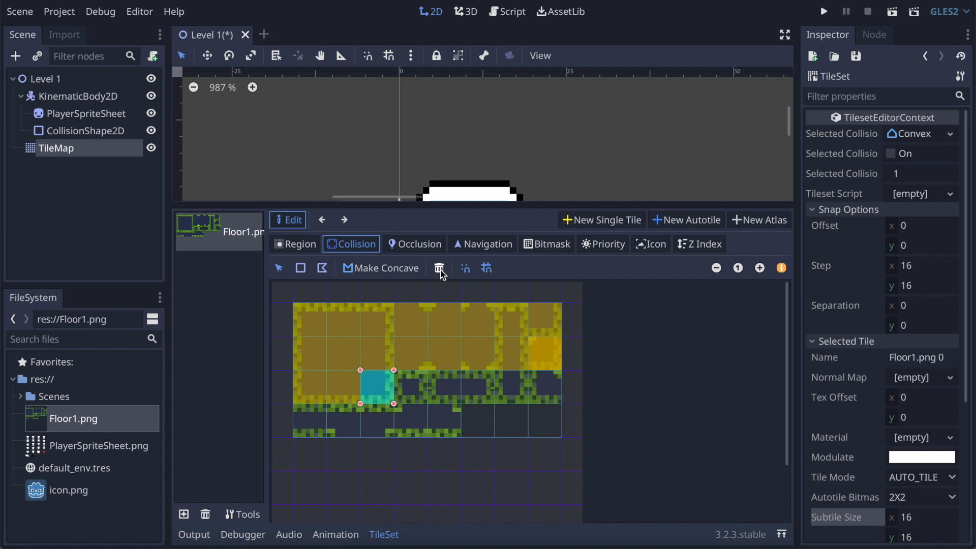
left_click(505, 345)
left_click(554, 349)
left_click(440, 269)
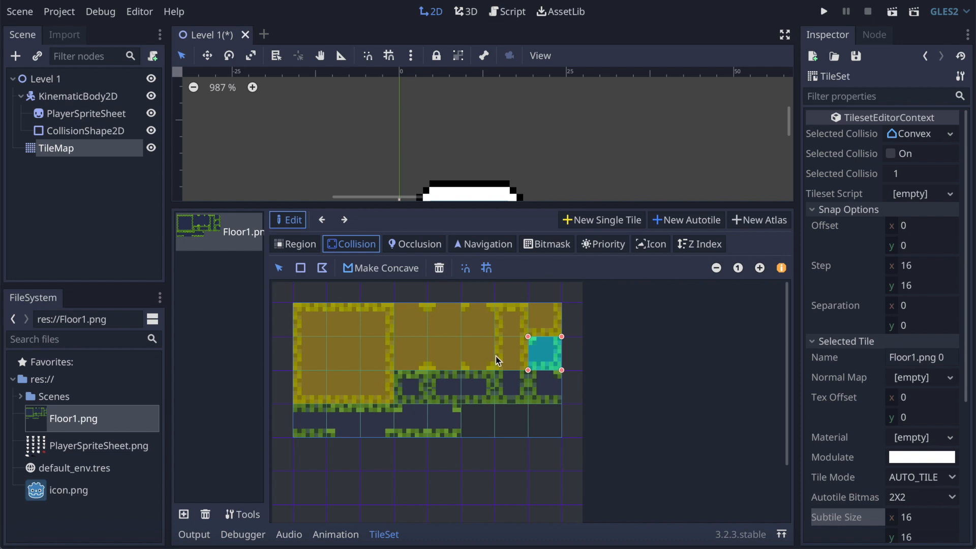
left_click(370, 393)
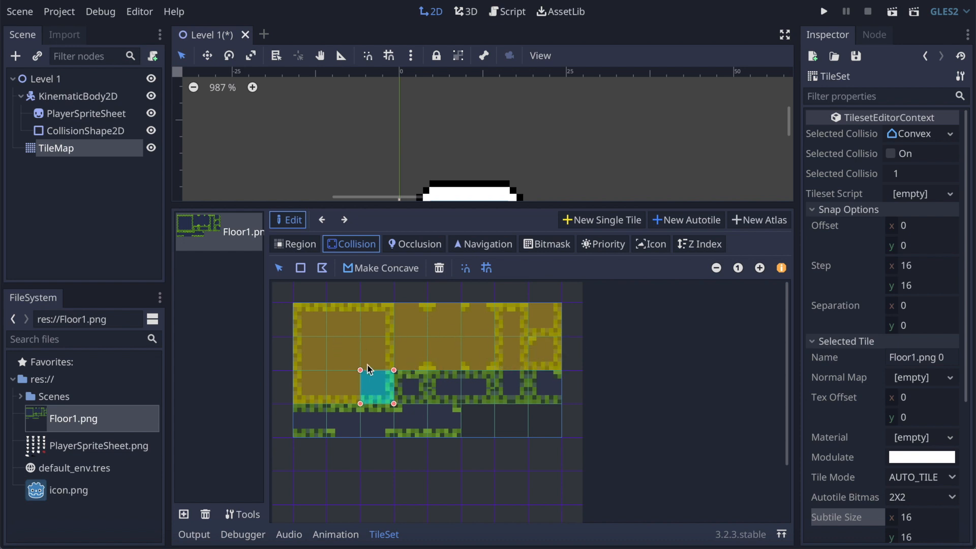
left_click(406, 383)
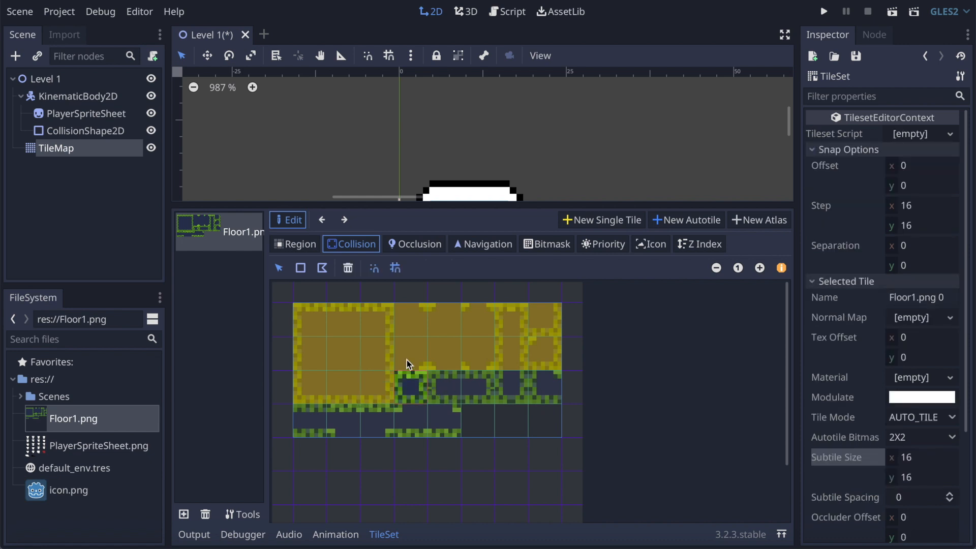
Step: Add full-tile rectangular collision shapes to the fourth, fifth and sixth subtiles of the third row
left_click(373, 389)
left_click(300, 268)
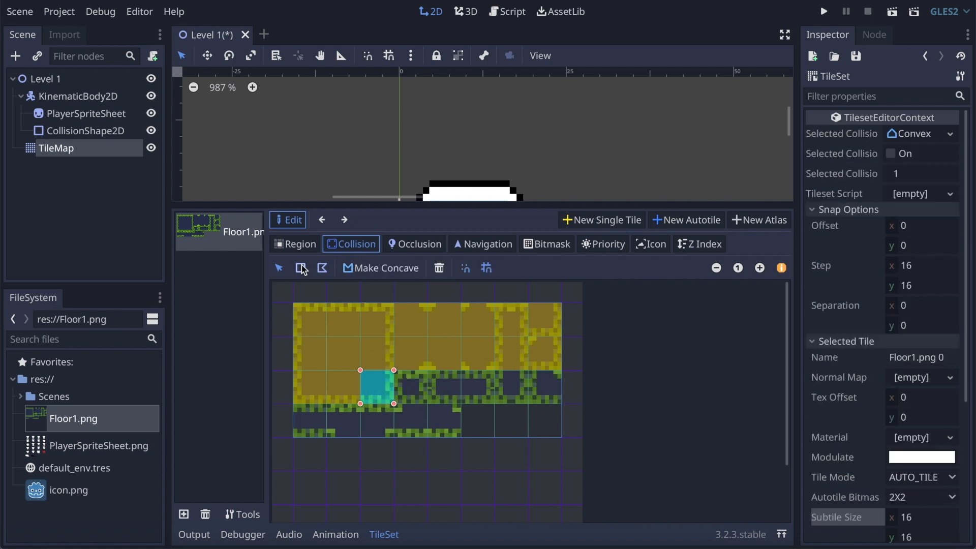
left_click(408, 392)
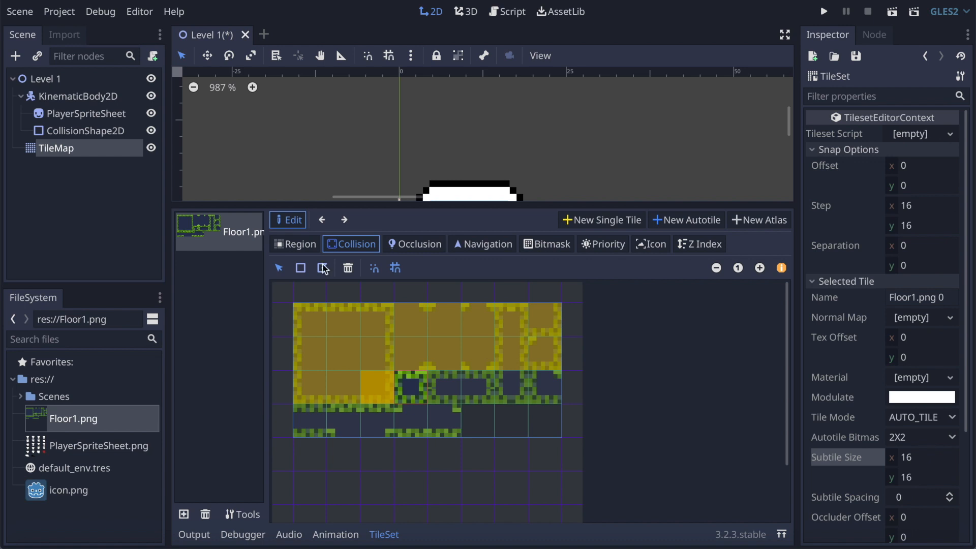
left_click(452, 381)
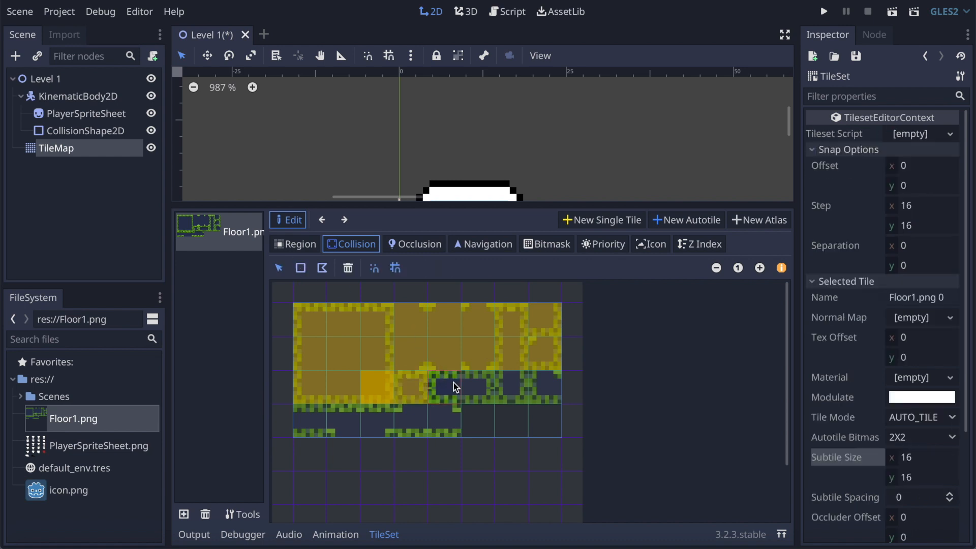
left_click(300, 268)
left_click(489, 385)
left_click(488, 380)
left_click(303, 265)
left_click(511, 386)
Step: Add full-tile rectangular collision shapes to the last two subtiles of the third row
left_click(510, 385)
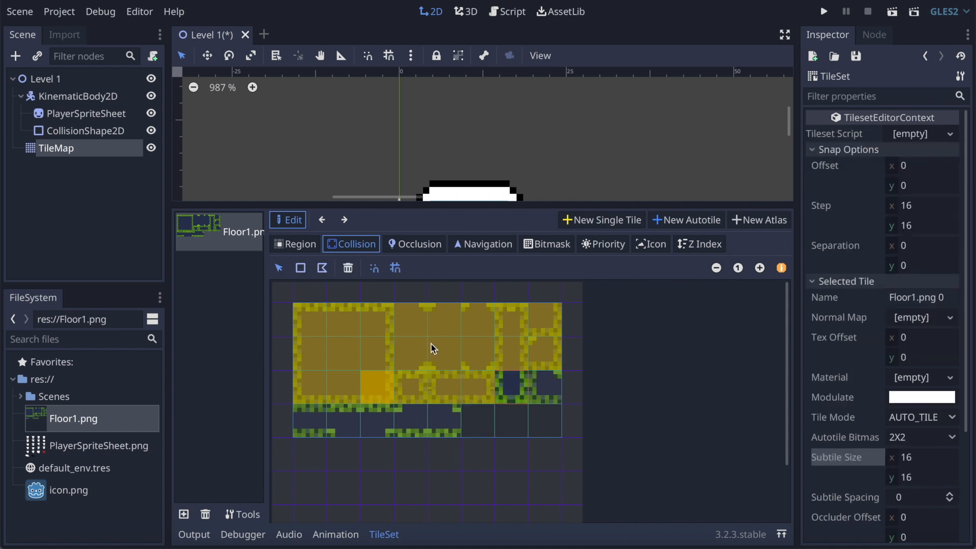
left_click(300, 268)
left_click(545, 395)
left_click(545, 395)
left_click(300, 267)
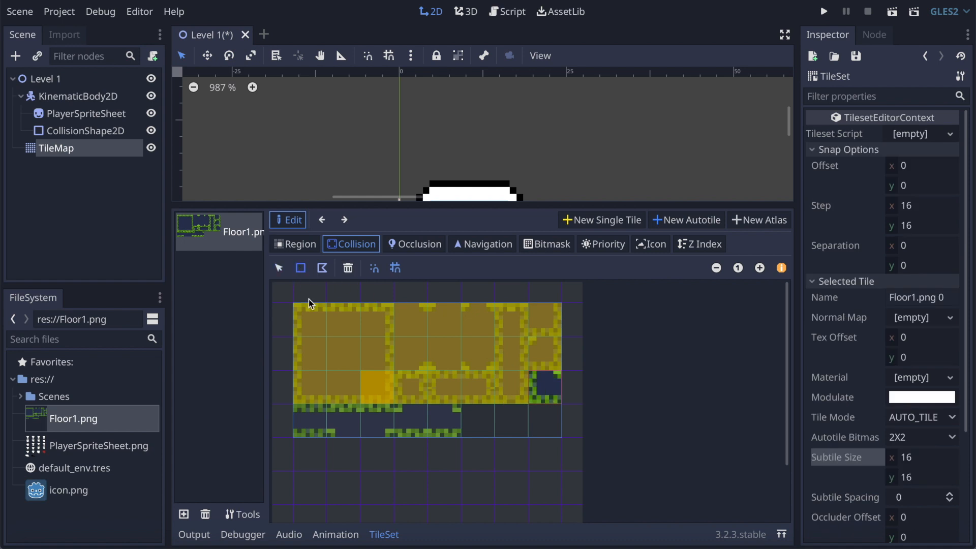
left_click(308, 420)
Step: Add full-tile rectangular collision shapes to the first three subtiles of the fourth row
left_click(308, 417)
left_click(303, 268)
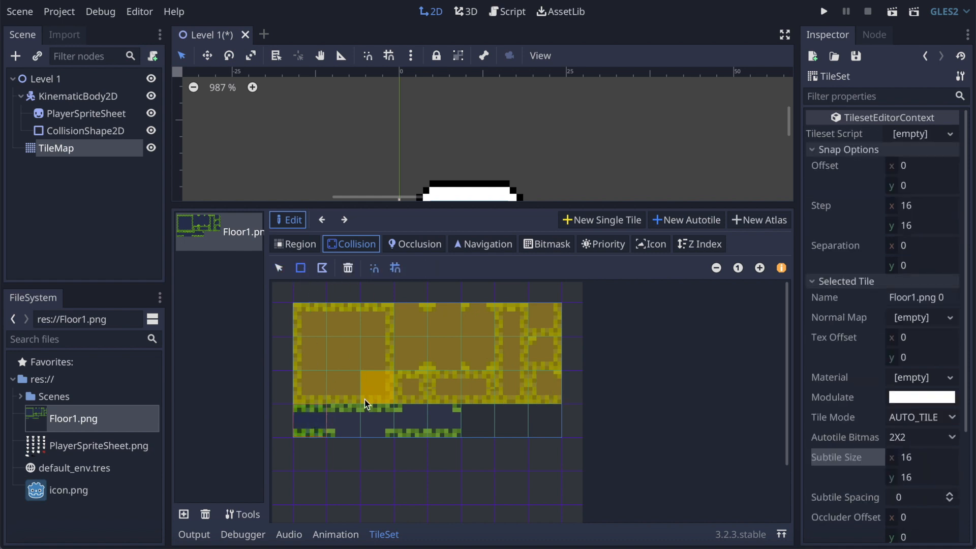
left_click(348, 423)
left_click(349, 423)
left_click(300, 267)
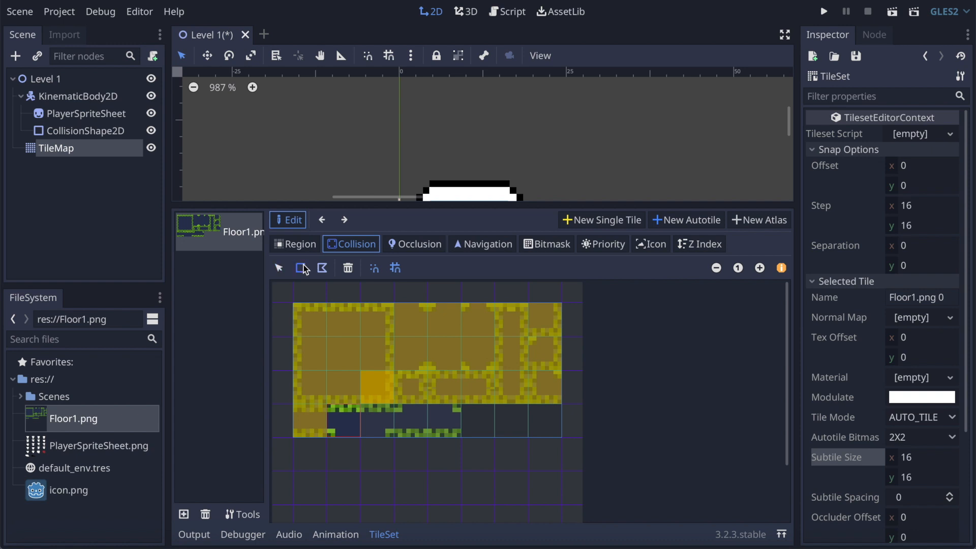
left_click(383, 416)
left_click(384, 415)
Step: Add full-tile rectangular collision shapes to the fourth and fifth subtiles of the fourth row
left_click(301, 268)
left_click(392, 416)
left_click(411, 423)
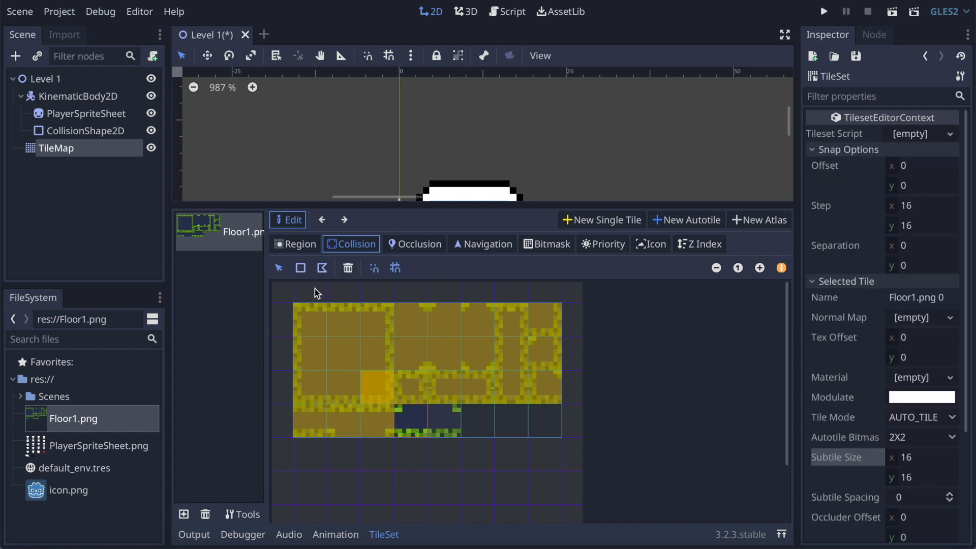
left_click(441, 419)
left_click(441, 420)
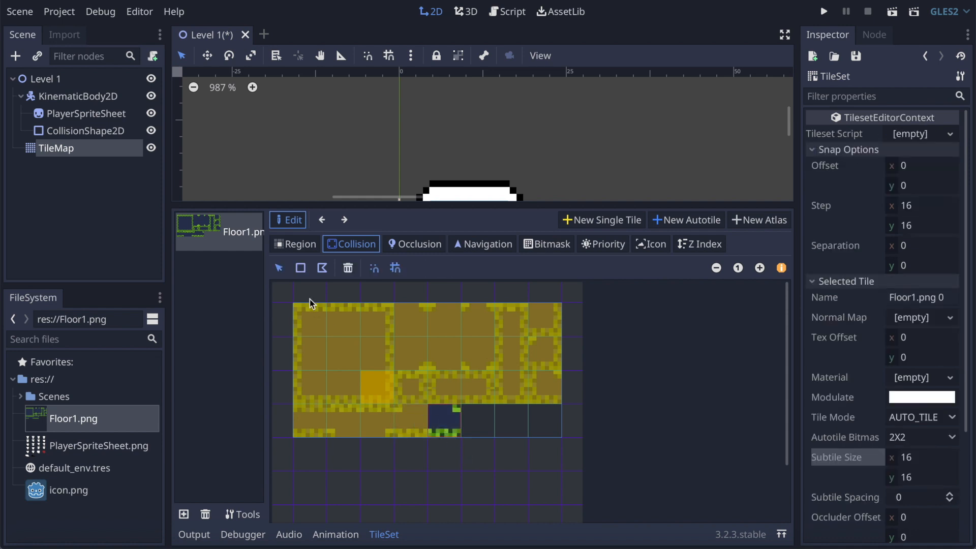
left_click(300, 268)
left_click(442, 420)
left_click(482, 419)
Step: Delete the duplicate collision shape from the third subtile of the third row and save the scene
left_click(376, 386)
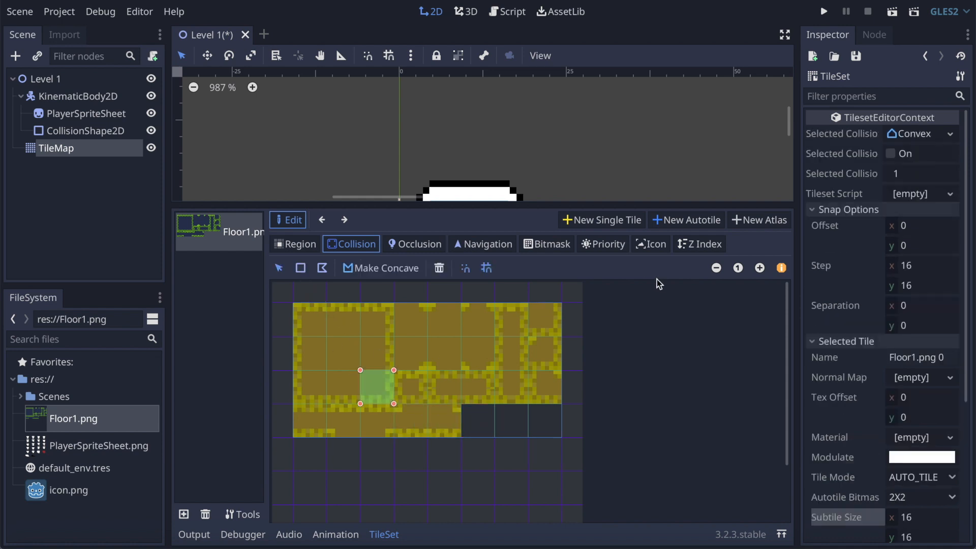
left_click(512, 416)
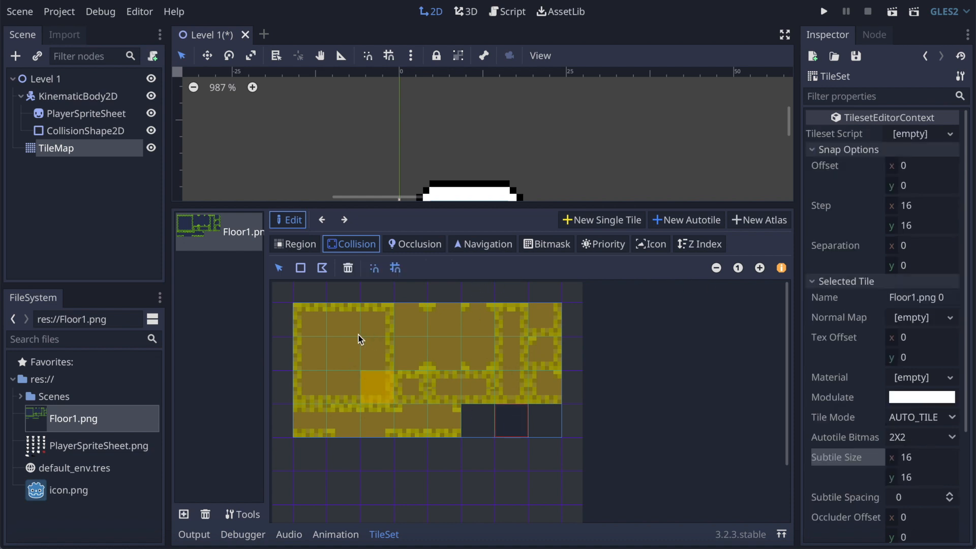
left_click(377, 386)
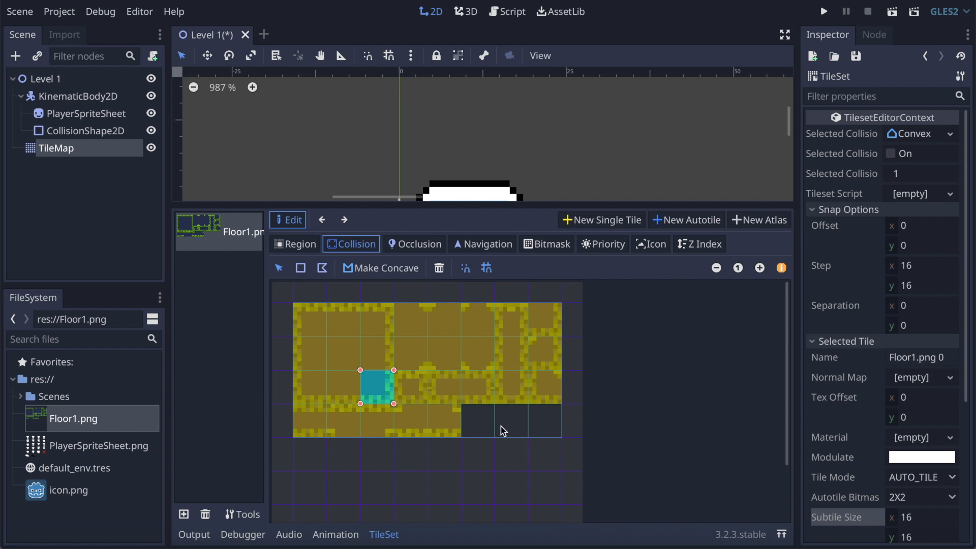
left_click(479, 426)
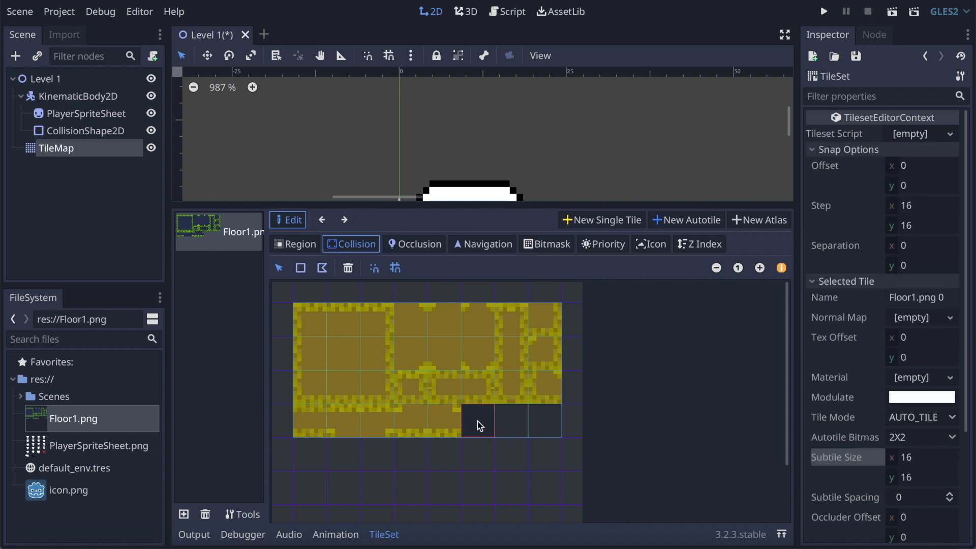
key("ctrl+s")
Step: Begin editing the tile's bitmask, keep its tile mode at AUTO_TILE, and set the autotile bitmask mode to 3X3 (minimal)
left_click(549, 245)
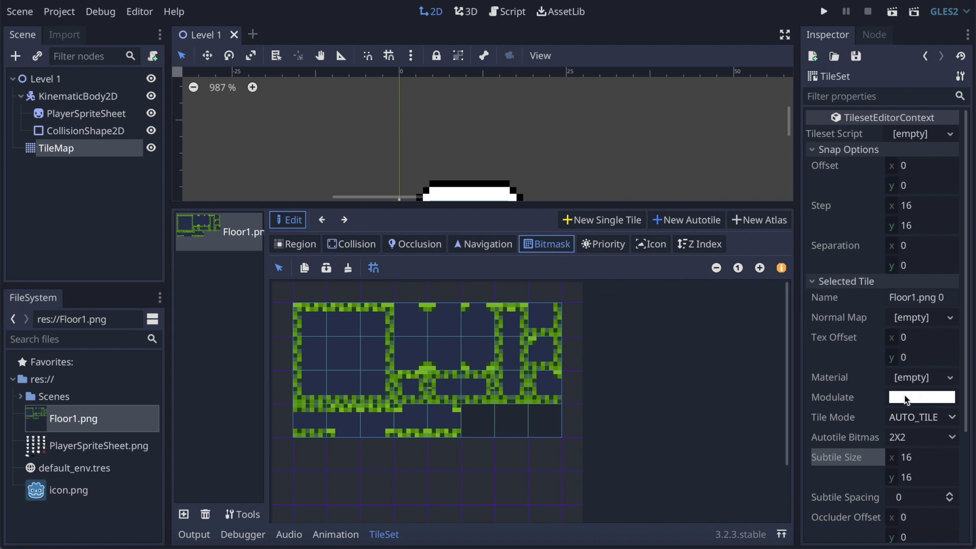
scroll(907, 399, "down", 3)
left_click(940, 282)
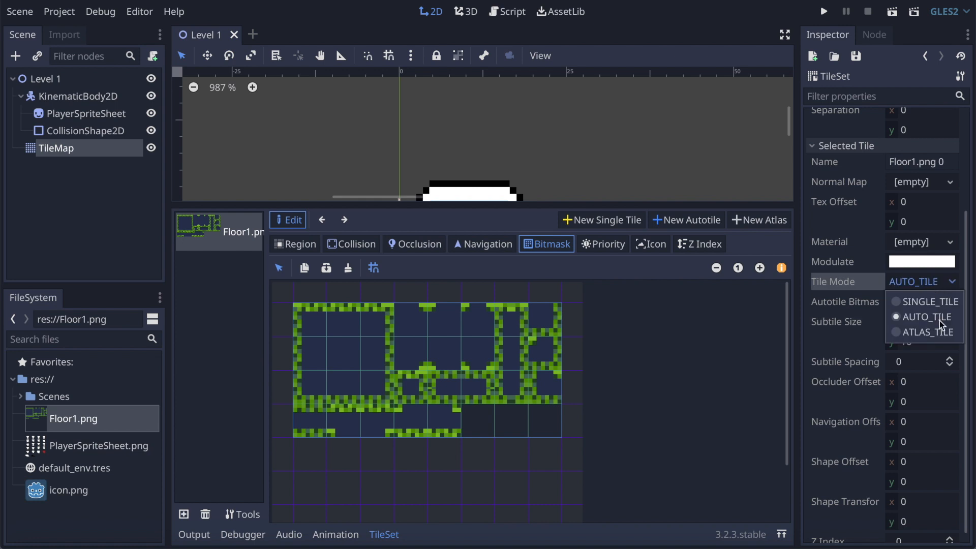
left_click(939, 317)
left_click(908, 305)
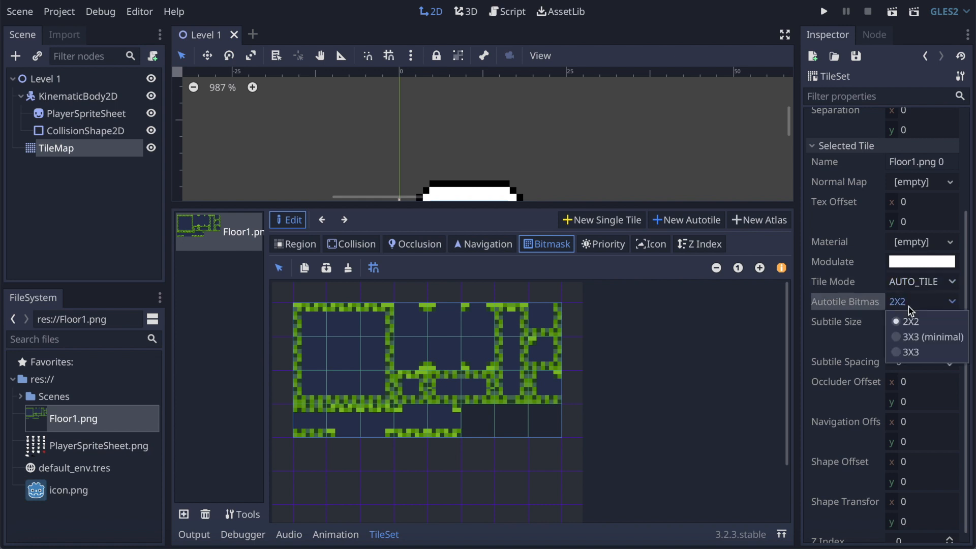
left_click(907, 342)
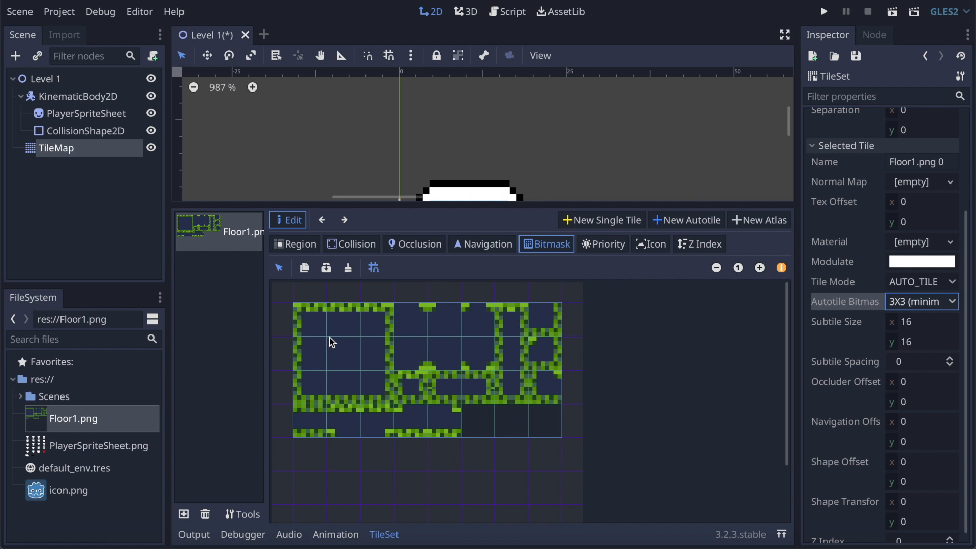
Step: Paint the bitmask over the entire dark interior of the first 3x3 block of floor subtiles
left_click(759, 267)
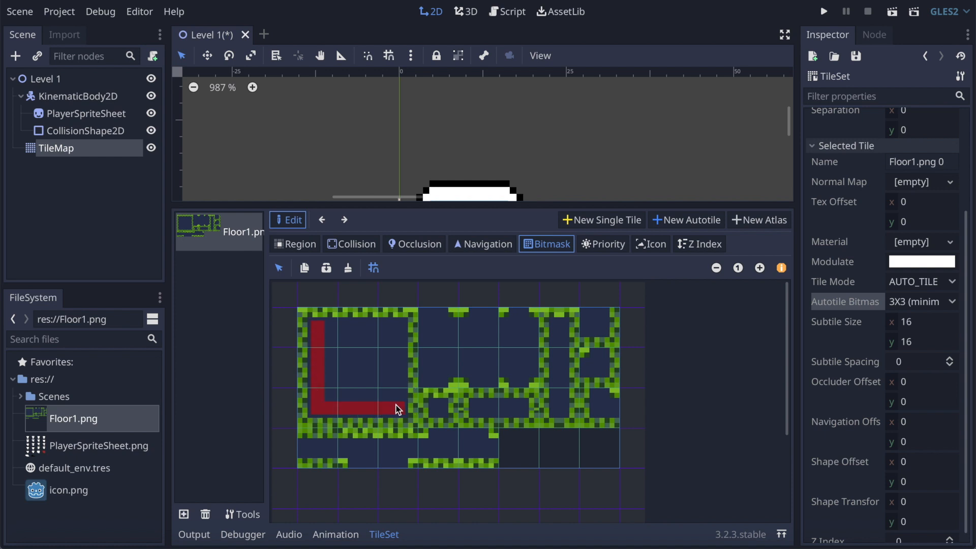
left_click_drag(399, 351, 402, 336)
mouse_move(331, 325)
left_mouse_down()
mouse_move(330, 380)
mouse_move(354, 400)
mouse_move(383, 345)
mouse_move(340, 343)
left_mouse_up()
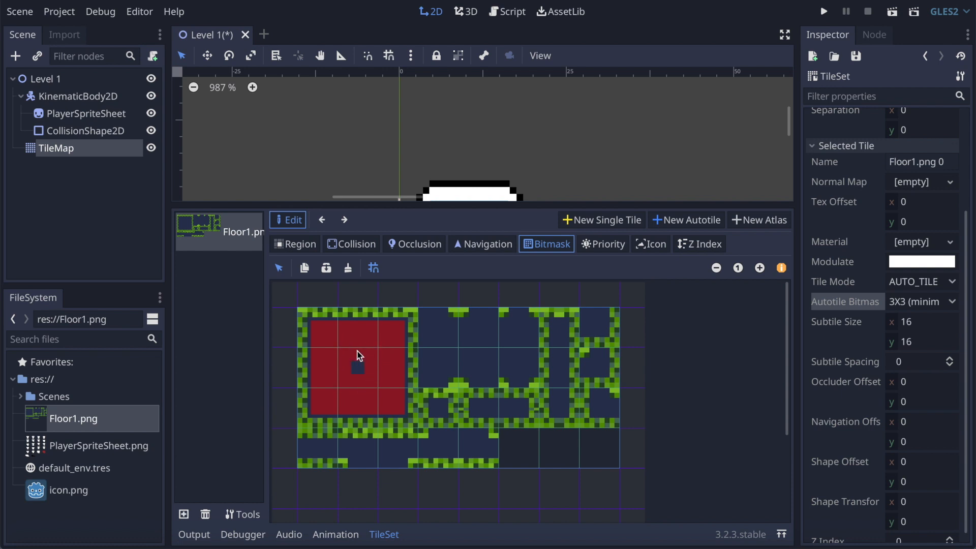
Step: Paint the bitmask over the dark interiors of the fourth to sixth columns in the first two rows and the seventh column's vertical strip
mouse_move(426, 312)
left_mouse_down()
mouse_move(428, 380)
mouse_move(437, 375)
mouse_move(438, 318)
left_mouse_up()
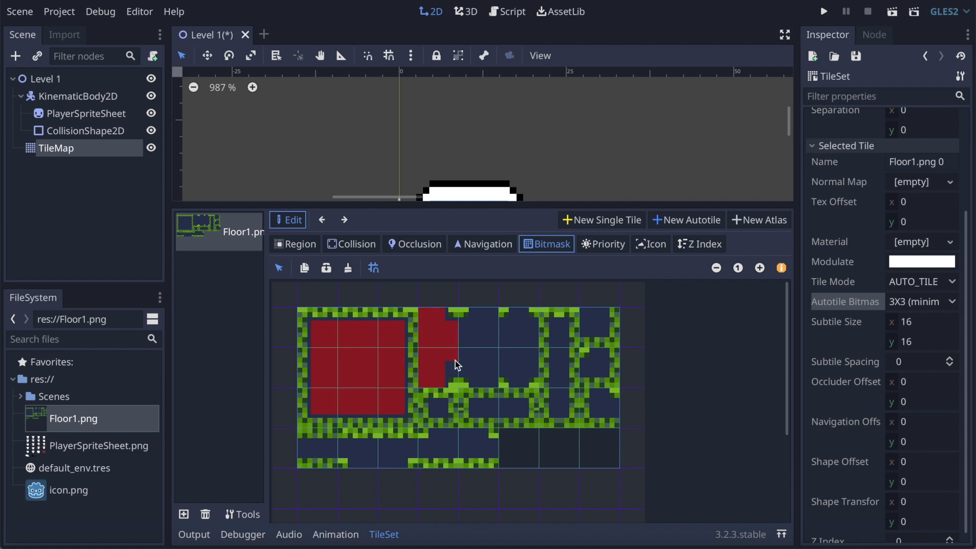
left_click(465, 328)
left_click(481, 313)
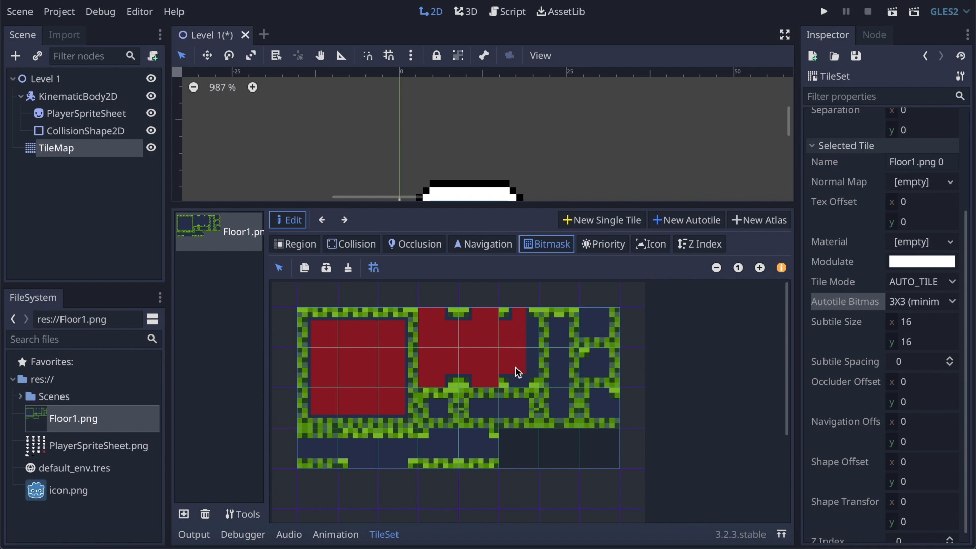
left_click_drag(529, 327, 532, 347)
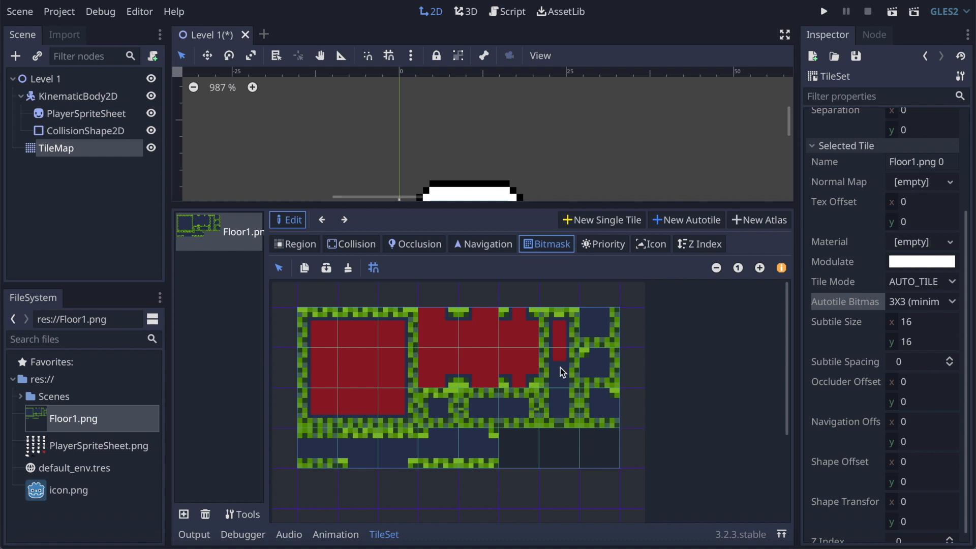
Step: Paint the bitmask over the dark interiors of the last column and the remaining third- and fourth-row subtiles, and save the scene
left_click(590, 318)
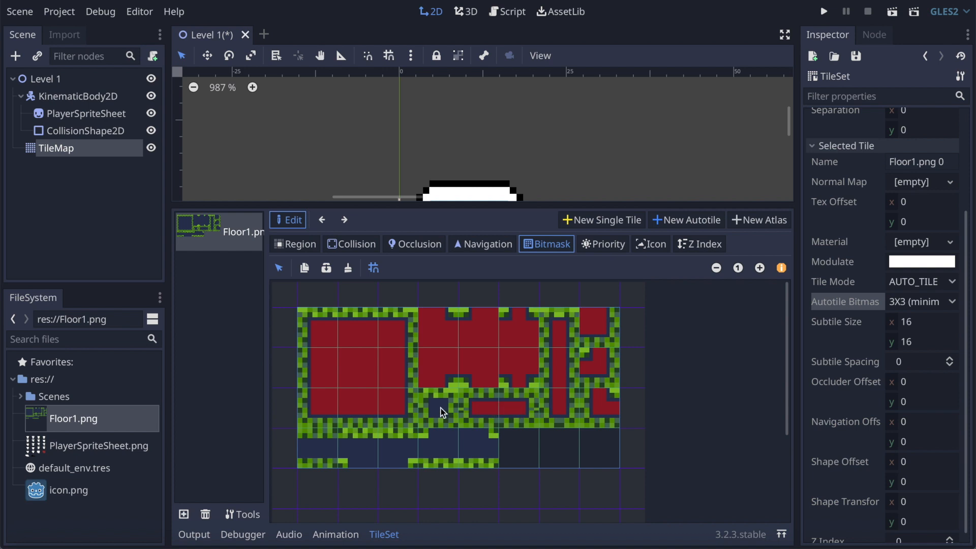
left_click_drag(306, 452, 344, 452)
left_click(398, 453)
left_click_drag(405, 450, 471, 453)
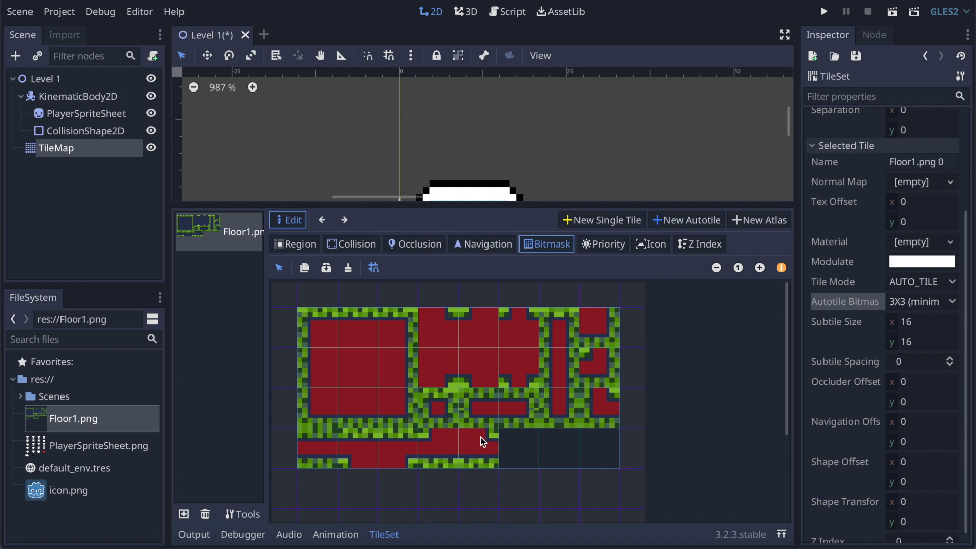
key("ctrl+s")
Step: Set the TileMap's cell size to 16 by 16
left_click(45, 148)
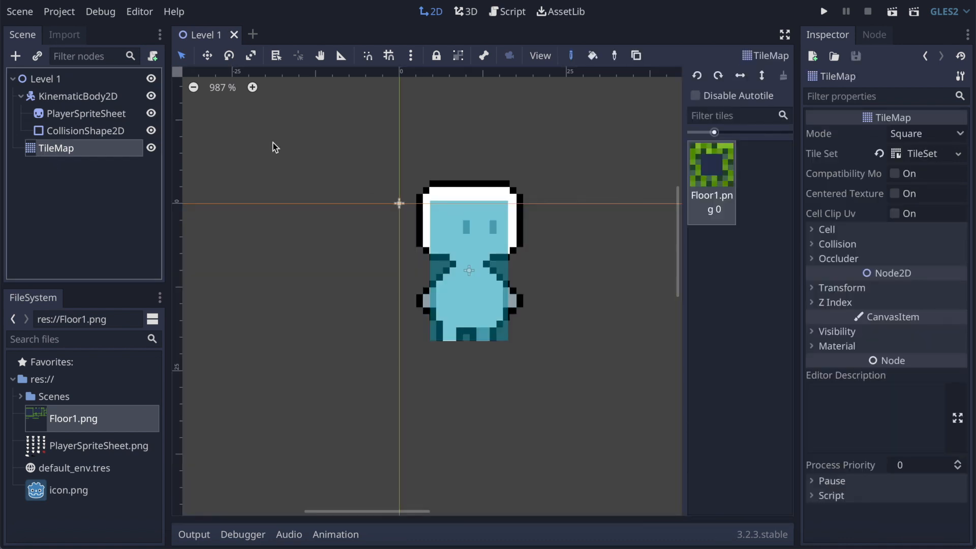
left_click(827, 230)
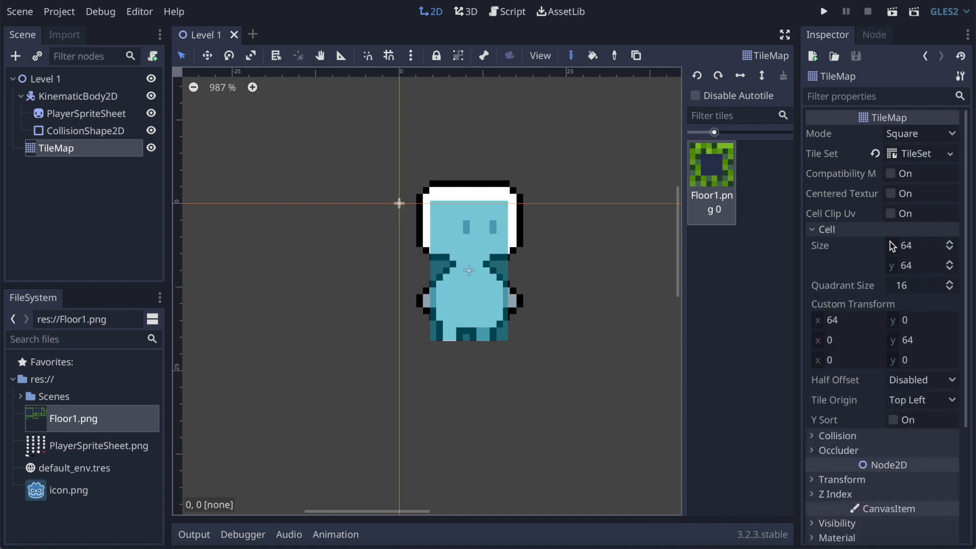
left_click(920, 246)
type("1")
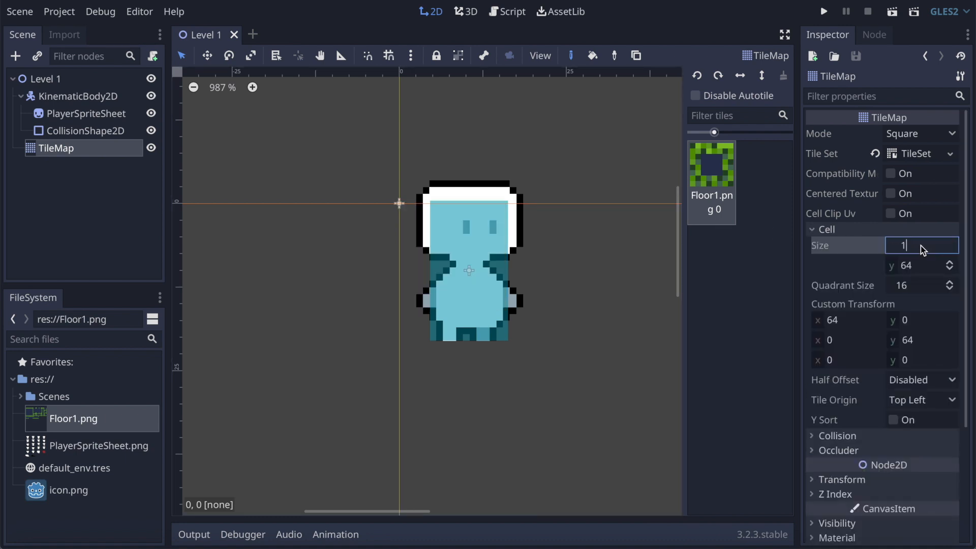
type("6")
left_click(920, 262)
type("16")
key("Return")
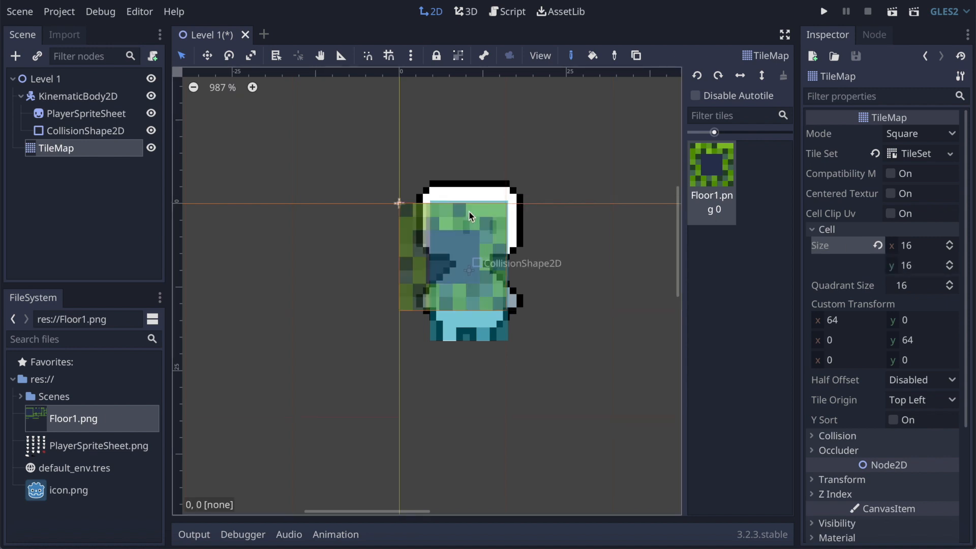
Step: Paint a filled, stepped floor platform about 13 tiles wide and 7 tiles high below the player
scroll(469, 210, "down", 10)
scroll(544, 345, "down", 2)
scroll(543, 345, "right", 2)
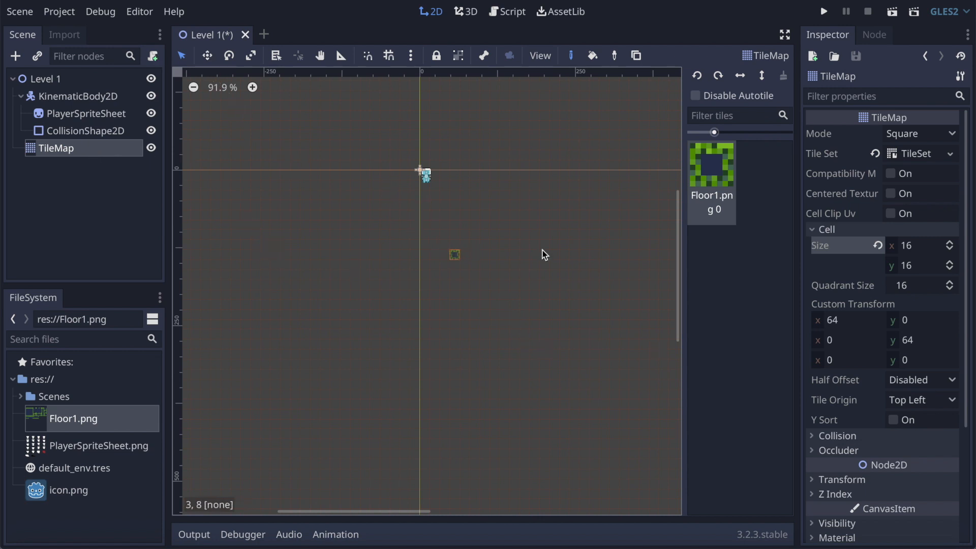
scroll(566, 261, "up", 4)
scroll(569, 258, "up", 1)
scroll(480, 266, "down", 6)
scroll(481, 266, "up", 3)
scroll(480, 266, "down", 2)
scroll(480, 266, "right", 1)
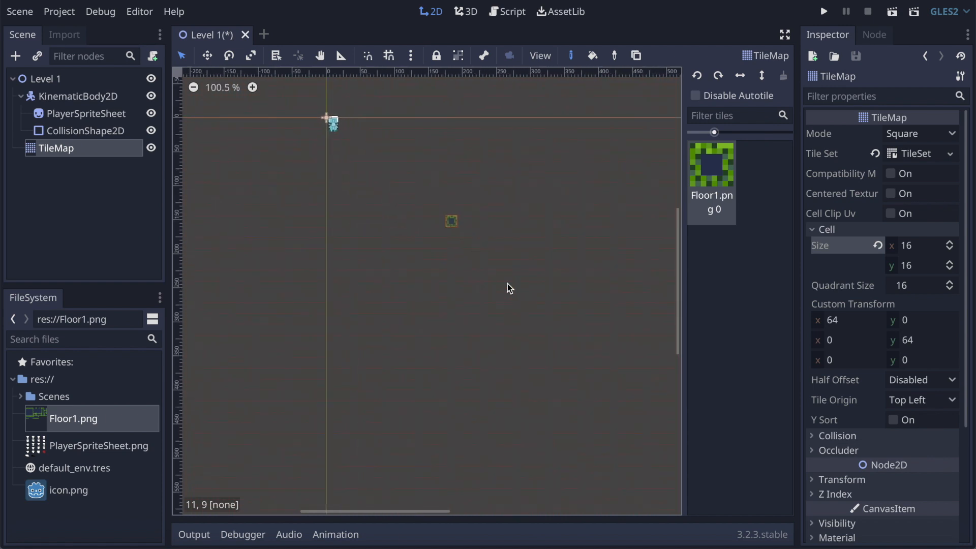
scroll(543, 349, "up", 2)
scroll(545, 352, "up", 1)
left_click_drag(365, 254, 431, 254)
mouse_move(489, 263)
left_mouse_down()
mouse_move(509, 319)
mouse_move(445, 329)
mouse_move(410, 314)
mouse_move(410, 285)
mouse_move(379, 276)
mouse_move(401, 266)
mouse_move(492, 266)
mouse_move(502, 320)
mouse_move(427, 311)
mouse_move(427, 290)
mouse_move(475, 296)
mouse_move(440, 301)
mouse_move(429, 279)
mouse_move(461, 287)
mouse_move(438, 287)
left_mouse_up()
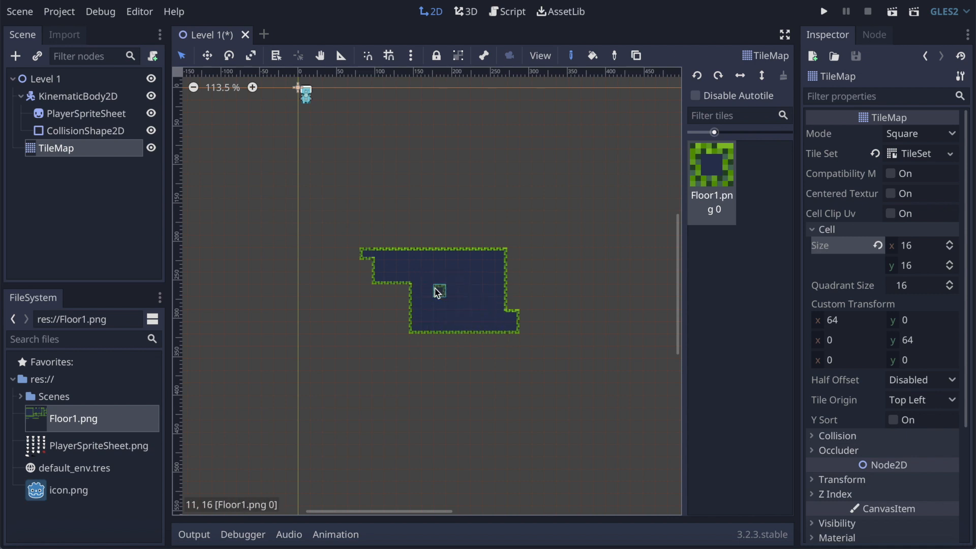
Step: Paint a second platform about 9 tiles wide and 4 tiles high up and right of the first, filling in its inner corner
mouse_move(573, 227)
left_mouse_down()
mouse_move(574, 243)
mouse_move(636, 239)
mouse_move(637, 204)
mouse_move(672, 214)
mouse_move(648, 224)
left_mouse_up()
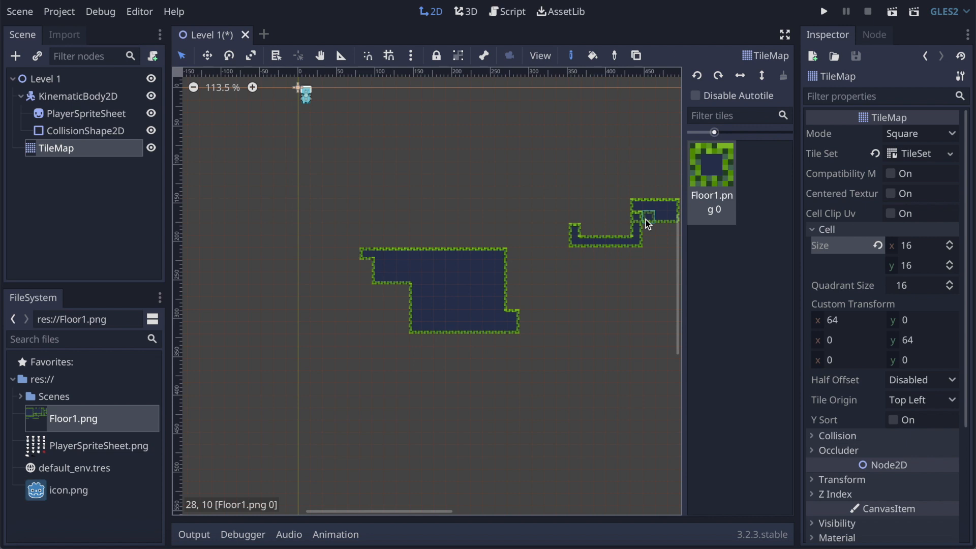
scroll(647, 226, "down", 4)
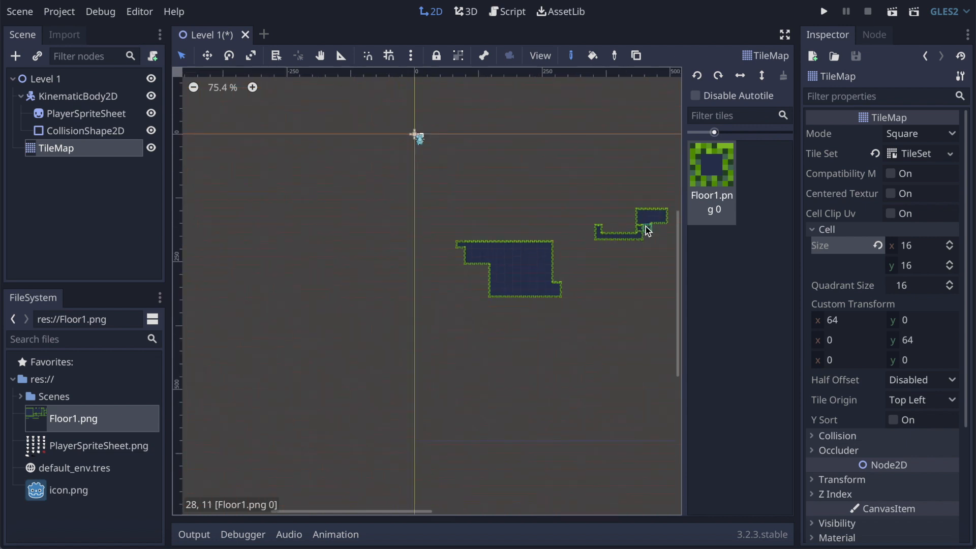
scroll(663, 234, "up", 8)
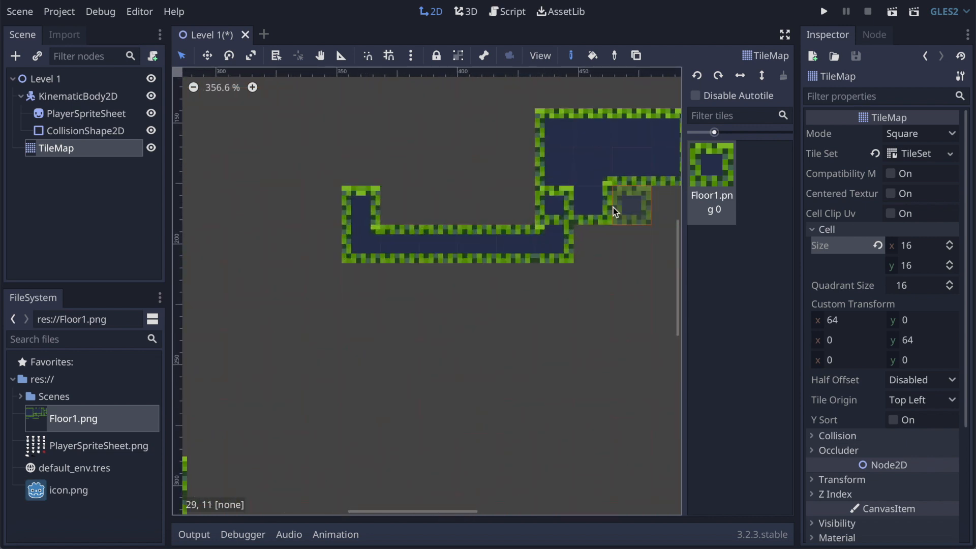
left_click(577, 228)
scroll(588, 257, "down", 4)
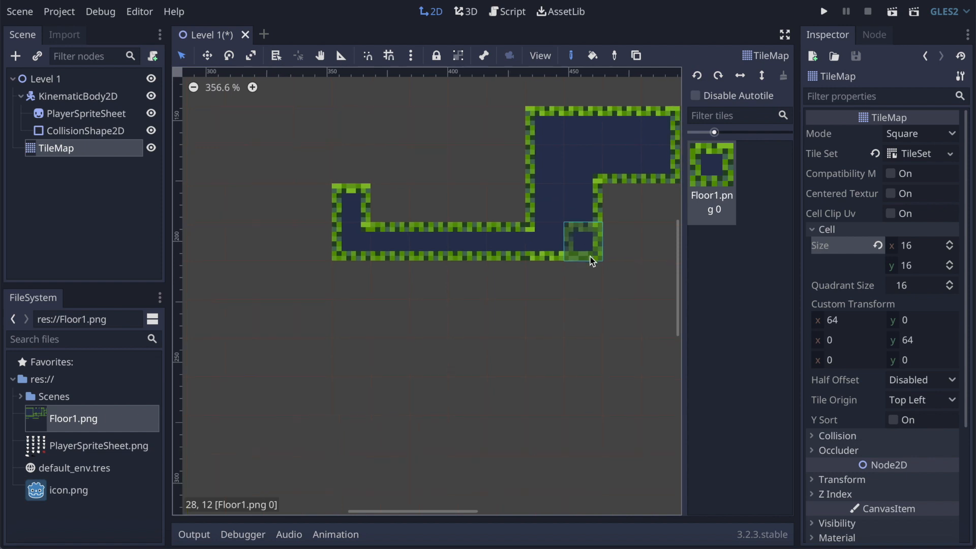
Step: Paint two more irregular platforms below the second one, about 8 by 9 tiles and 8 by 8 tiles, filling the smaller one's gaps
scroll(589, 257, "down", 2)
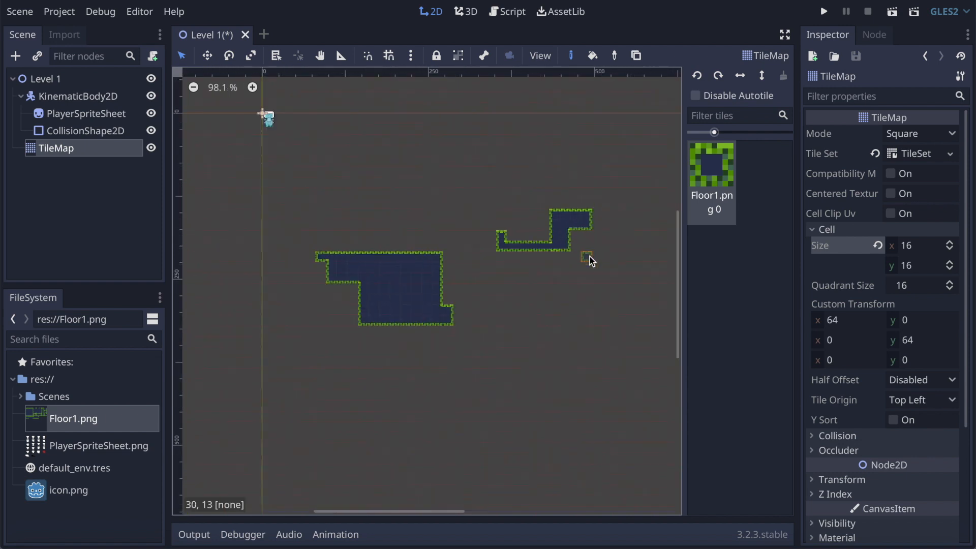
mouse_move(546, 268)
left_mouse_down()
mouse_move(603, 271)
mouse_move(619, 283)
mouse_move(621, 337)
mouse_move(584, 350)
mouse_move(554, 312)
mouse_move(584, 305)
mouse_move(577, 270)
mouse_move(618, 288)
mouse_move(621, 334)
mouse_move(573, 337)
mouse_move(588, 285)
mouse_move(610, 315)
mouse_move(572, 335)
mouse_move(592, 326)
mouse_move(603, 298)
left_mouse_up()
mouse_move(506, 299)
left_mouse_down()
mouse_move(451, 298)
mouse_move(451, 320)
mouse_move(488, 338)
mouse_move(488, 366)
mouse_move(499, 374)
mouse_move(527, 375)
mouse_move(528, 349)
mouse_move(507, 350)
mouse_move(507, 330)
mouse_move(480, 331)
mouse_move(474, 305)
mouse_move(460, 307)
left_mouse_up()
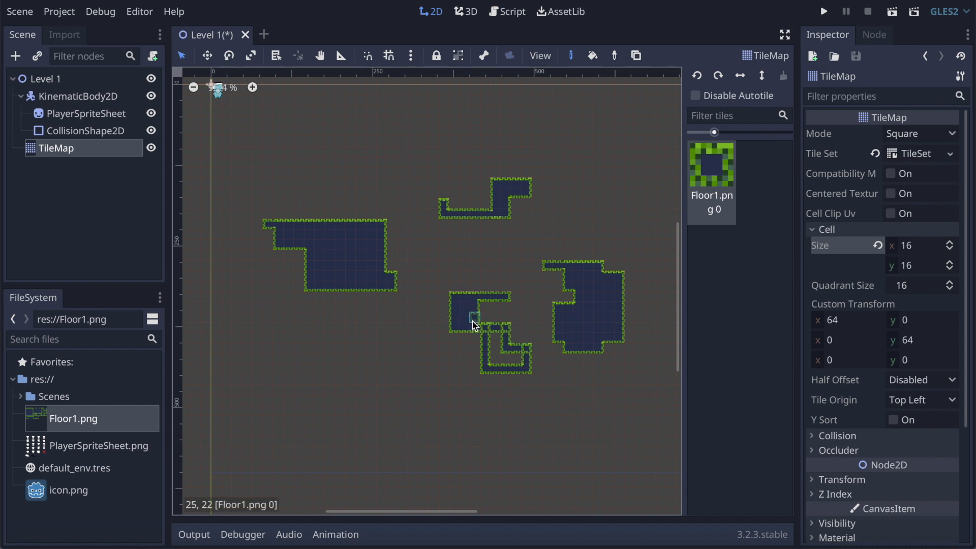
mouse_move(472, 340)
left_mouse_down()
mouse_move(480, 351)
mouse_move(498, 338)
mouse_move(469, 345)
left_mouse_up()
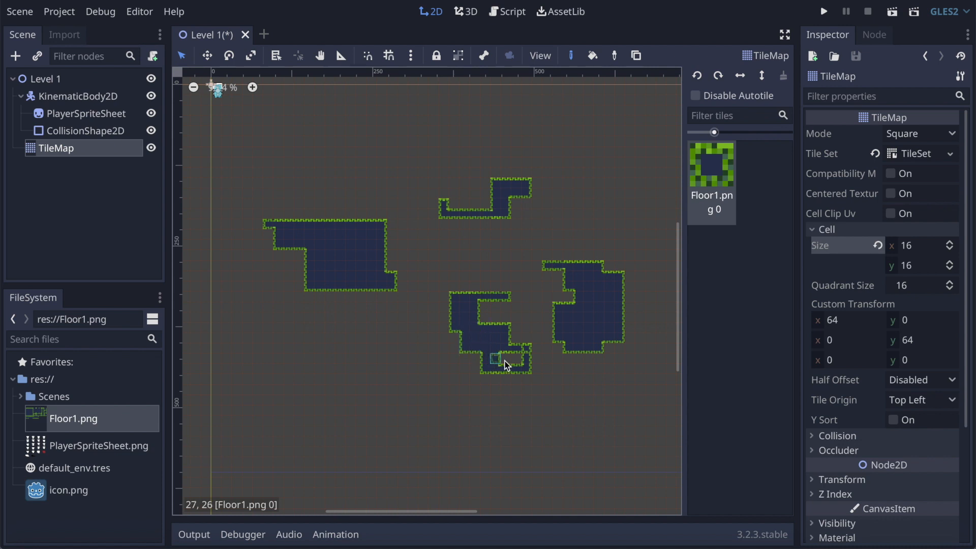
scroll(405, 206, "down", 5)
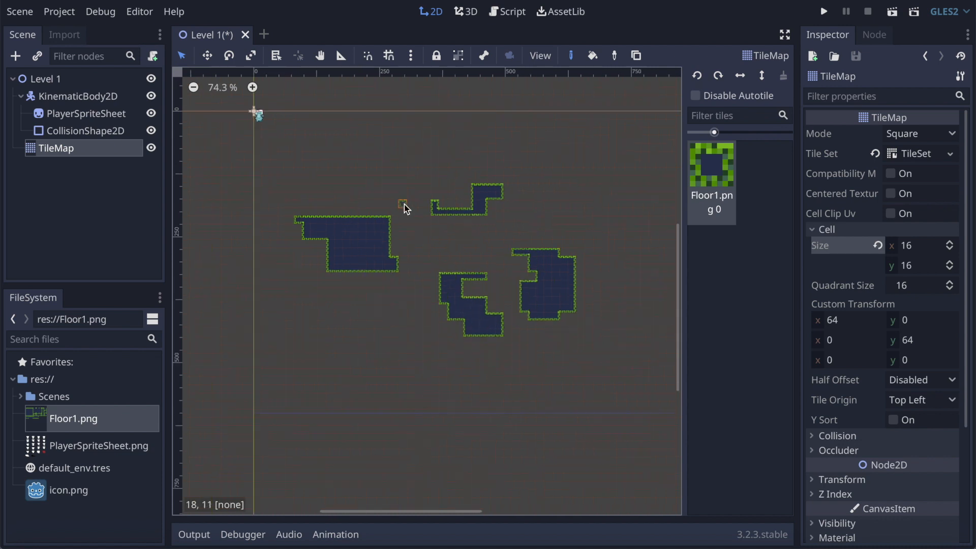
scroll(338, 164, "up", 7)
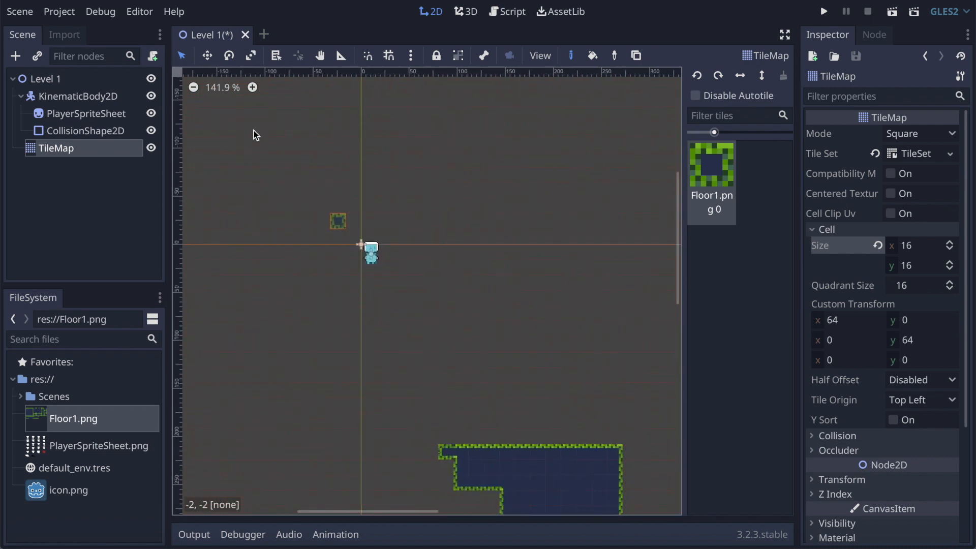
Step: Move the KinematicBody2D player from the scene origin to just above the first floor platform
left_click(84, 97)
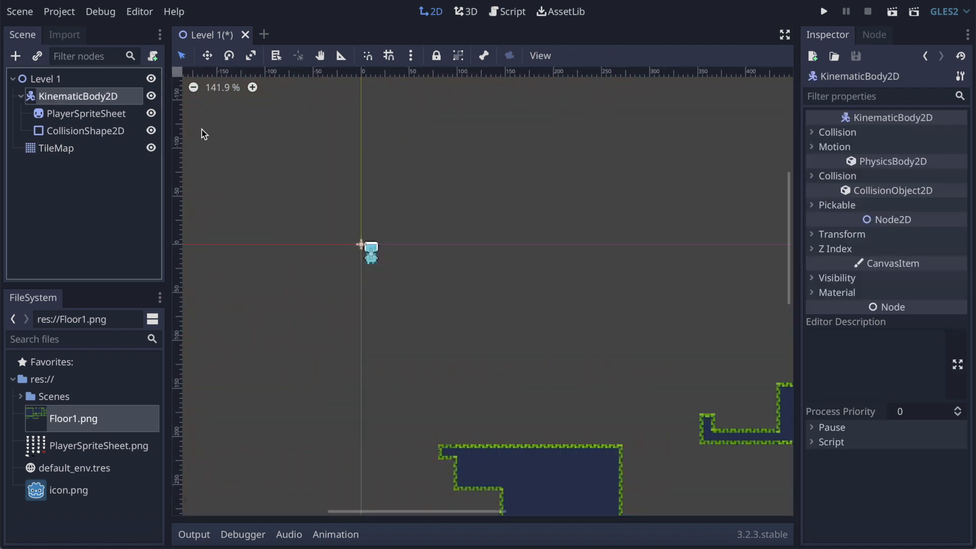
left_click(208, 58)
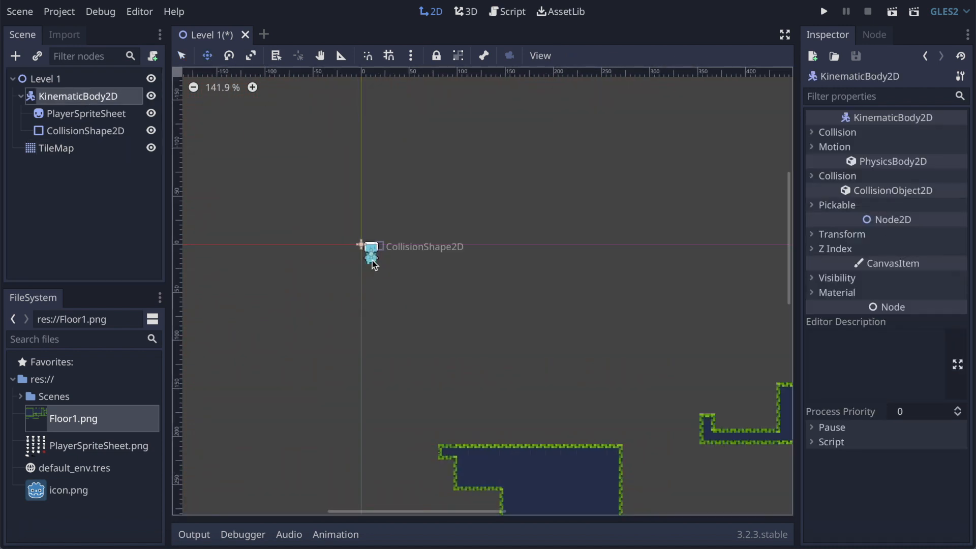
left_click_drag(385, 262, 522, 414)
Step: Run the project with Level 1.tscn chosen as the main scene, and close the game window
left_click(824, 11)
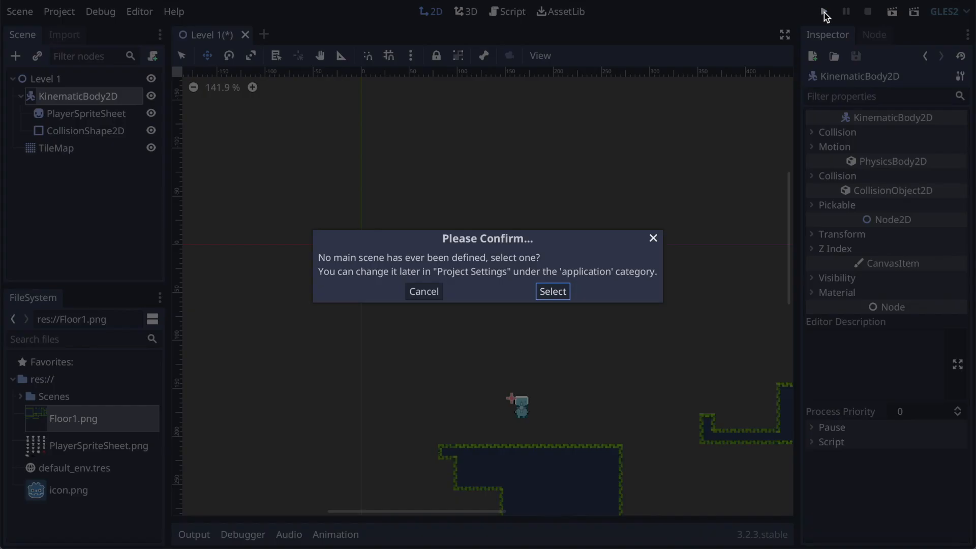
left_click(552, 292)
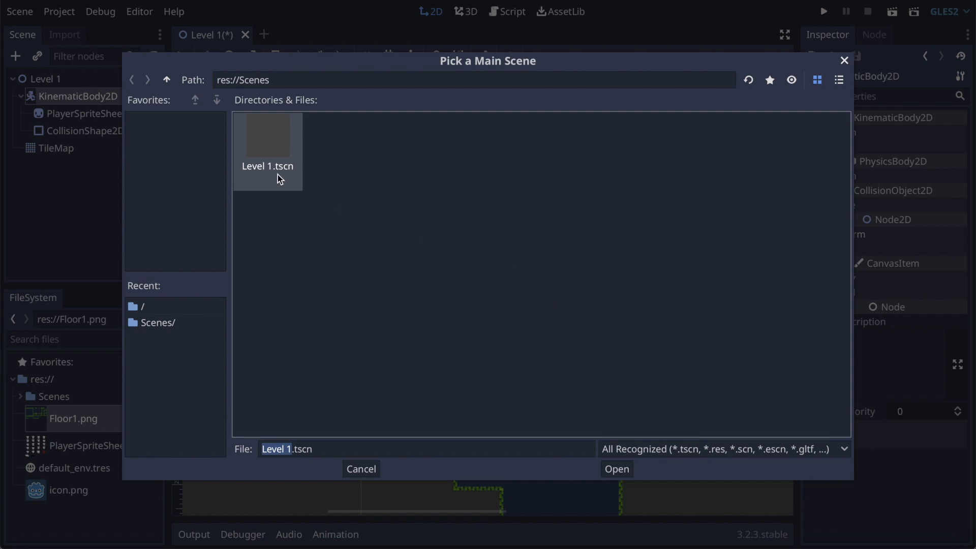
left_click(619, 473)
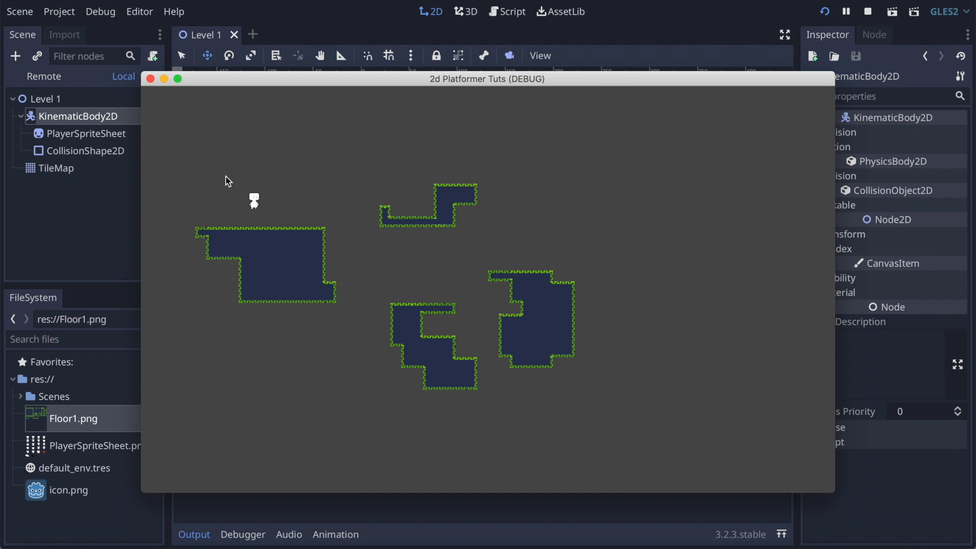
left_click(150, 79)
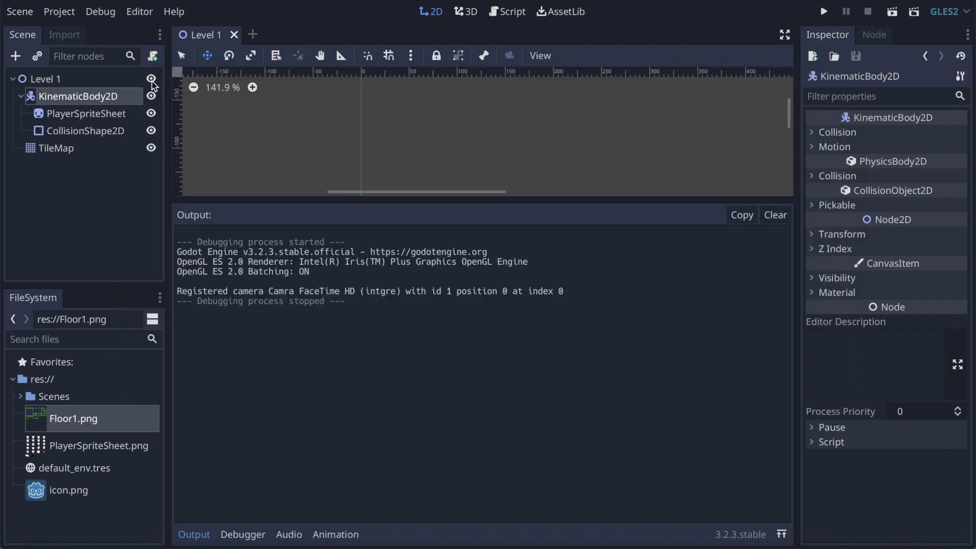
Step: Rename the KinematicBody2D node as Player
left_click(96, 95)
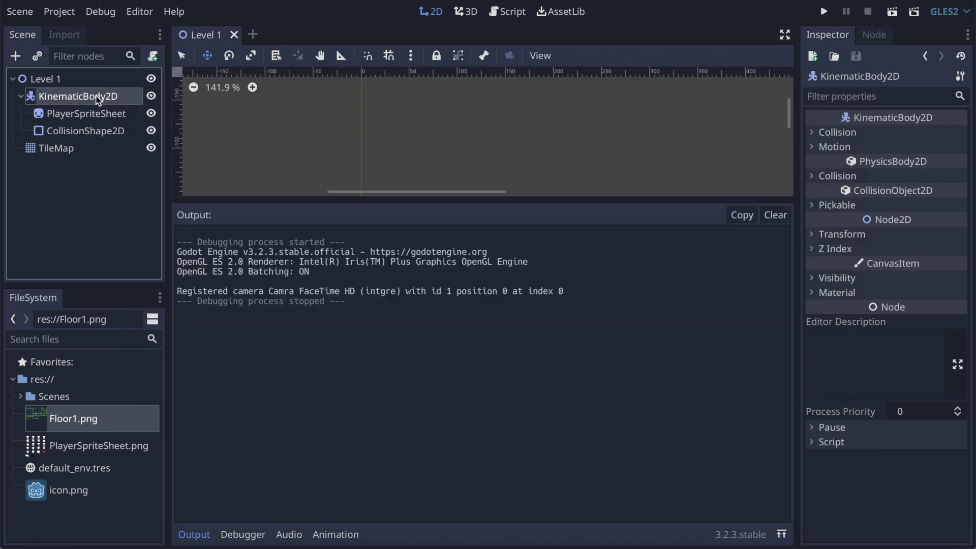
double_click(59, 97)
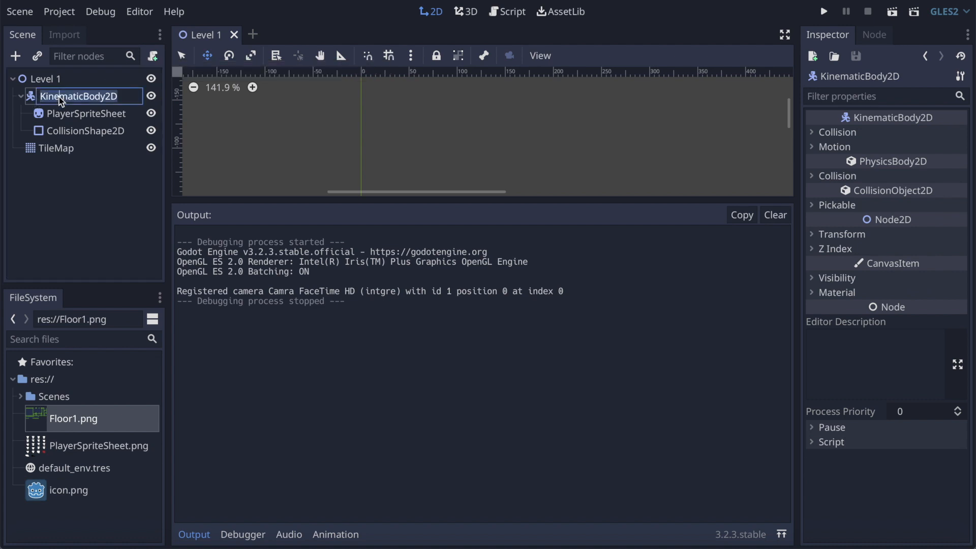
type("Player")
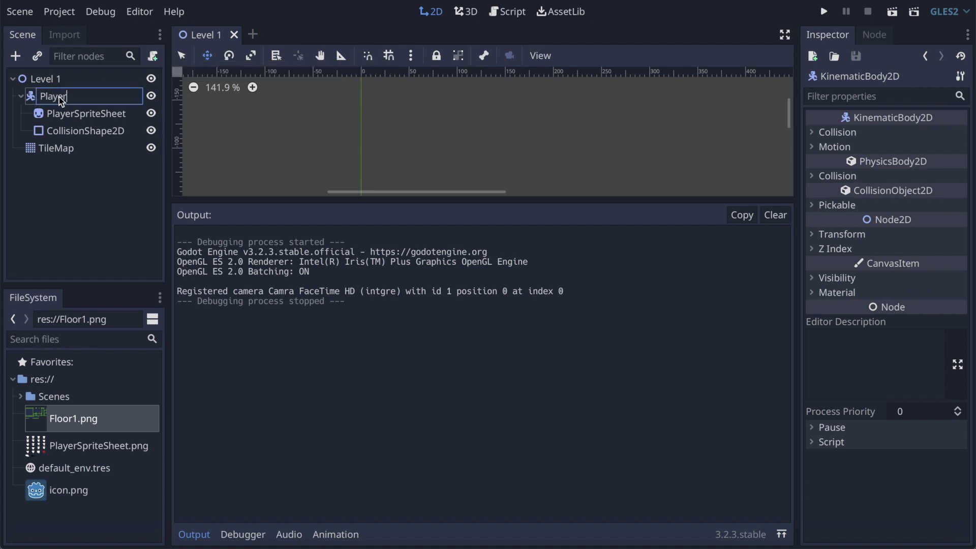
key("Return")
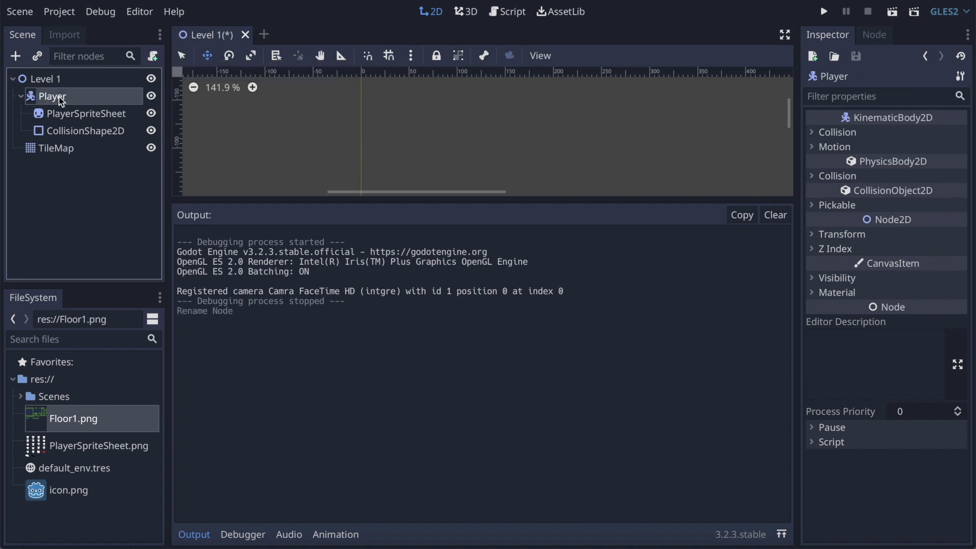
Step: Attach a new GDScript, Player.gd, to the Player node, saving it in a new Scripts folder under res://
left_click(153, 57)
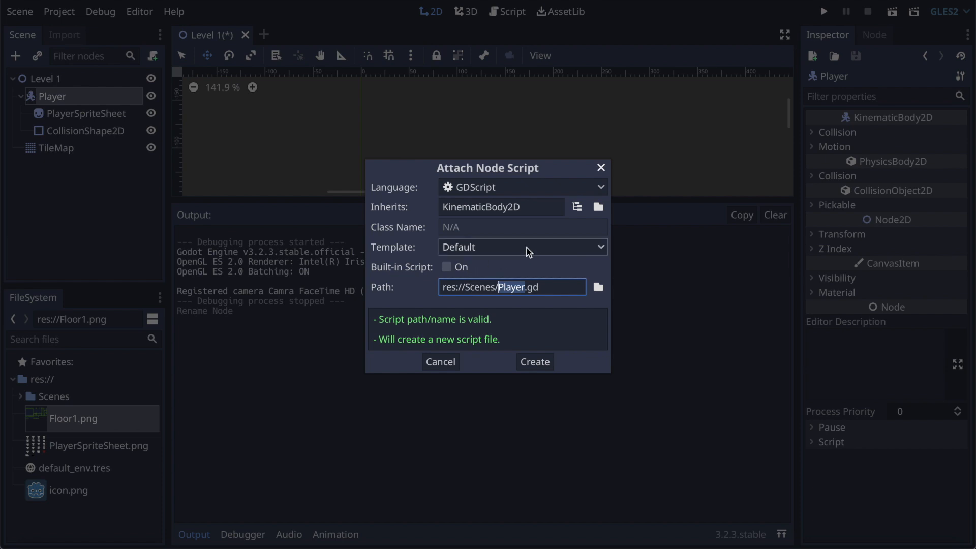
left_click(599, 291)
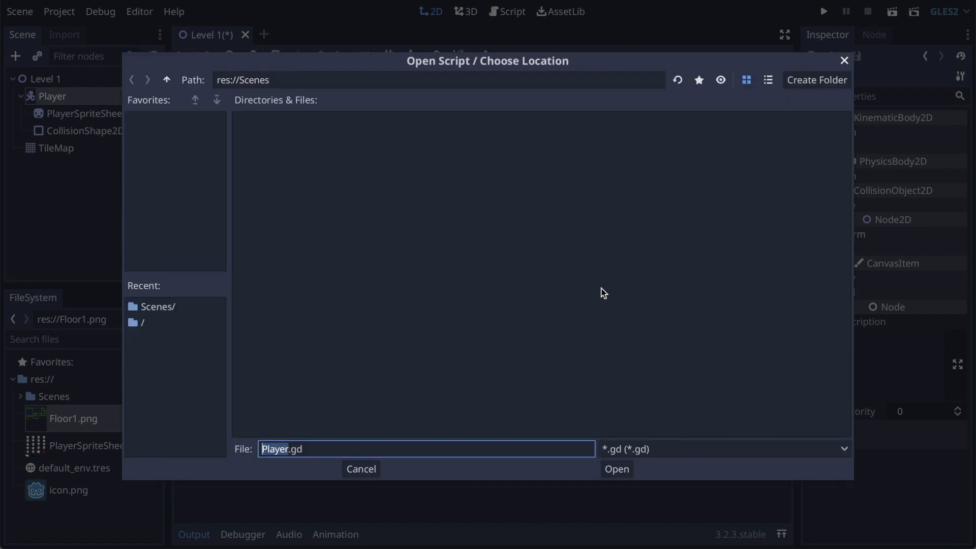
left_click(166, 80)
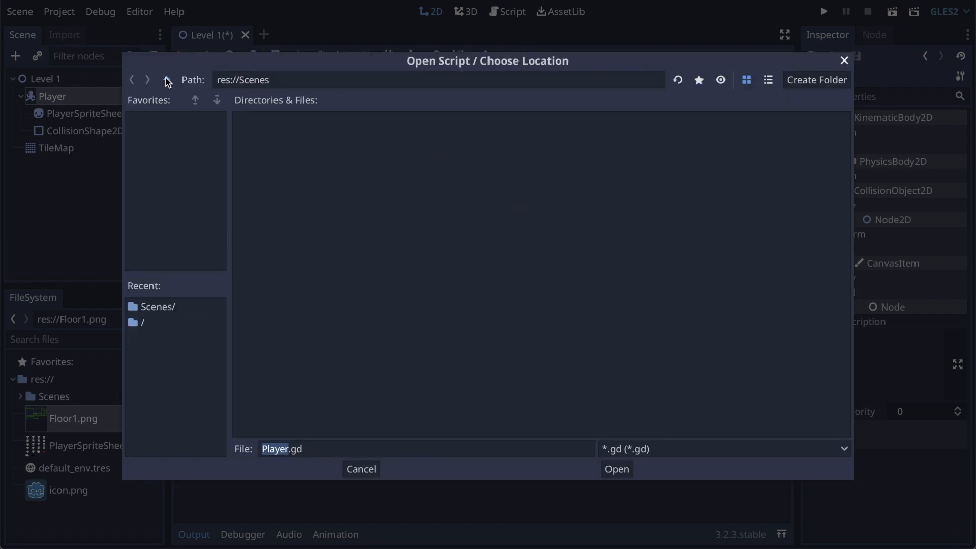
left_click(814, 83)
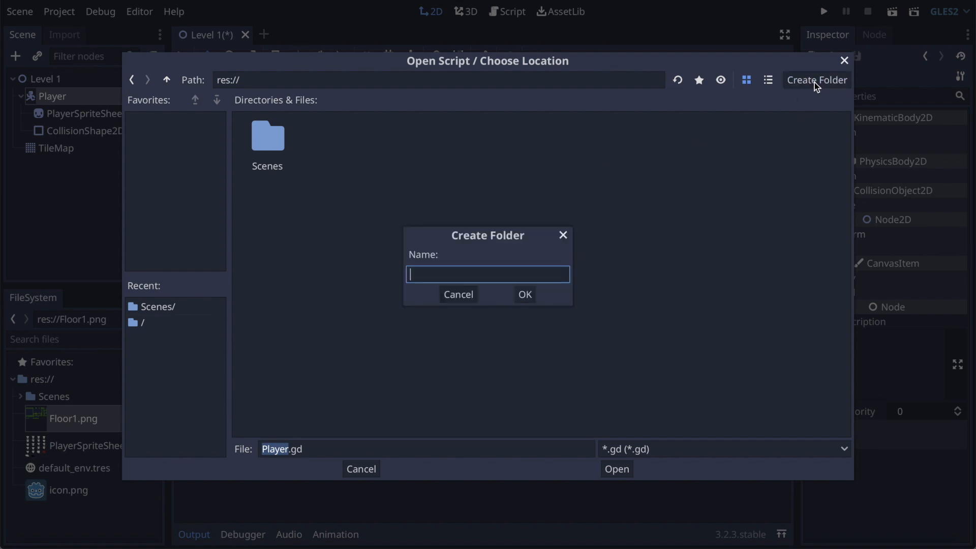
type("Scripts")
left_click(527, 300)
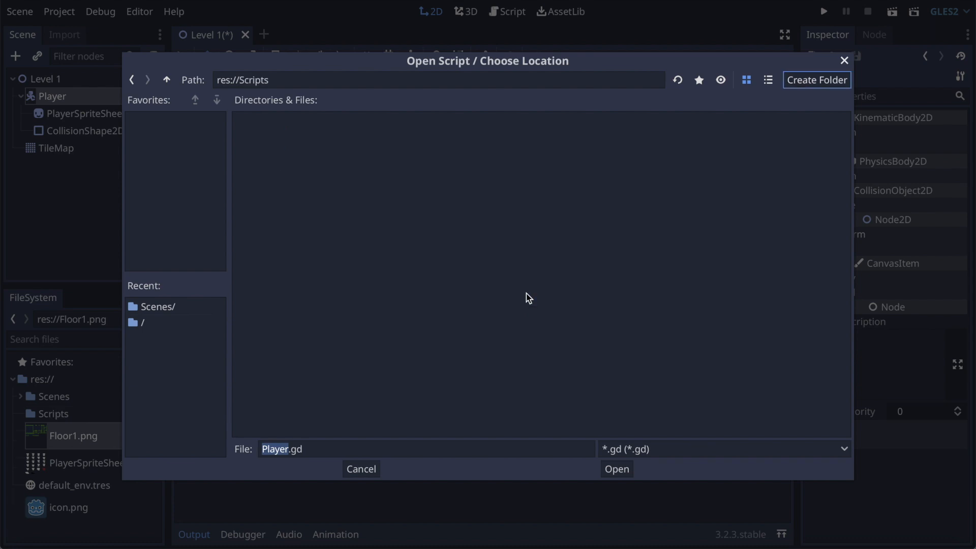
left_click(616, 469)
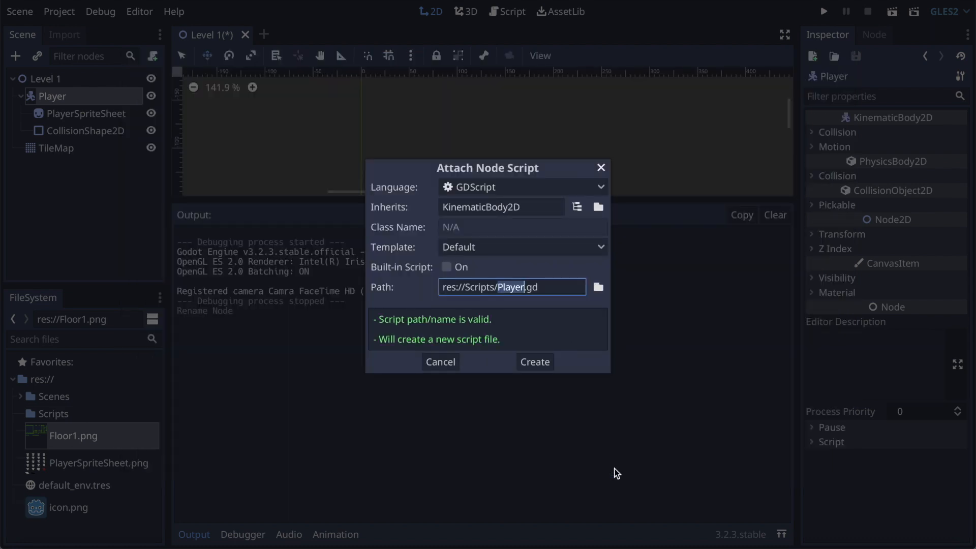
left_click(539, 364)
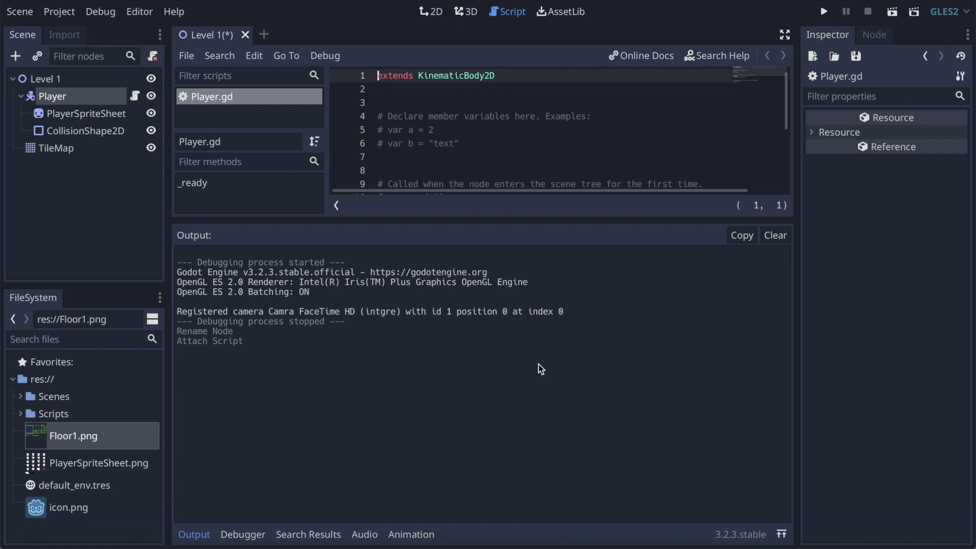
Step: Enlarge the script editing area and delete the template comments above _ready(), leaving blank lines for variables
left_click_drag(538, 219, 524, 427)
left_click_drag(716, 185, 383, 98)
key("BackSpace")
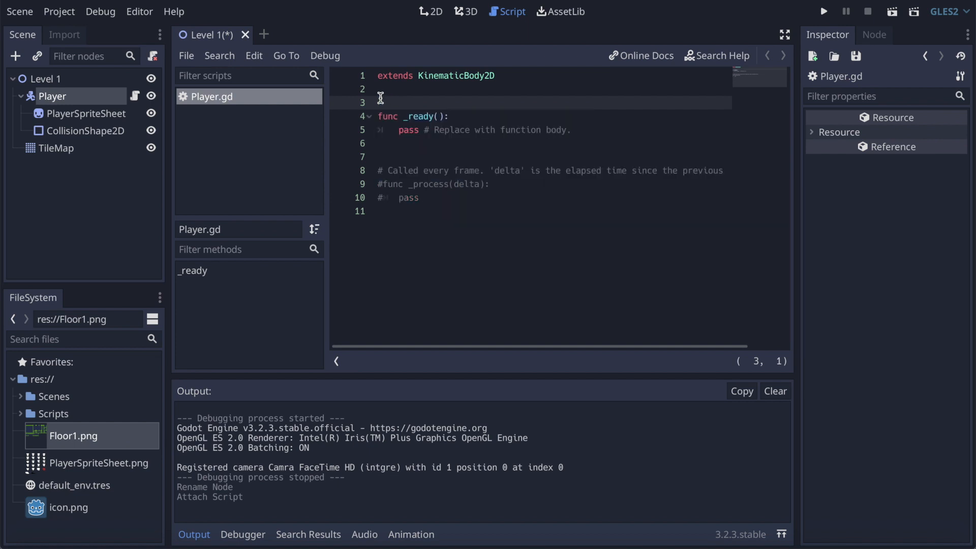
key("Return")
key("Up")
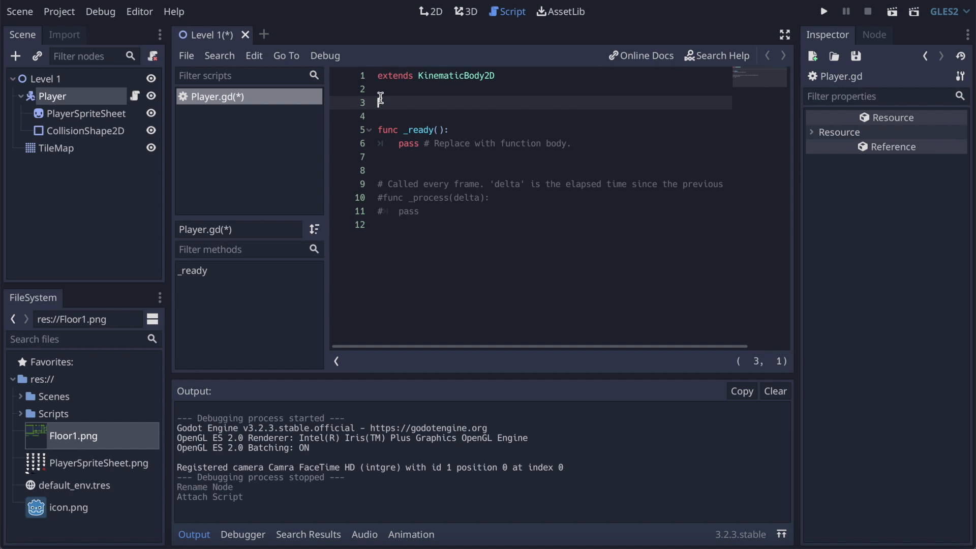
Step: Declare the member variables speed = 500 and gravity = 380 above _ready()
type("var speed = 500")
key("Return")
type("var gravity")
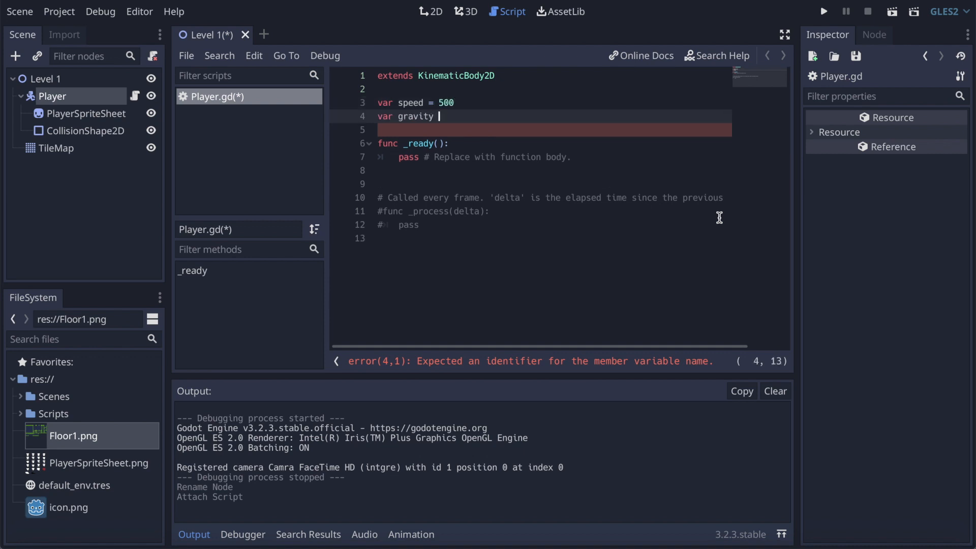
type(" = 380")
key("Return")
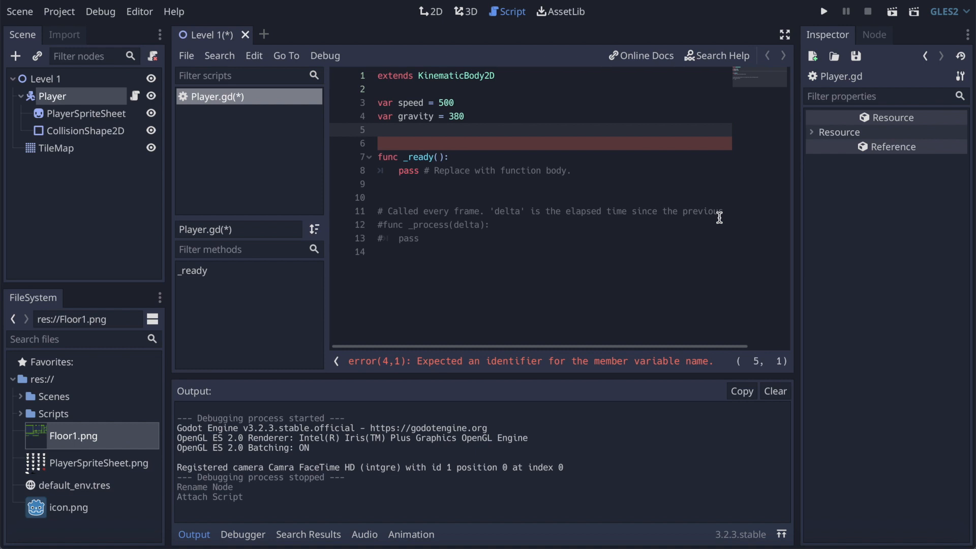
Step: Declare a velocity variable set to Vector2.ZERO below gravity
type("v")
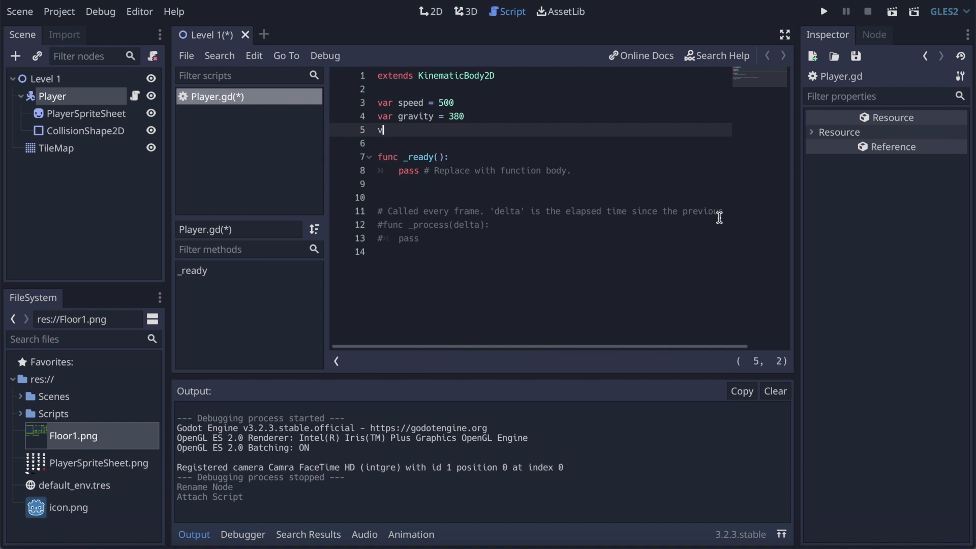
type("ar velocity = Vector2.ZERO")
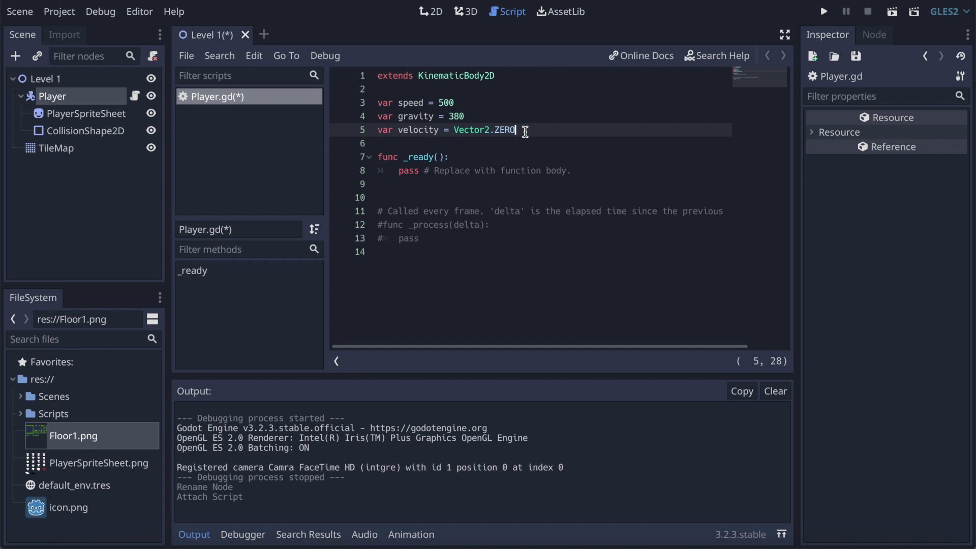
left_click(455, 131)
left_click_drag(455, 131, 522, 131)
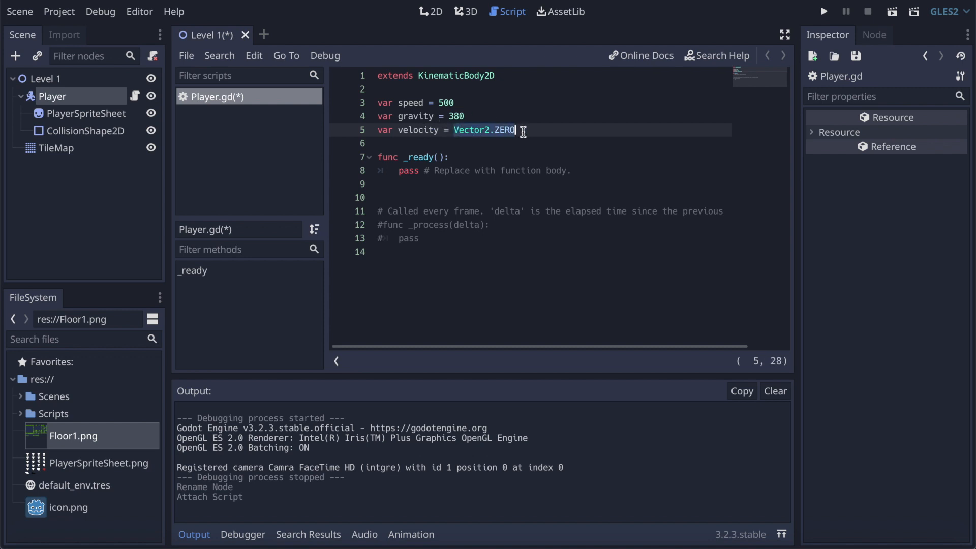
left_click(518, 131)
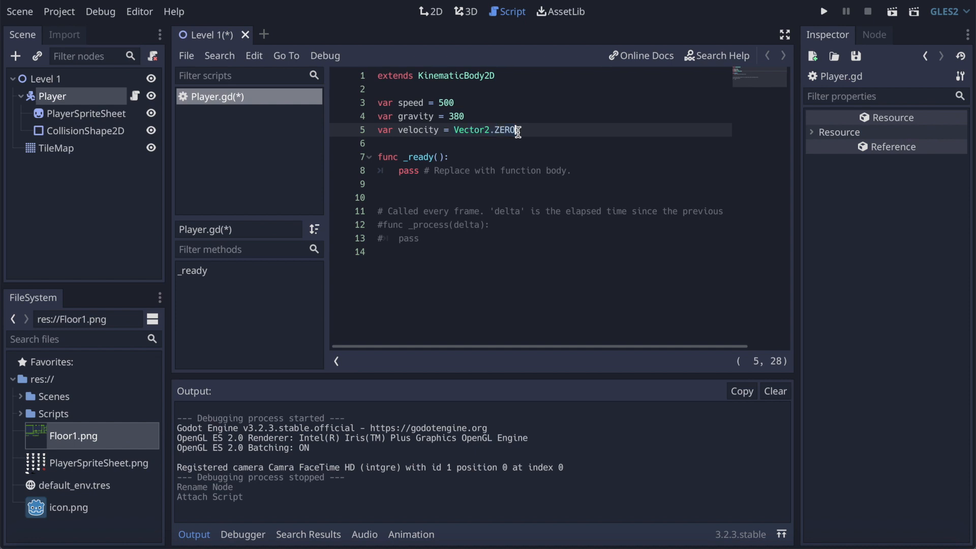
Step: Try hamSandwich as the velocity variable's name, and restore the name velocity
left_click(398, 130)
key("Right")
key("Right")
key("Right")
left_click_drag(438, 131, 399, 131)
type("hamSandwich")
key("BackSpace")
key("BackSpace")
key("BackSpace")
key("BackSpace")
key("BackSpace")
key("BackSpace")
key("BackSpace")
key("BackSpace")
key("BackSpace")
key("BackSpace")
key("BackSpace")
type("velocity")
Step: Replace the commented-out _process template with a _physics_process(delta) function header
left_click(567, 135)
key("Return")
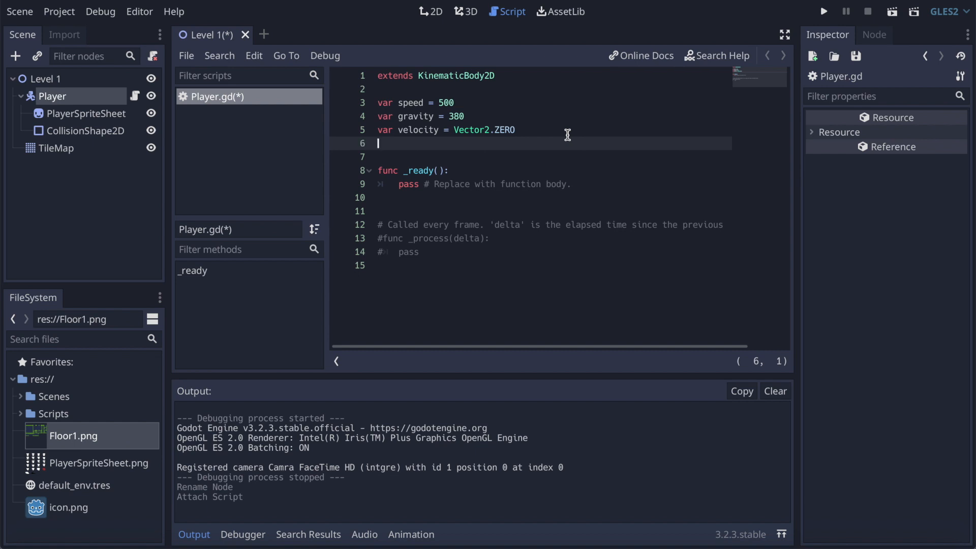
key("Down")
key("BackSpace")
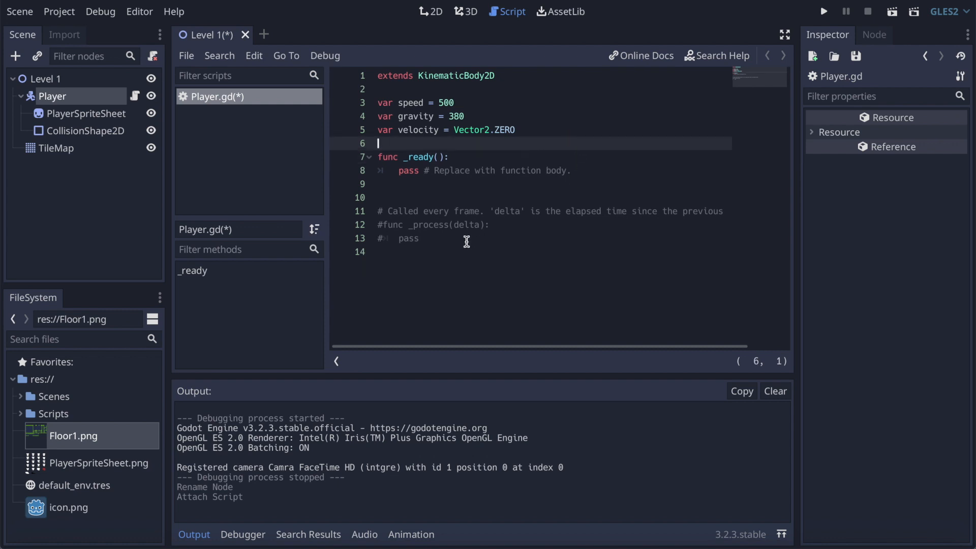
left_click(448, 243)
left_click_drag(449, 243, 370, 210)
key("BackSpace")
type("func _")
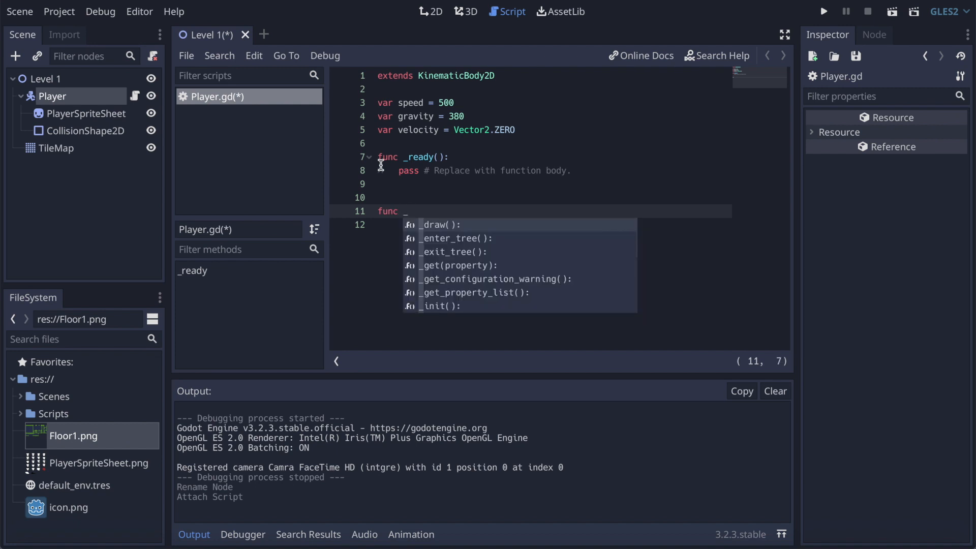
type("phys")
key("Return")
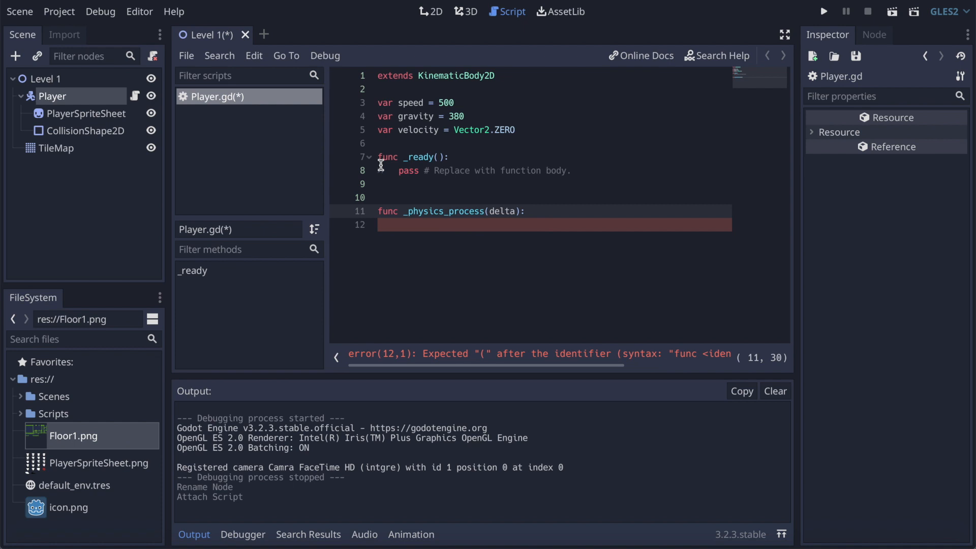
Step: Inside _physics_process, declare movement_x as Input.get_action_strength("ui_right")
key("Return")
type("var ")
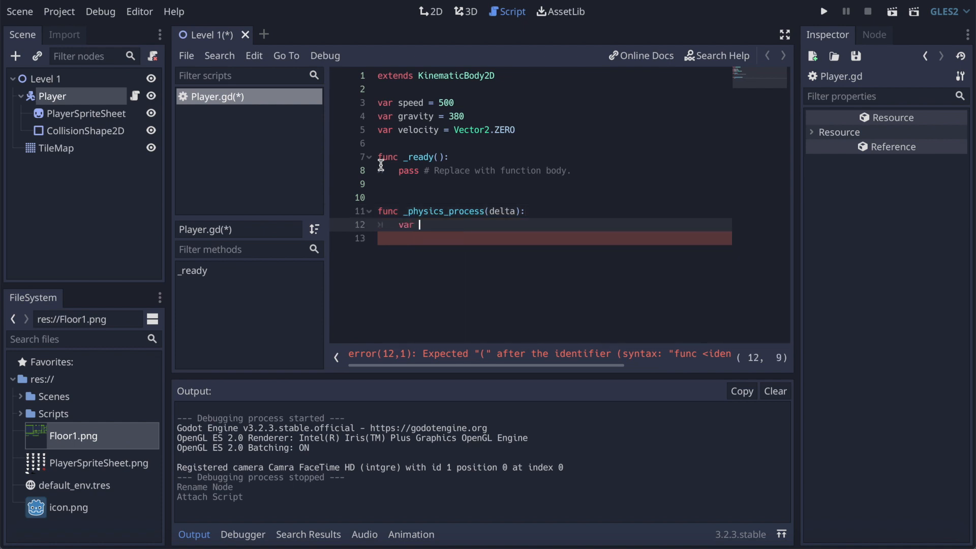
type("movement")
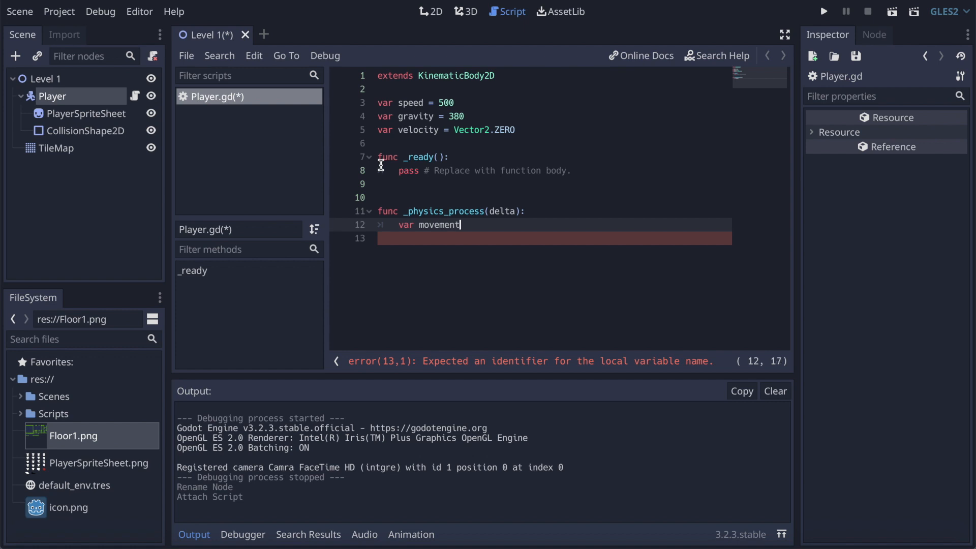
type("_x = ")
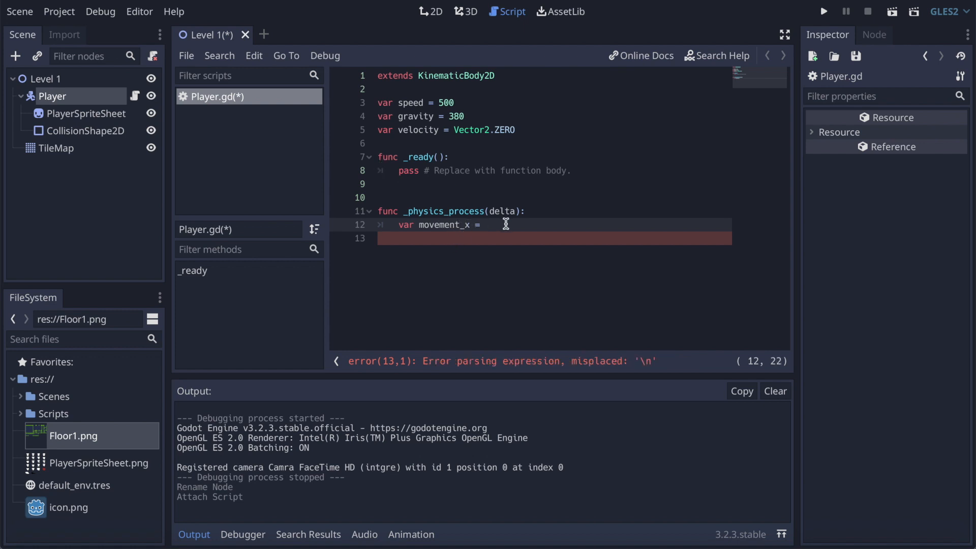
type("Input")
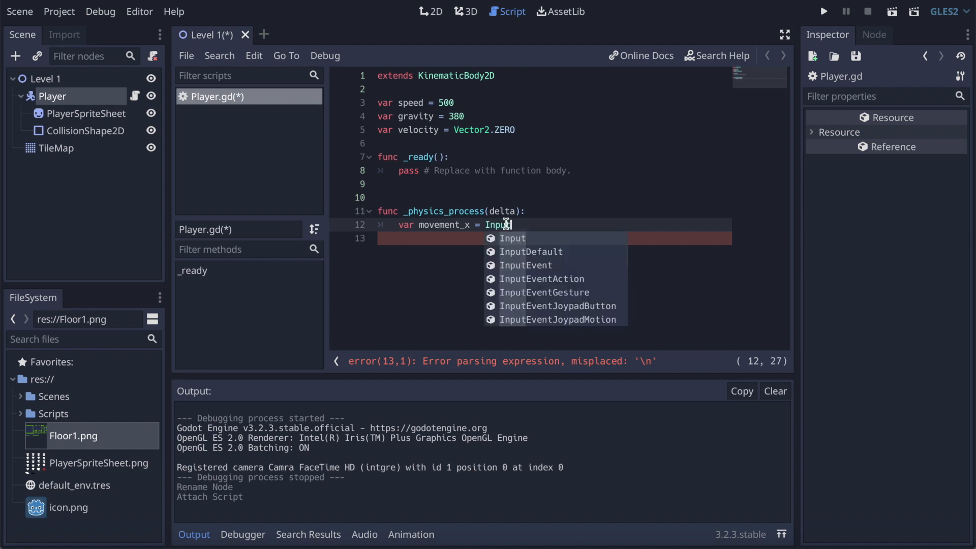
type(".")
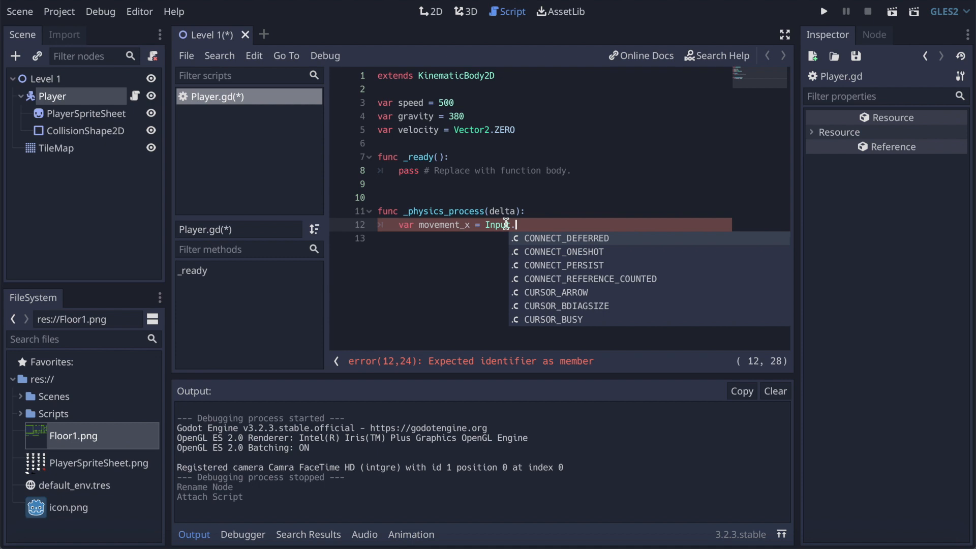
type("get")
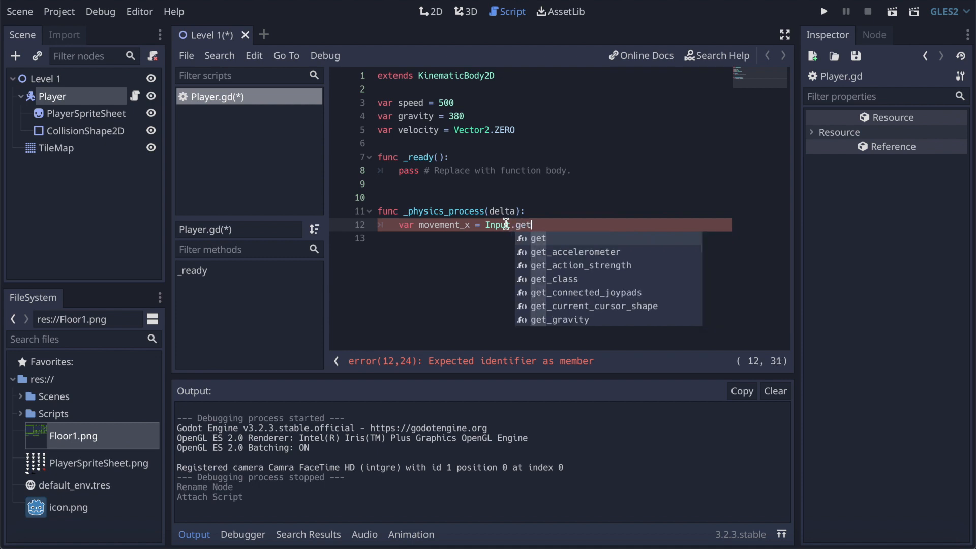
key("Down")
key("Down")
key("Return")
key("Down")
key("Down")
key("Down")
key("Down")
key("Down")
key("Down")
key("Down")
key("Down")
key("Down")
key("Down")
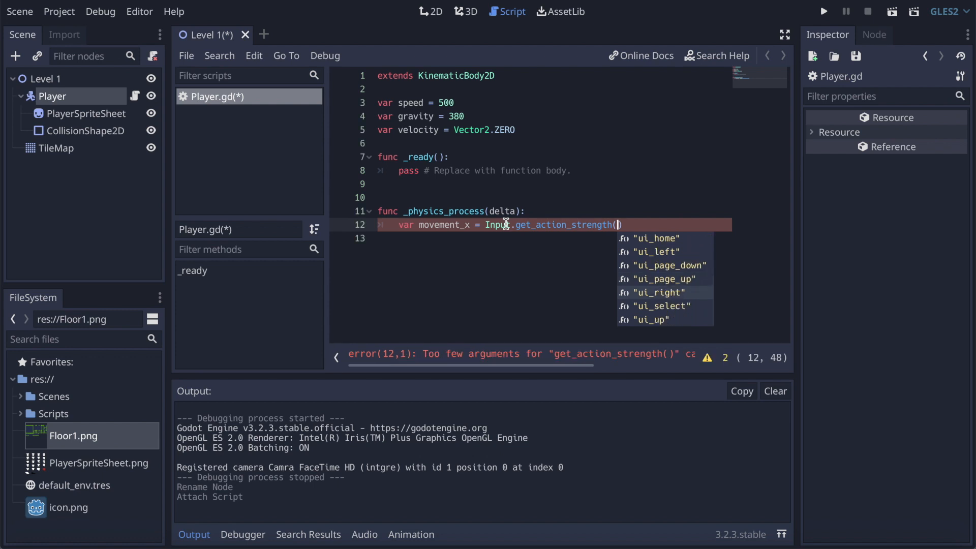
key("Return")
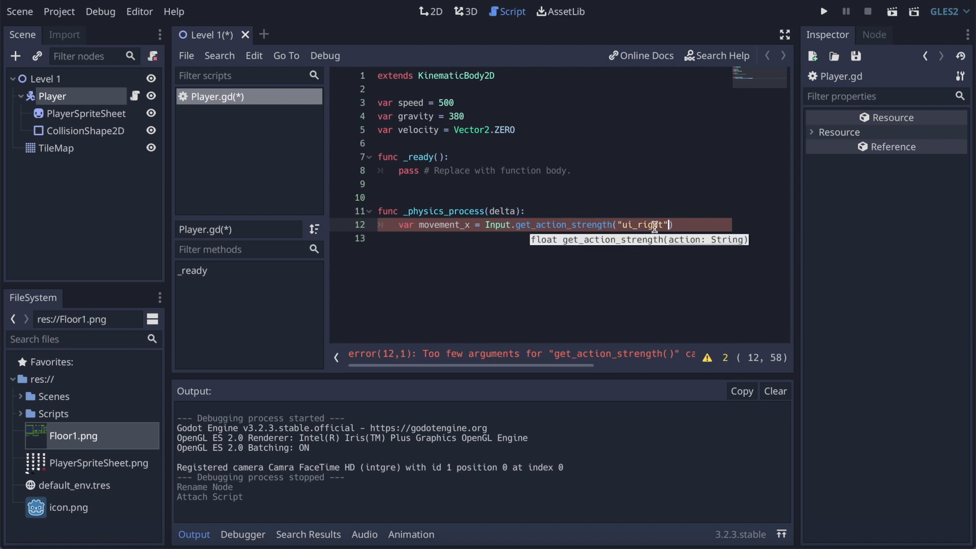
Step: Open the project's Input Map settings to examine the predefined ui_left and ui_right actions
left_click(54, 13)
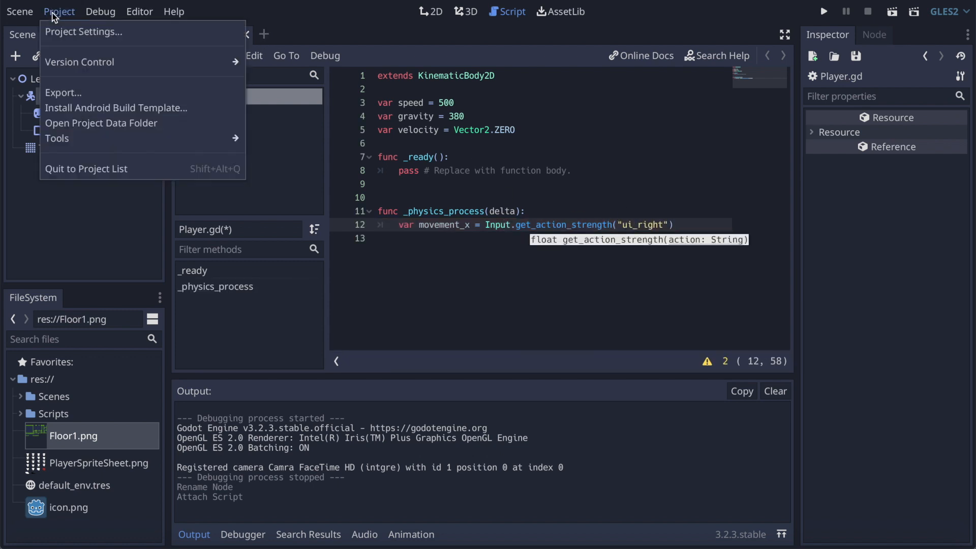
left_click(70, 32)
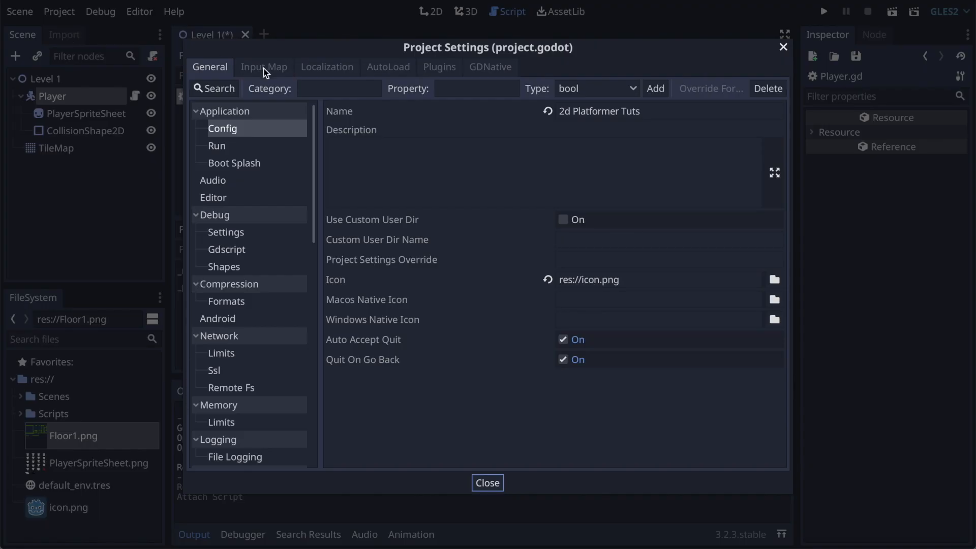
left_click(262, 68)
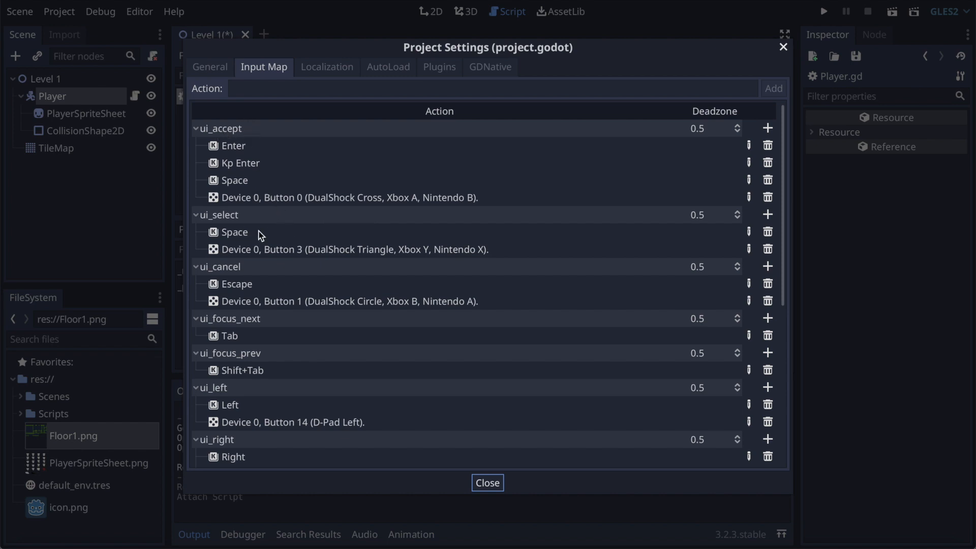
Step: Complete the movement_x declaration by subtracting Input.get_action_strength("ui_left") from the ui_right strength
left_click(783, 48)
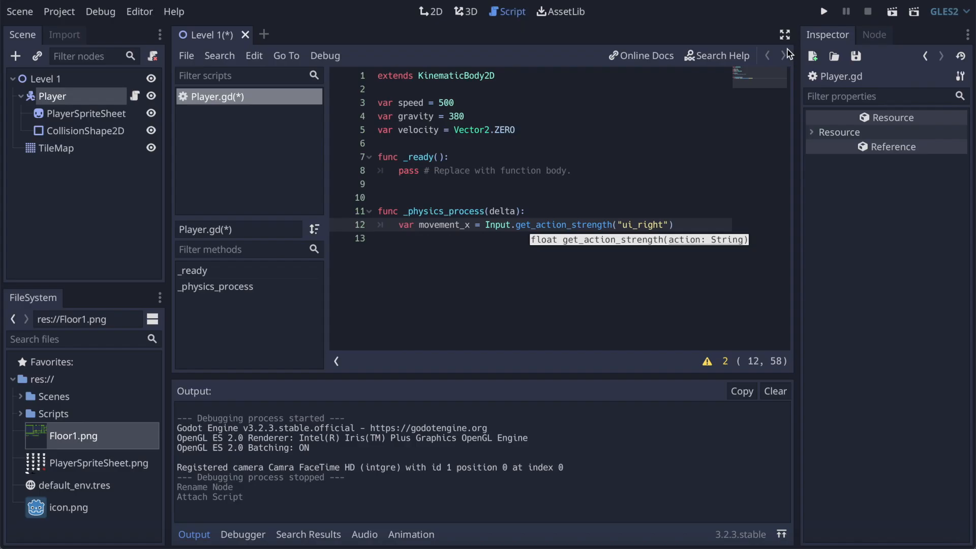
left_click(688, 224)
type("-")
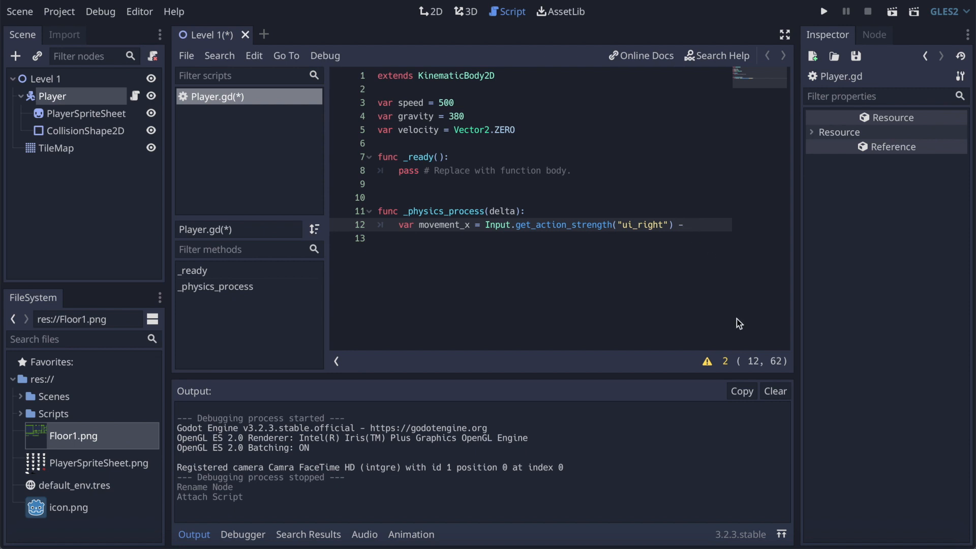
type(" Input")
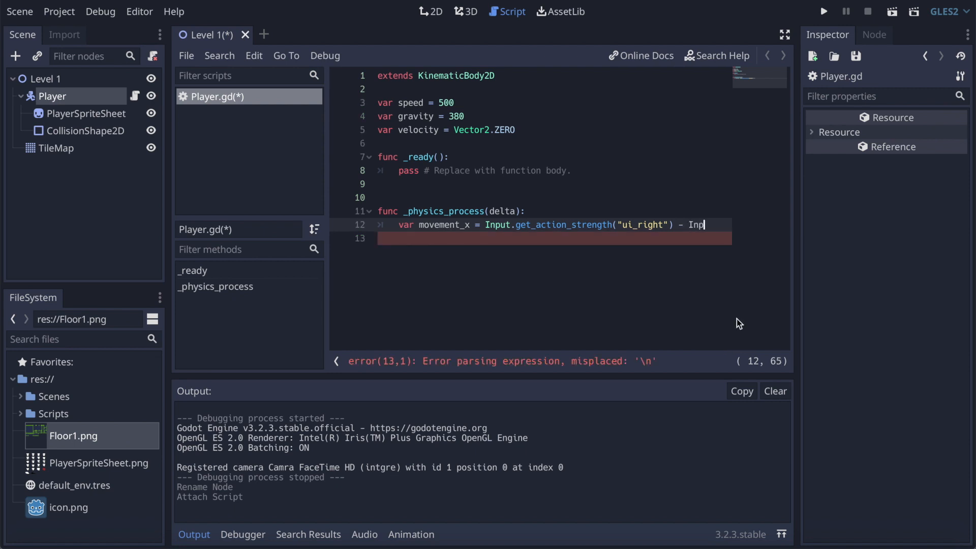
type(".get")
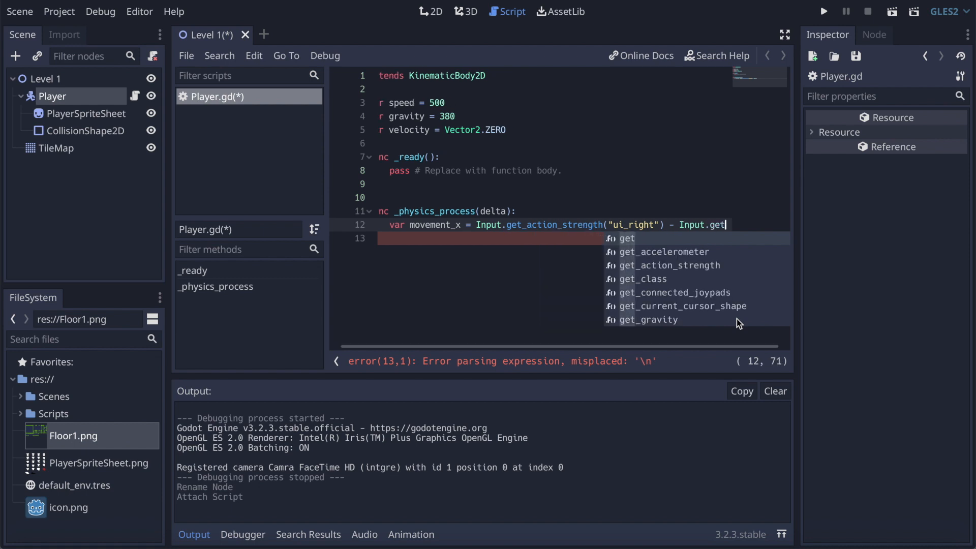
key("Return")
key("Down")
key("Down")
key("Down")
key("Down")
key("Down")
key("Down")
key("Down")
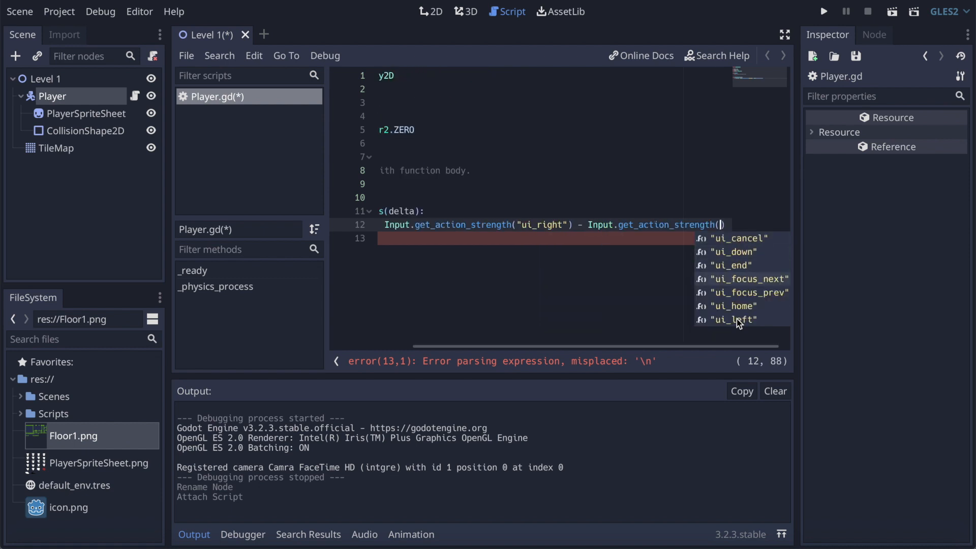
key("Return")
key("End")
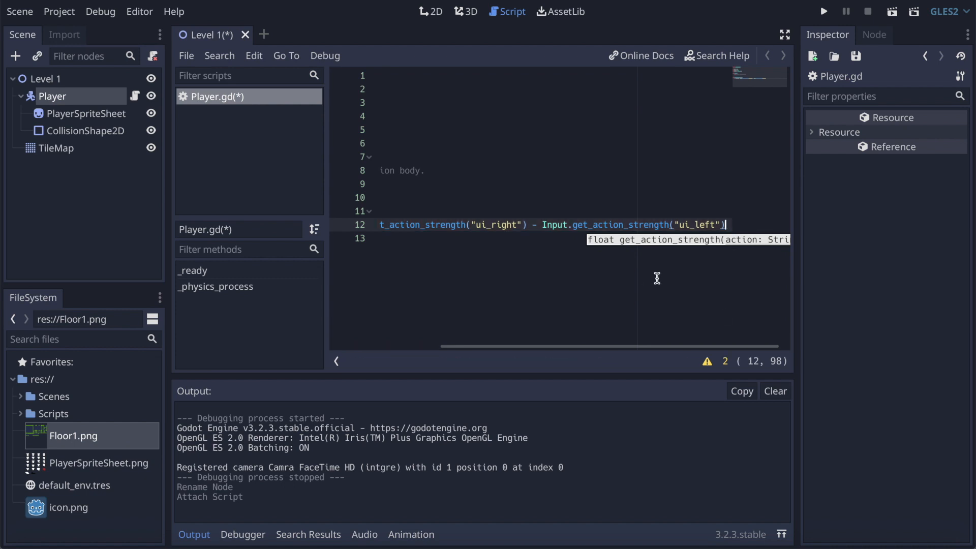
Step: Below the movement_x declaration, add the condition if movement_x != 0:
key("Return")
type("if ")
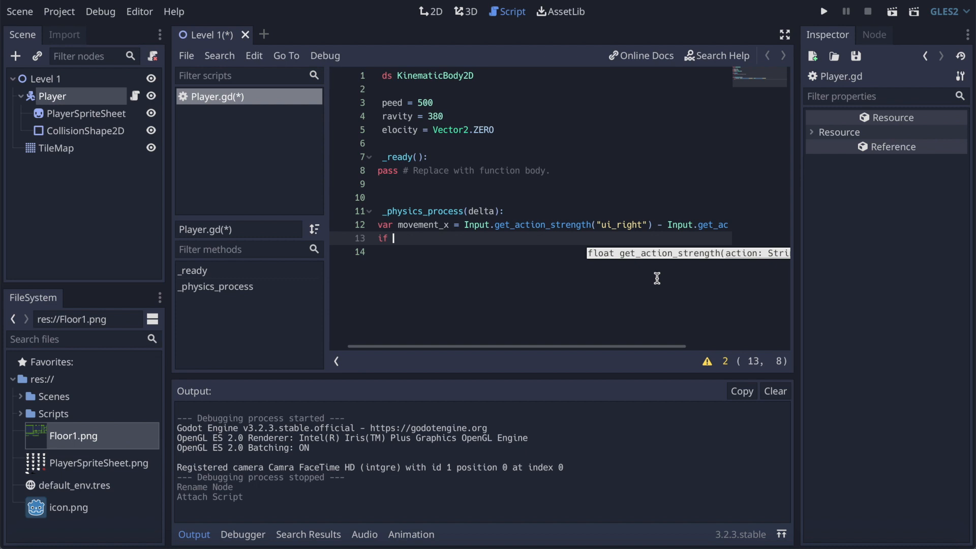
type("movement_x")
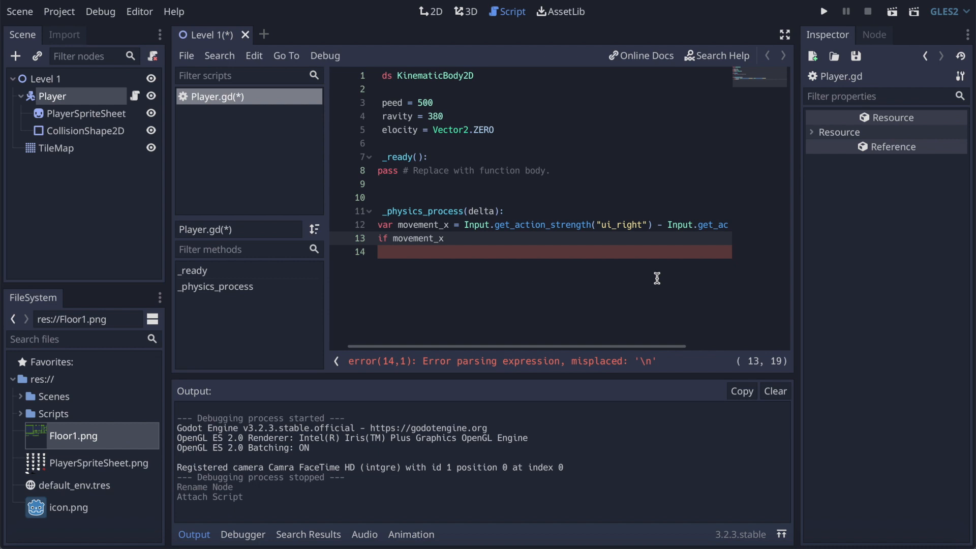
type(" !")
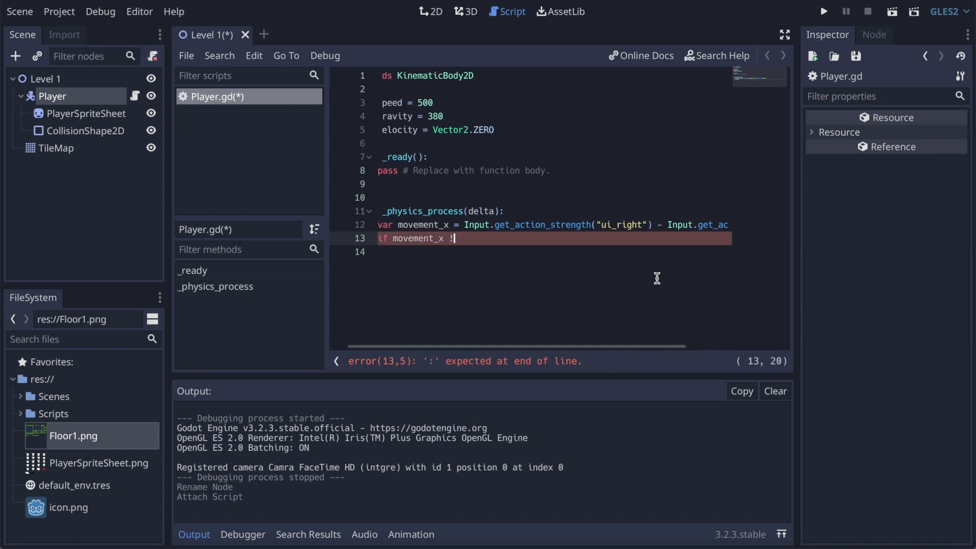
type("= 0")
left_click(450, 239)
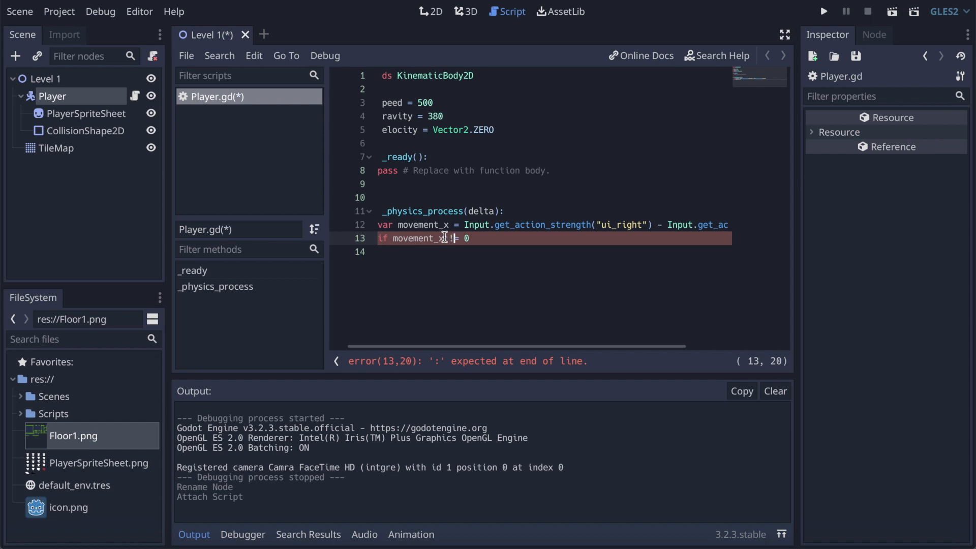
left_click(477, 240)
key("Return")
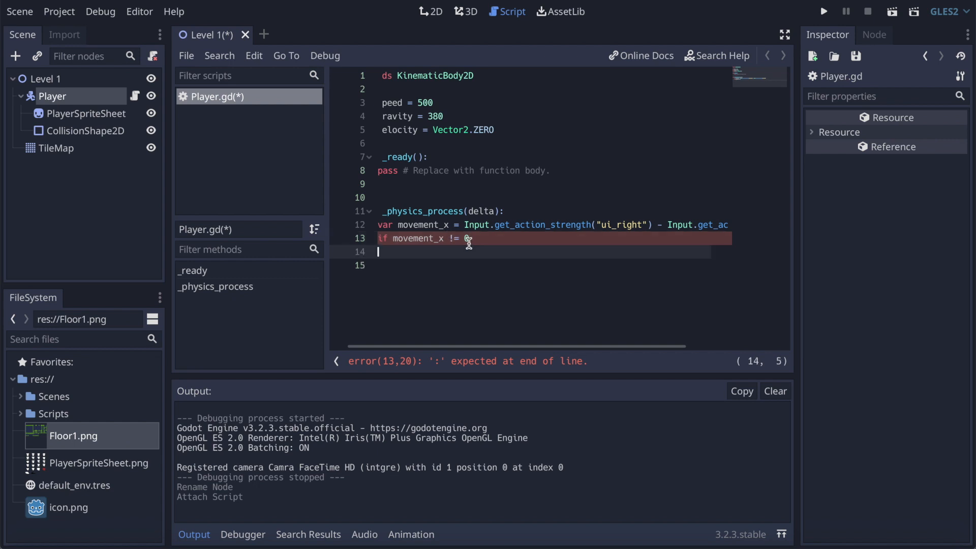
key("Left")
key("Left")
type(":")
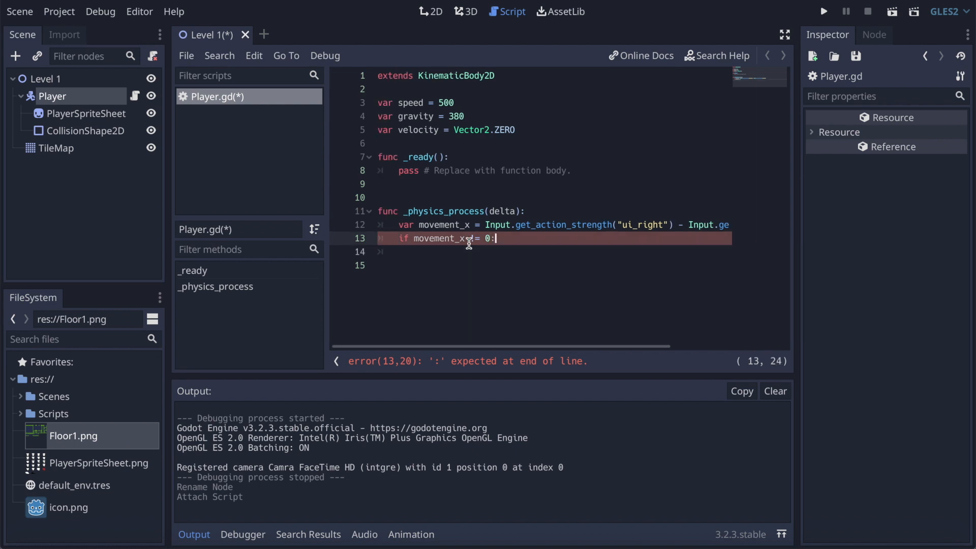
Step: Inside the if block, add the line velocity.x += movement_x * speed * delta
key("Return")
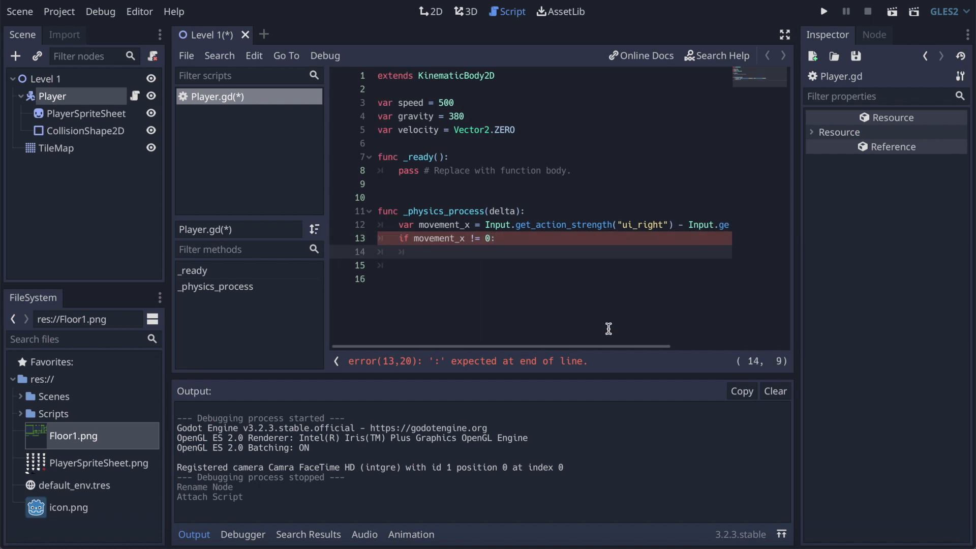
type("velocity")
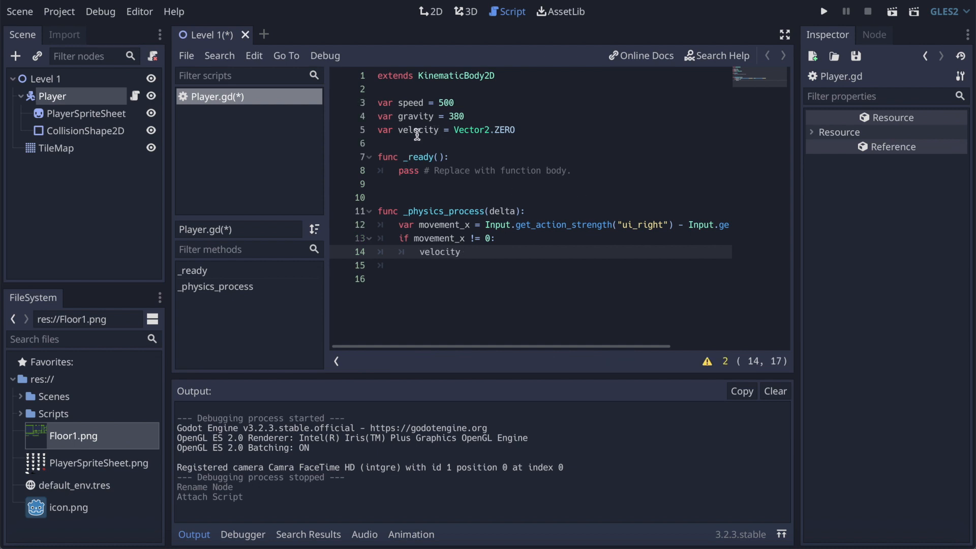
type(".x += moveme")
key("Return")
type("* speed * delt")
key("Tab")
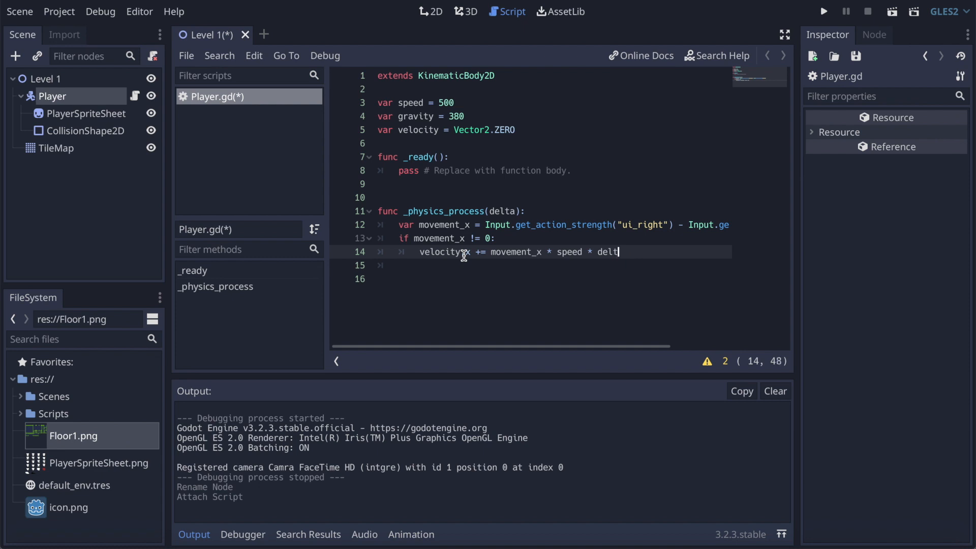
key("BackSpace")
type("a")
Step: Examine the delta parameter of _physics_process and its use in the velocity.x line
left_click(512, 212)
left_click_drag(513, 211, 492, 214)
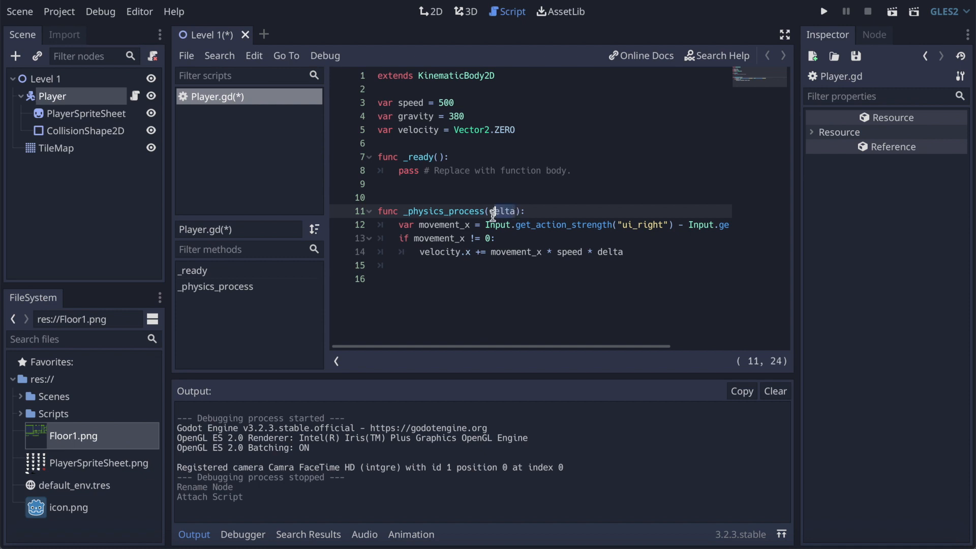
left_click(498, 212)
left_click(613, 252)
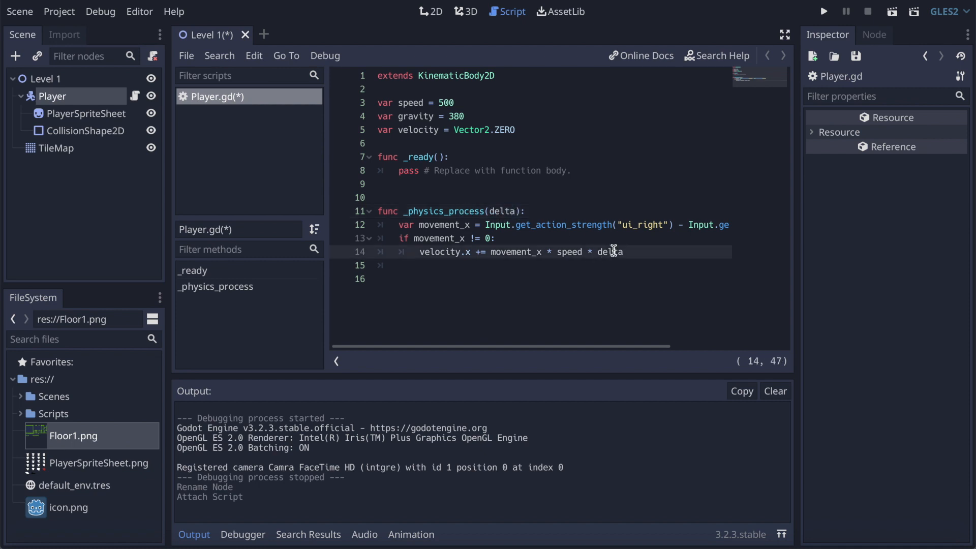
left_click(429, 212)
left_click(523, 213)
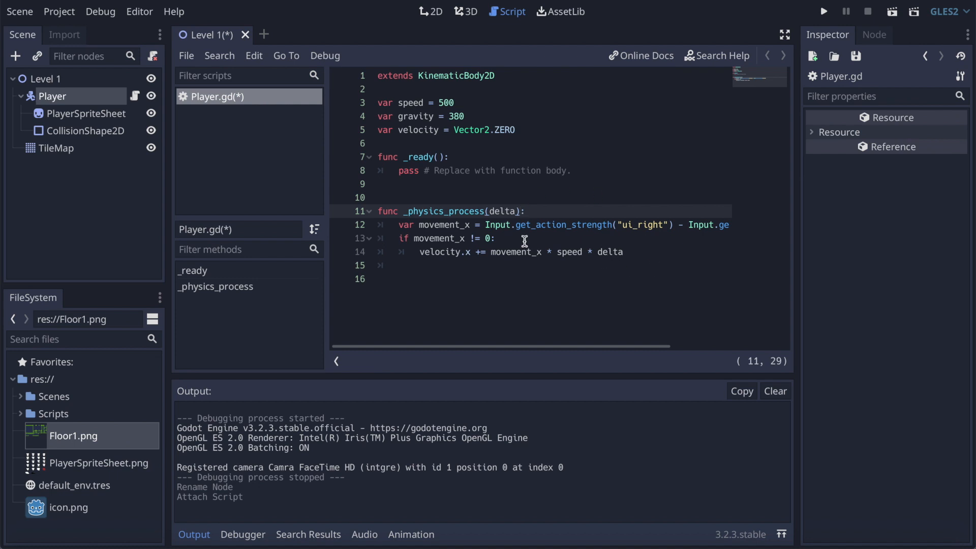
Step: Below the velocity.x increment, add the line velocity.x = clamp(velocity.x, -max_speed, maxspeed)
left_click(646, 252)
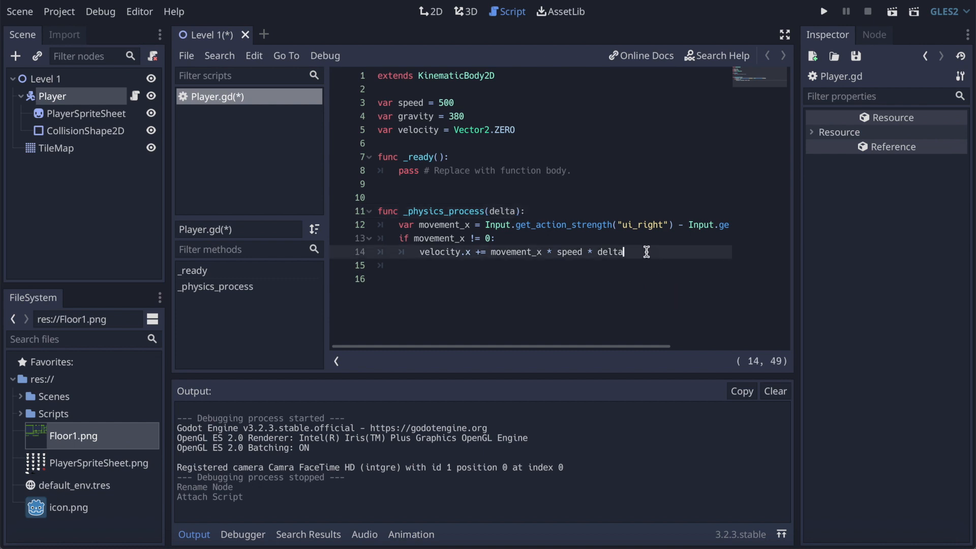
key("Return")
type("velocity")
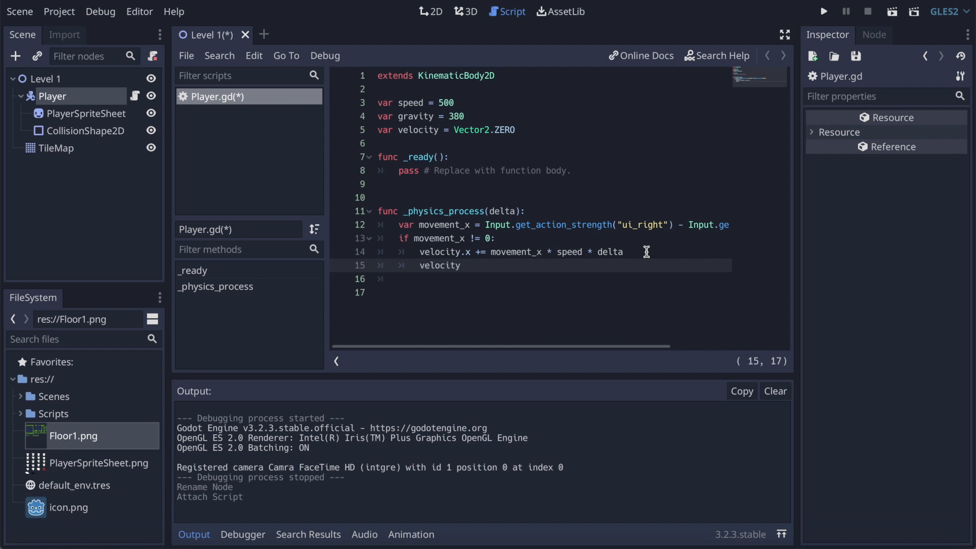
type(".x = clamp(")
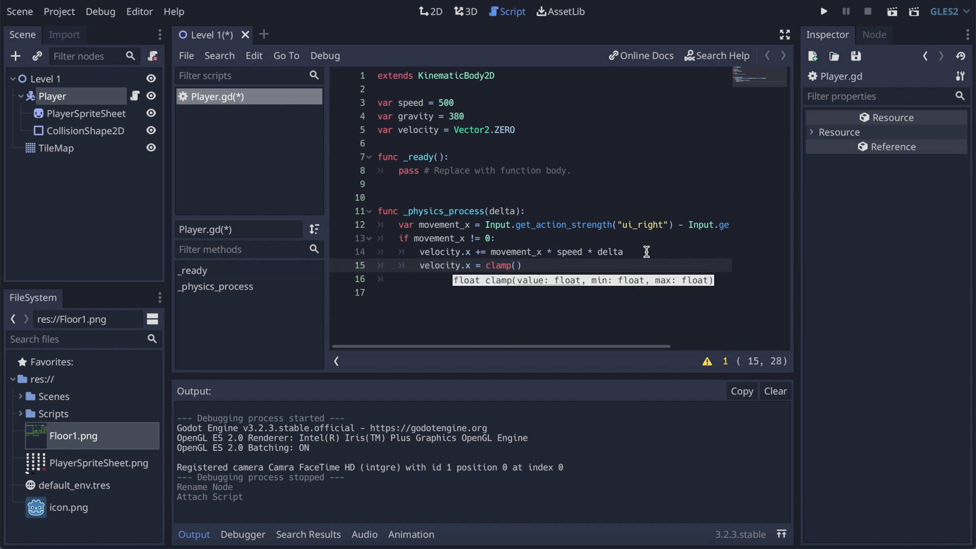
type("velocity.x")
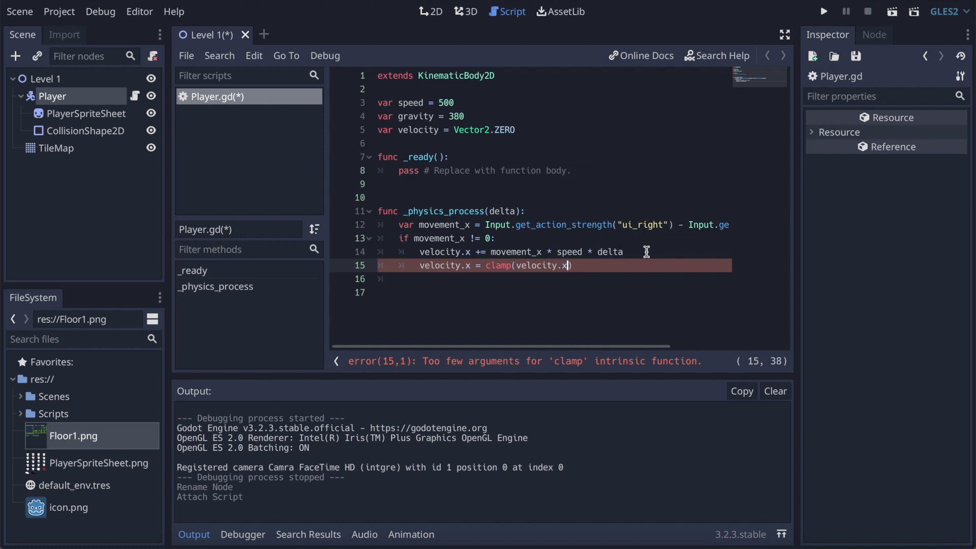
type(", -")
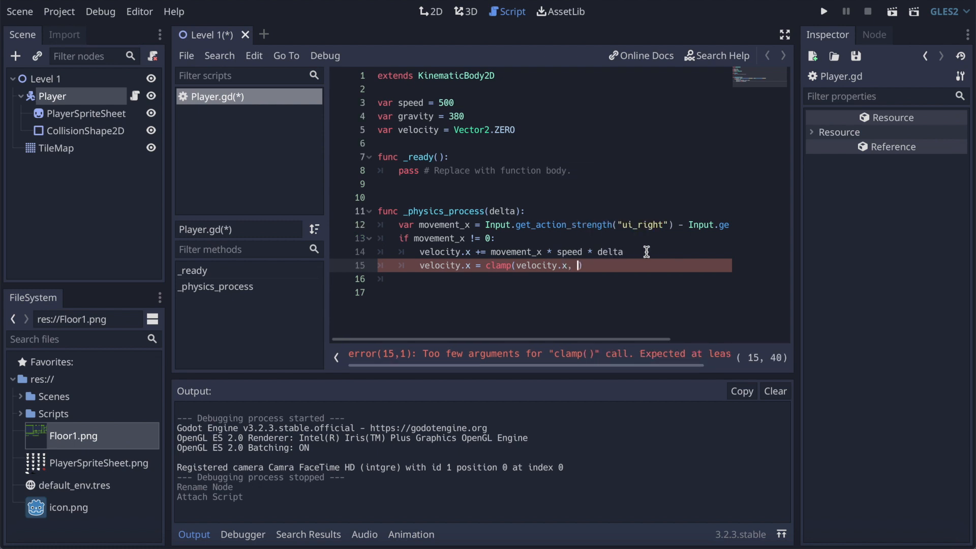
type("max_speed, maxspeed")
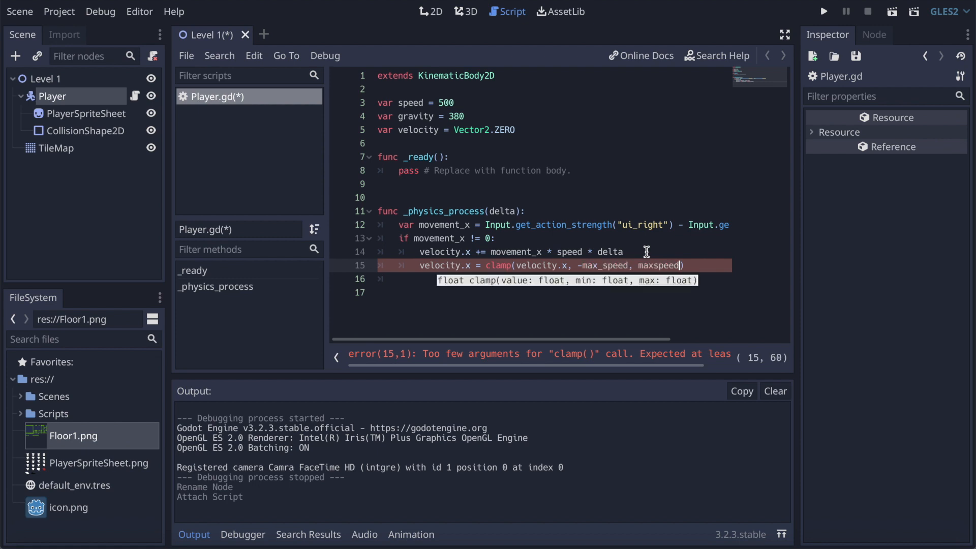
type(")")
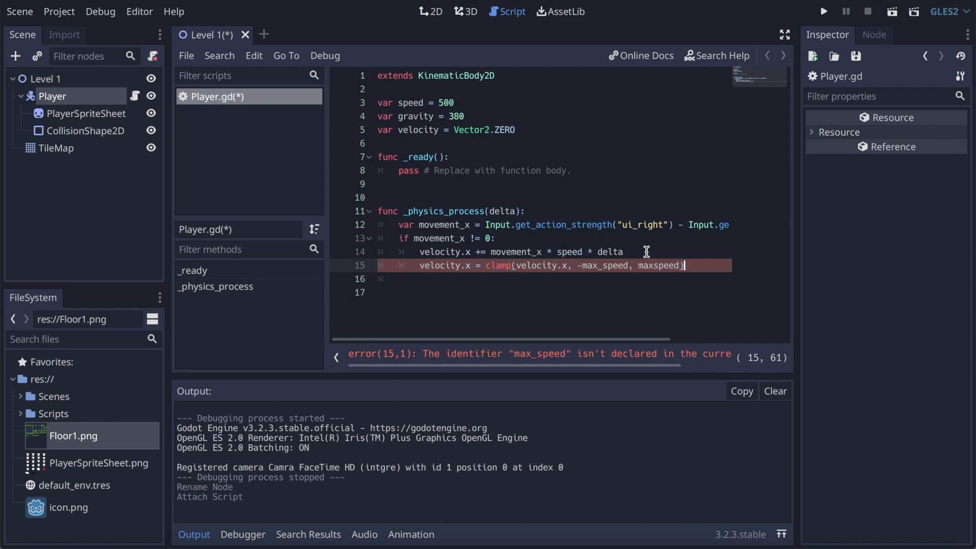
Step: Declare var max_speed = 150 between speed and gravity, and separate velocity from gravity with a blank line
left_click(529, 129)
left_click(498, 113)
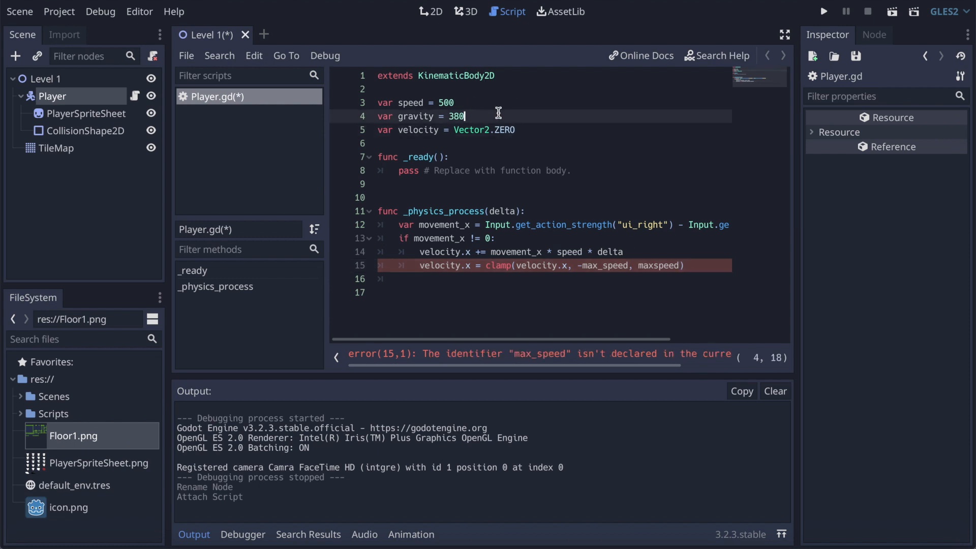
key("Return")
left_click(478, 107)
key("Return")
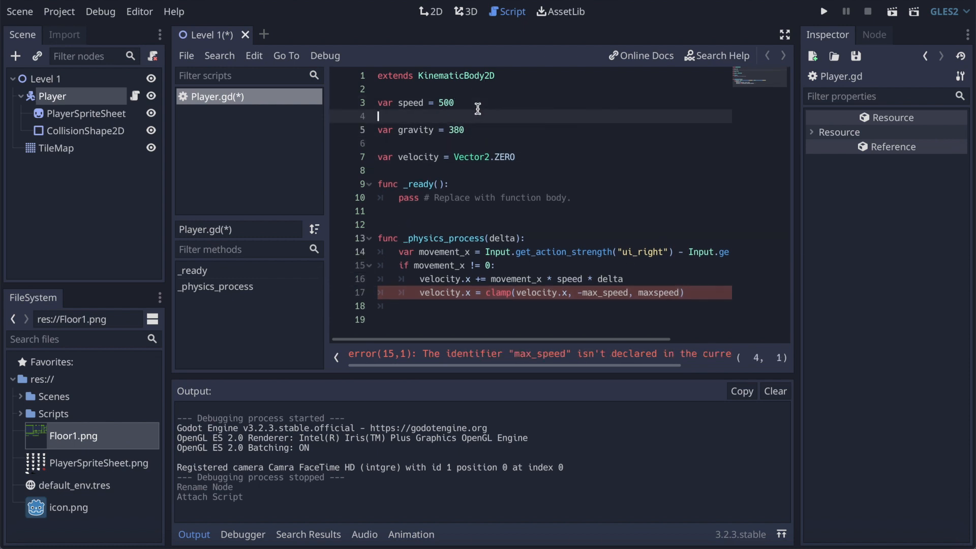
type("var max_speed = 150")
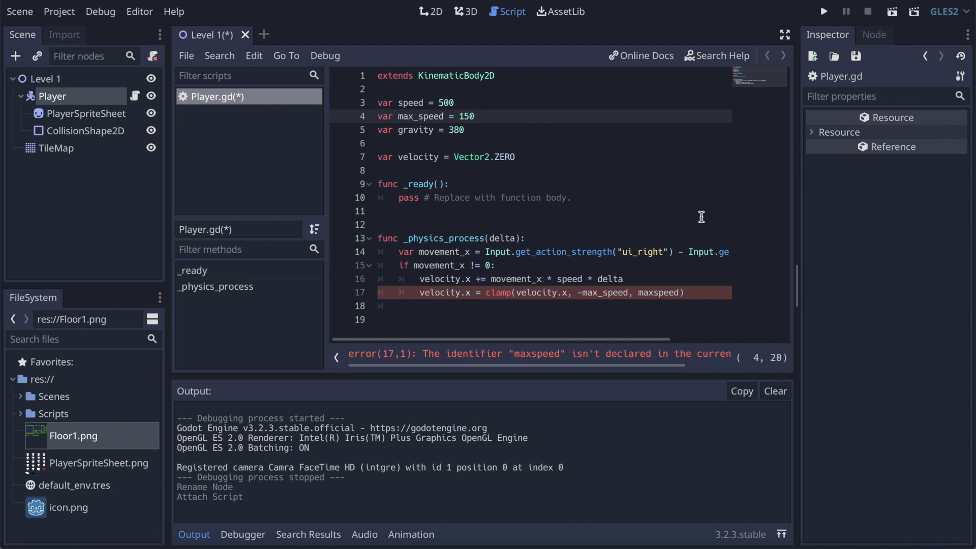
Step: Correct maxspeed to max_speed in the clamp call's last argument
left_click(684, 289)
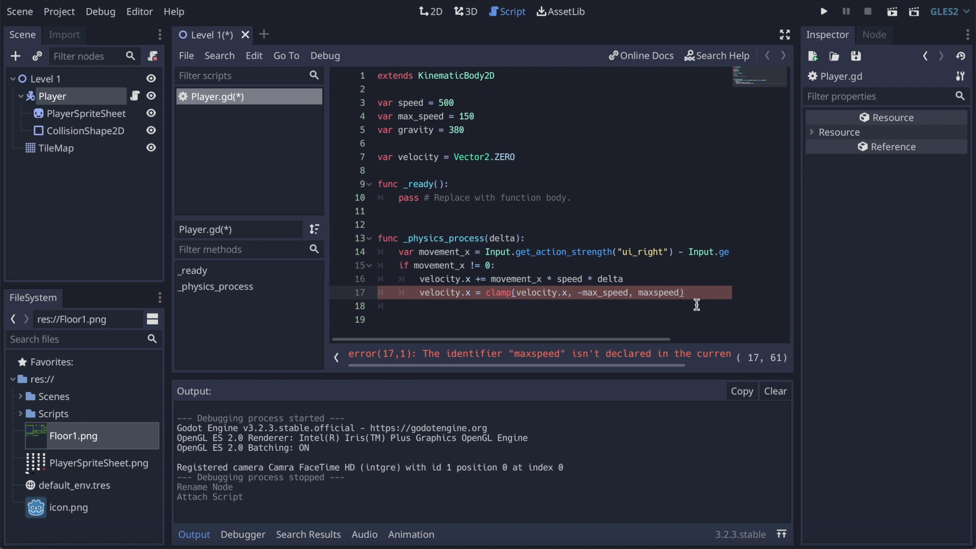
left_click(653, 292)
type("_")
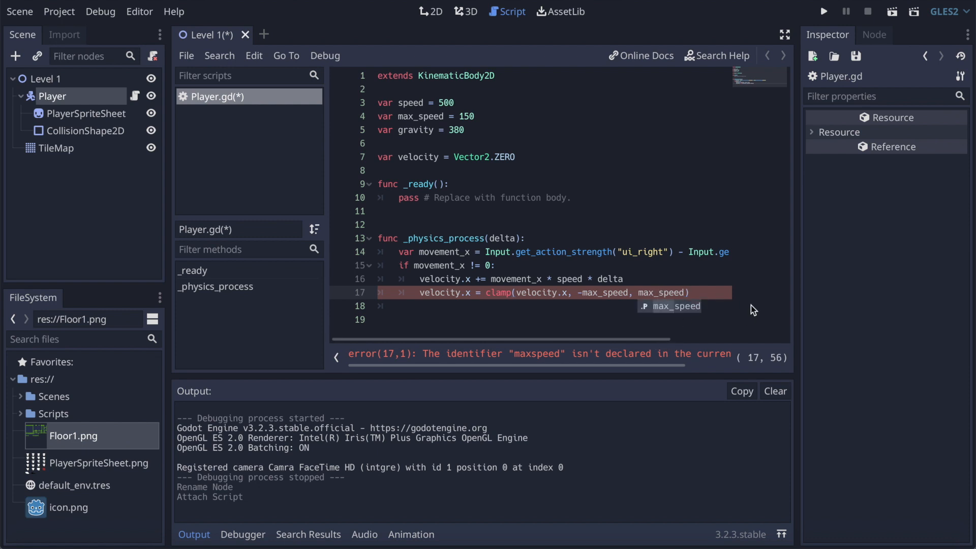
Step: Below the clamp line, leave a blank line and add move_and_slide(velocity) at function level in _physics_process
left_click(717, 293)
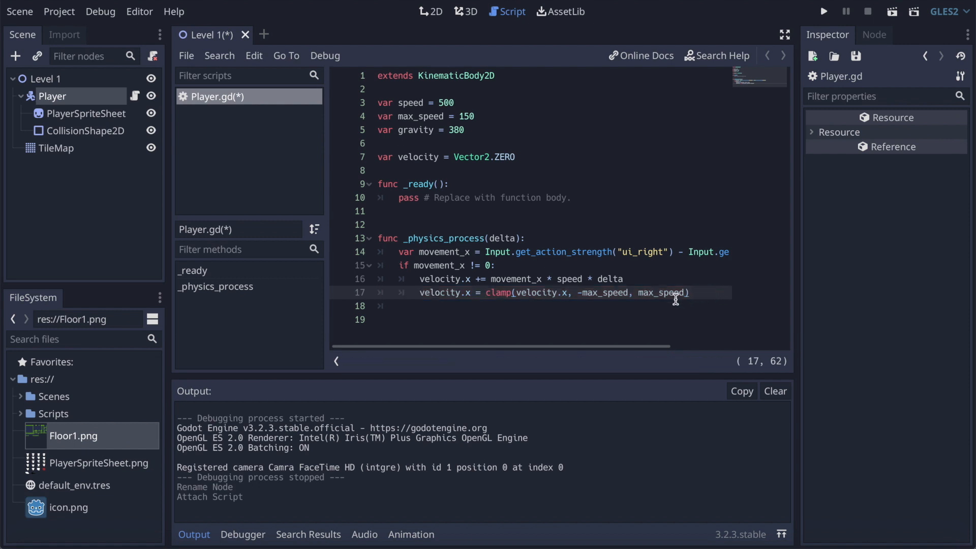
key("Return")
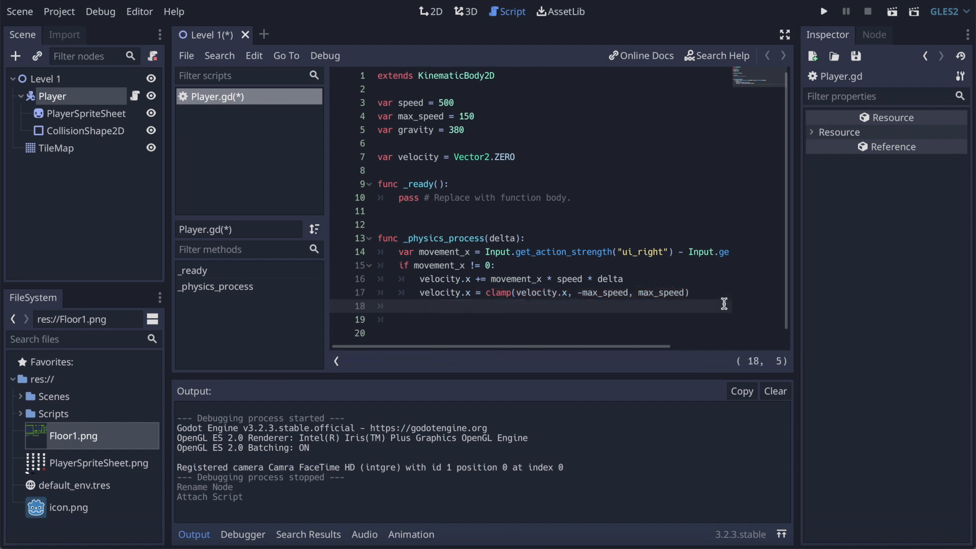
key("Return")
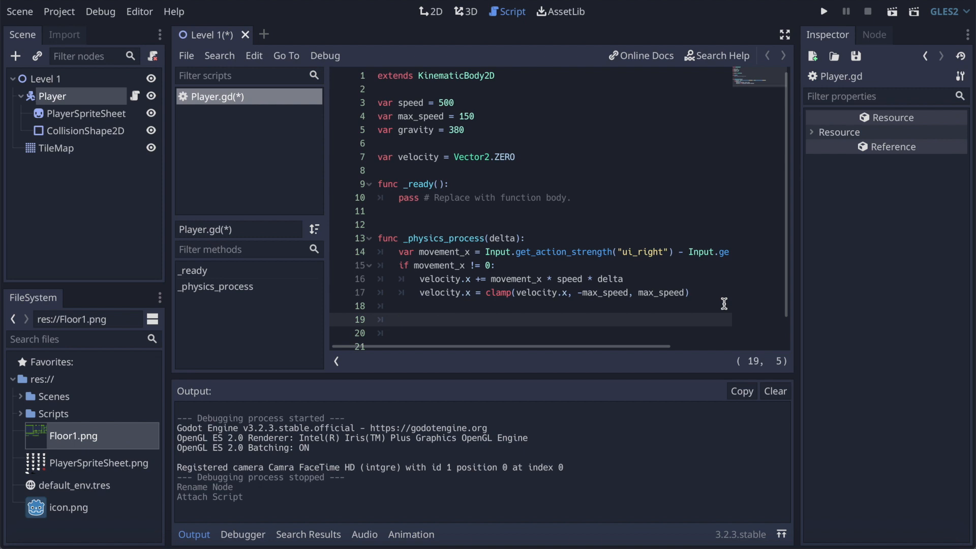
type("move")
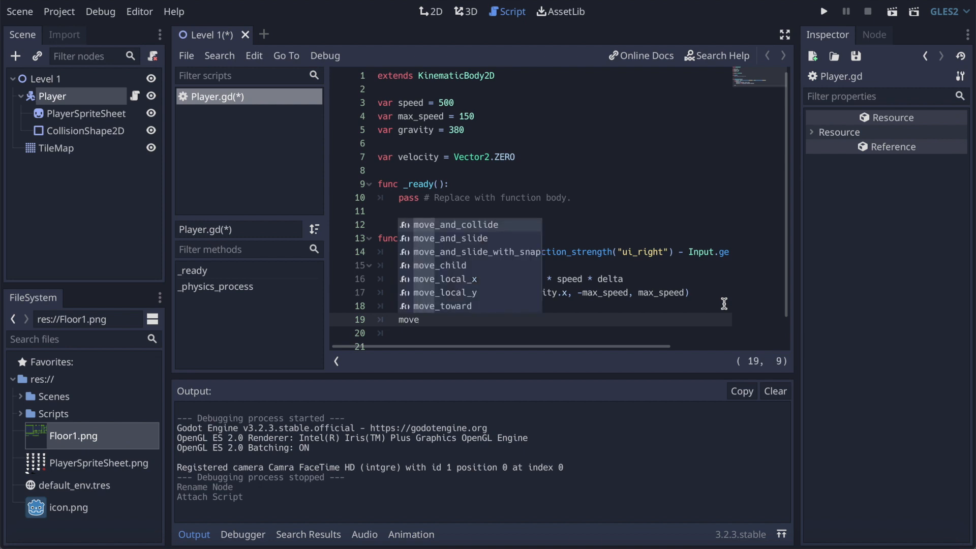
type("_")
key("Down")
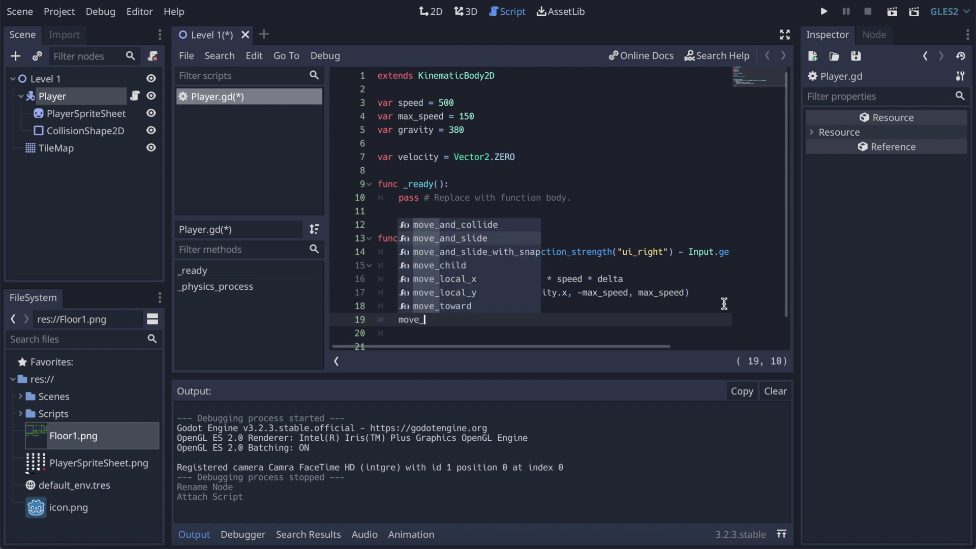
key("Right")
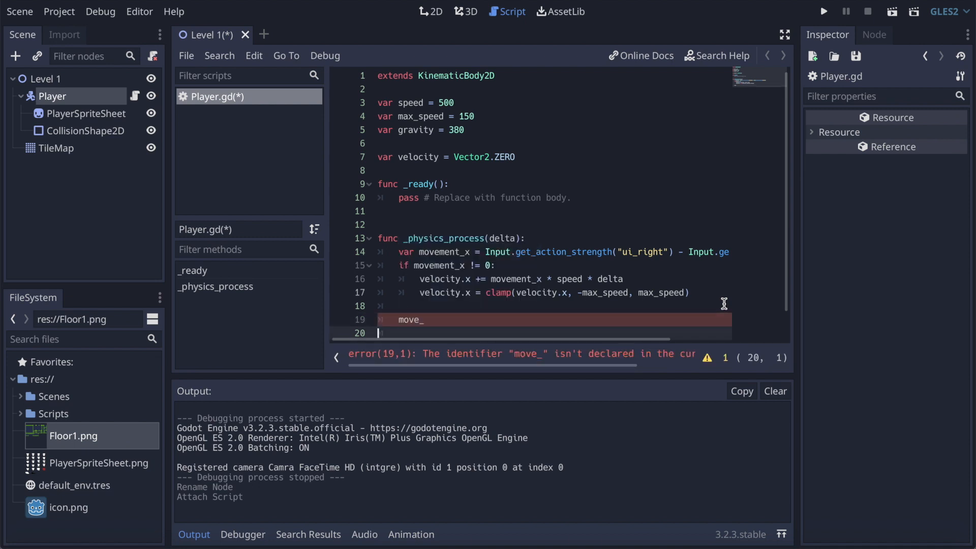
key("Left")
key("ctrl+space")
key("Down")
key("Down")
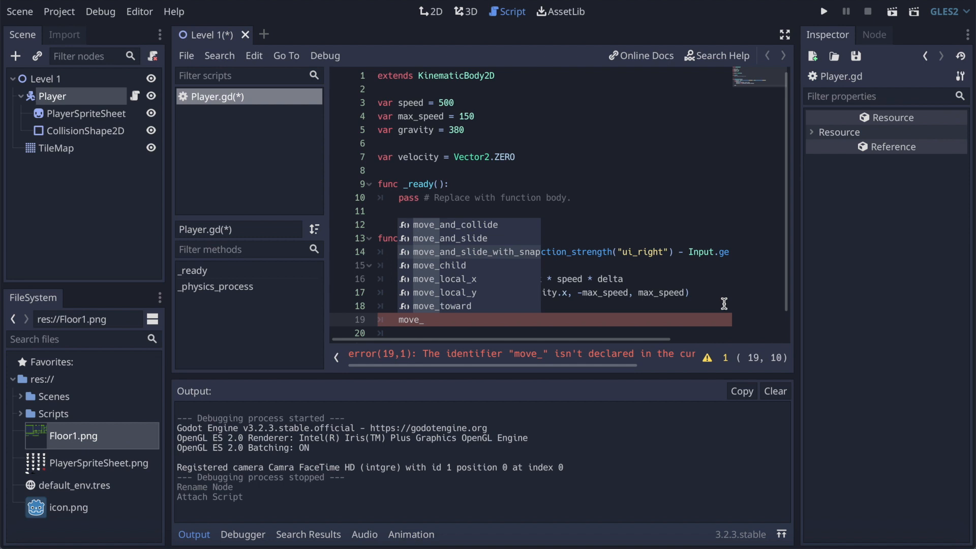
key("Up")
key("Return")
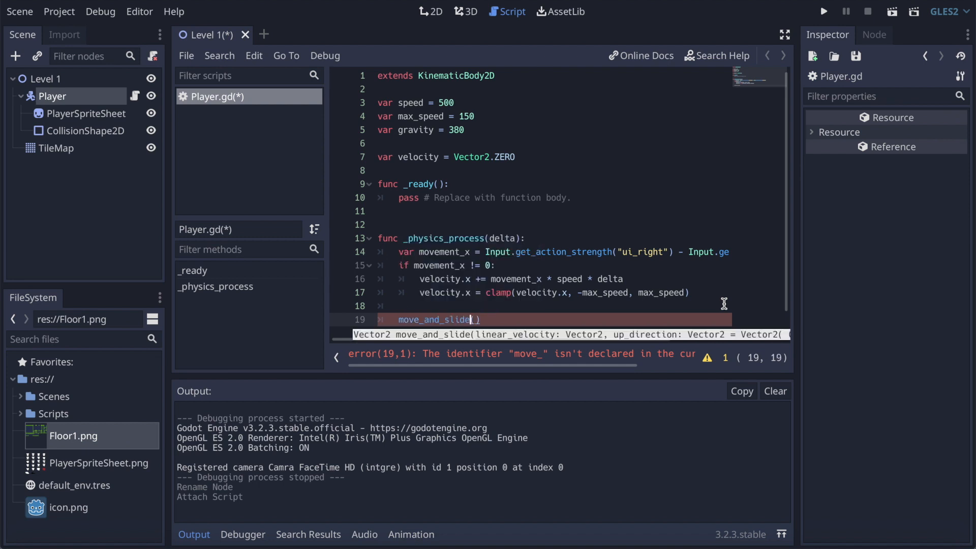
type("velocity")
Step: Assign the move_and_slide call's result back to velocity
left_click(512, 157)
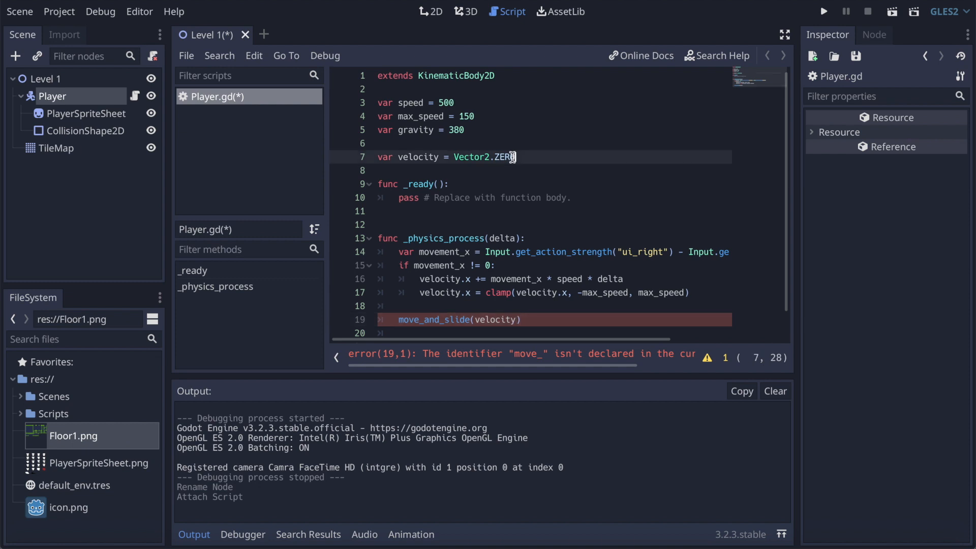
left_click(400, 320)
type("velocity =")
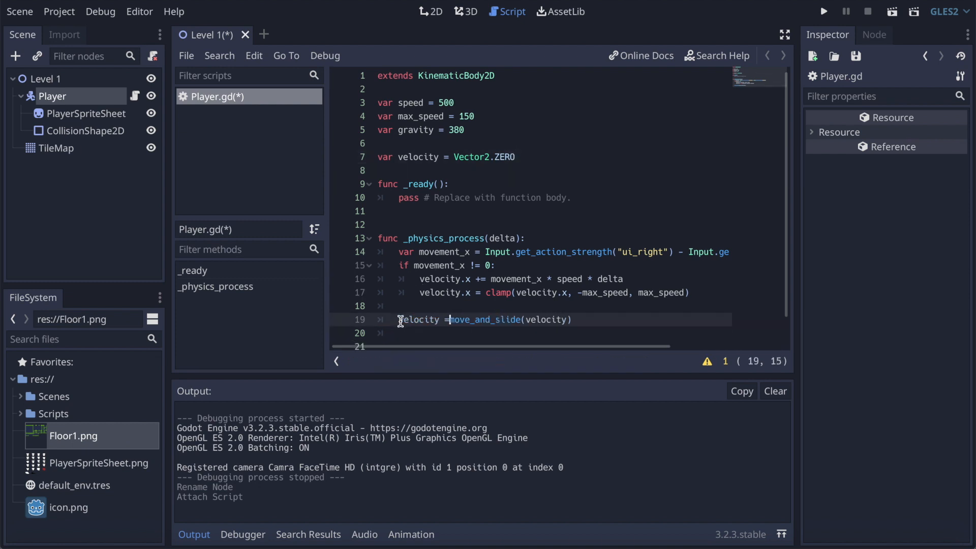
left_click(614, 321)
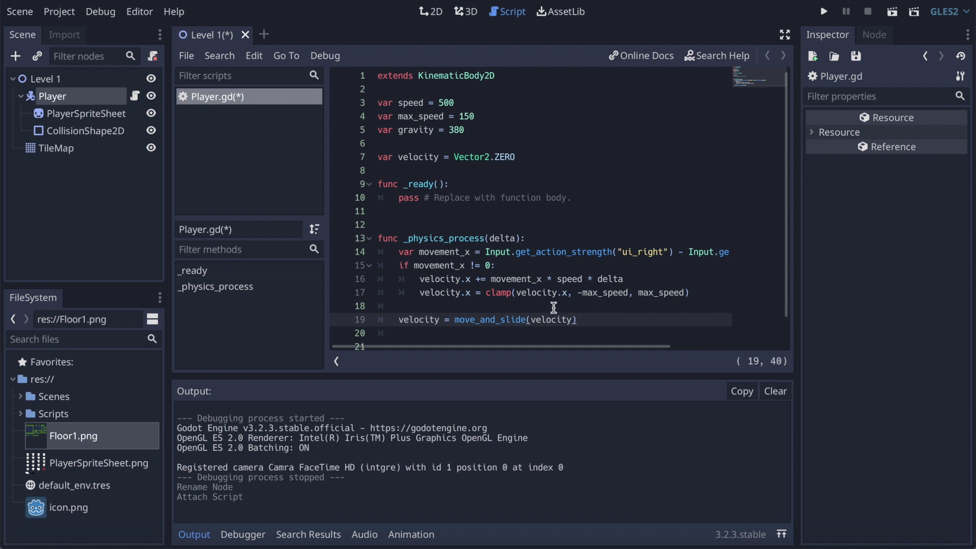
Step: Between the clamp line and the move_and_slide line, add the condition if is_on_floor(): at function level
left_click(716, 288)
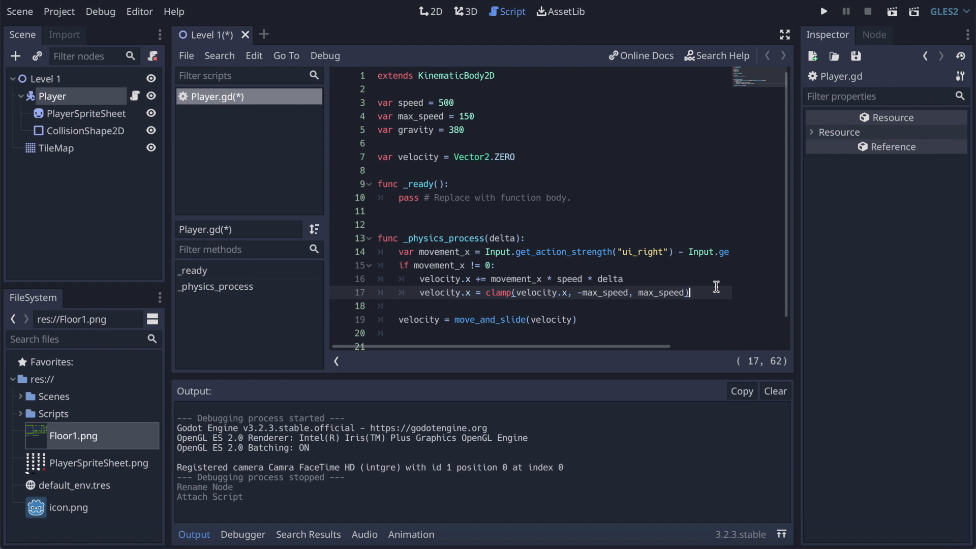
left_click(476, 131)
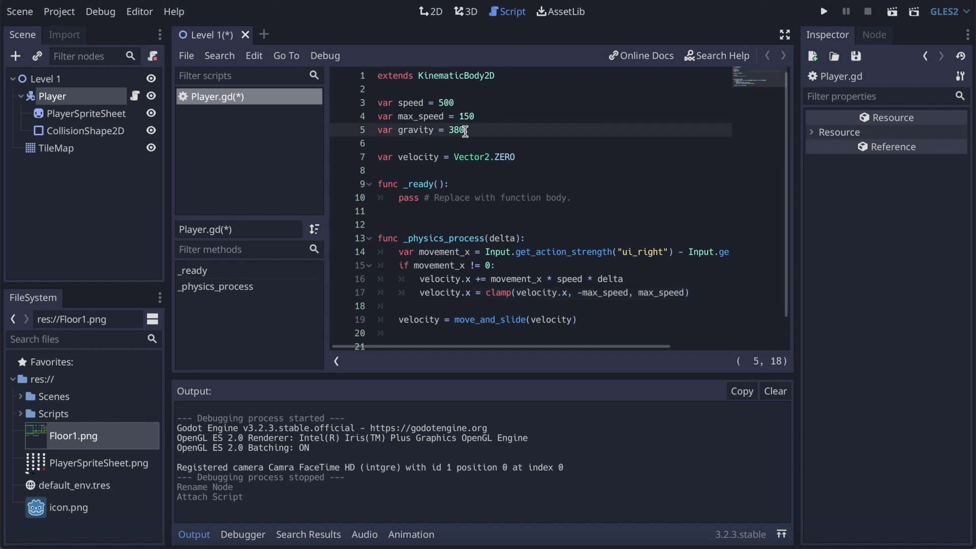
left_click(383, 131)
left_click(700, 291)
key("Return")
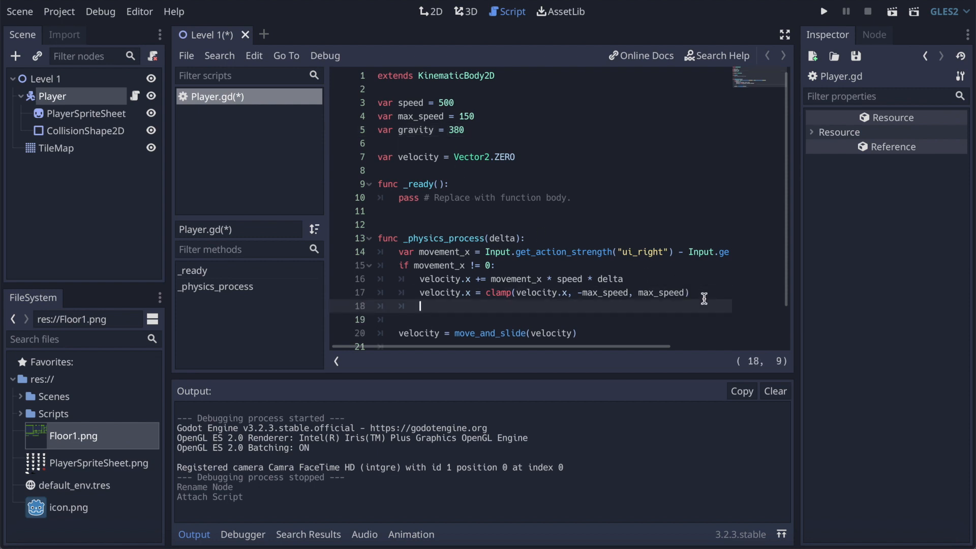
key("BackSpace")
key("Return")
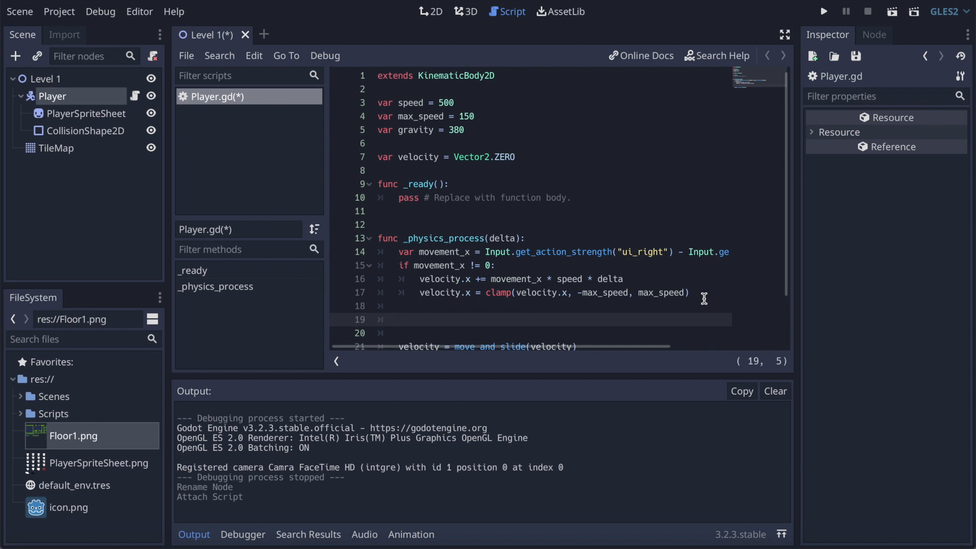
type("if is_on")
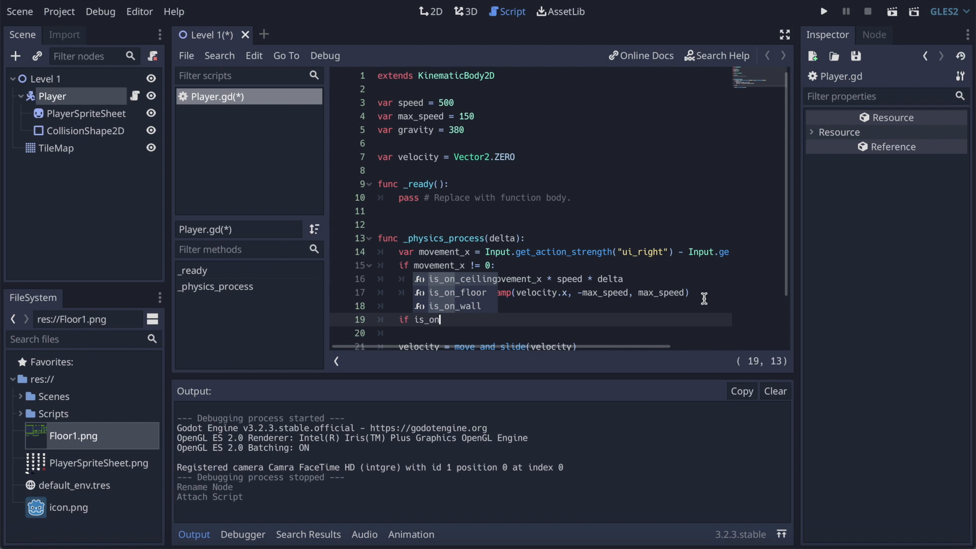
key("Down")
key("Return")
type(":")
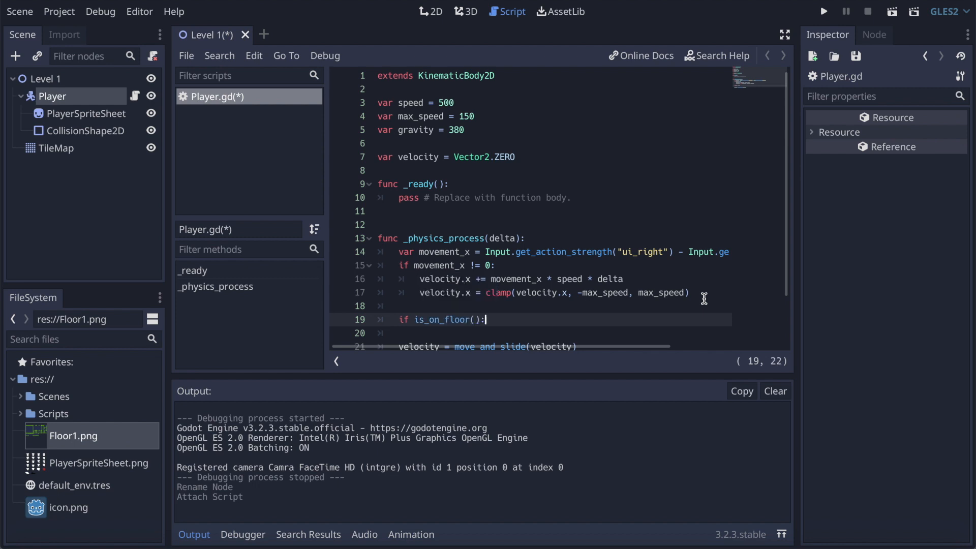
Step: Inside the is_on_floor() block, add a nested condition reading if movement_x == 0
key("Return")
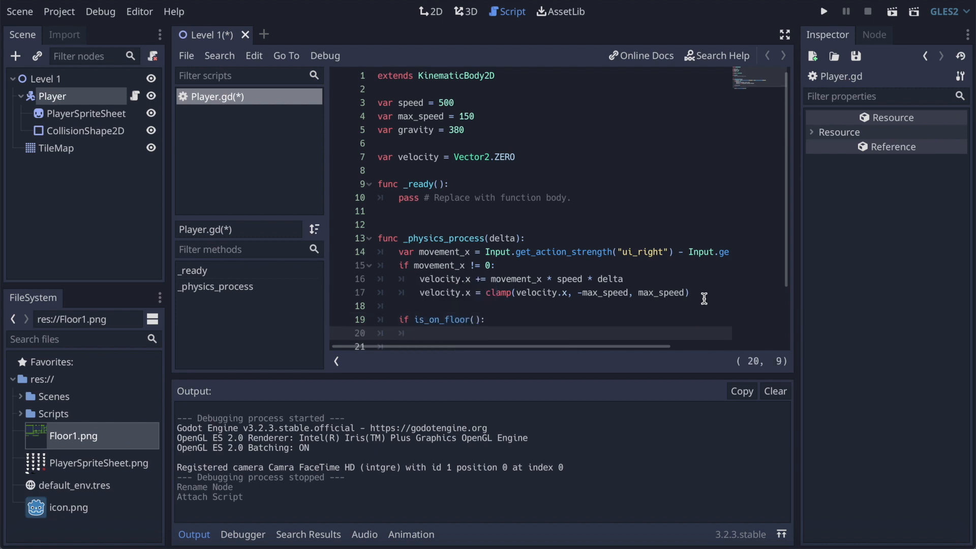
type("if movement_x == 0")
key("Return")
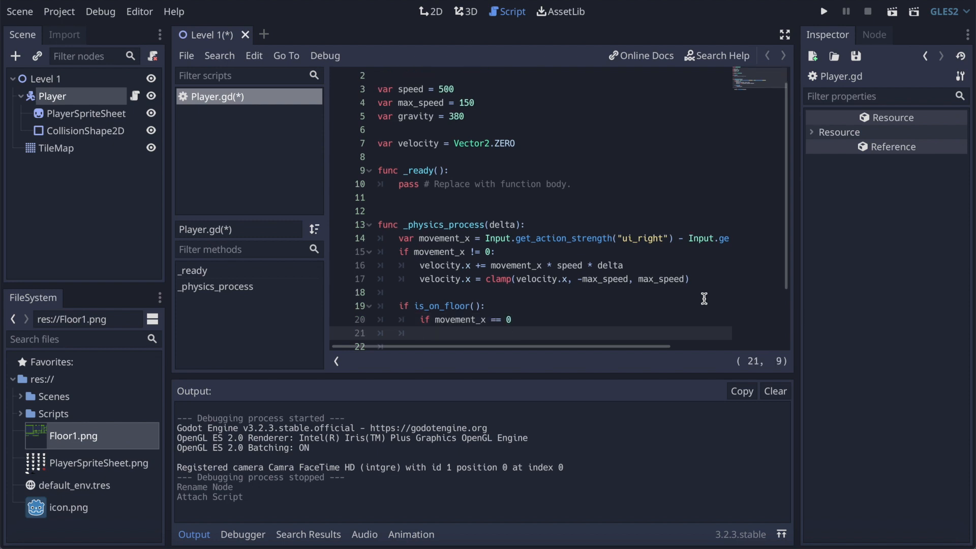
Step: Under the movement_x == 0 condition, write velocity.x = lerp(velocity.x, 0, friction)
type("velocity.x = lerp")
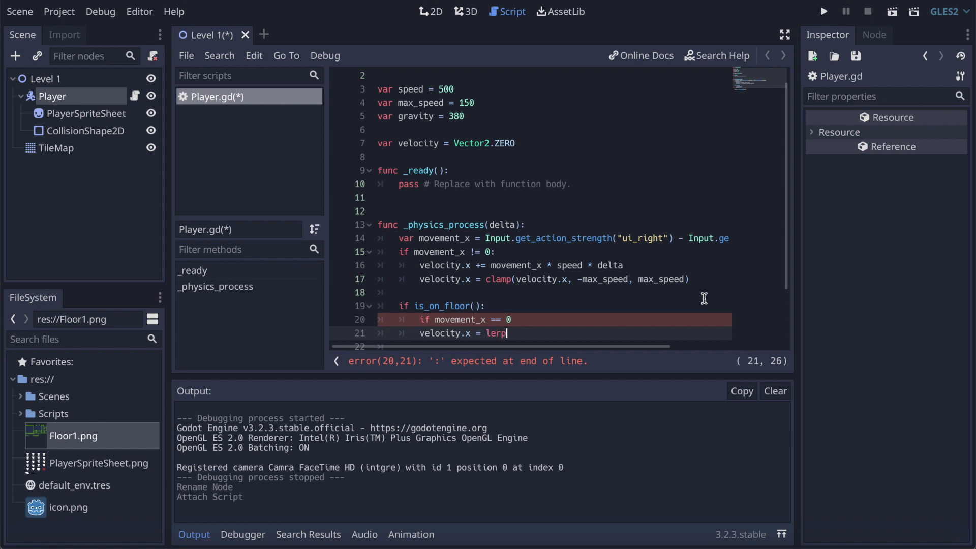
type("(velocity")
type(".x, 0")
type(", ")
type("friction")
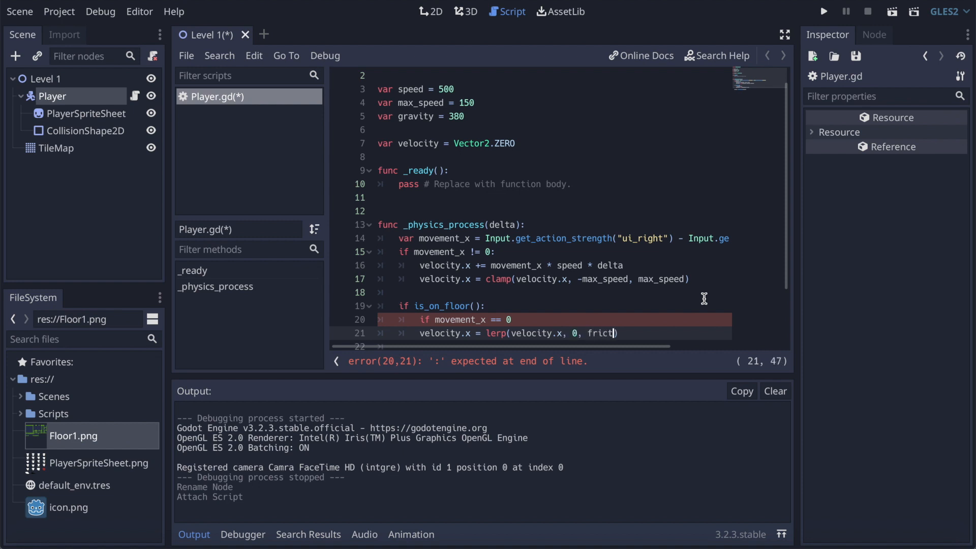
Step: Declare var friction = 0.5 directly below the gravity variable
left_click(487, 119)
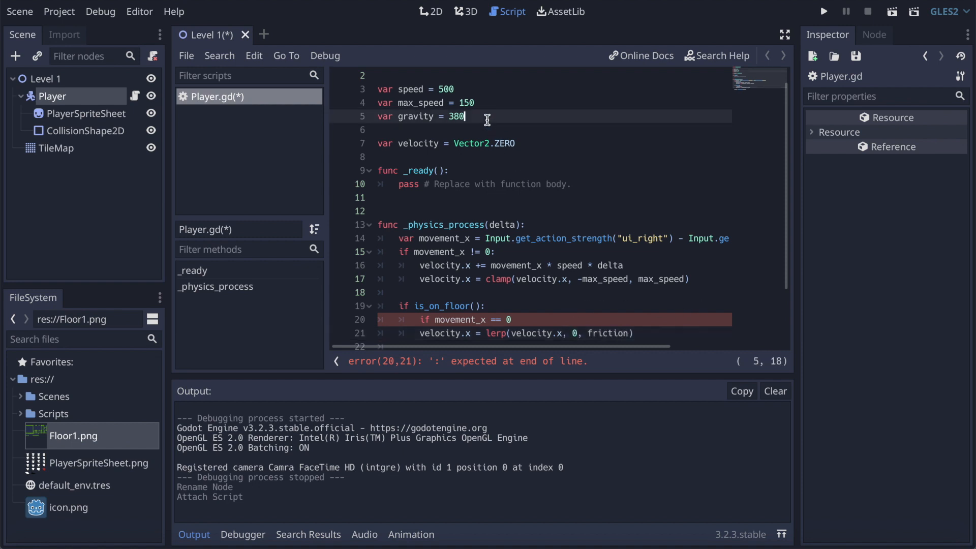
key("Return")
type("var ")
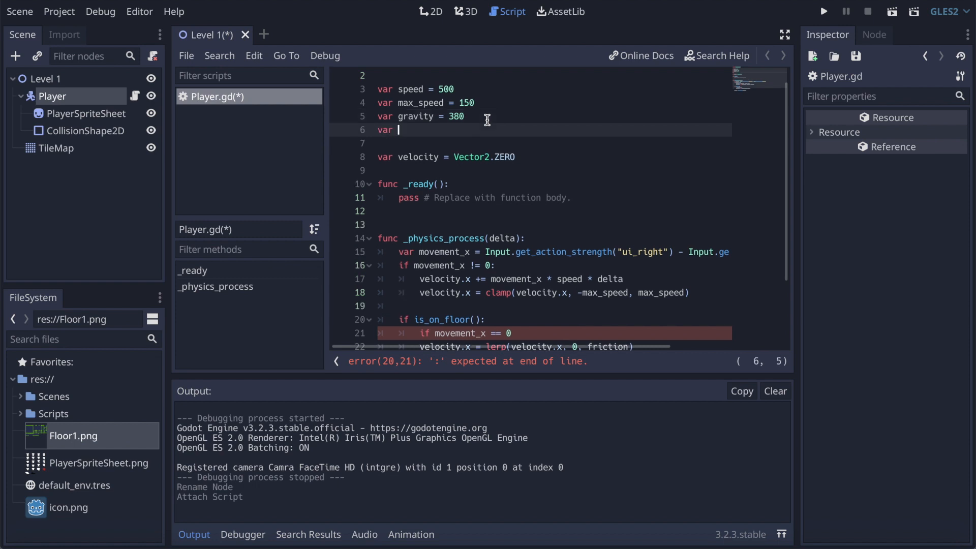
type("friction = 0.5")
Step: Indent the lerp line under the movement_x == 0 condition and add the missing colon to that condition
scroll(582, 285, "down", 2)
left_click(529, 251)
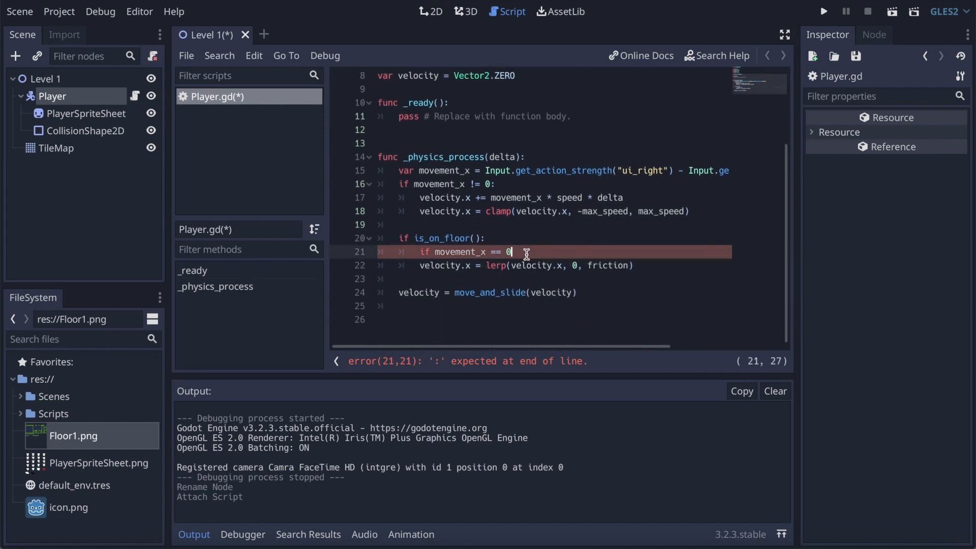
left_click(419, 265)
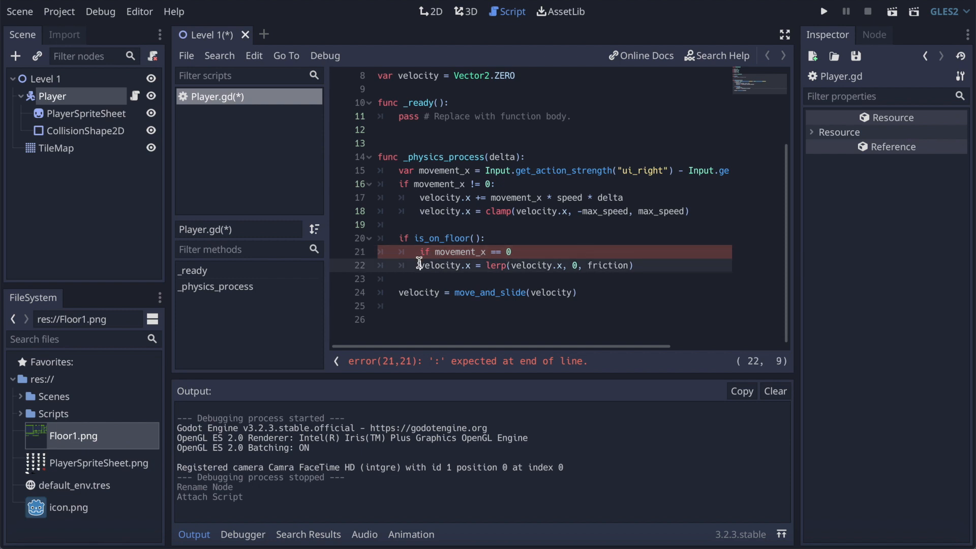
key("Tab")
left_click(525, 252)
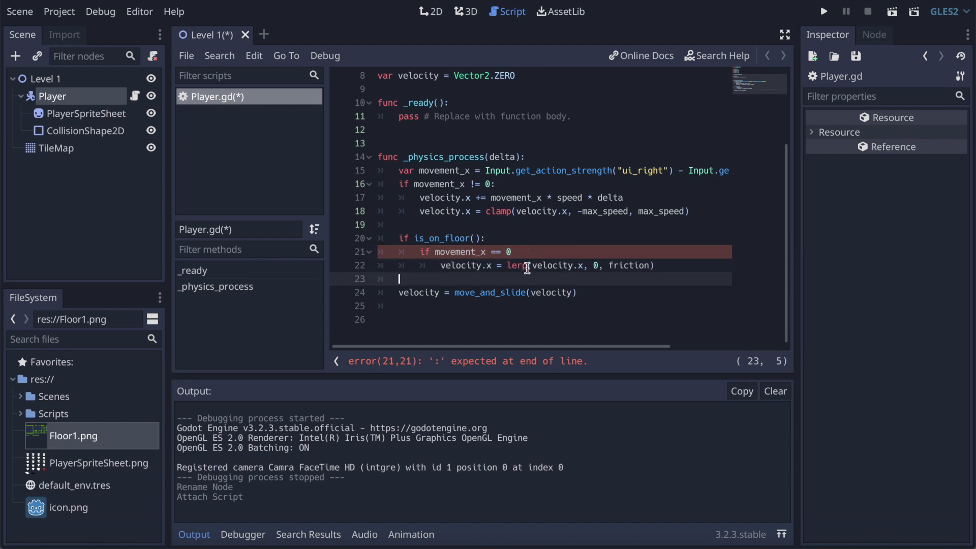
type(":")
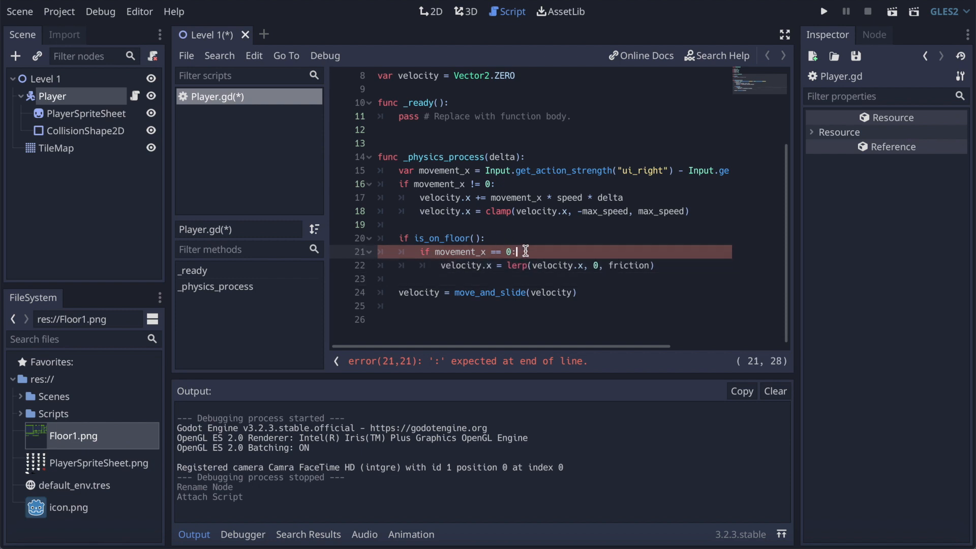
left_click(674, 267)
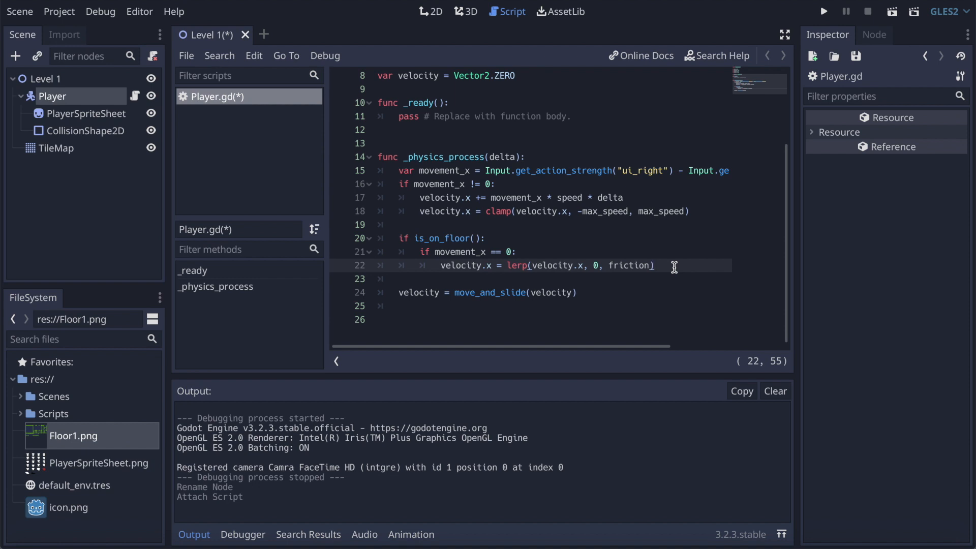
Step: Directly above the move_and_slide line, add velocity.y += gravity * delta
left_click(448, 280)
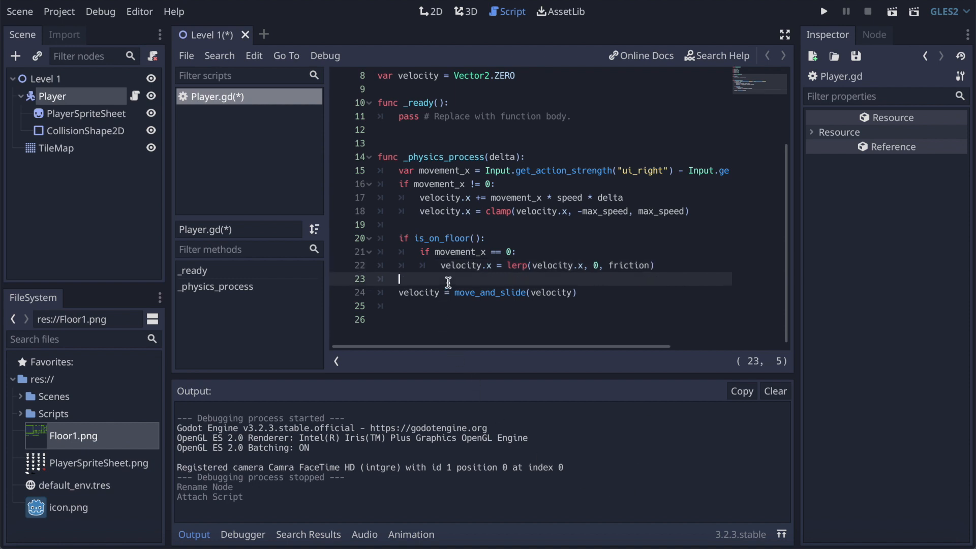
key("Return")
type("velocoit")
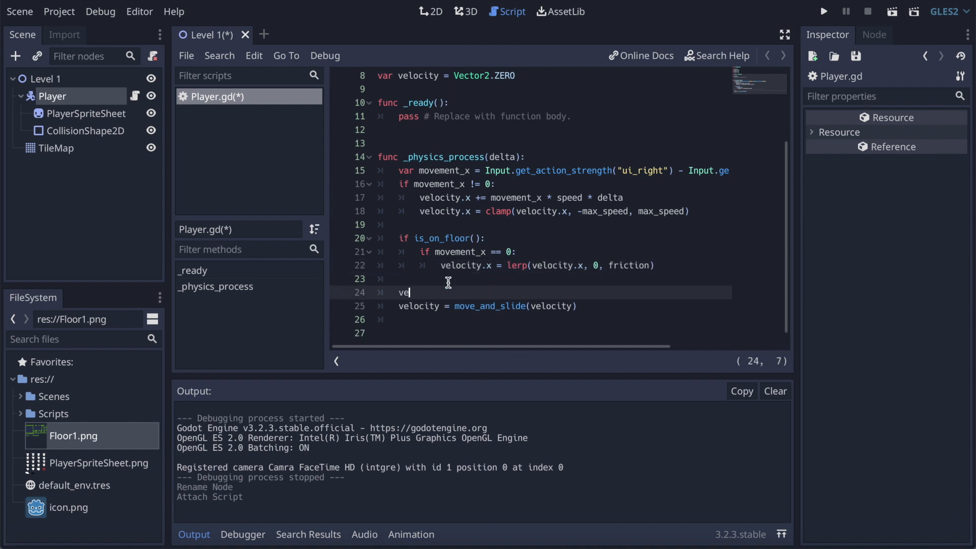
key("BackSpace")
key("BackSpace")
key("BackSpace")
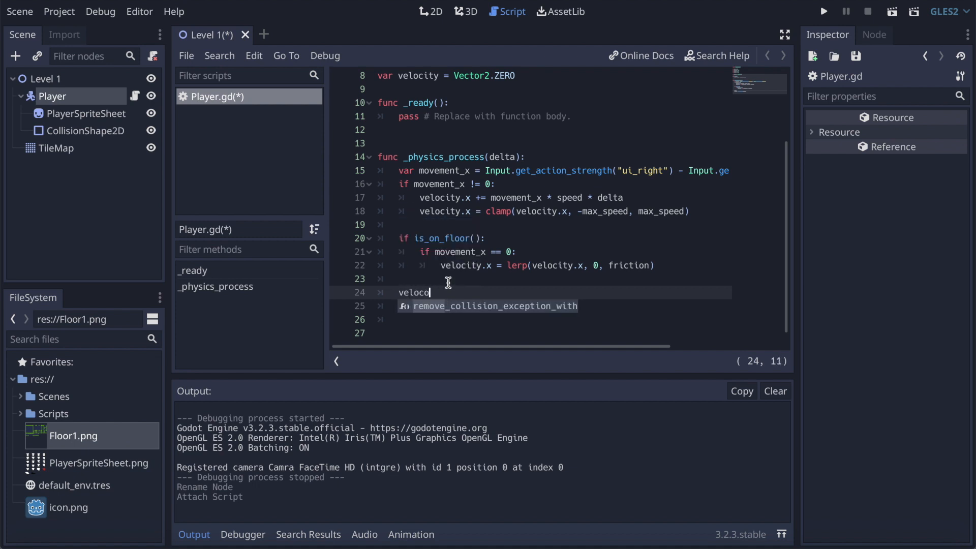
type("ity")
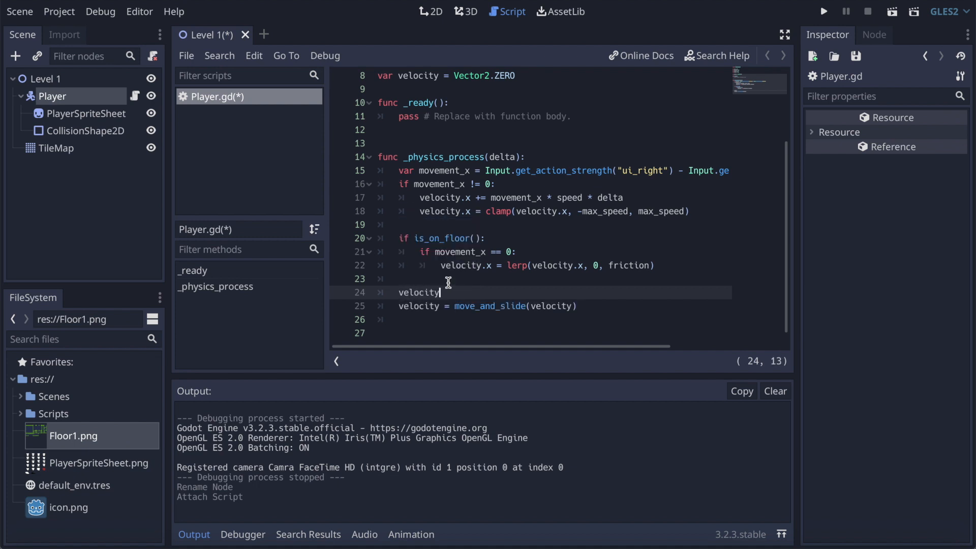
type(".y += gravity * delta")
Step: Review the finished Player.gd script, save it and run the project to test the player
scroll(466, 225, "up", 3)
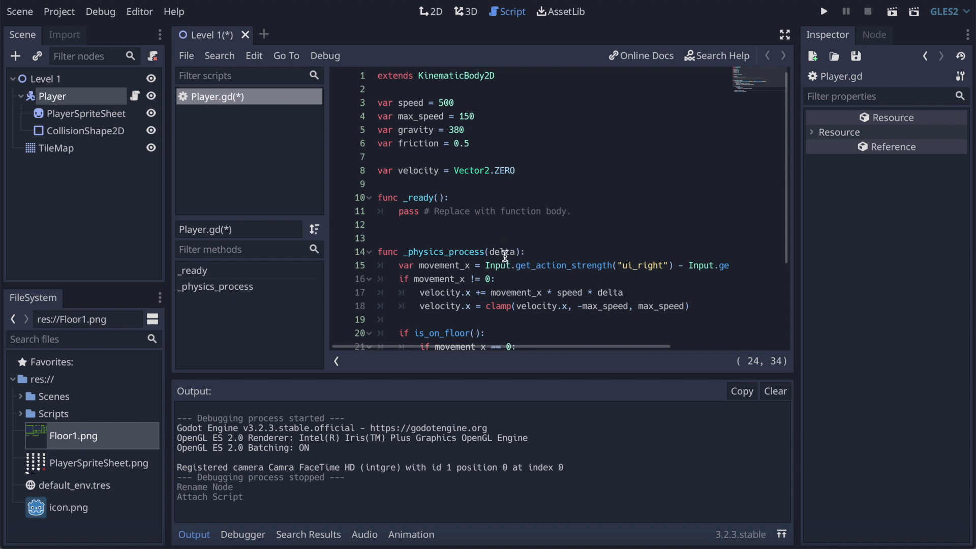
scroll(505, 255, "down", 3)
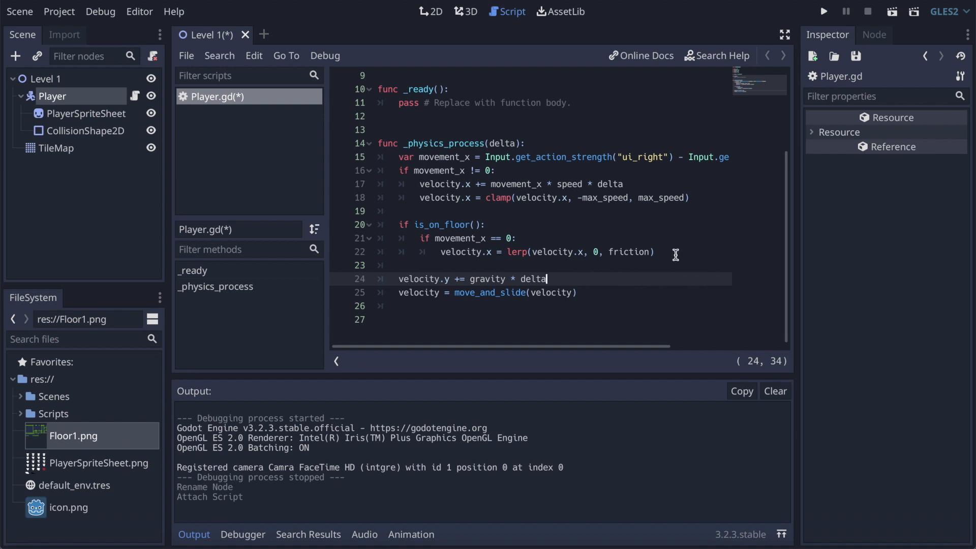
key("super+s")
left_click(829, 11)
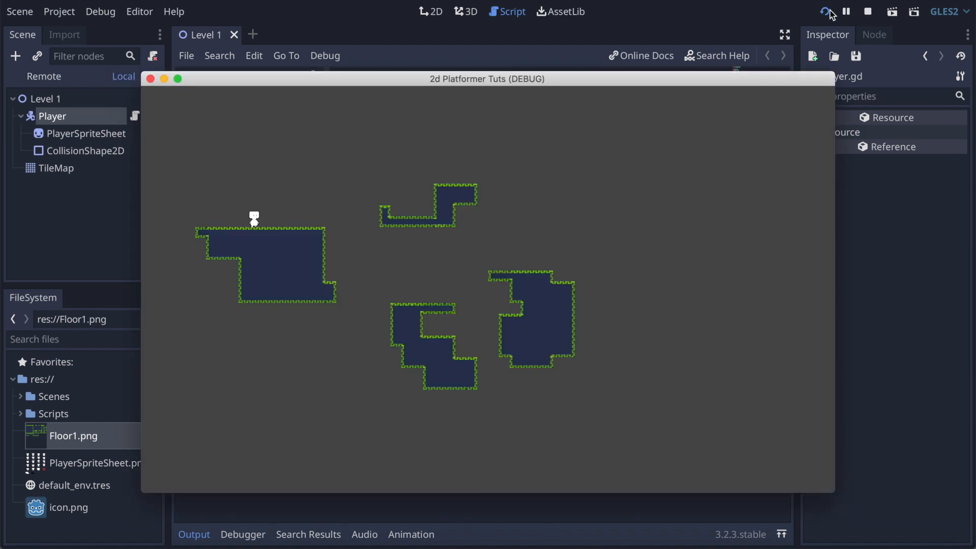
Step: Test the player's movement to the right and left in the running game and close the game
key("Right")
key("Left")
key("Right")
key("Left")
key("Right")
left_click(150, 78)
Step: Set the friction variable to 1 and run the project
scroll(519, 150, "up", 3)
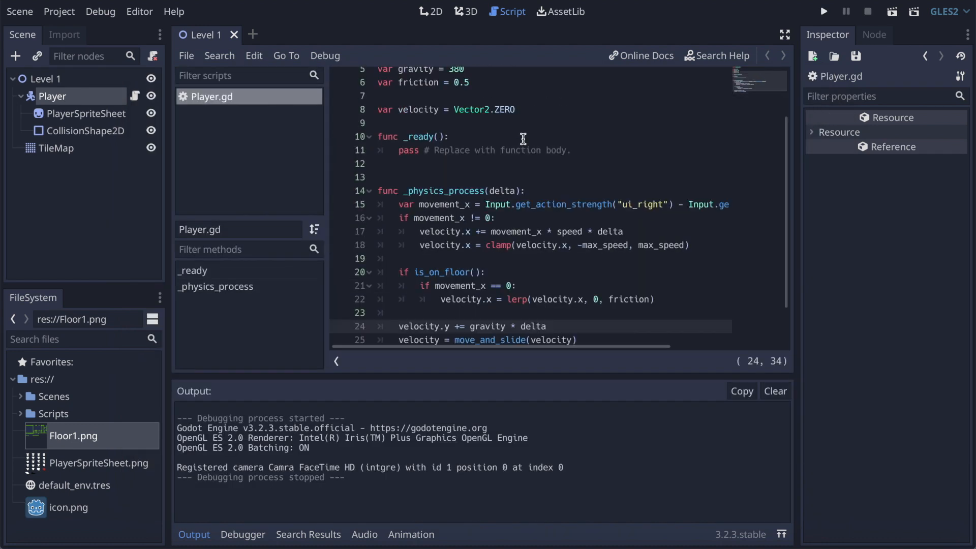
left_click(469, 144)
key("BackSpace")
key("BackSpace")
key("BackSpace")
type("1")
key("F5")
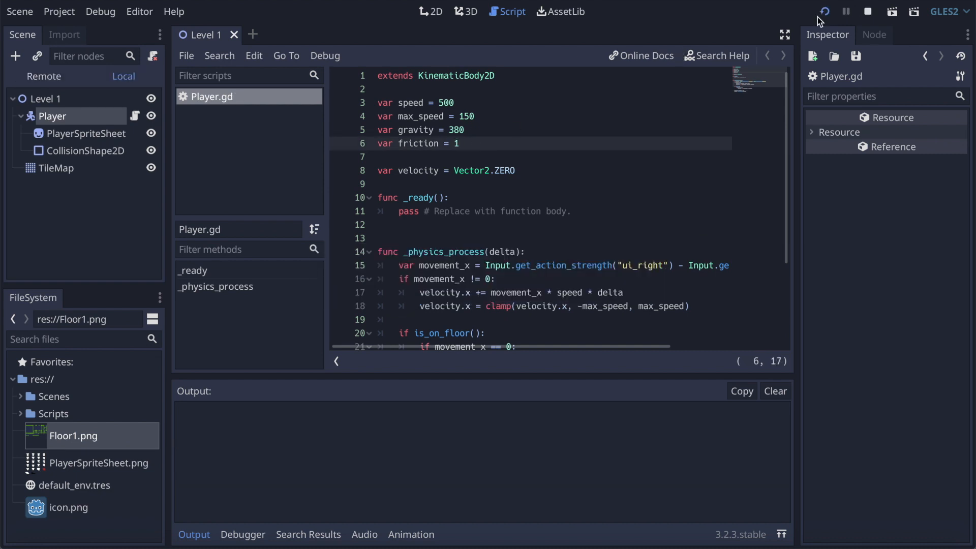
Step: Check how quickly the player stops after moving each way in the running game, and close the game
key("Right")
key("Left")
key("Right")
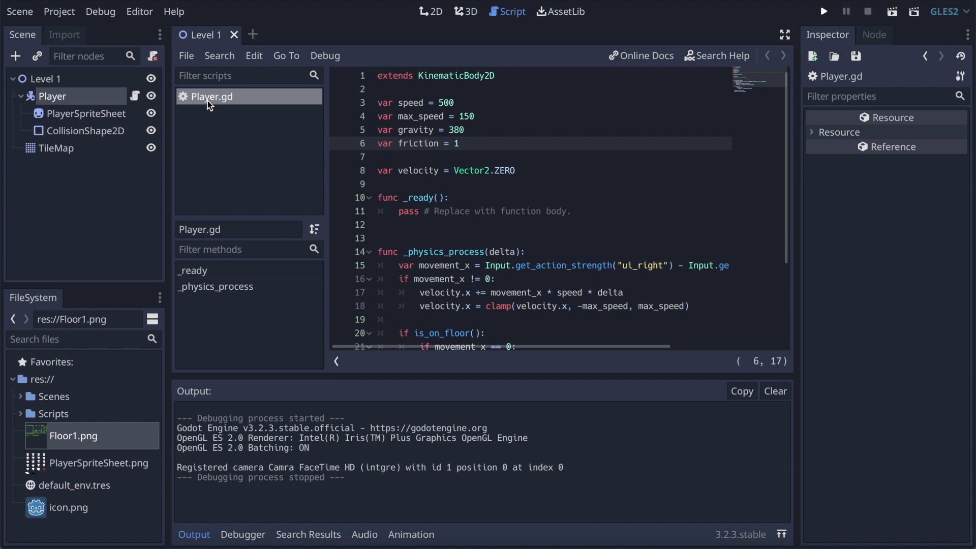
left_click(150, 78)
Step: Set the friction variable back to 0.5
key("BackSpace")
type("/5")
key("Left")
key("BackSpace")
type("0.")
Step: Below the friction lerp line inside the is_on_floor() block, add the condition if Input.is_action_just_pressed("ui_accept"):
scroll(608, 191, "down", 3)
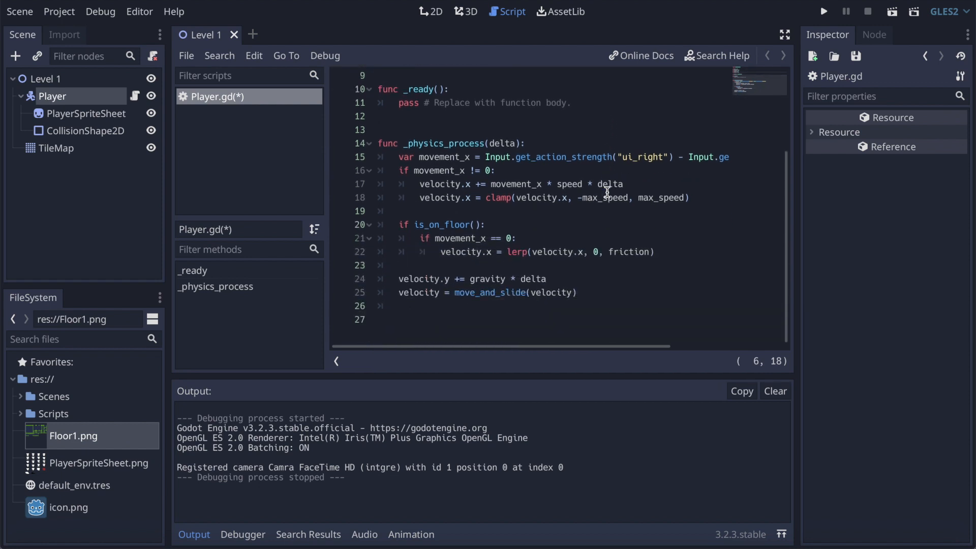
left_click(667, 253)
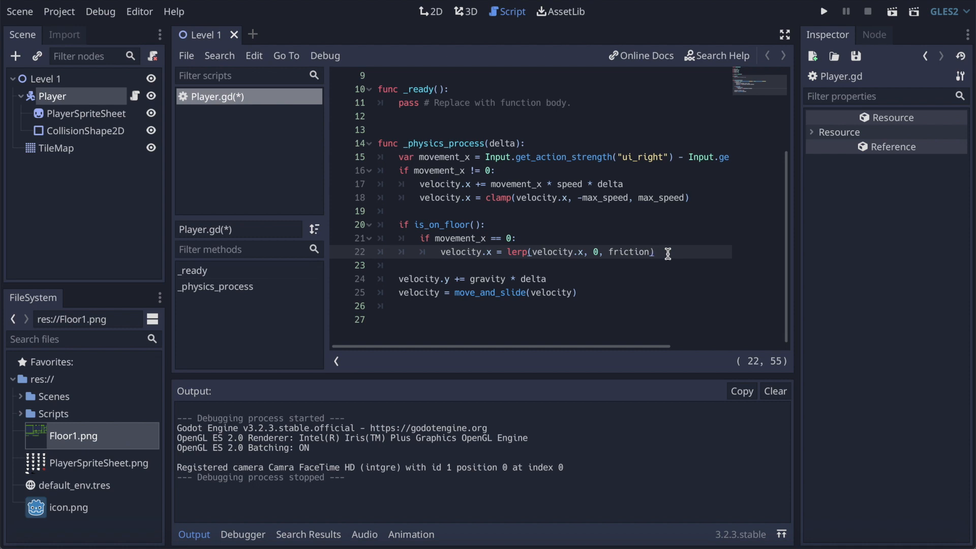
key("Return")
key("BackSpace")
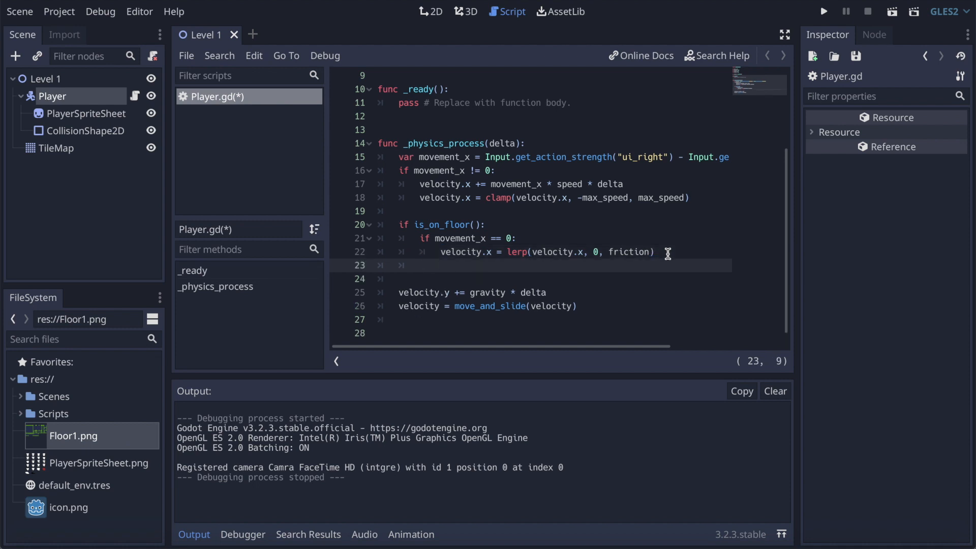
type("if Input.")
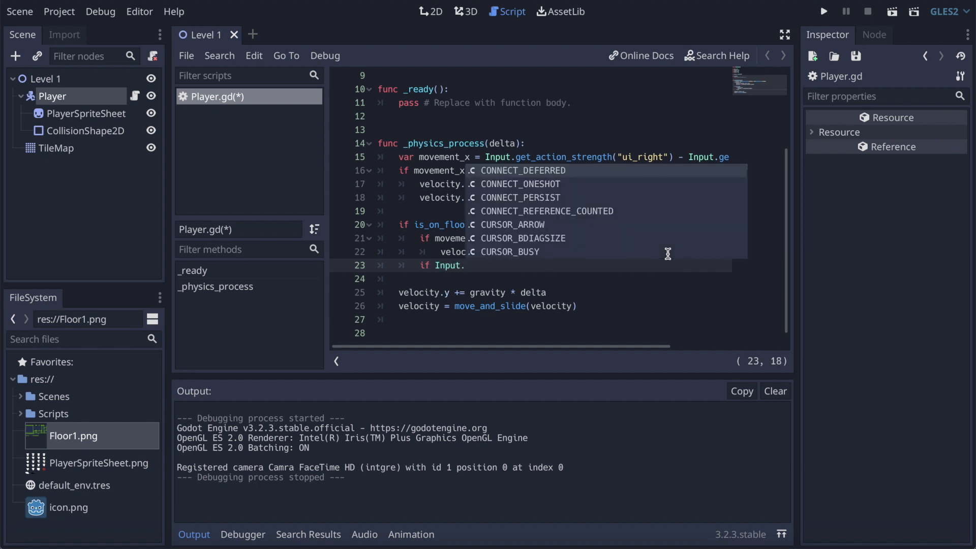
type("is")
key("Return")
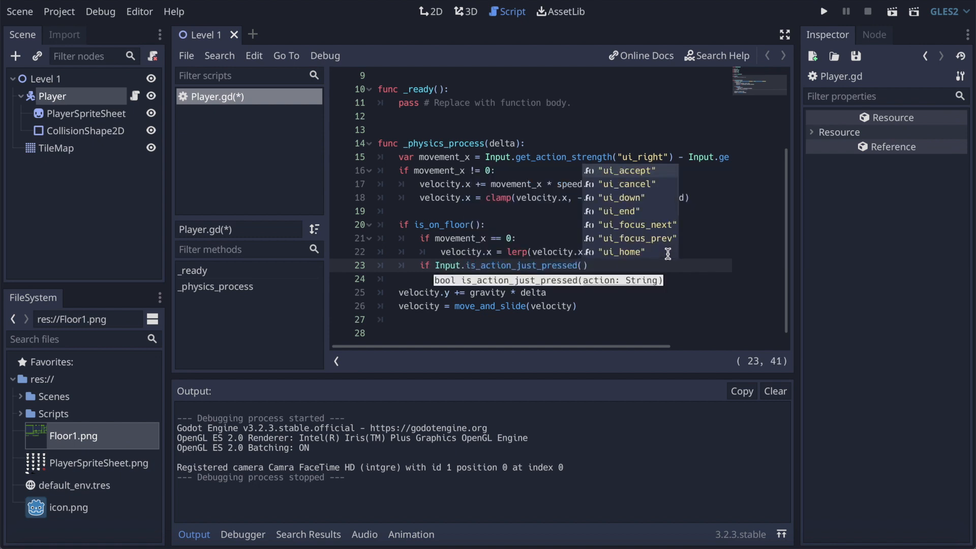
key("Return")
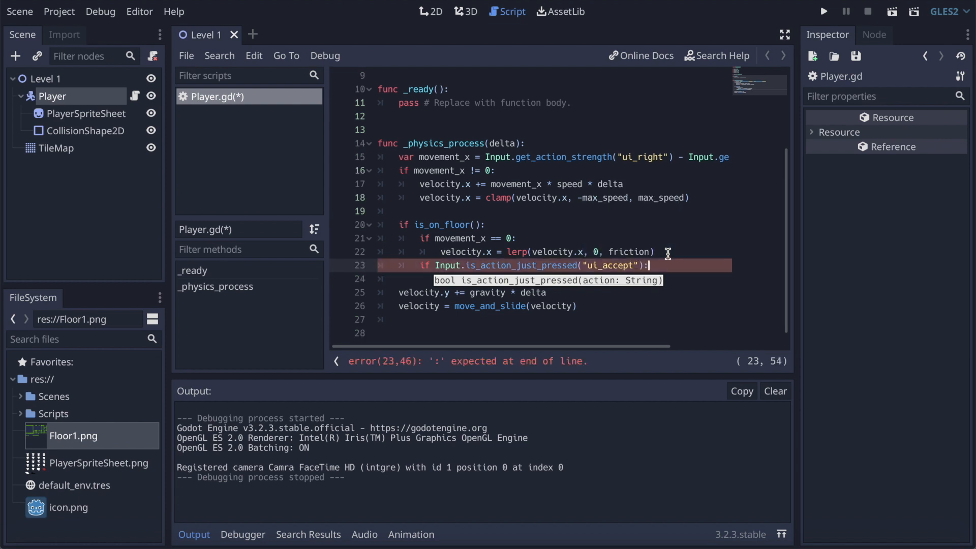
type(":")
Step: Inside the ui_accept condition, add the line velocity.y = jump
key("Return")
type("velocity.y = jump")
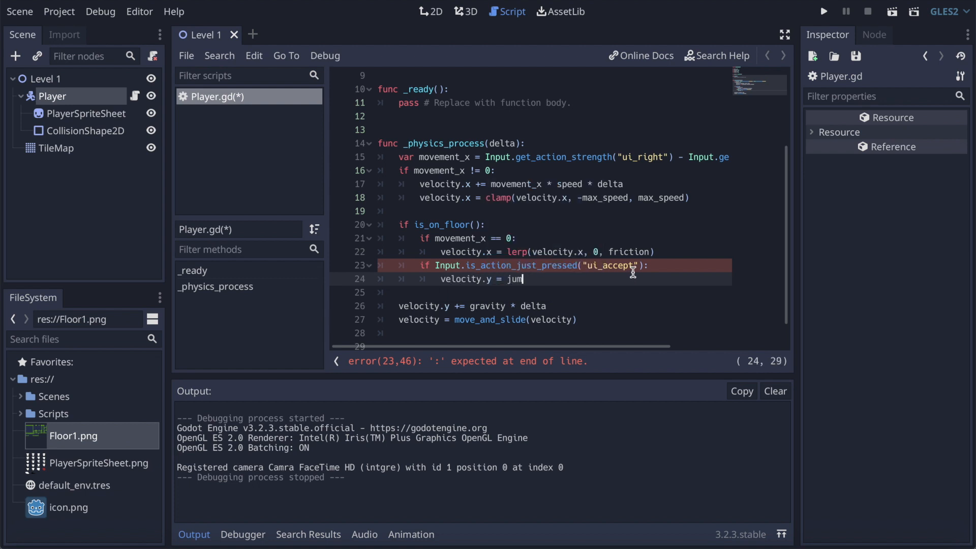
Step: Declare var jump = 400 directly below the friction variable
scroll(632, 273, "up", 2)
scroll(633, 272, "up", 3)
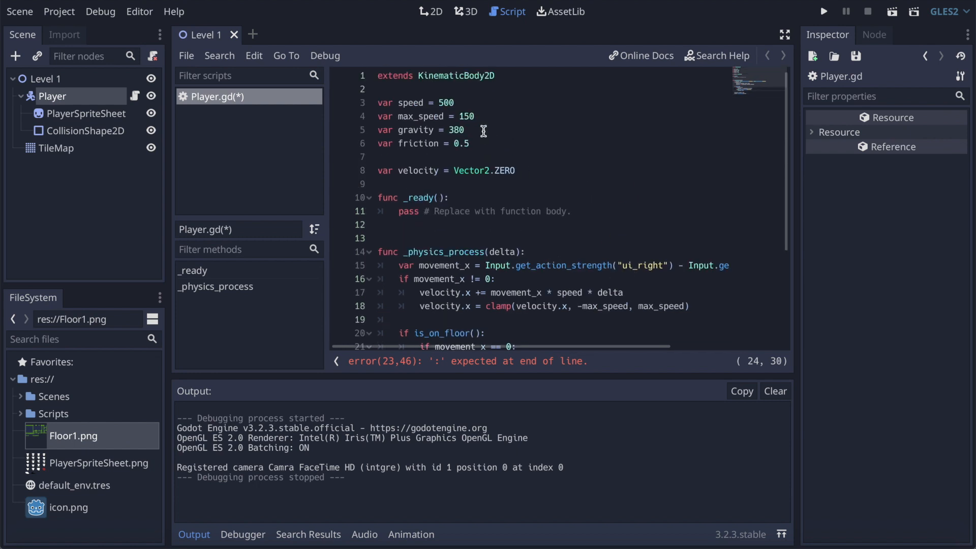
left_click(485, 144)
left_click(432, 156)
type("var ")
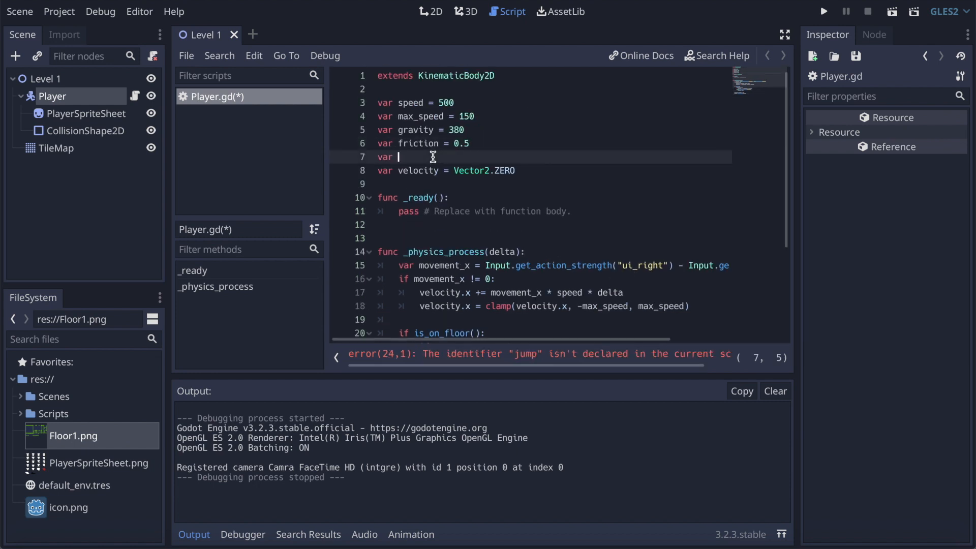
type("jump = 400")
Step: Change the jump assignment in the ui_accept condition to velocity.y -= jump
scroll(635, 198, "down", 3)
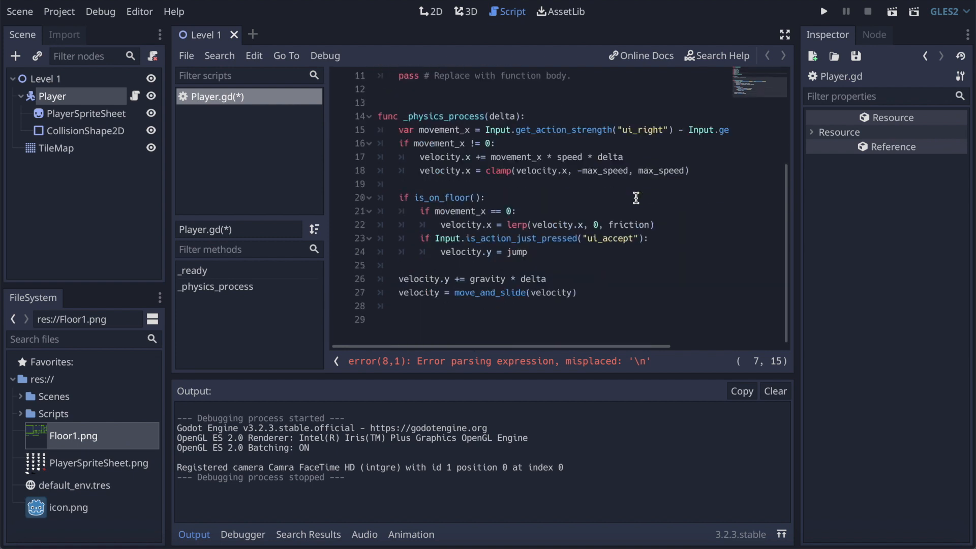
left_click(549, 251)
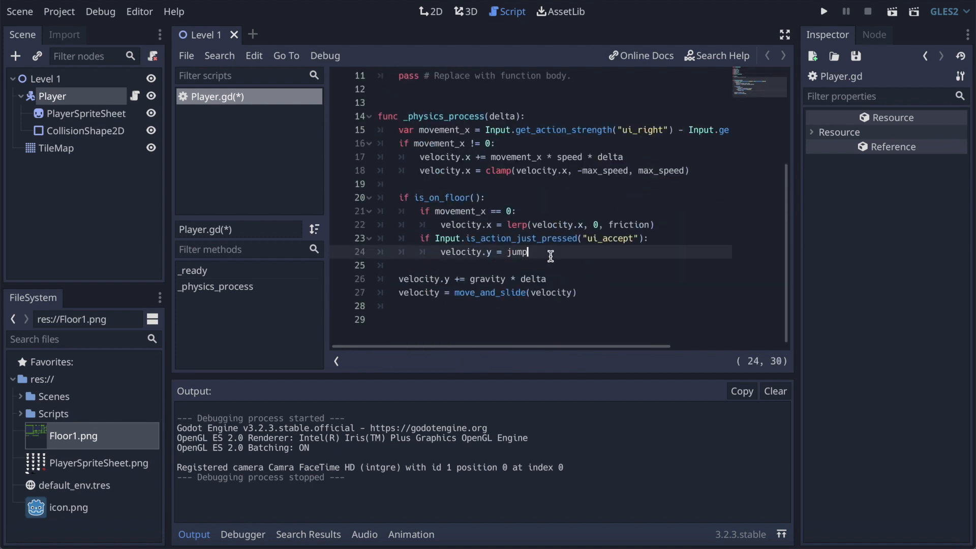
left_click(498, 251)
type("-")
Step: Below the jump line, add an else: branch aligned with the is_on_floor() condition
left_click(551, 255)
key("Return")
key("BackSpace")
type("else")
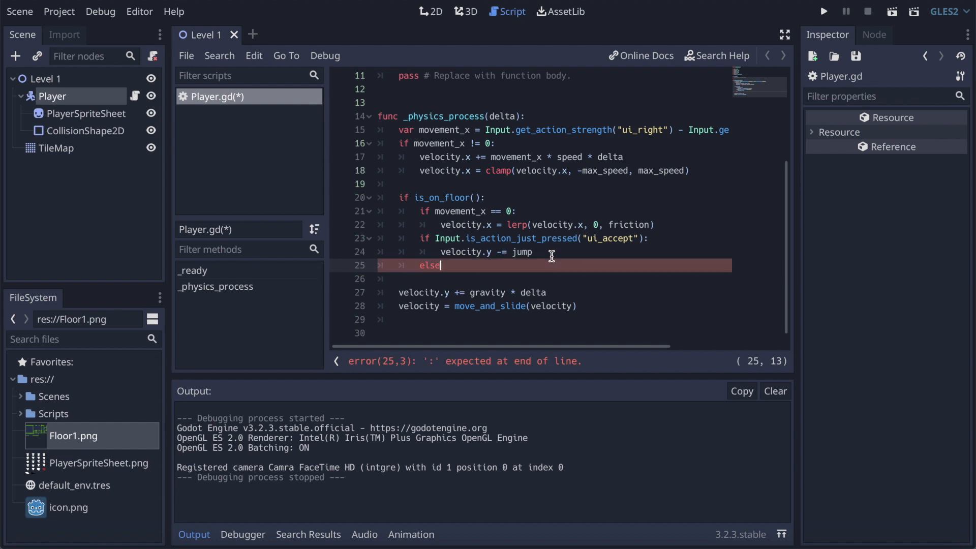
key("BackSpace")
key("BackSpace")
key("BackSpace")
key("BackSpace")
key("BackSpace")
type("else:")
key("Return")
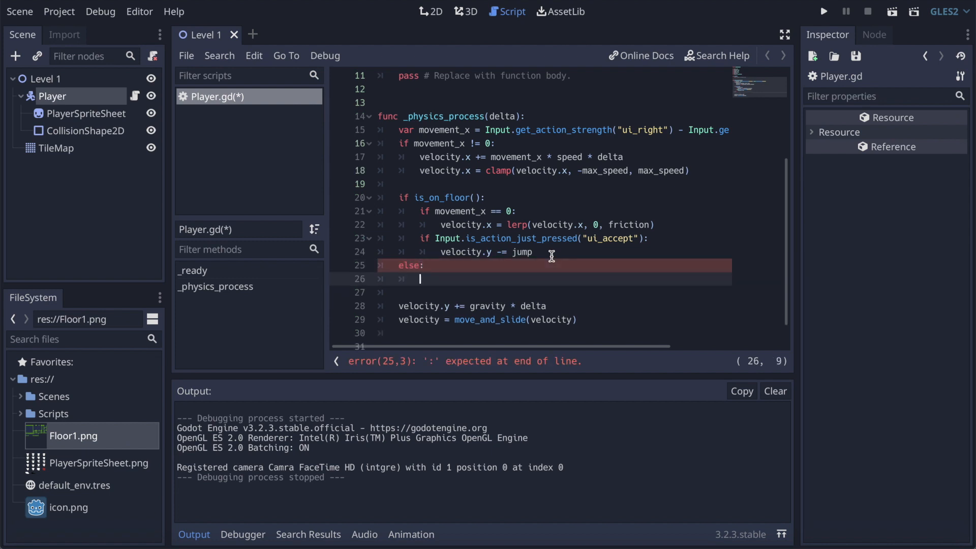
Step: Inside the else branch, write if movement_x == 0 and start a new line beneath it
type("if movement")
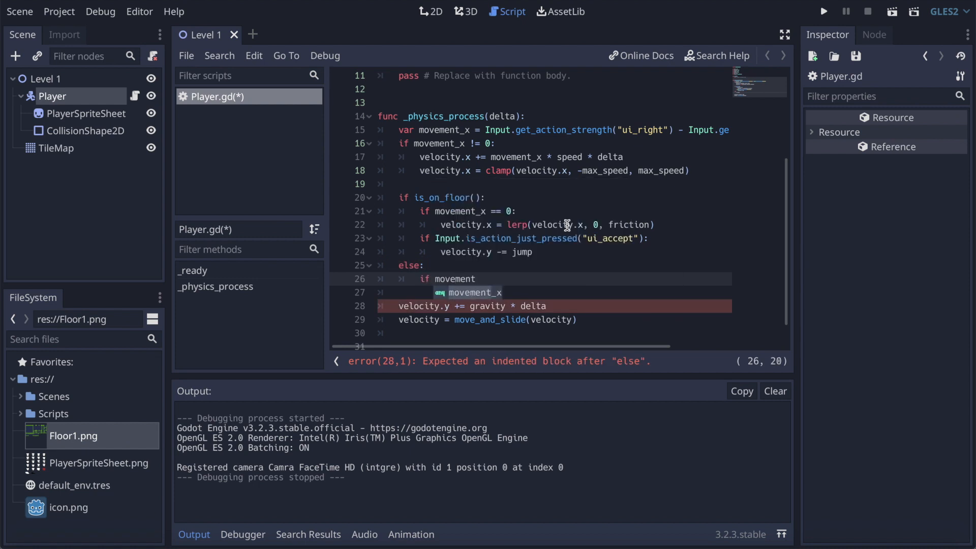
type("_x ==")
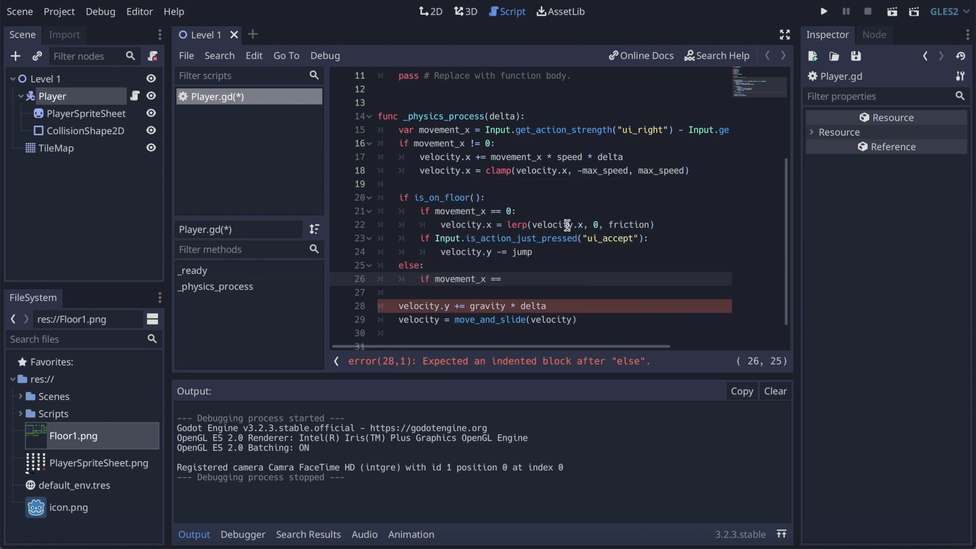
type(" 0")
key("Return")
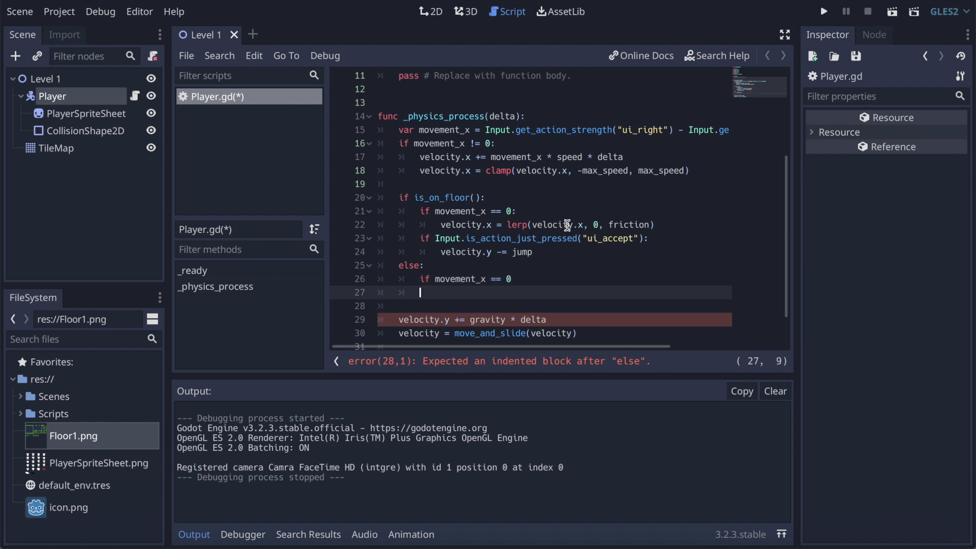
Step: On the line below the else branch's movement_x check, write velocity.x = lerp(velocity.x)
type("velocity.y = lerp")
key("BackSpace")
type("(velocity.")
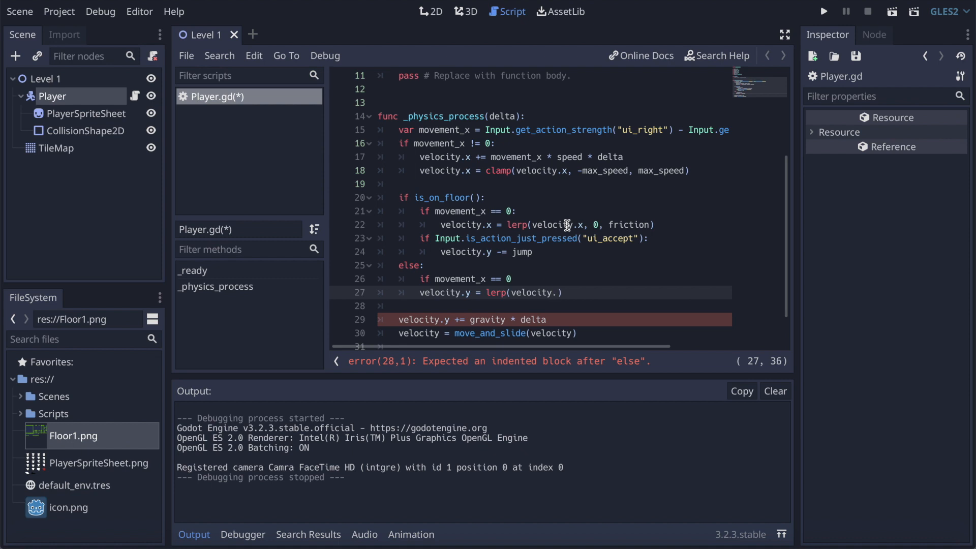
type("x")
key("Left")
key("Left")
key("Left")
key("Left")
key("Left")
key("Left")
key("Left")
key("Left")
key("Left")
key("Left")
key("Left")
key("Left")
key("Left")
key("Left")
key("Left")
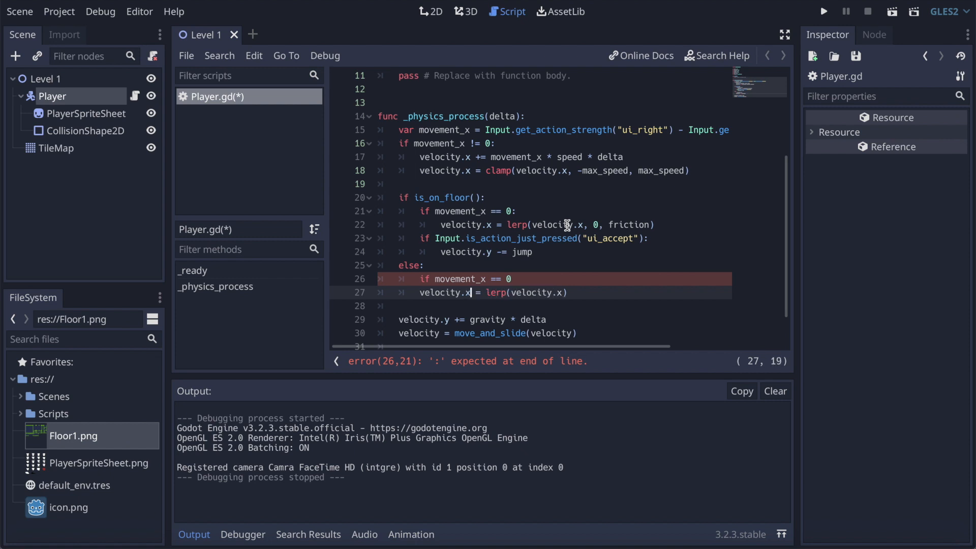
Step: Complete the else branch's lerp call with 0 and resistance as its second and third arguments
left_click(563, 295)
type(", ,")
key("BackSpace")
key("BackSpace")
type("0, resistance")
Step: Declare var resistance = 0.7 below the velocity variable, followed by a blank line before _ready()
scroll(648, 277, "up", 1)
scroll(648, 277, "up", 3)
left_click(530, 171)
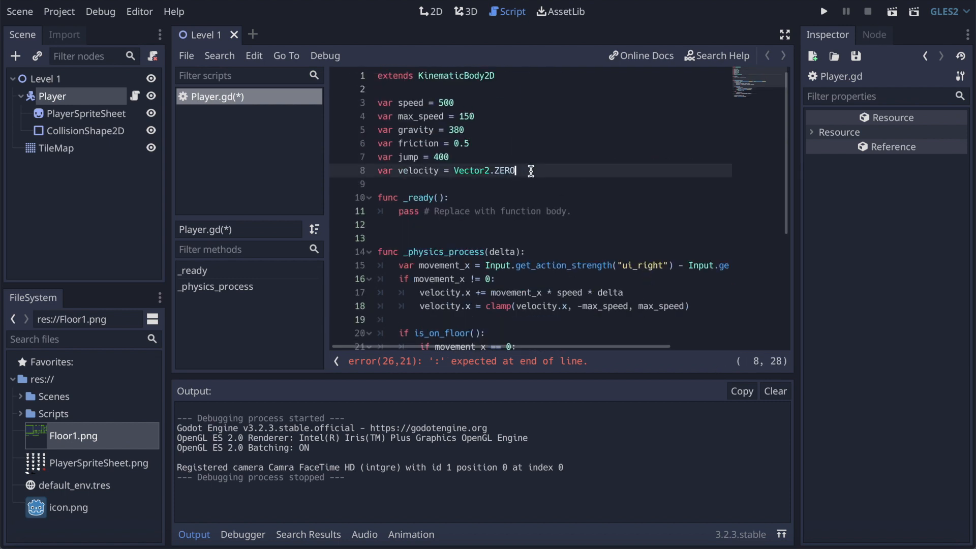
left_click(446, 187)
type("var resistance = ")
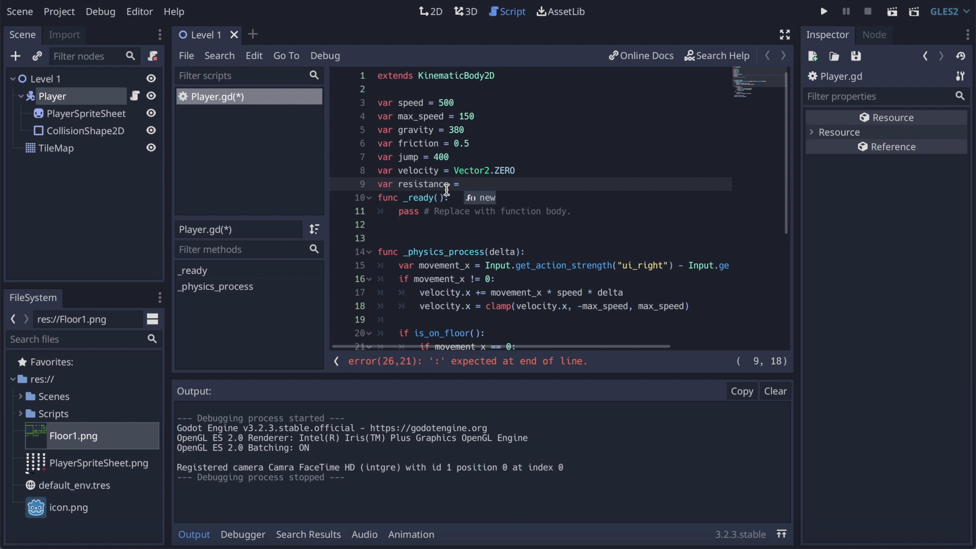
type("0.7")
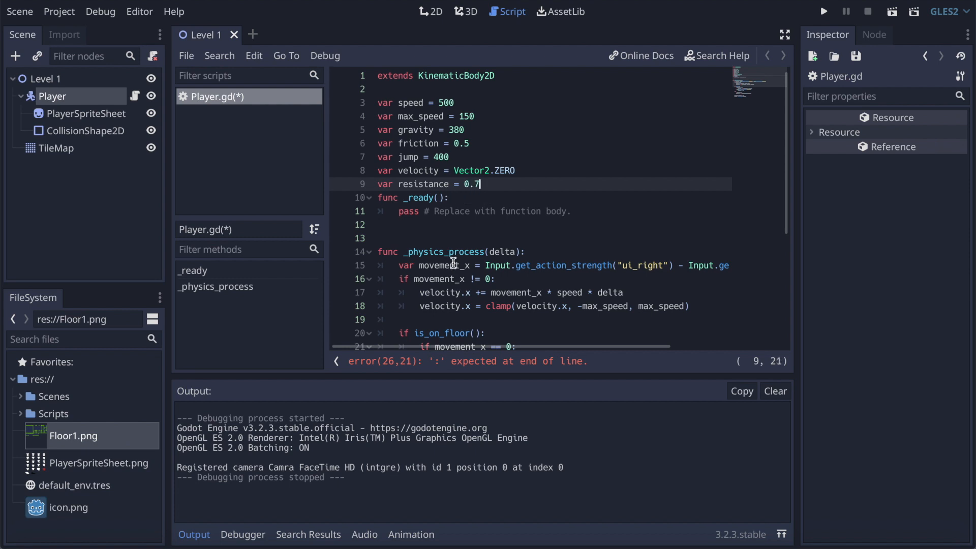
scroll(505, 247, "down", 3)
key("Return")
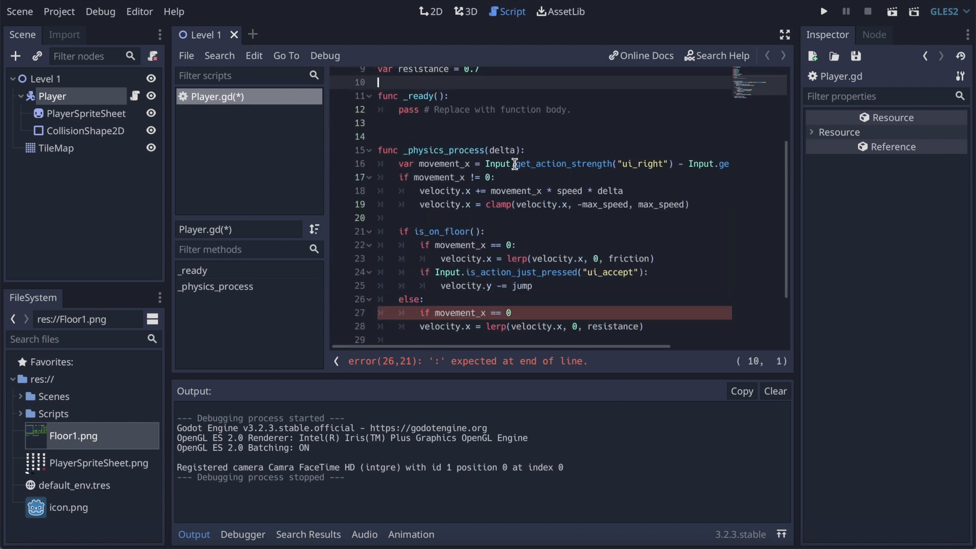
Step: Add the missing colon after if movement_x == 0 in the else branch
scroll(621, 244, "down", 2)
left_click(548, 241)
type(":")
Step: Indent the resistance lerp line one level under the movement_x == 0 condition in the else branch
left_click(574, 298)
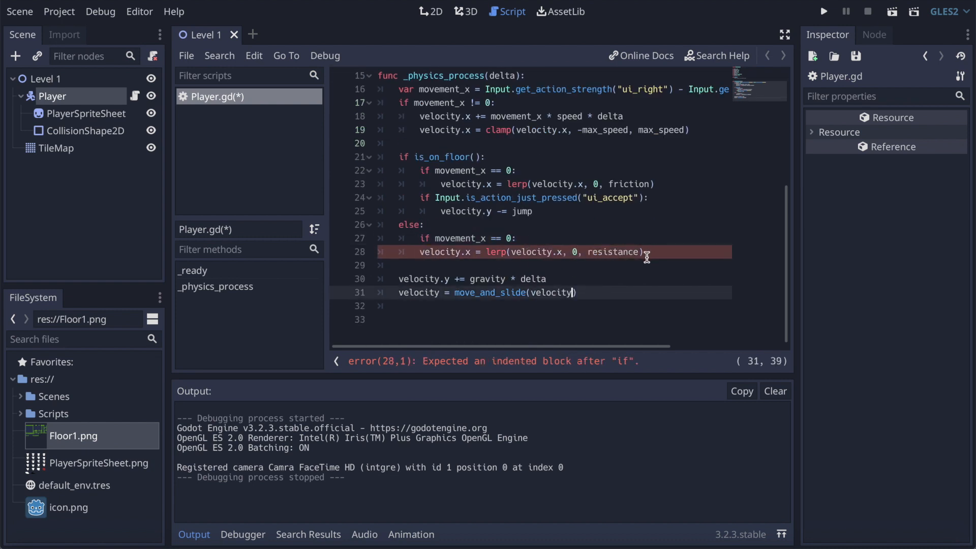
left_click(558, 253)
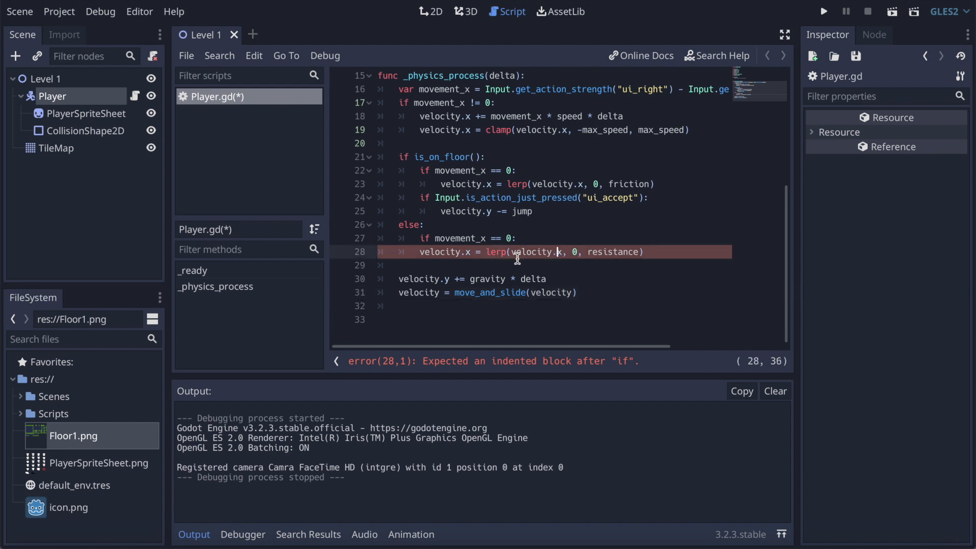
scroll(592, 224, "up", 3)
scroll(593, 224, "up", 2)
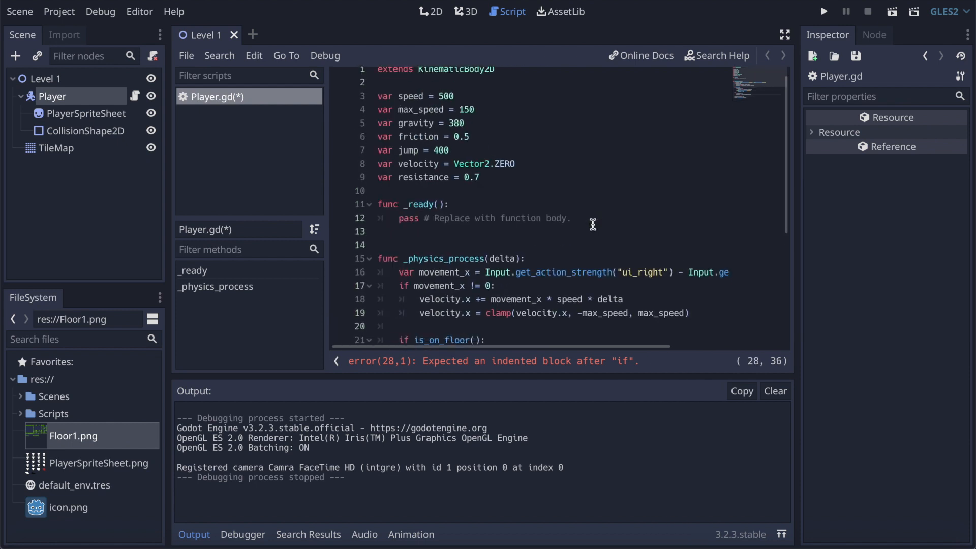
left_click(414, 176)
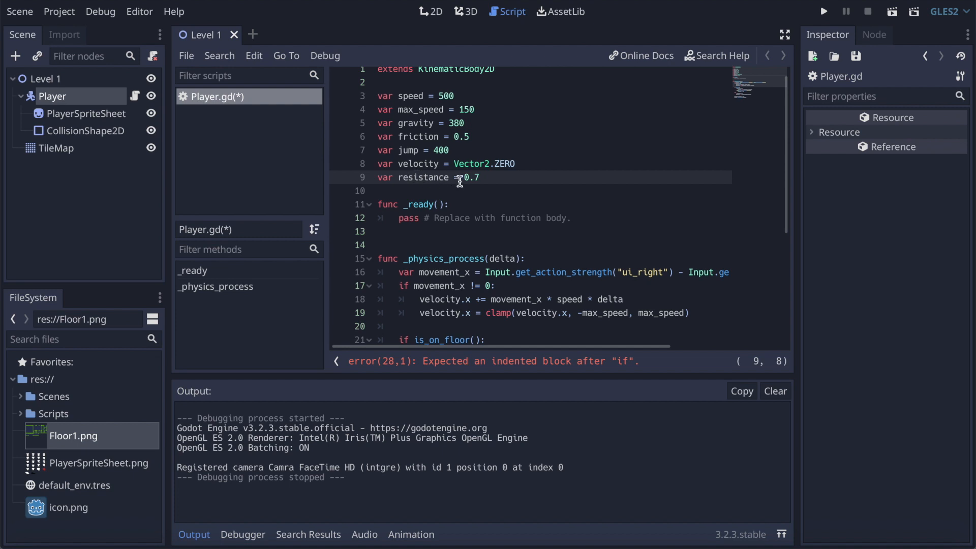
scroll(526, 177, "down", 5)
left_click(424, 253)
key("Tab")
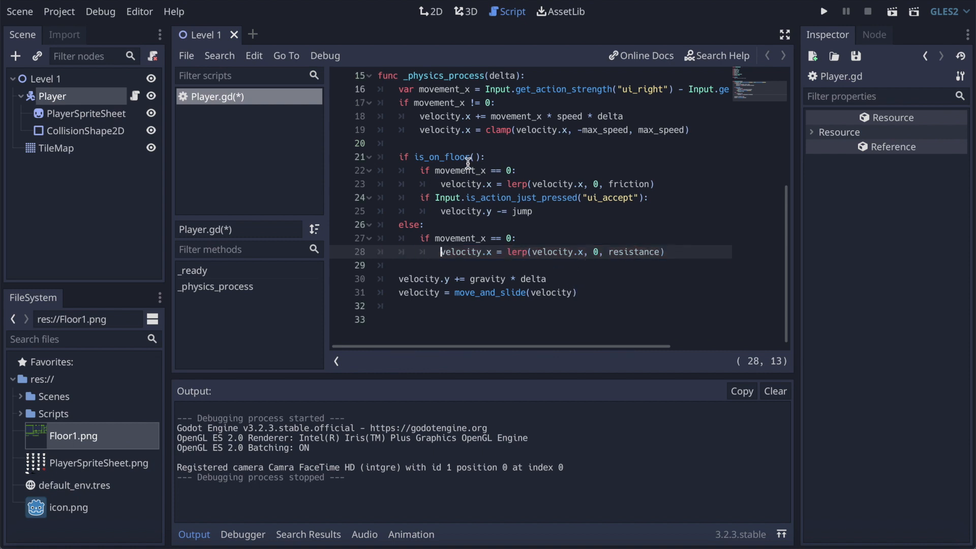
Step: Add Vector2.UP as the second argument of the move_and_slide call
scroll(568, 290, "up", 5)
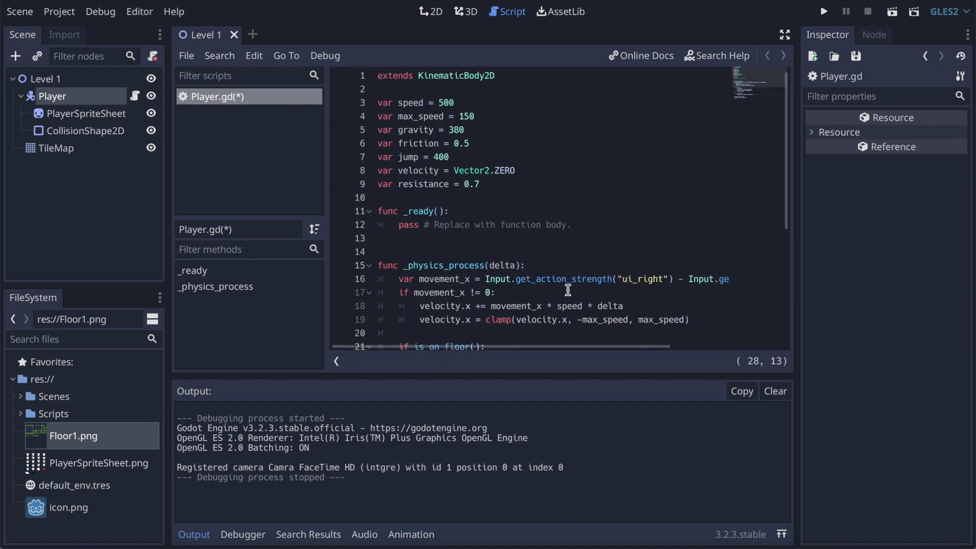
left_click(497, 171)
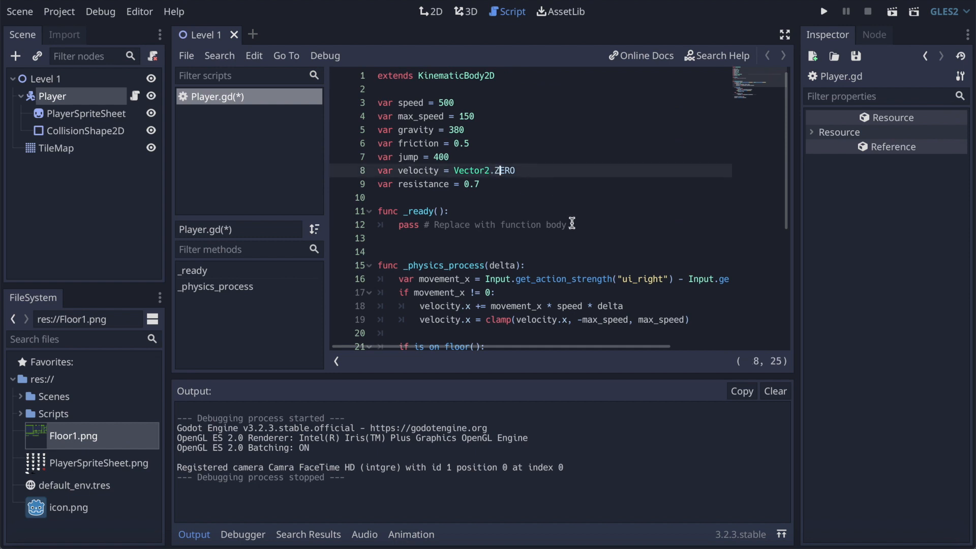
scroll(570, 223, "down", 5)
left_click(573, 293)
type(", ")
type("Vector2")
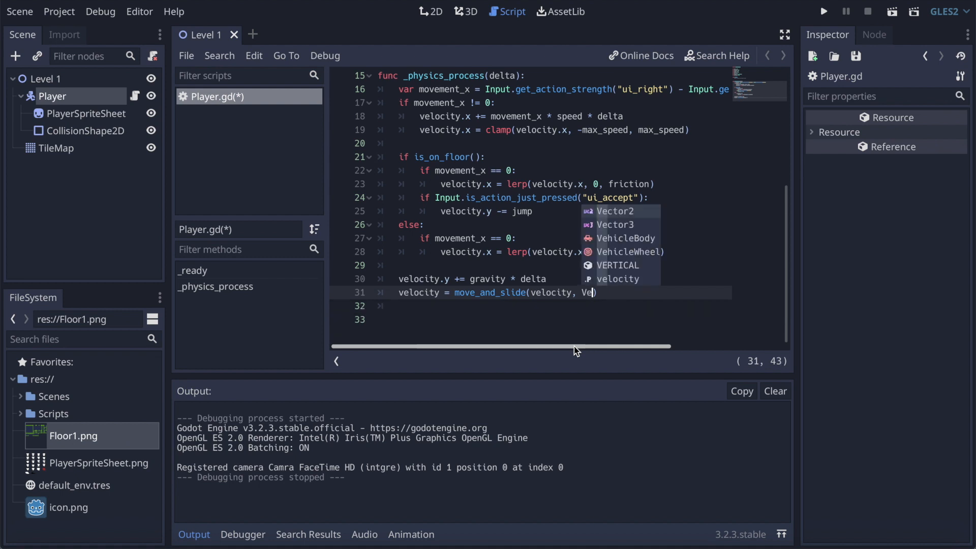
type(".UP")
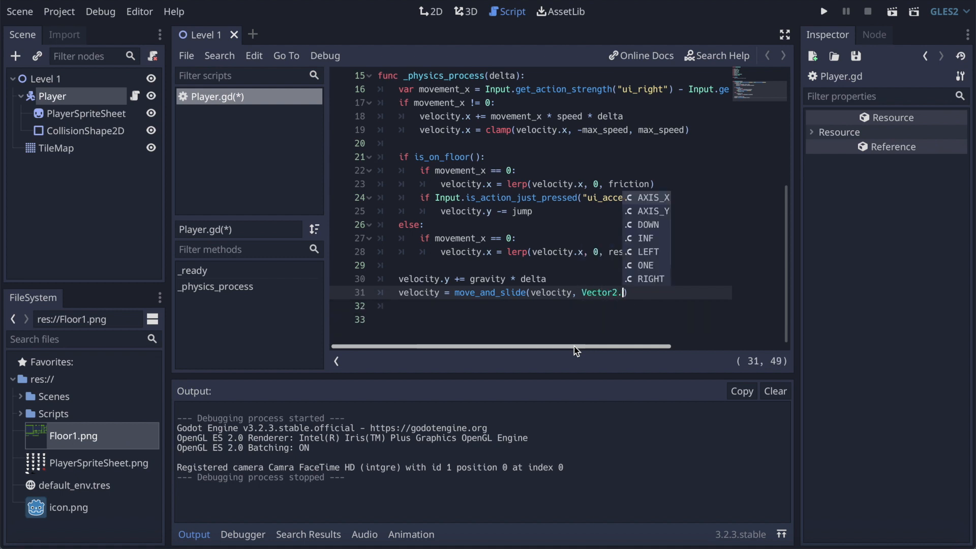
Step: Save Player.gd and run the game to test the player's jump, closing the game window when done
key("ctrl+s")
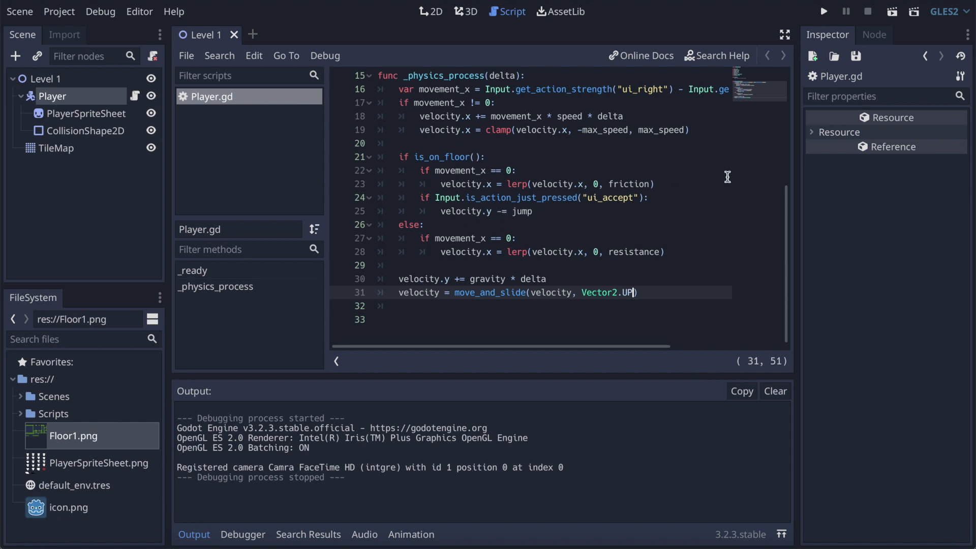
left_click(824, 11)
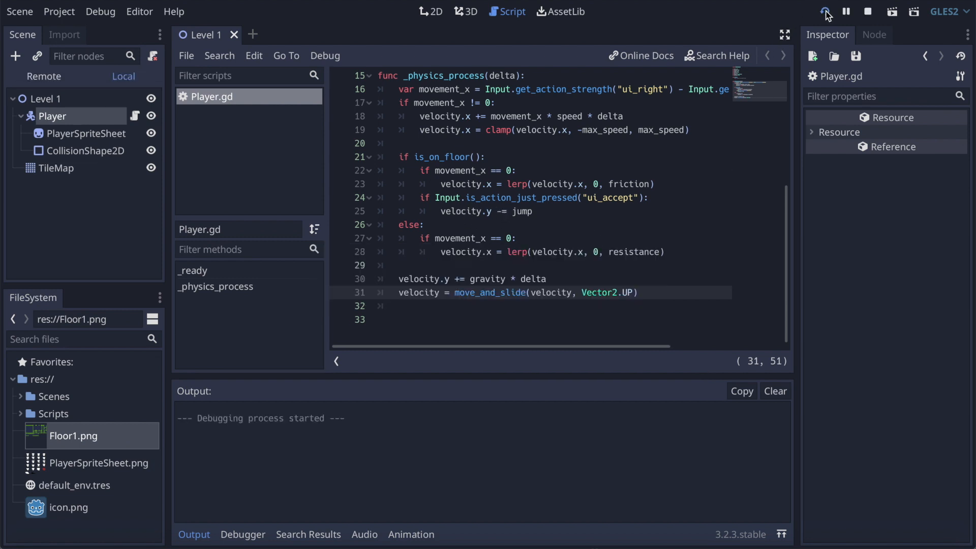
key("Up")
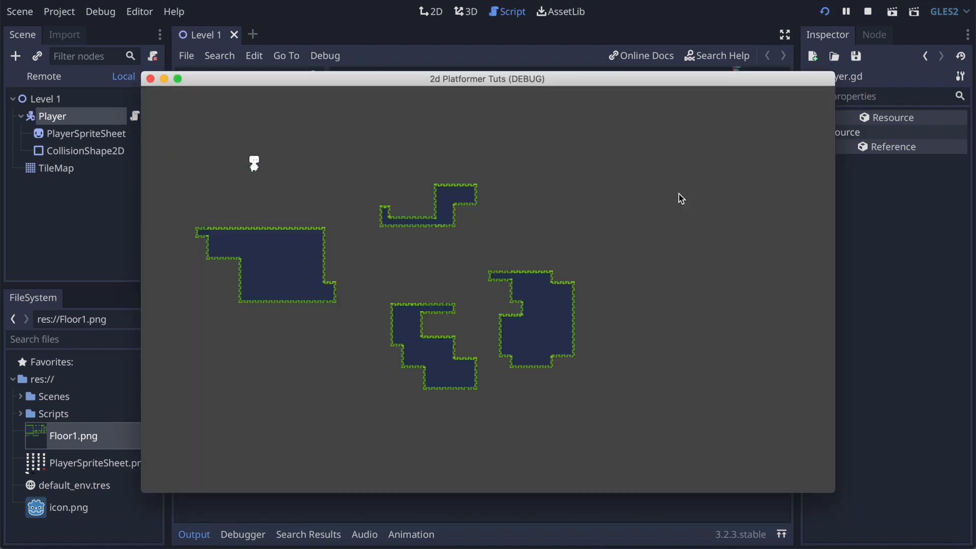
key("Up")
left_click(150, 79)
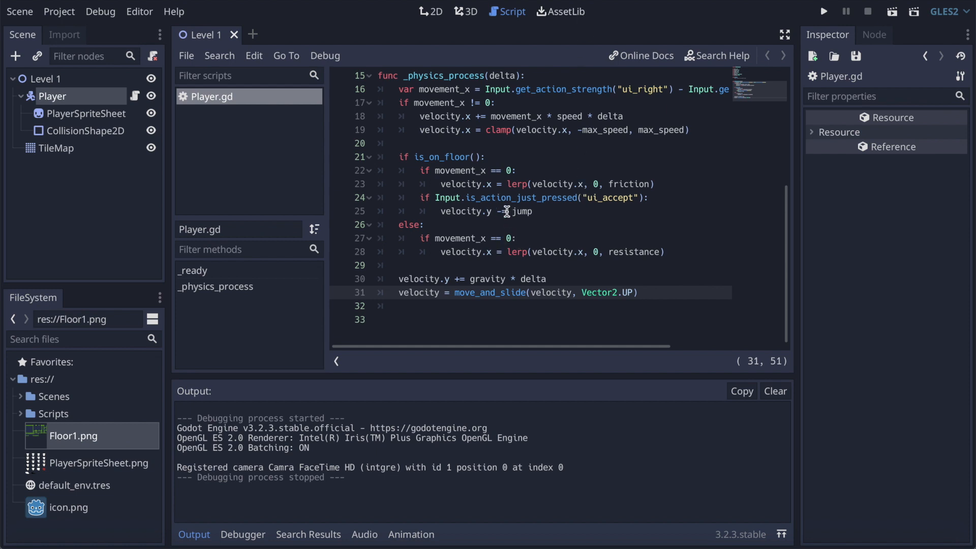
Step: Set the jump variable to 200 in Player.gd and run the game to test the jump height
scroll(497, 212, "up", 5)
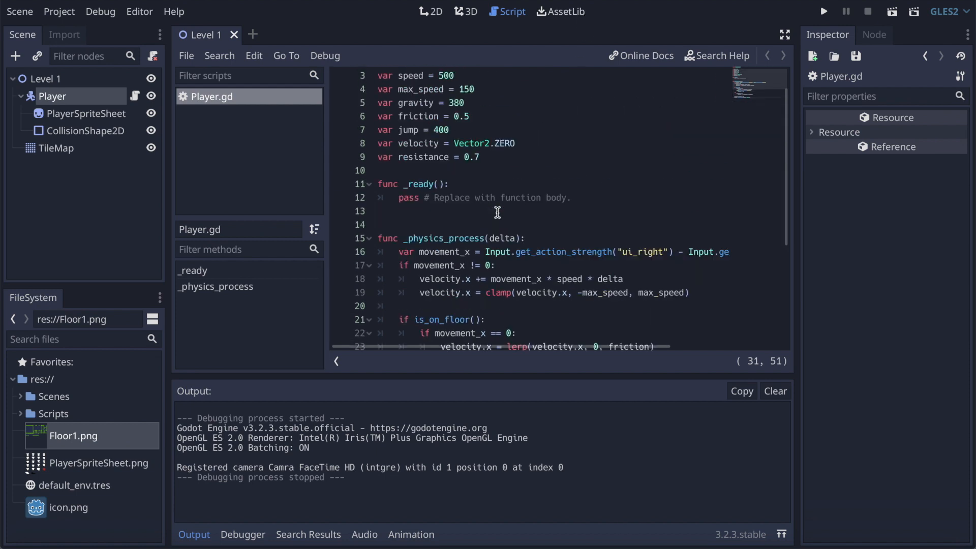
left_click(441, 162)
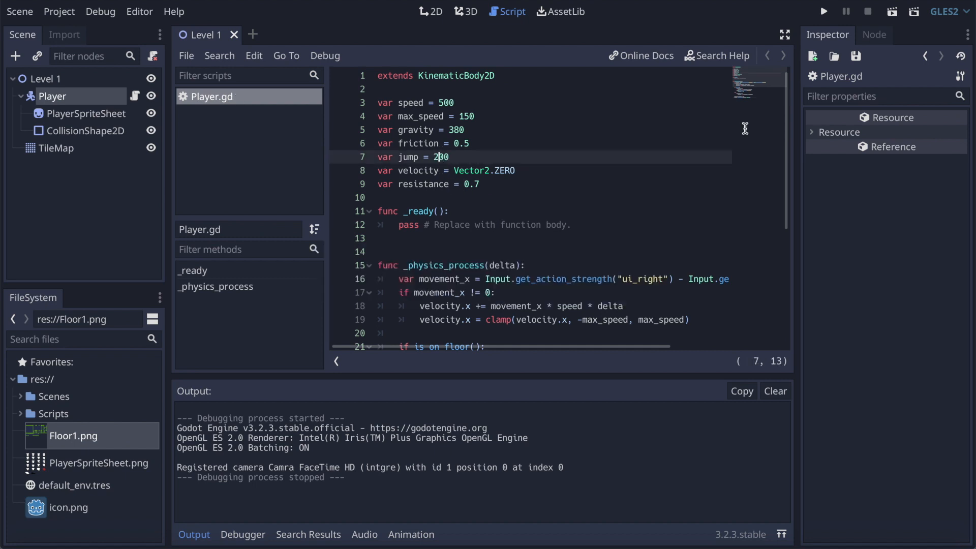
left_click(826, 14)
key("Up")
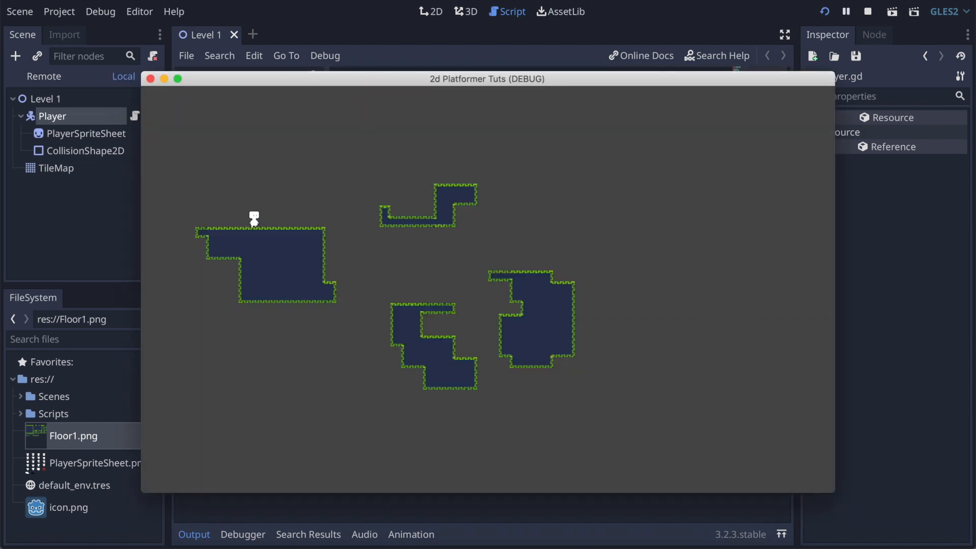
left_click(151, 80)
Step: Set the jump variable to 270 in Player.gd and save
left_click(449, 157)
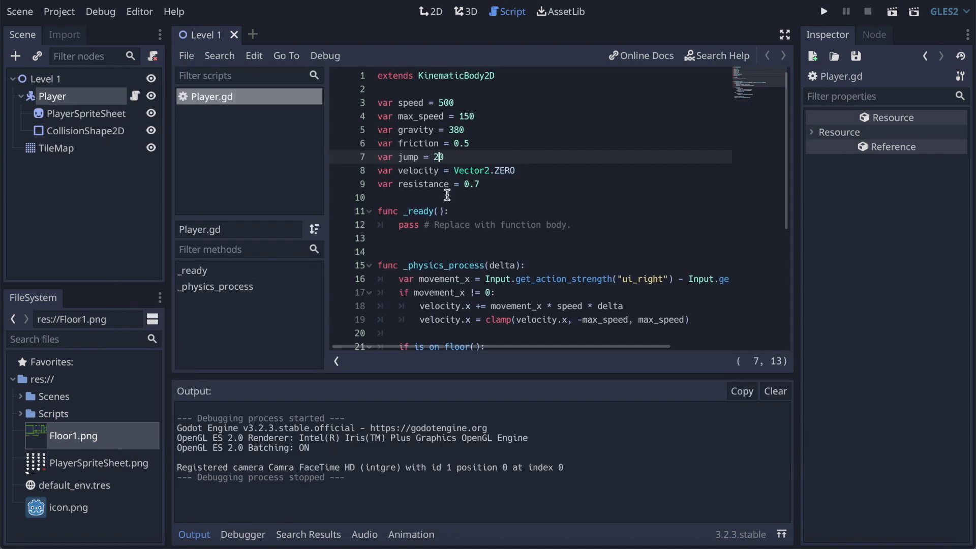
key("ctrl+s")
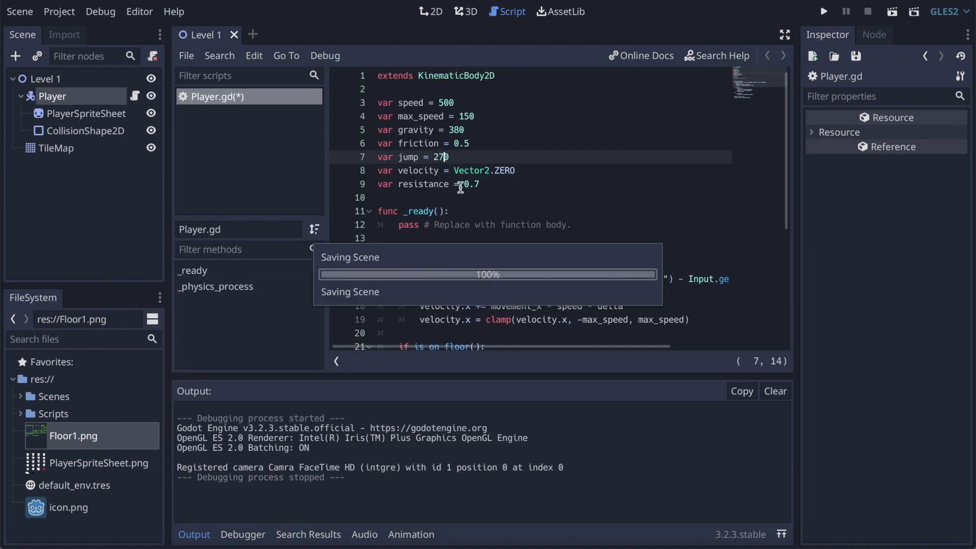
Step: Run the game and test jumping and moving the player in both directions, closing the game window when done
left_click(826, 12)
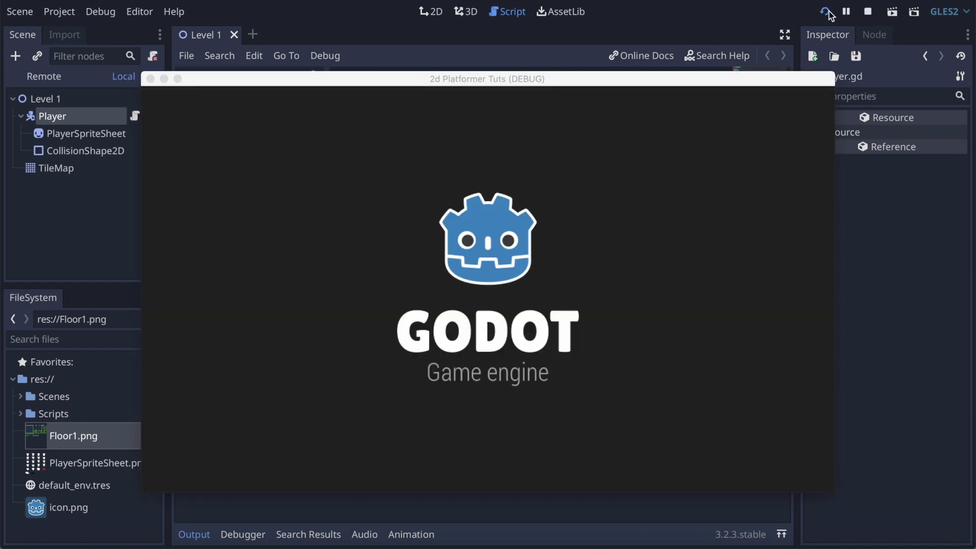
key("Up")
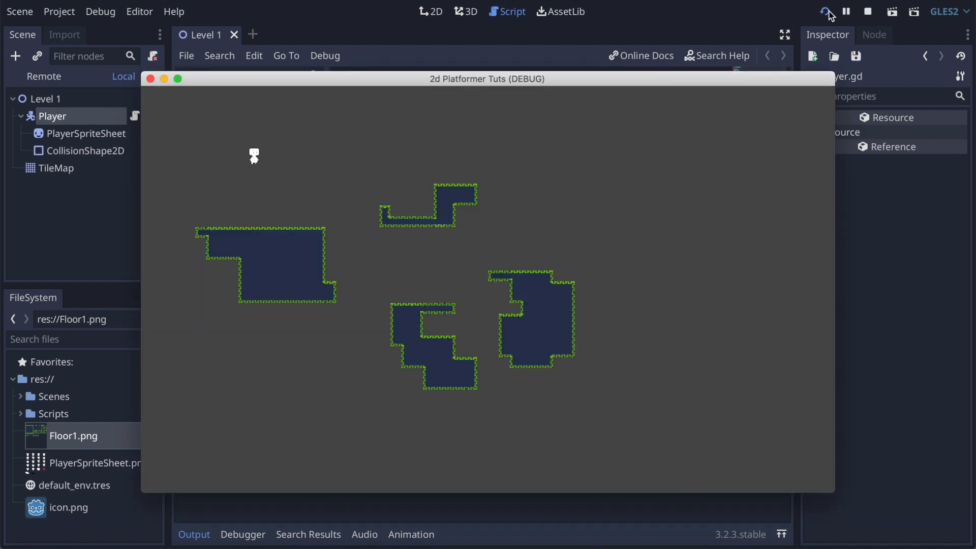
key("Right")
key("Up")
key("Up")
key("Left")
key("Right")
key("Left")
key("Right")
key("Left")
left_click(150, 78)
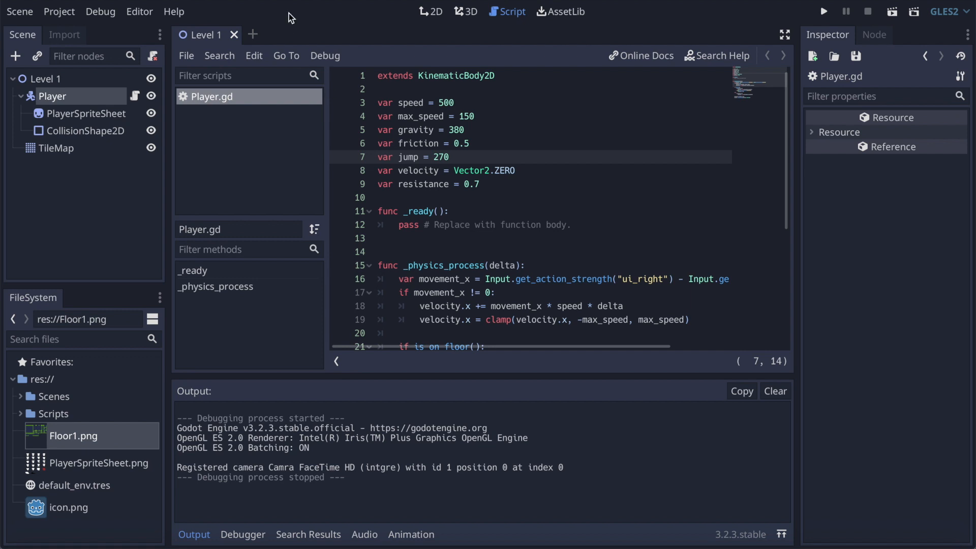
Step: Add a Camera2D node as a child of the Level 1 root node
left_click(51, 80)
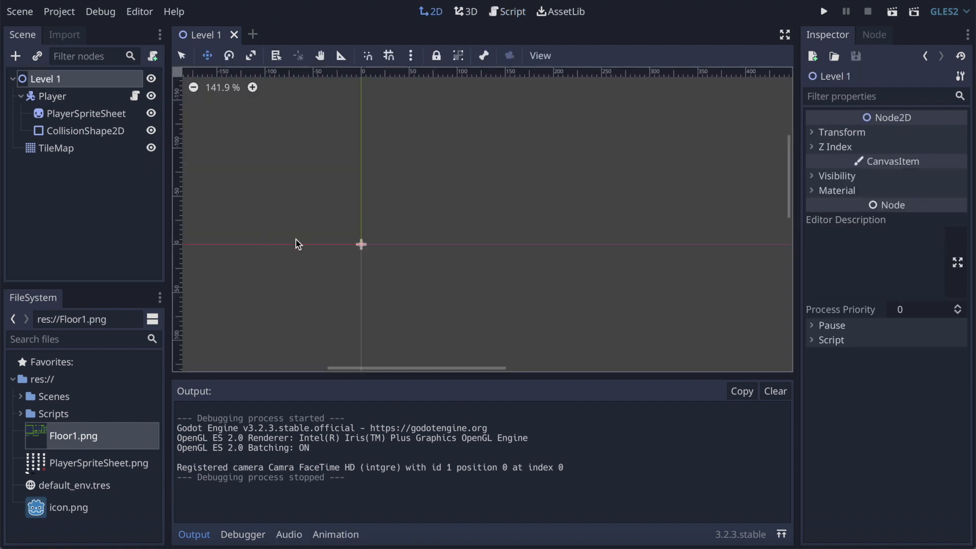
scroll(547, 263, "down", 10)
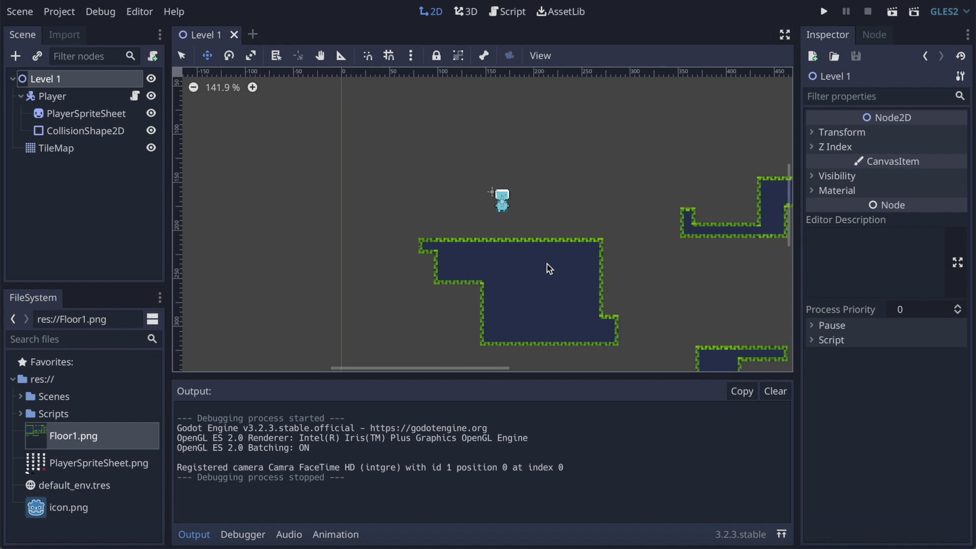
scroll(491, 251, "right", 1)
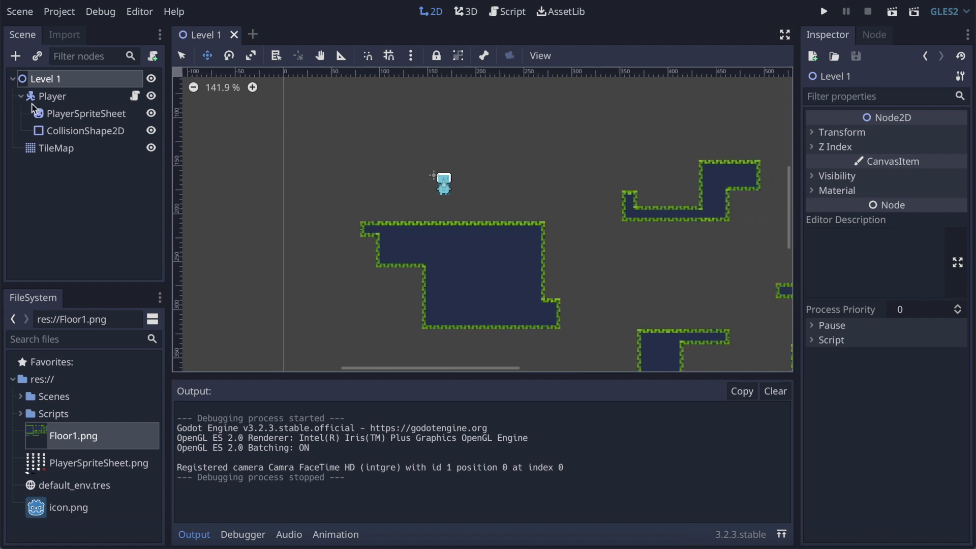
left_click(17, 57)
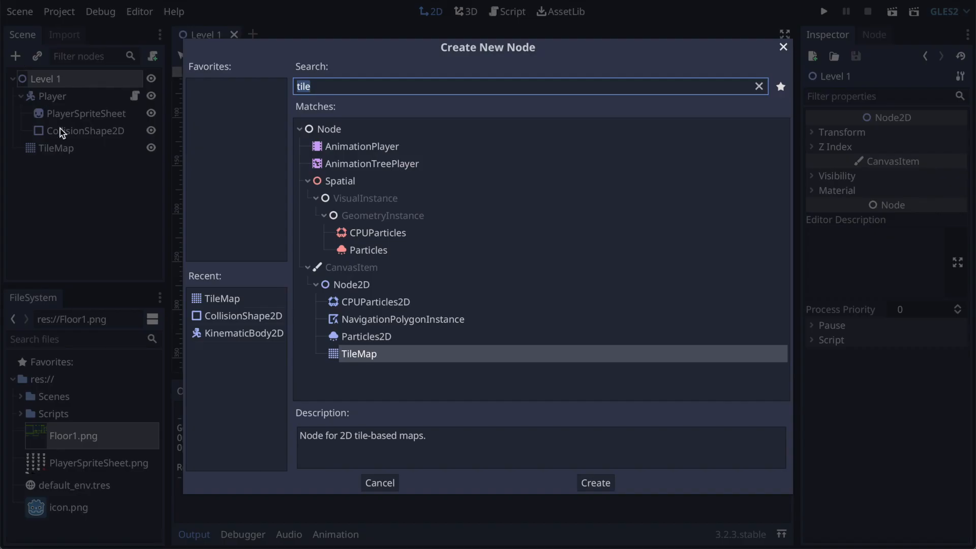
type("camera")
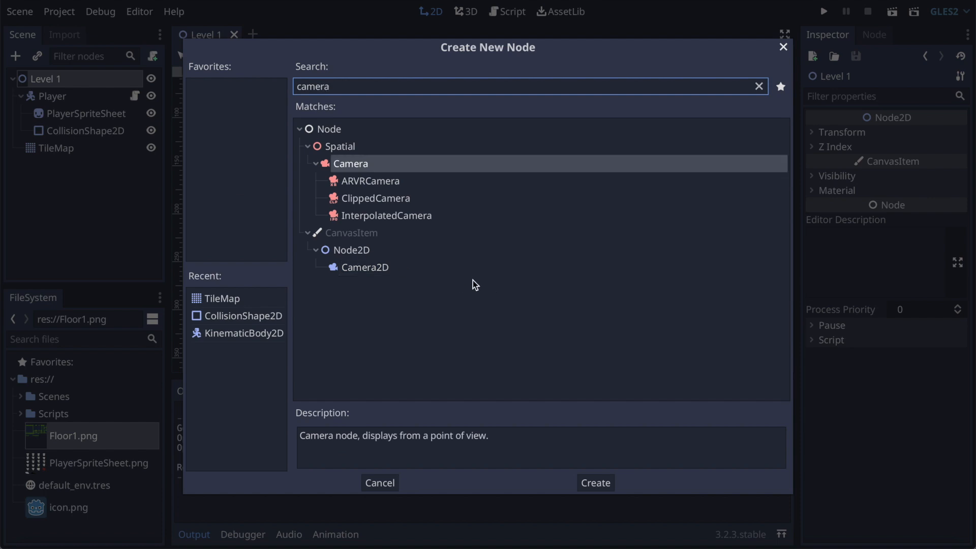
left_click(373, 268)
left_click(599, 483)
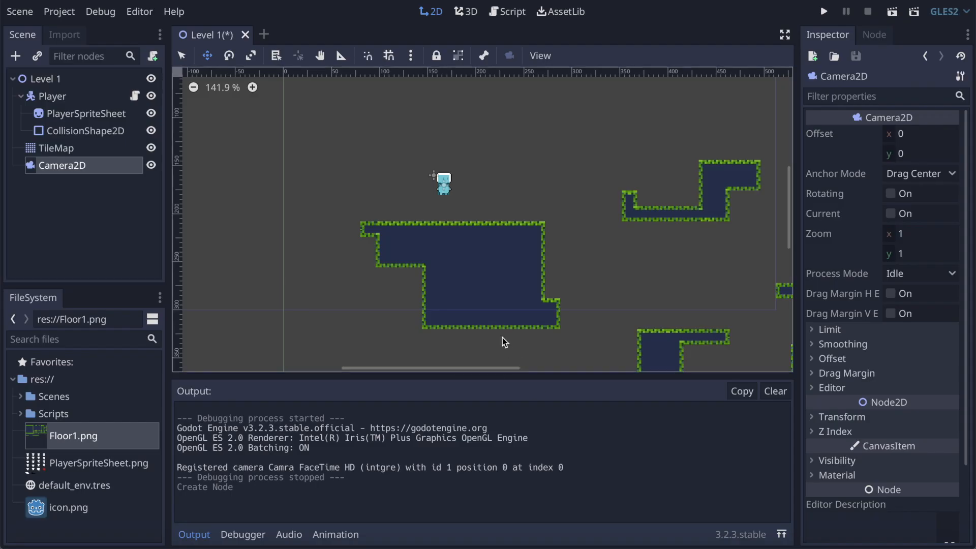
Step: Move the Camera2D from the scene origin to the open space among the four platforms
scroll(584, 266, "down", 10)
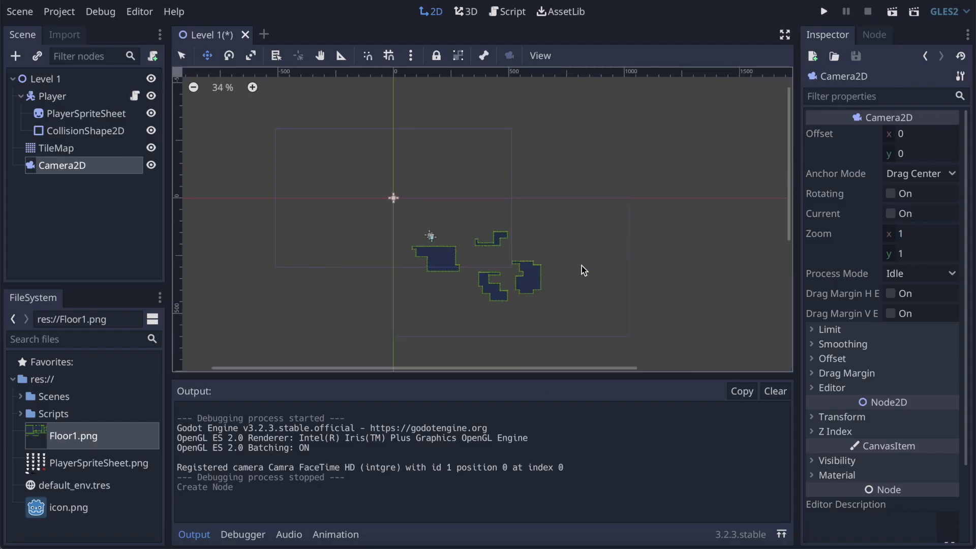
scroll(456, 184, "up", 5)
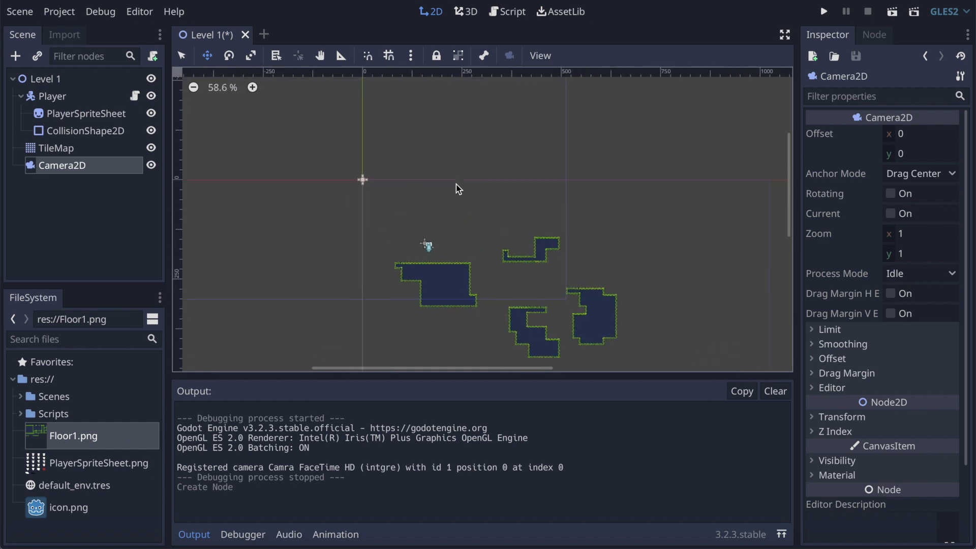
scroll(456, 183, "down", 2)
left_click_drag(371, 162, 537, 264)
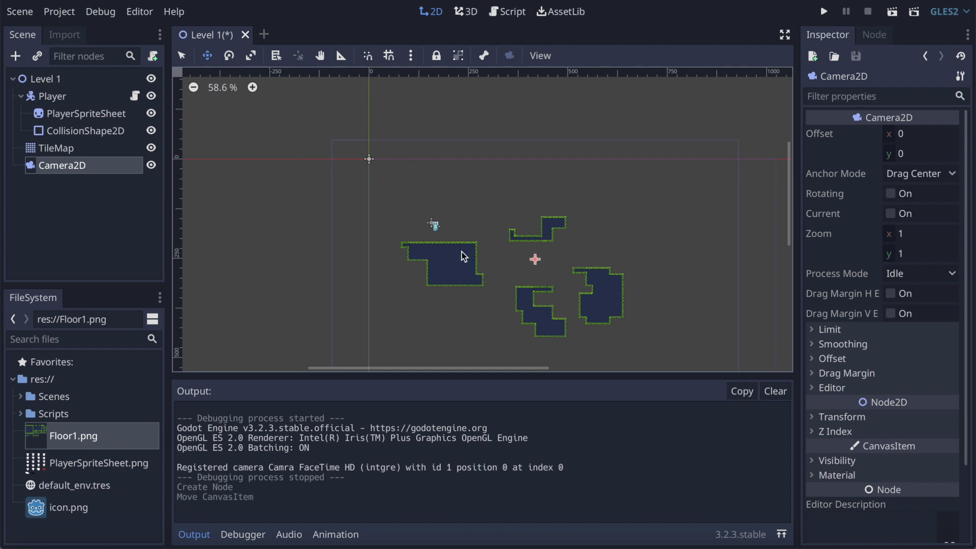
left_click_drag(533, 260, 553, 260)
Step: Set the Camera2D's zoom to 0.5 on both x and y
left_click(917, 231)
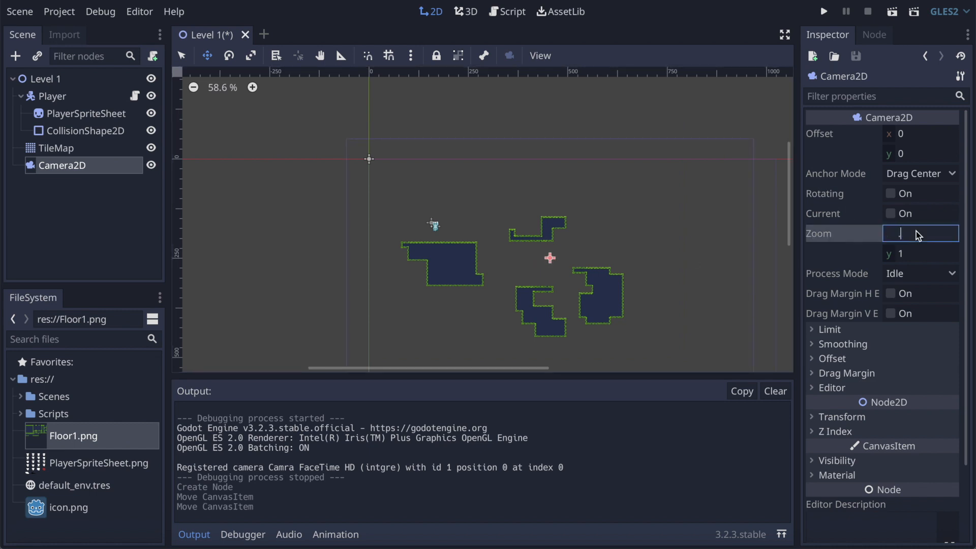
left_click(911, 252)
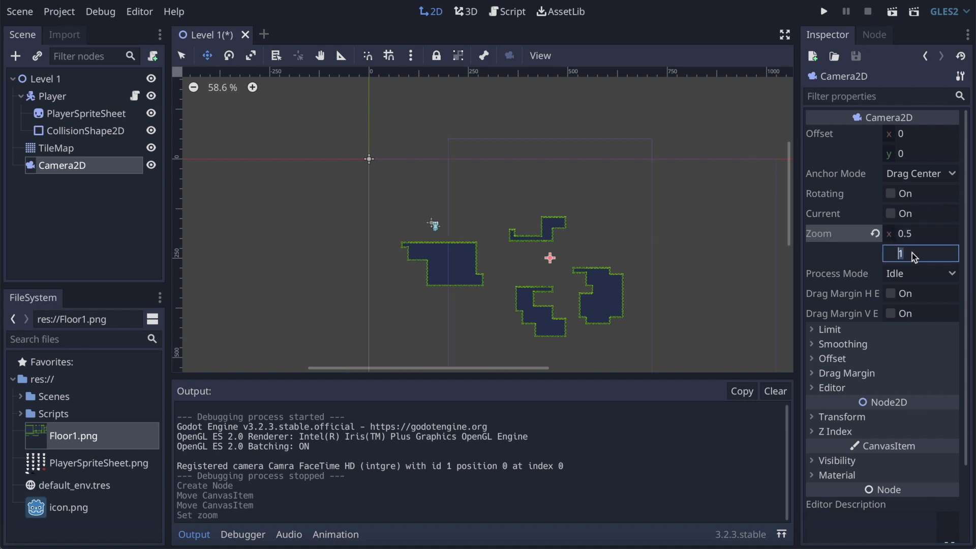
key("Return")
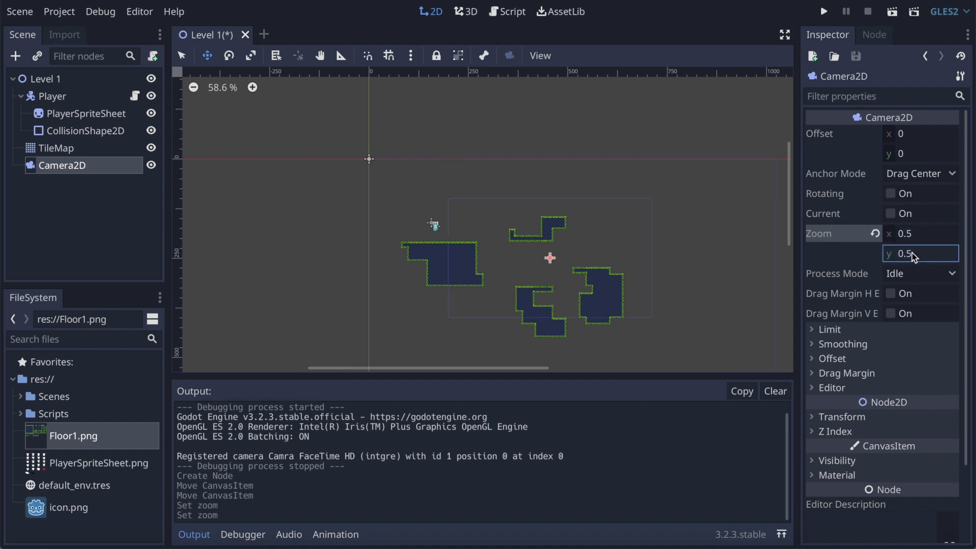
Step: Reposition the Camera2D between the large starting platform and the upper platform, and set its zoom to 0.7 on both x and y
left_click_drag(547, 258, 489, 236)
left_click(912, 241)
type(".7")
key("Return")
left_click(926, 254)
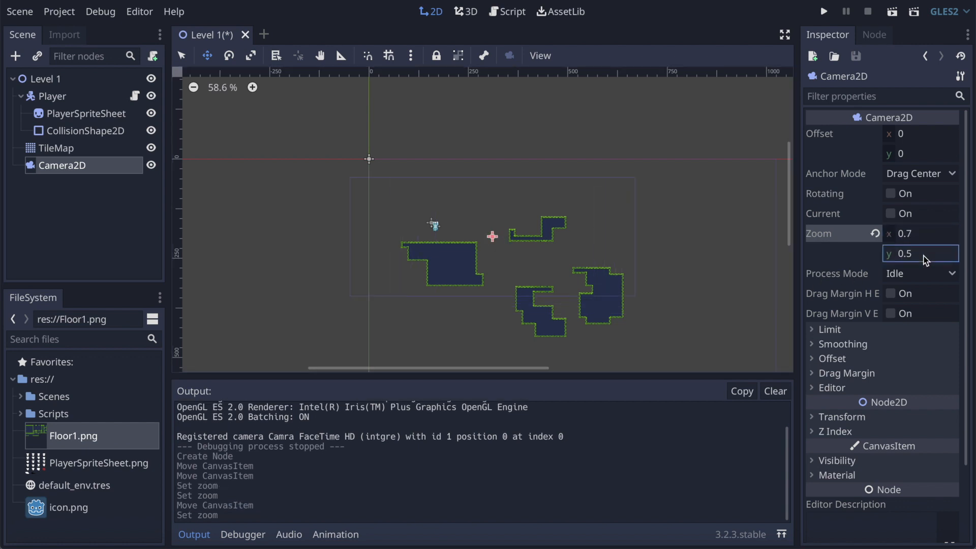
type(".7")
key("Return")
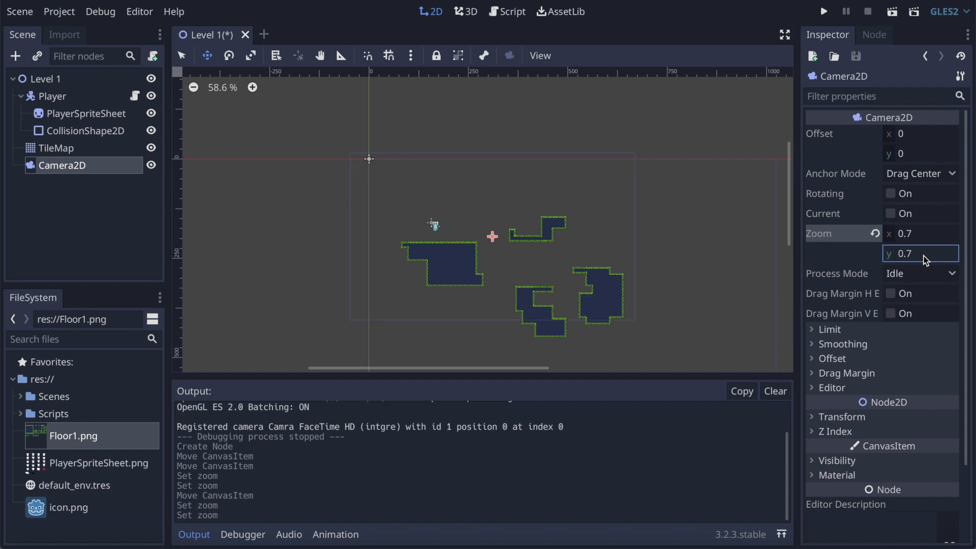
left_click(580, 260)
Step: Run the game to check the camera framing while moving the player, and close the game window
left_click(824, 12)
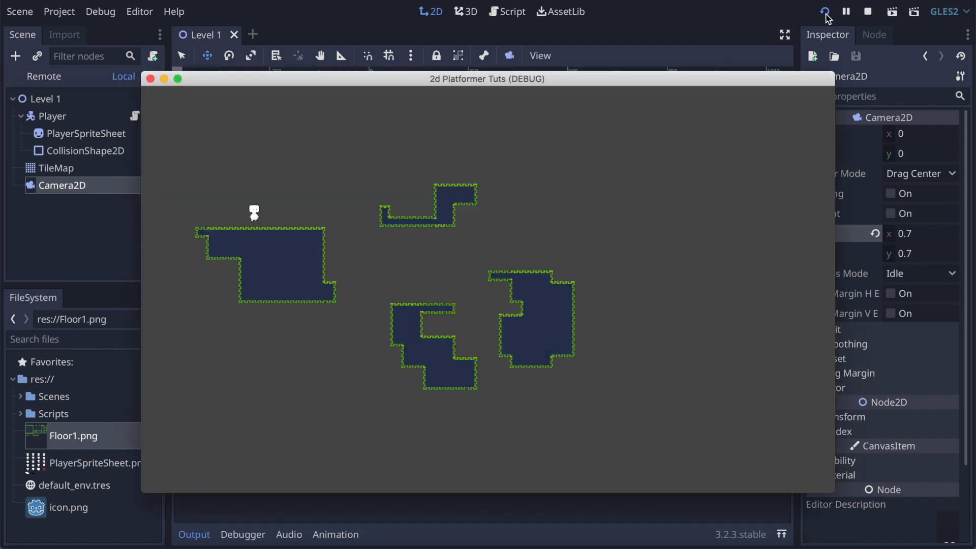
key("Right")
key("Left")
key("Right")
key("Right")
left_click(151, 80)
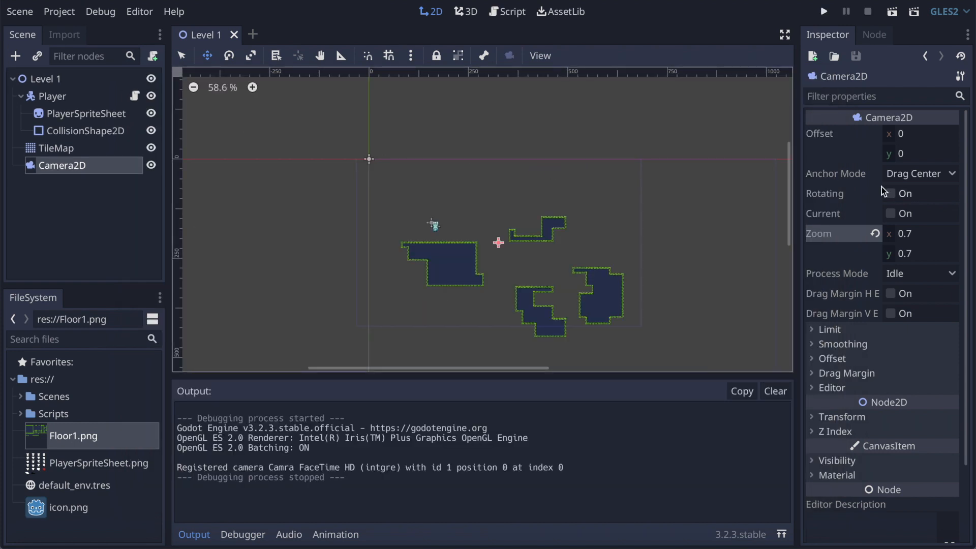
Step: Make the Camera2D the current camera and test-run the level, moving the player back and forth
left_click(890, 214)
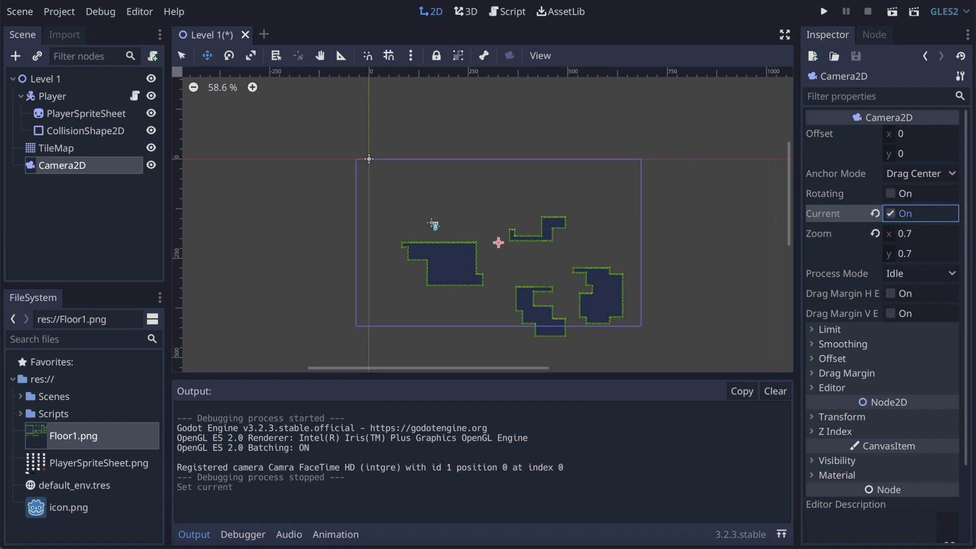
left_click(825, 11)
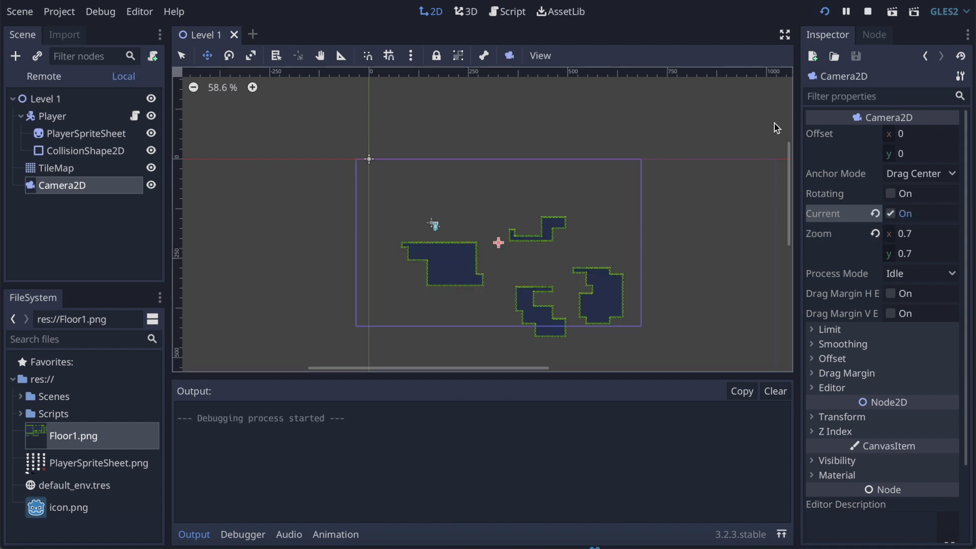
key("Right")
key("Left")
key("Right")
key("Left")
key("Right")
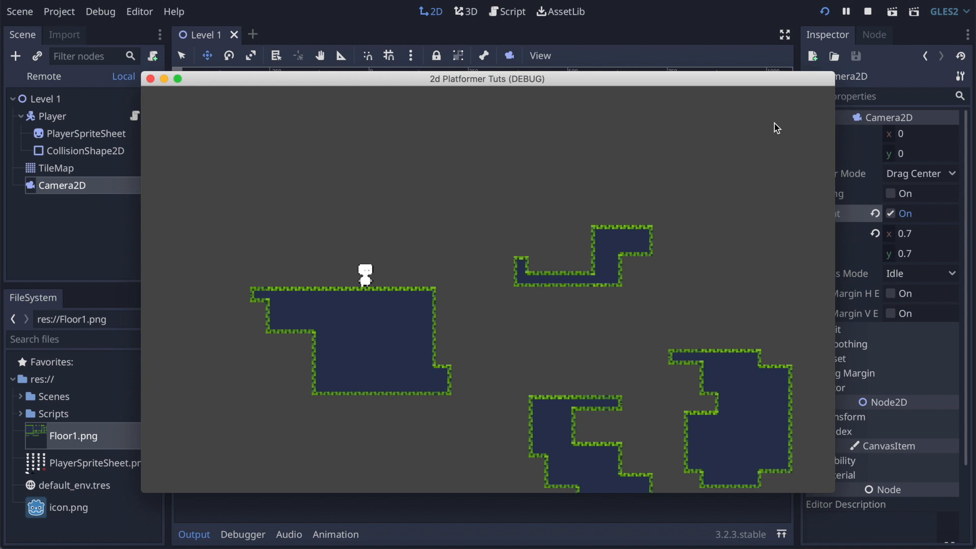
key("Left")
key("Right")
key("Left")
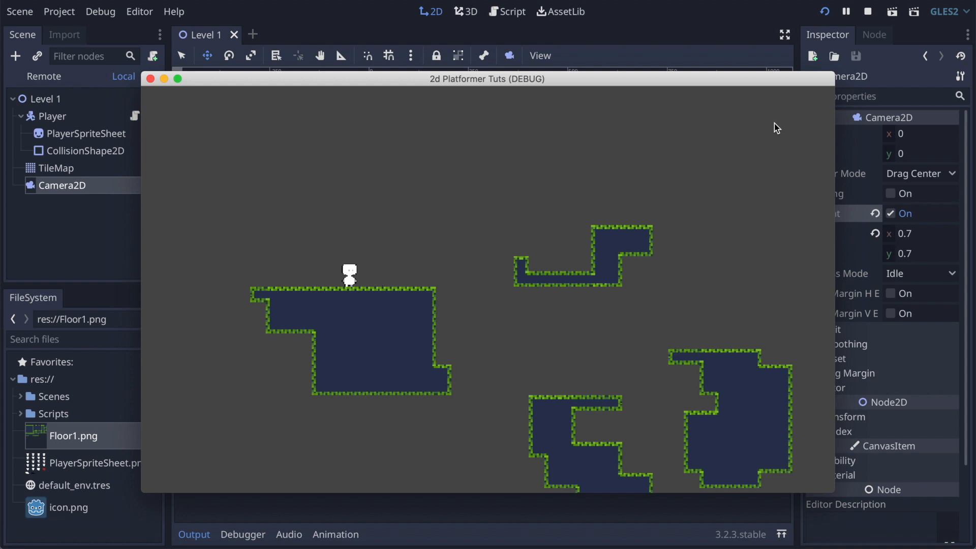
left_click(149, 78)
Step: Rename the Player's PlayerSpriteSheet node to Sprite
left_click(50, 96)
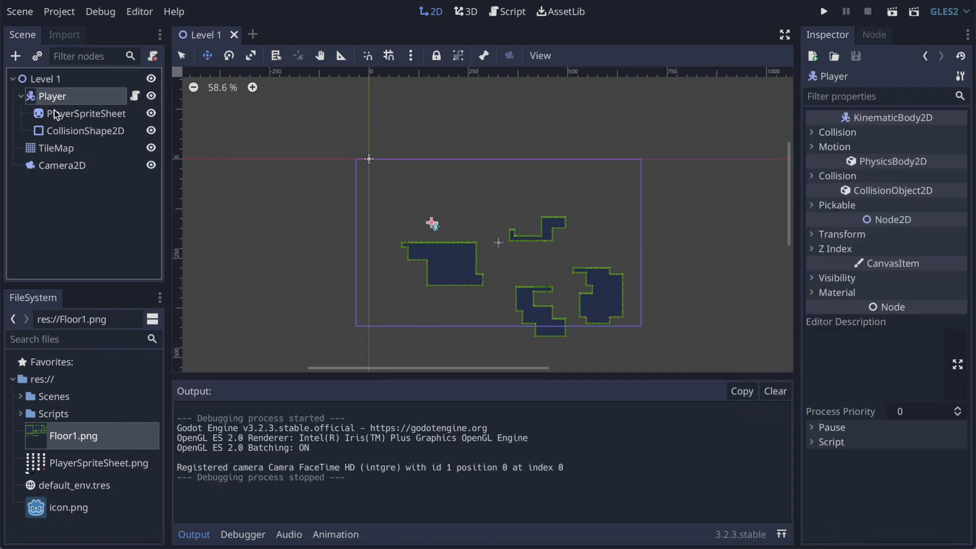
left_click(71, 114)
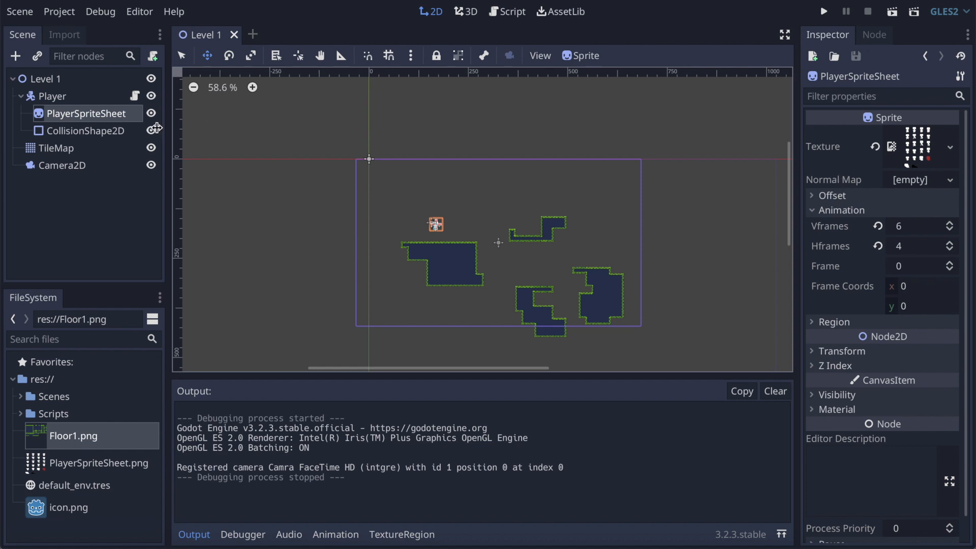
left_click(65, 115)
left_click(65, 115)
type("Sp")
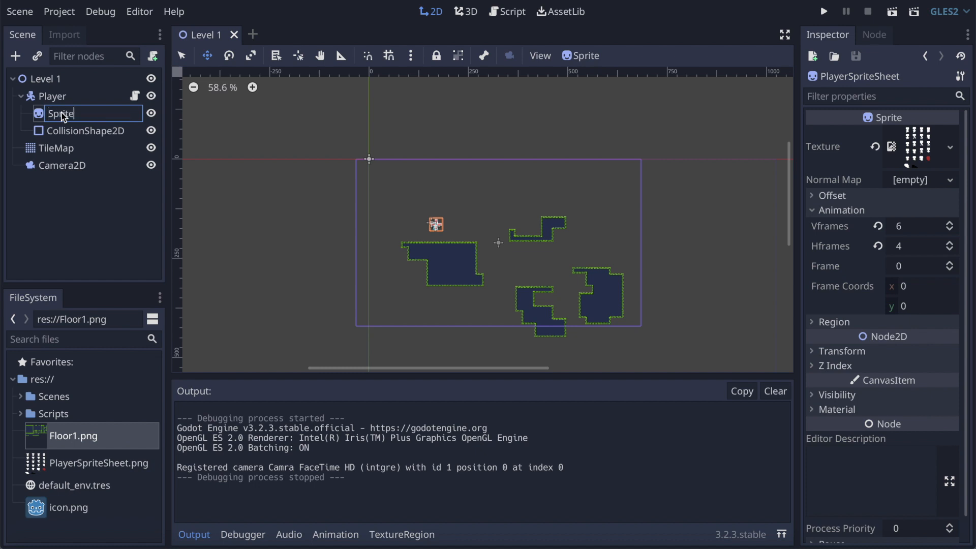
type("rite")
key("Return")
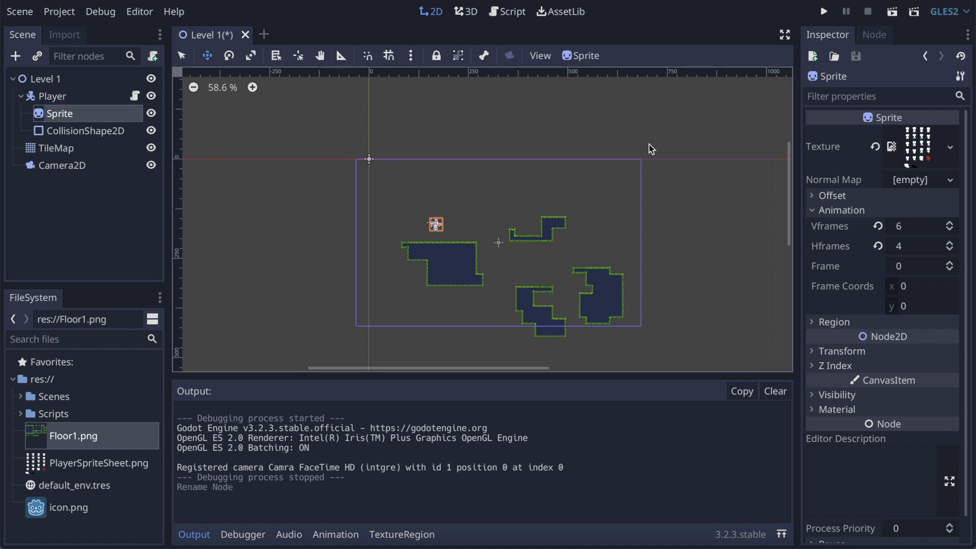
Step: Toggle the Sprite's Flip H option on and off to preview horizontal mirroring, leaving it off
left_click(829, 197)
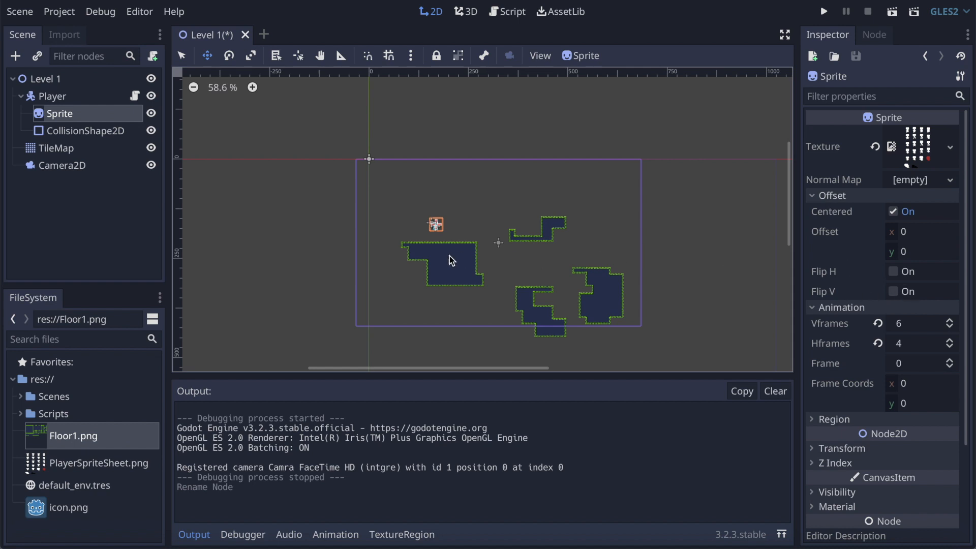
scroll(453, 237, "up", 10)
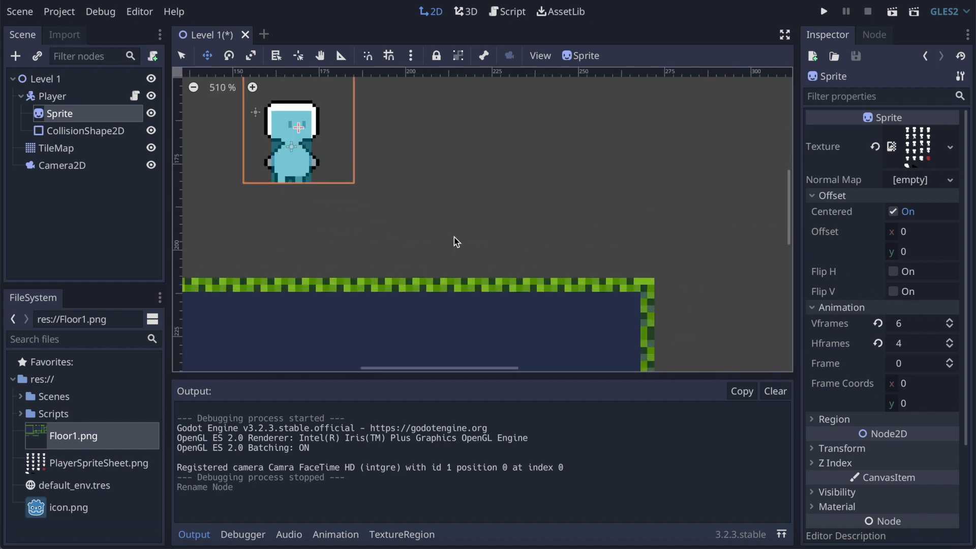
left_click(897, 277)
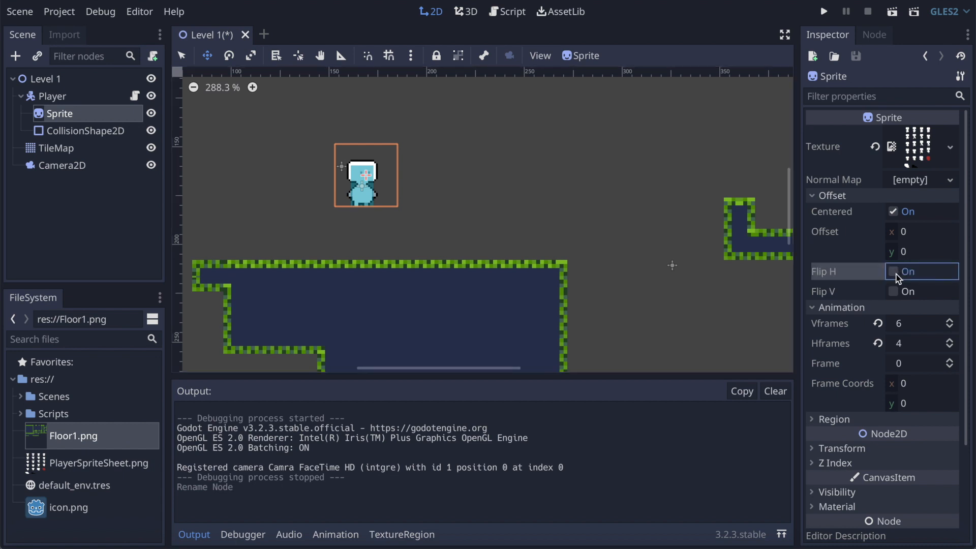
left_click(897, 277)
left_click(897, 278)
left_click(897, 278)
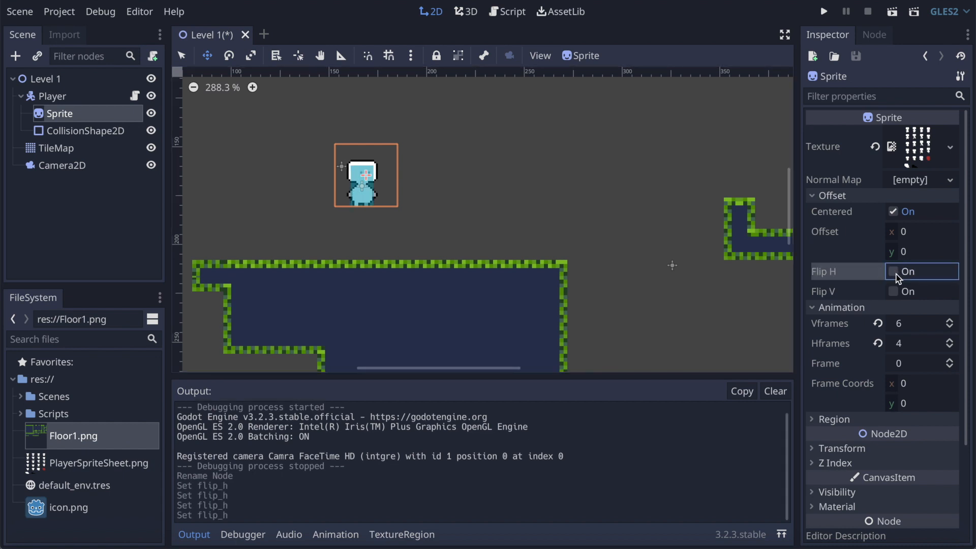
left_click(897, 278)
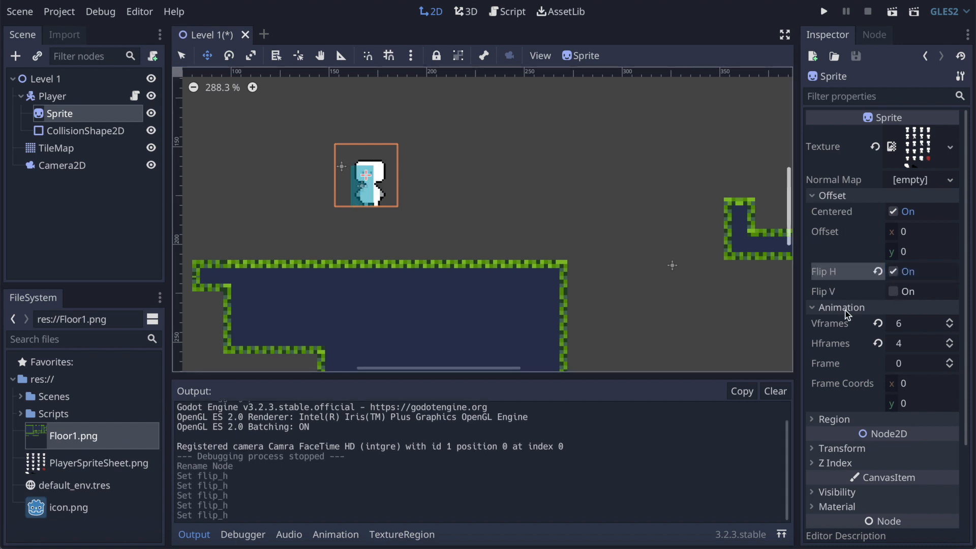
left_click(899, 273)
left_click(899, 273)
left_click(898, 273)
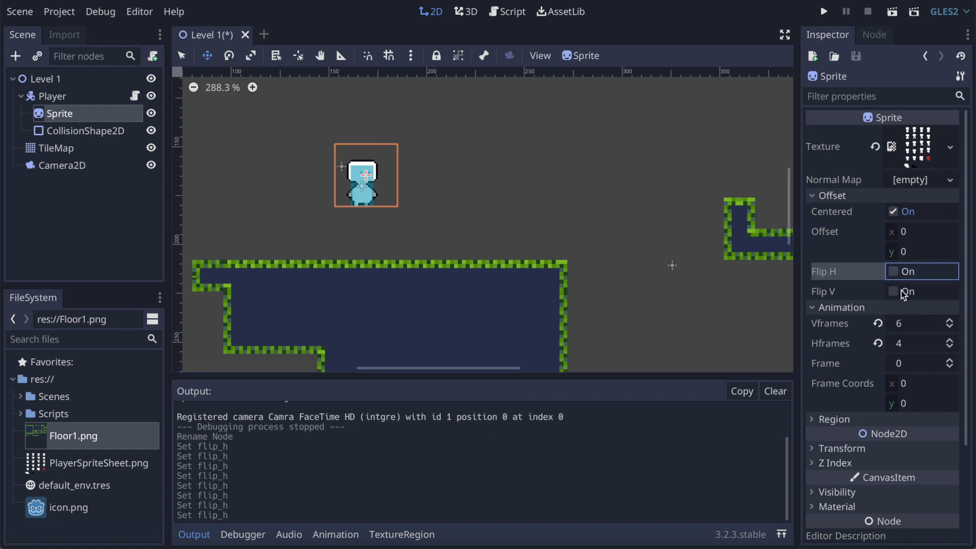
Step: Toggle the Sprite's Flip V option on and off to preview vertical mirroring, leaving it off
left_click(903, 297)
left_click(898, 300)
left_click(898, 297)
left_click(897, 297)
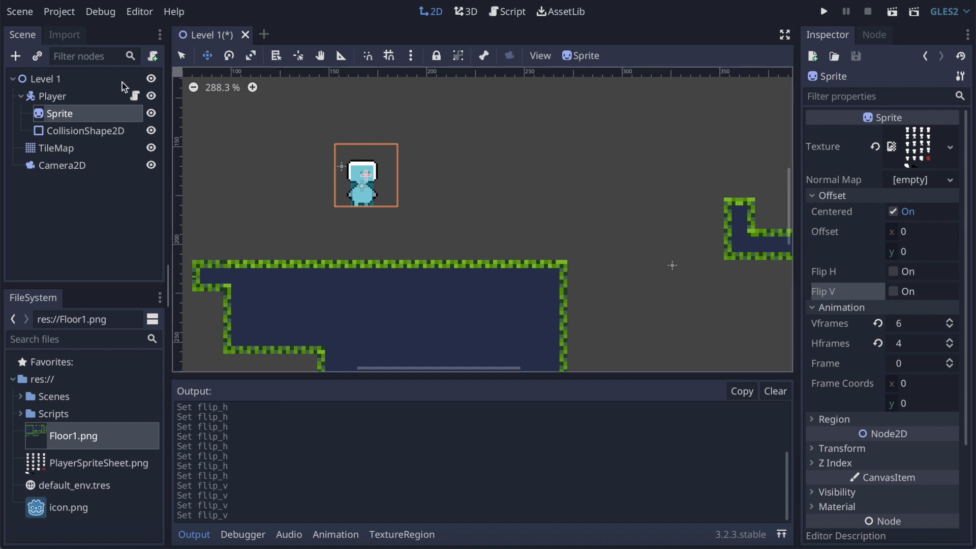
Step: In the Player script, declare onready var sprite = $Sprite below the resistance variable
left_click(134, 96)
left_click(492, 187)
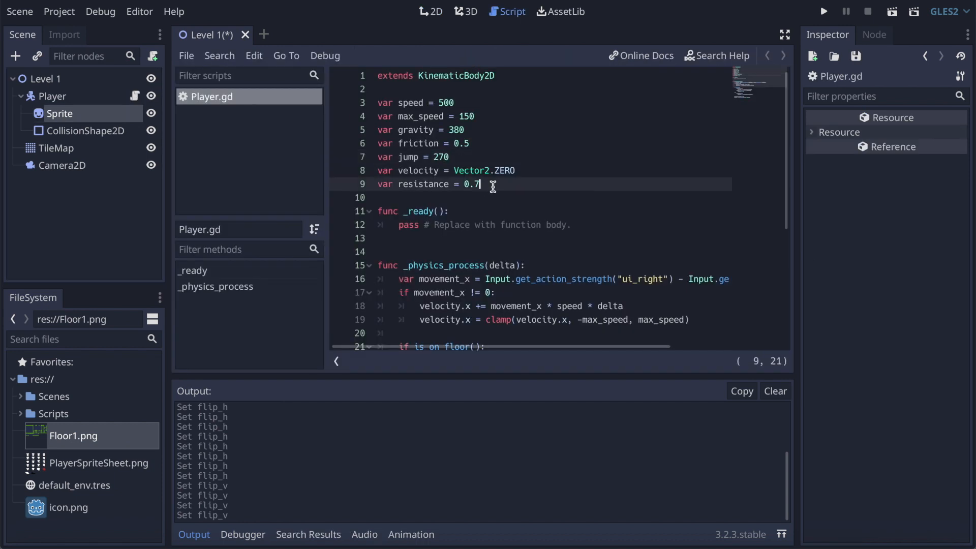
key("Return")
key("Return")
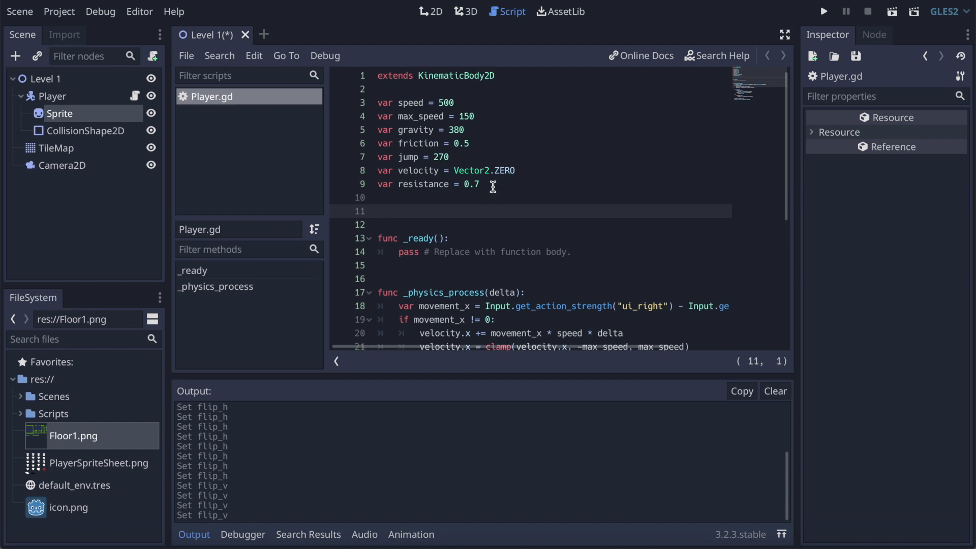
type("onread")
key("Return")
type("var")
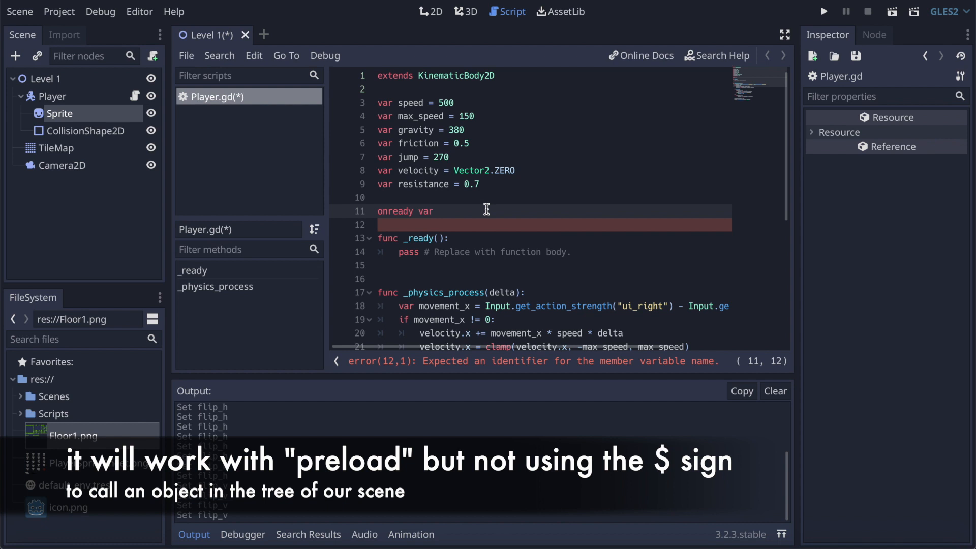
type("sprite = $")
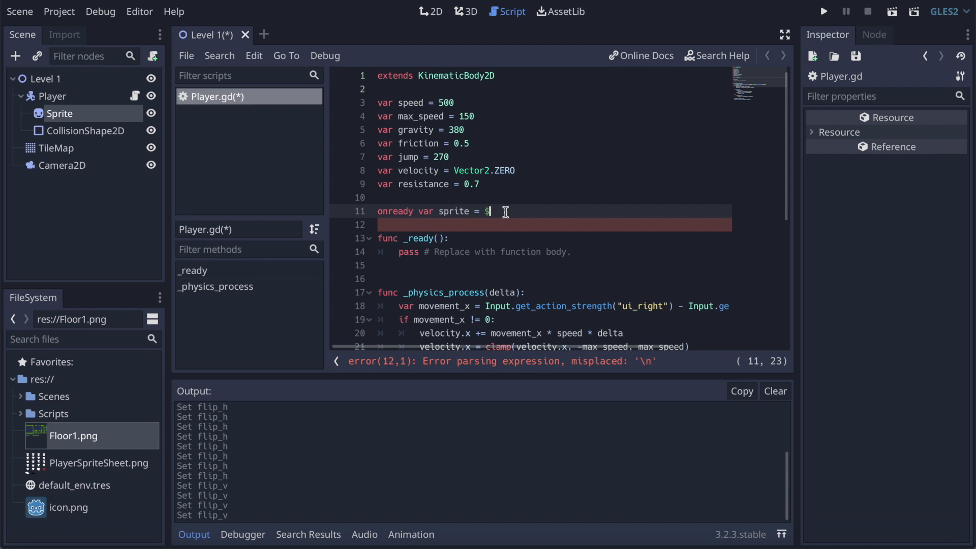
type("Sprite")
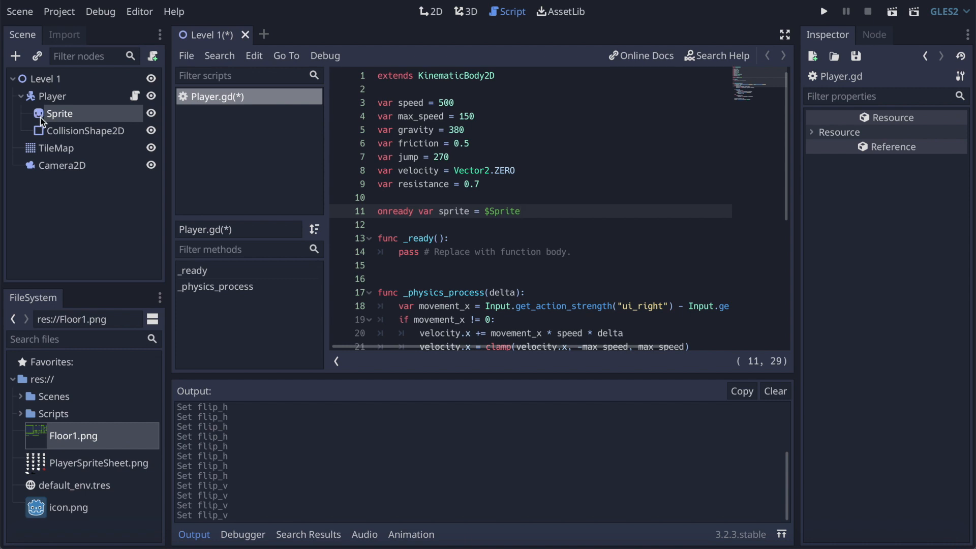
Step: Add the line sprite.flip_ = movement_x < 0 after the velocity clamp inside the movement_x != 0 block of _physics_process
left_click(461, 215)
scroll(474, 243, "down", 2)
scroll(473, 243, "down", 2)
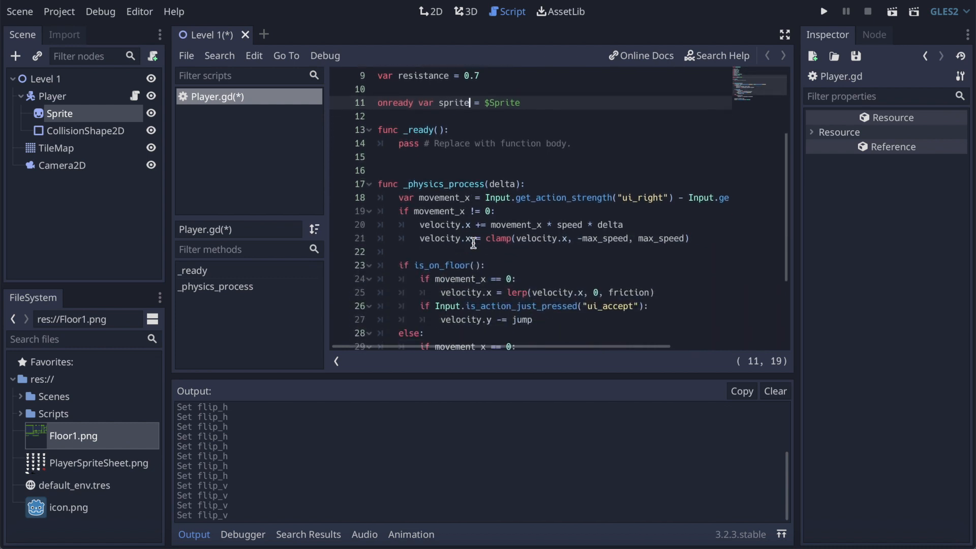
left_click(510, 172)
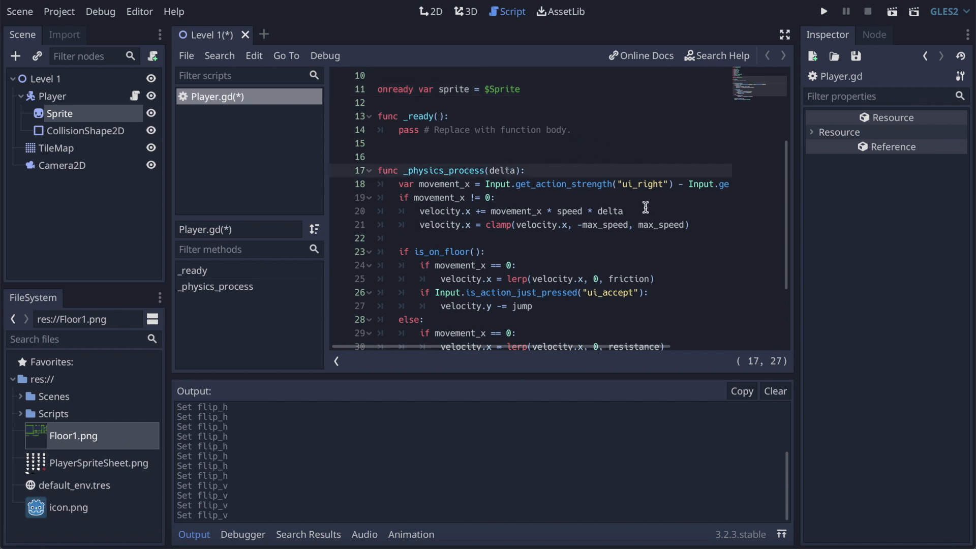
left_click(460, 90)
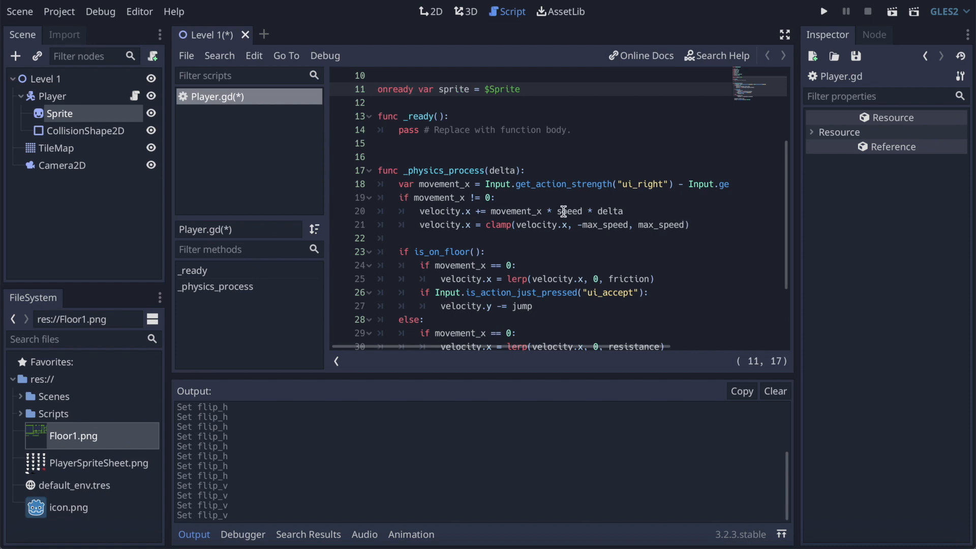
left_click(697, 224)
key("Return")
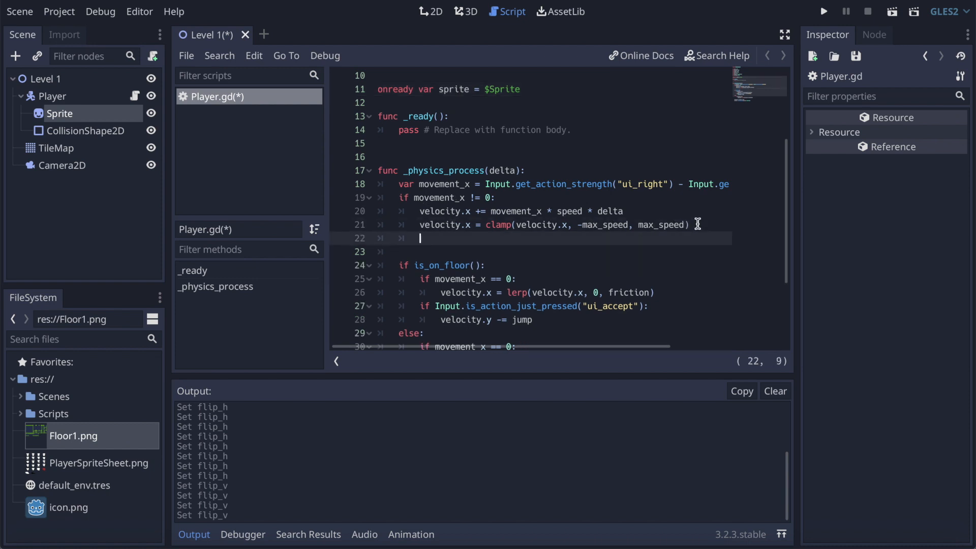
type("sprite.")
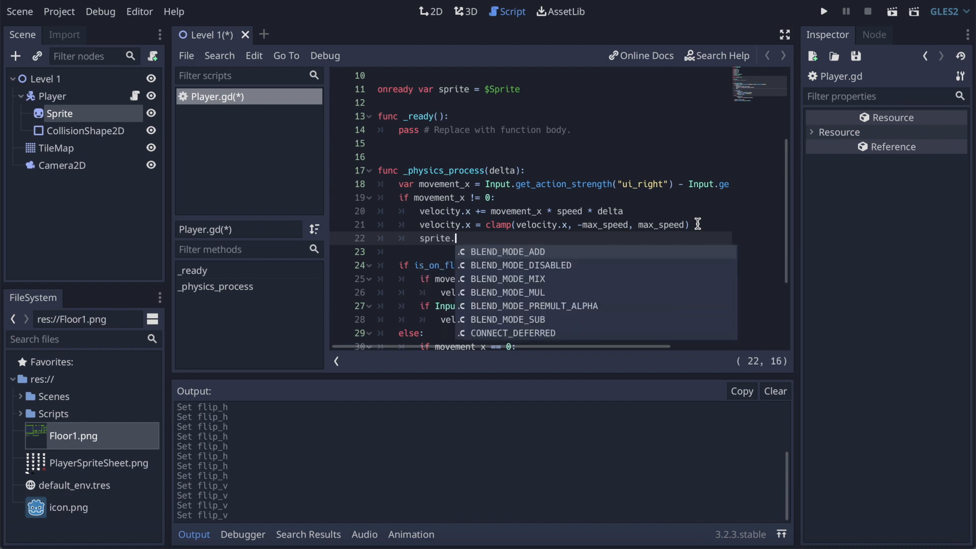
type("flip_")
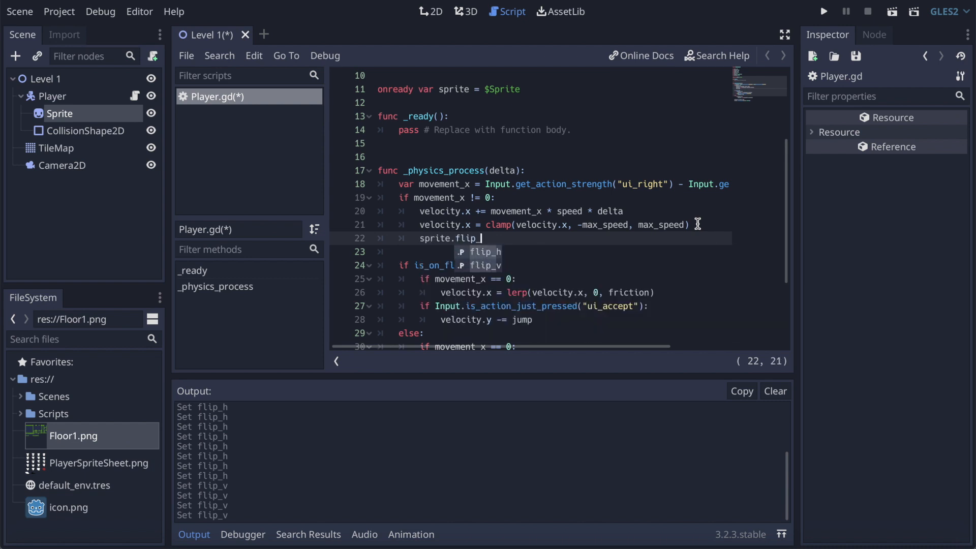
type(" =m ")
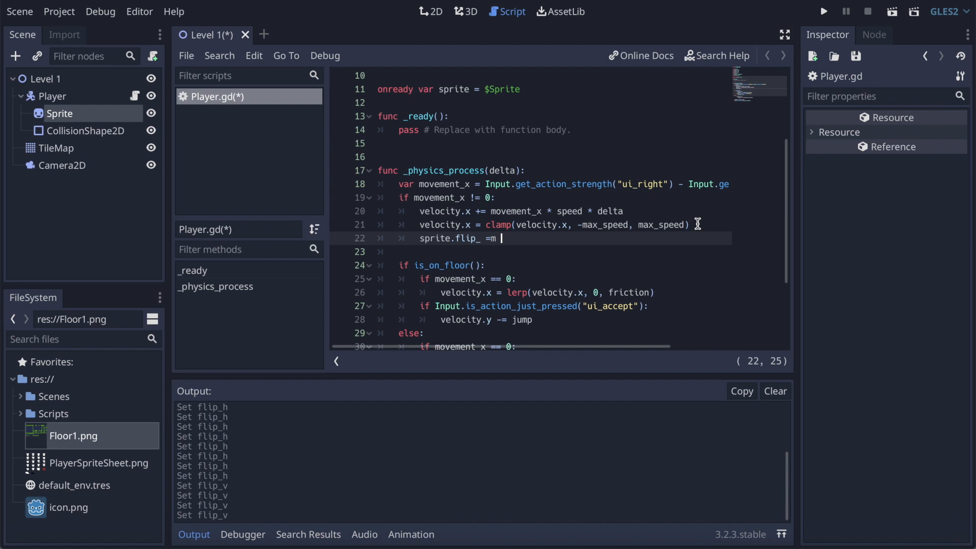
type("ovemen,t")
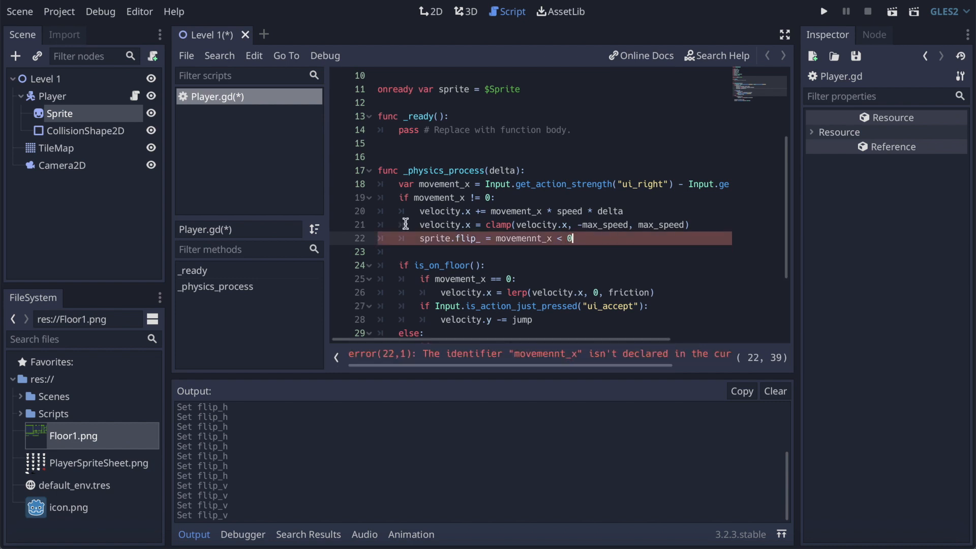
left_click(518, 251)
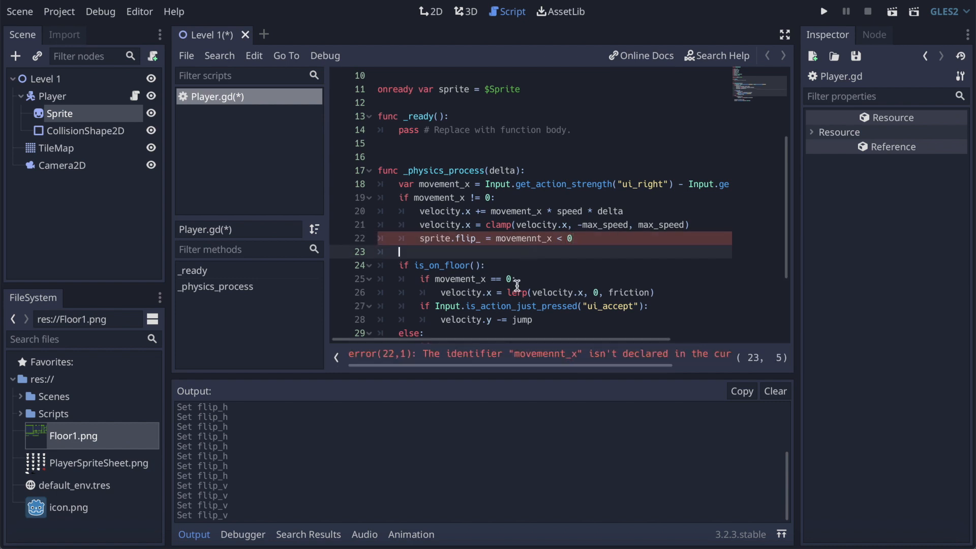
left_click(531, 237)
key("BackSpace")
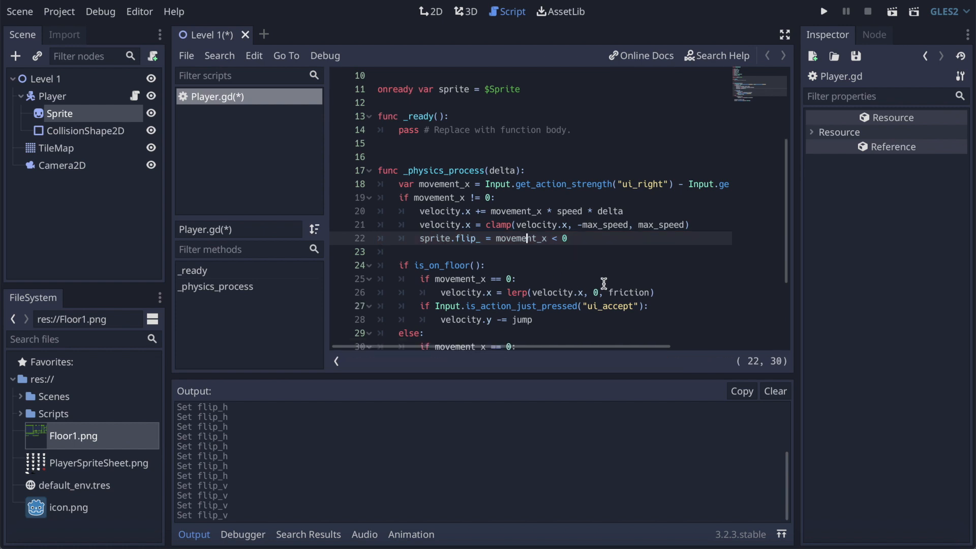
Step: Rename the sprite variable to ChickenCurry in its onready declaration and in the flip line
left_click(438, 239)
left_click_drag(470, 90, 441, 90)
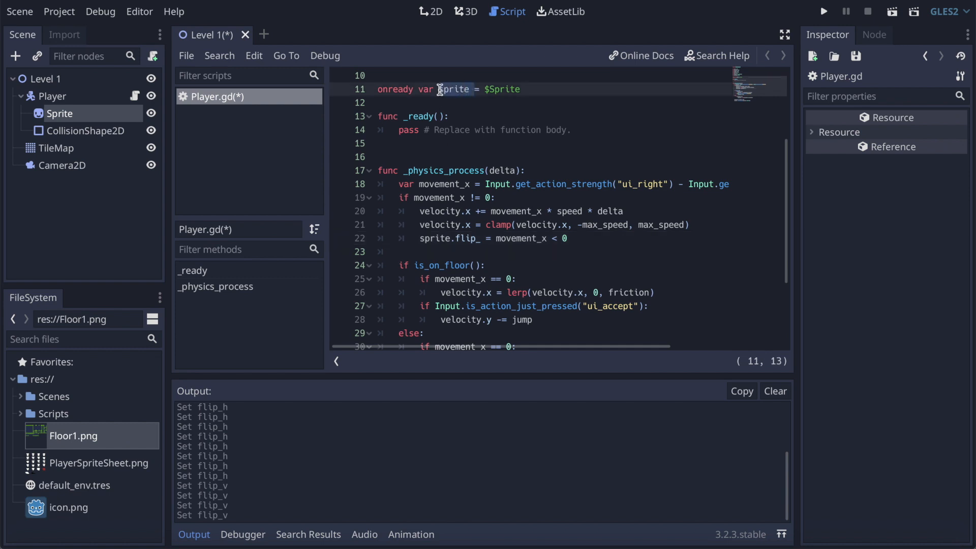
type("ChickenCurry")
left_click(450, 238)
key("BackSpace")
key("BackSpace")
key("BackSpace")
key("BackSpace")
key("BackSpace")
key("BackSpace")
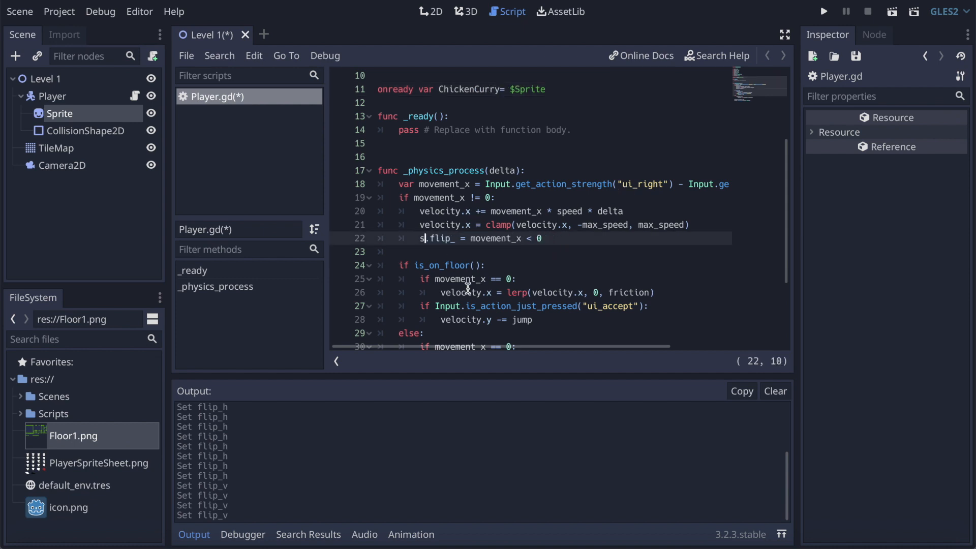
type("ChickenCurry")
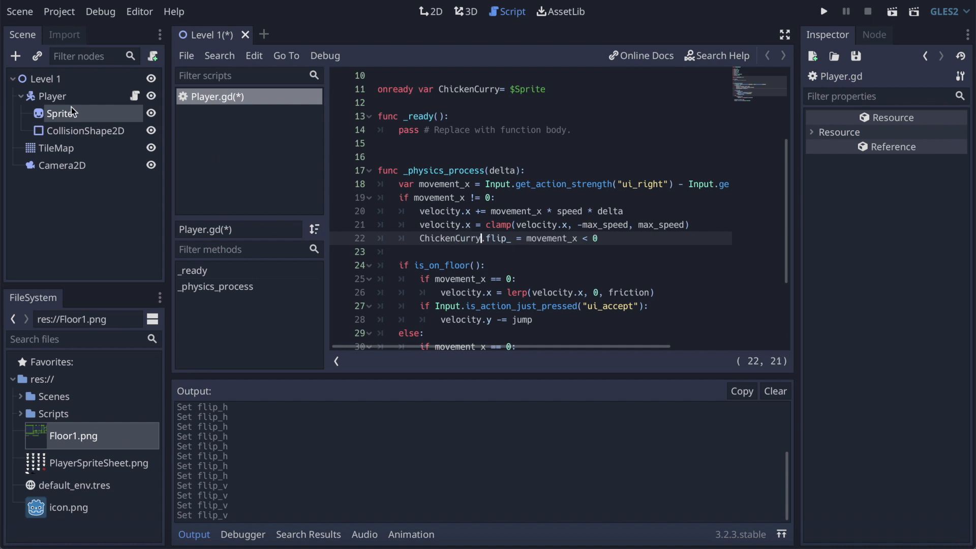
Step: Restore the variable name sprite in both the flip line and the onready declaration
key("BackSpace")
key("BackSpace")
key("BackSpace")
key("BackSpace")
key("BackSpace")
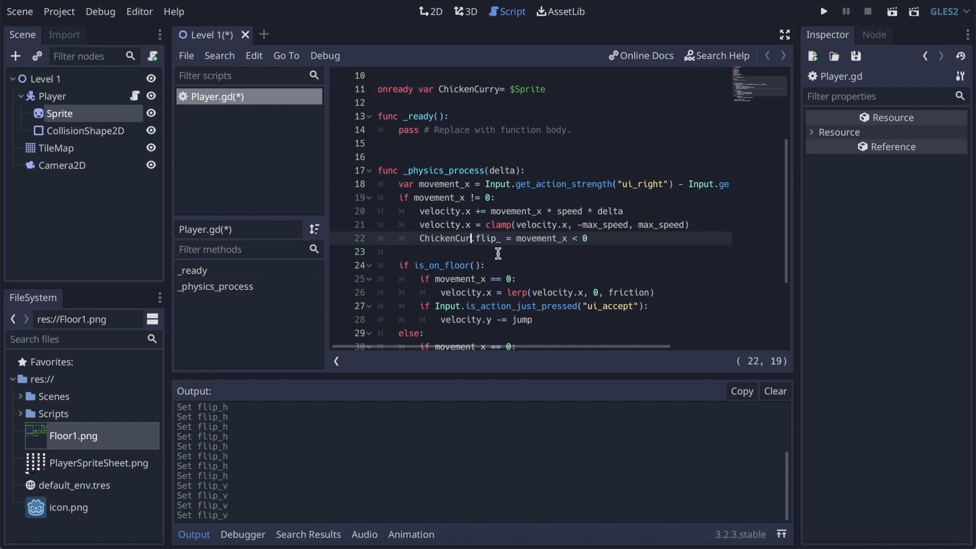
key("BackSpace")
key("BackSpace")
key("BackSpace")
key("BackSpace")
key("BackSpace")
key("BackSpace")
key("BackSpace")
type("sprite")
left_click_drag(500, 89, 441, 91)
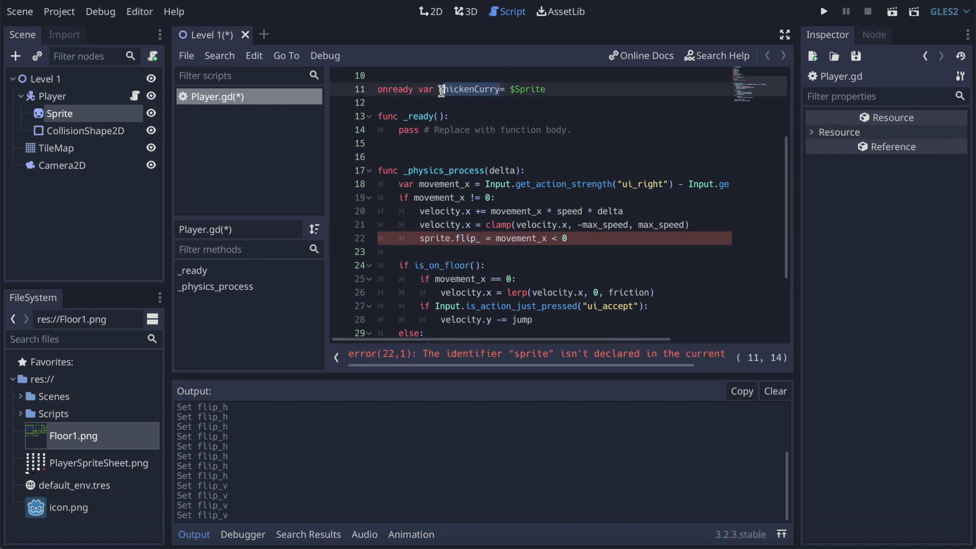
key("BackSpace")
key("BackSpace")
type("sprite")
Step: Save and test-run the project, correct the flip line's property to sprite.flip_h, save the script and stop the run
key("ctrl+s")
left_click(822, 12)
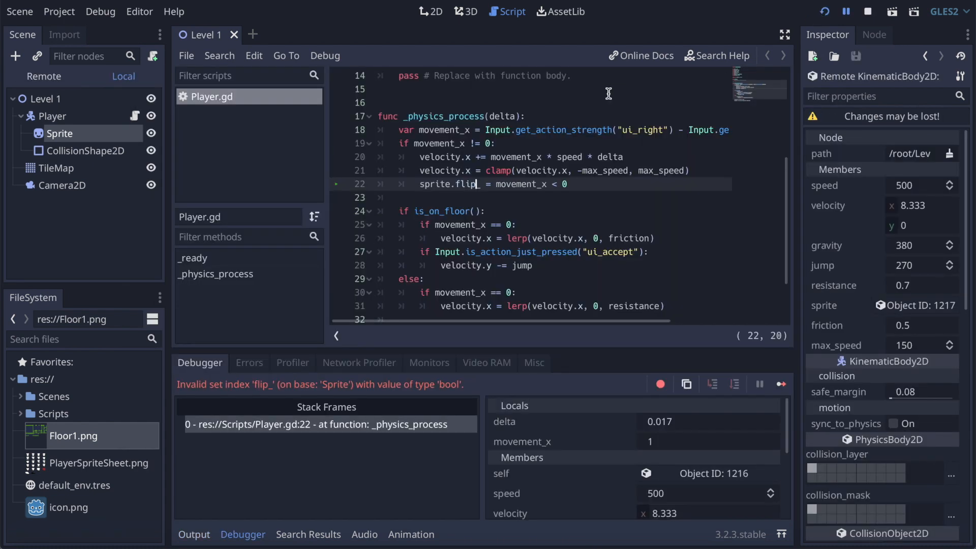
type("h")
key("ctrl+s")
left_click(867, 11)
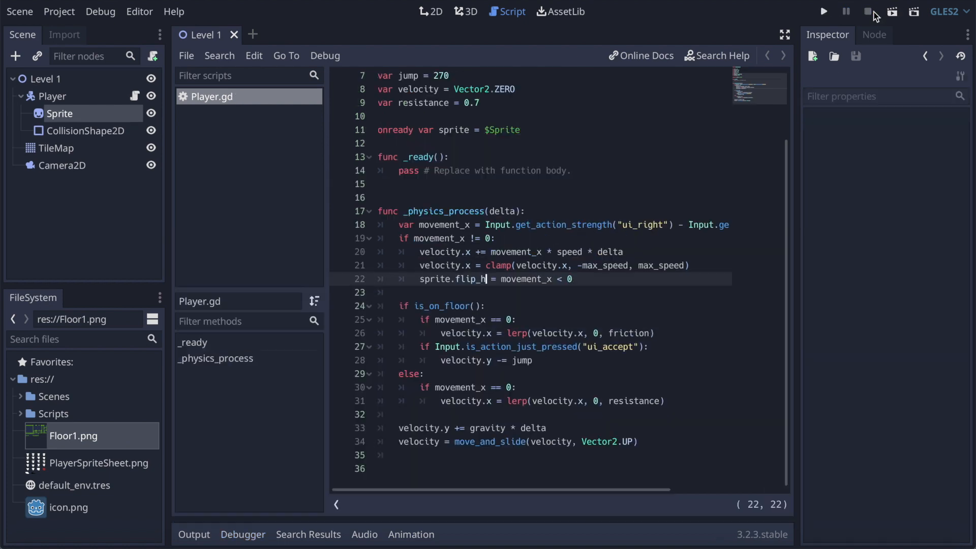
Step: Run the game and move the player left and right with jumps to check that the sprite faces its movement direction
left_click(823, 12)
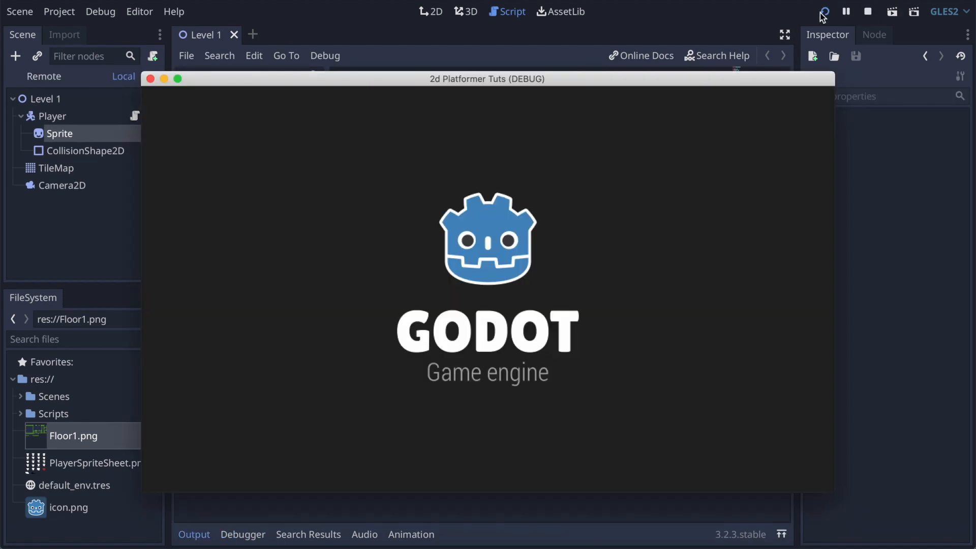
key("Right")
key("Left")
key("Right")
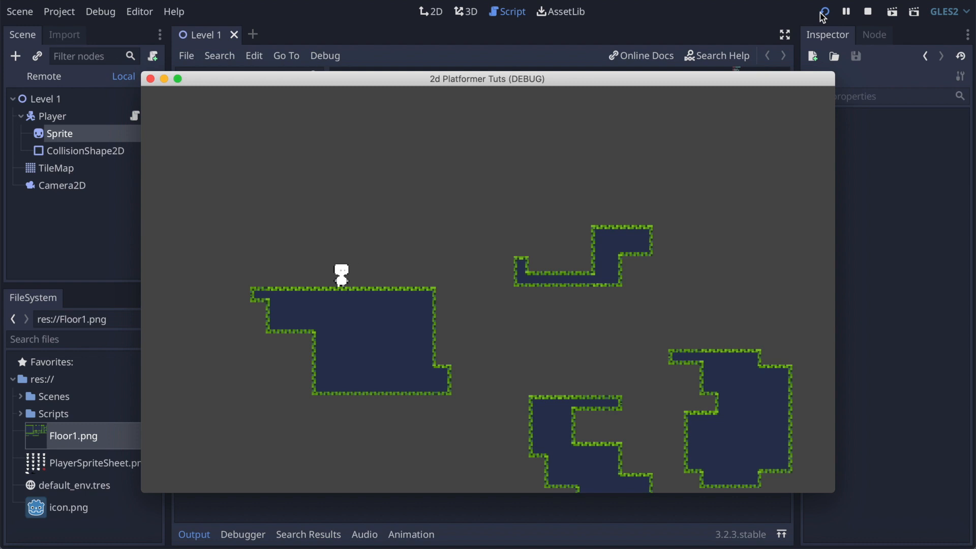
key("Left")
key("Right")
key("Left")
key("Up")
key("Left")
key("Right")
key("Up")
key("Left")
key("Up")
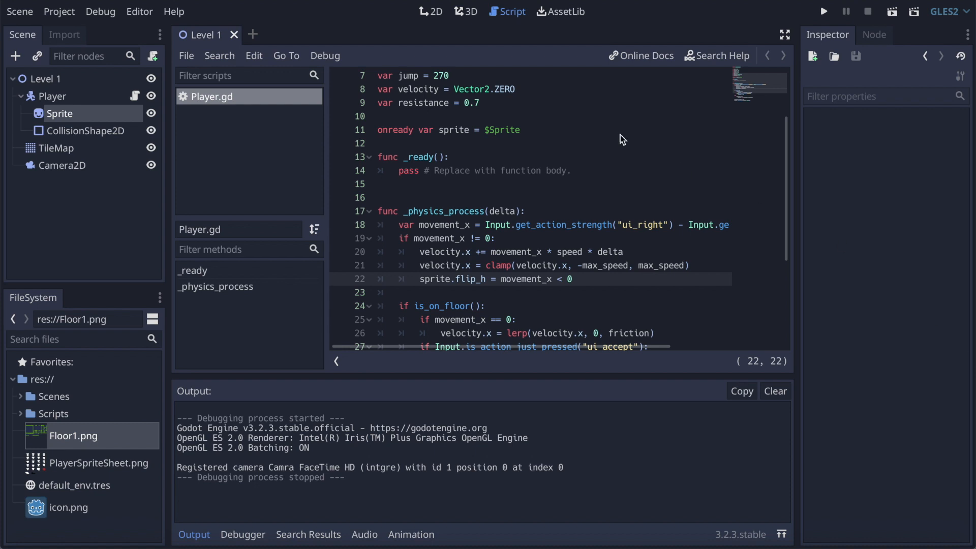
Step: Add an AnimationPlayer node as a child of the Player node
left_click(44, 97)
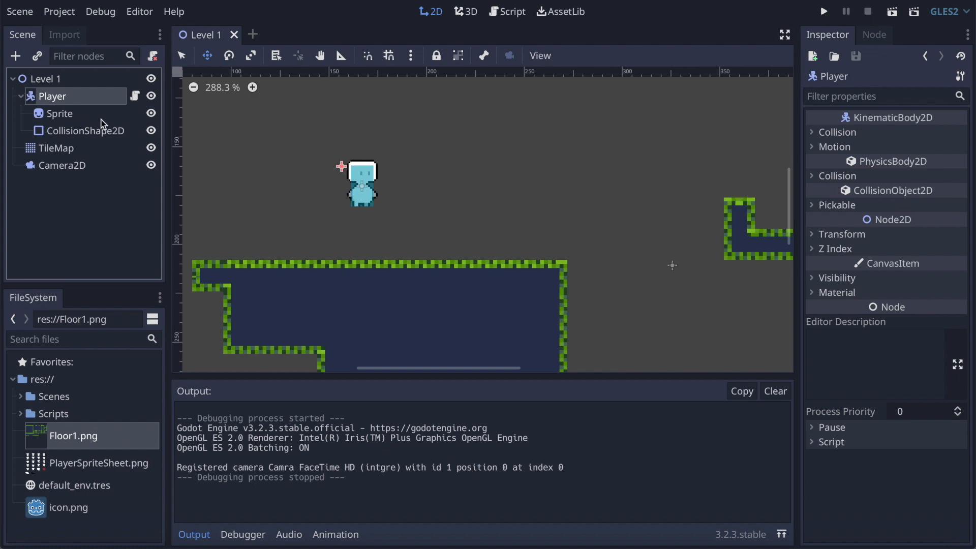
left_click(16, 55)
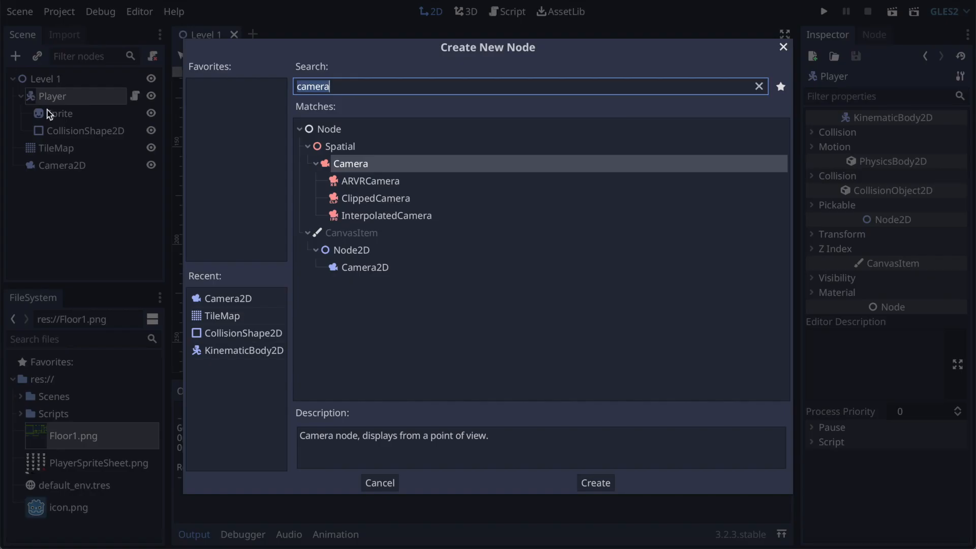
type("anim")
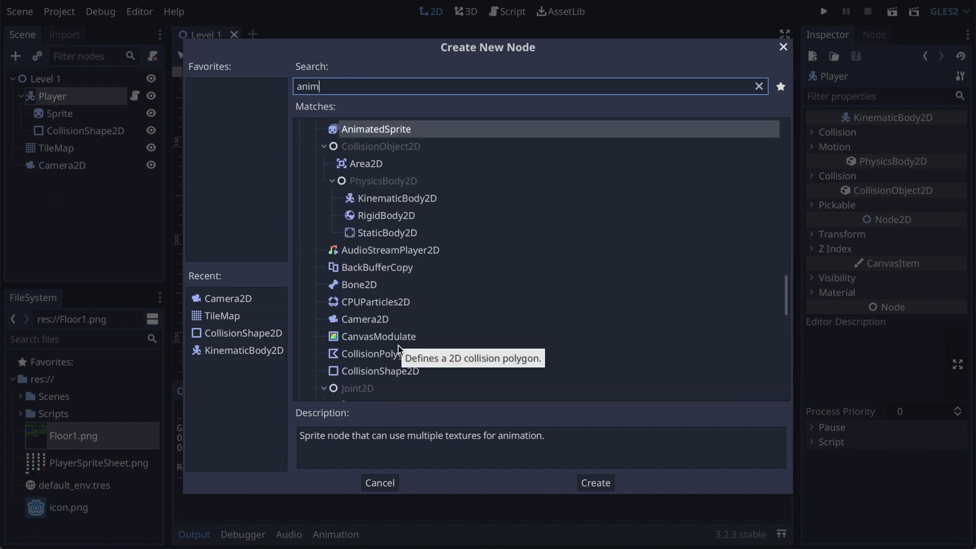
type("at")
left_click(374, 285)
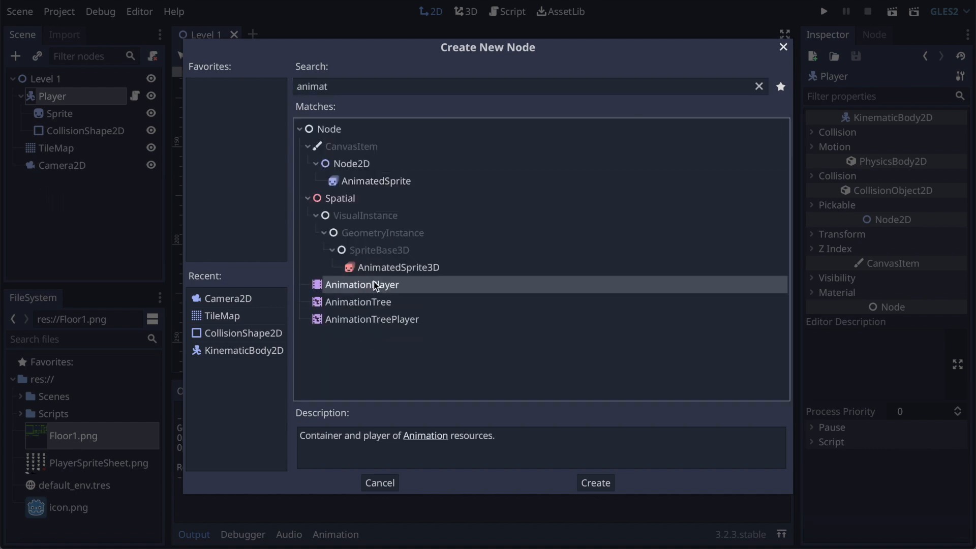
left_click(595, 482)
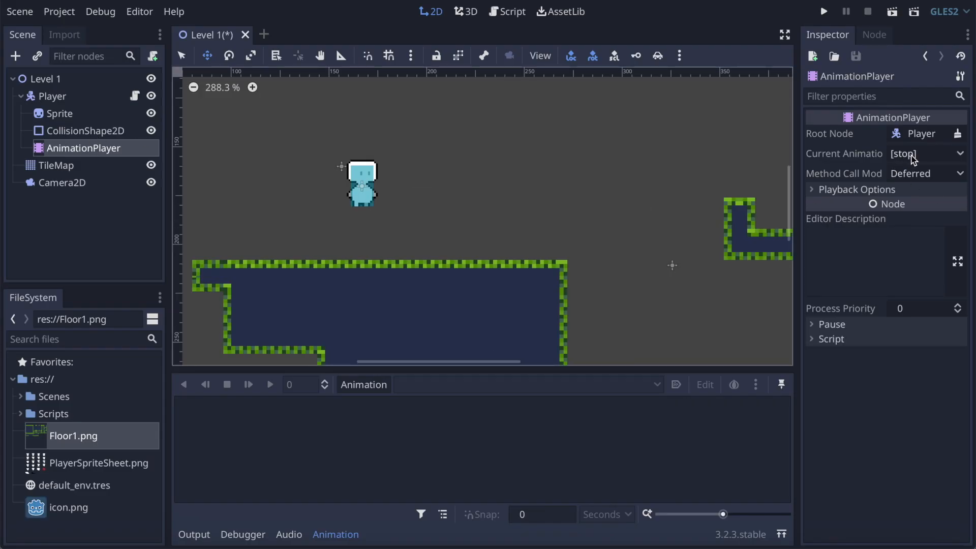
Step: Create a new animation named idle in the AnimationPlayer
left_click(378, 379)
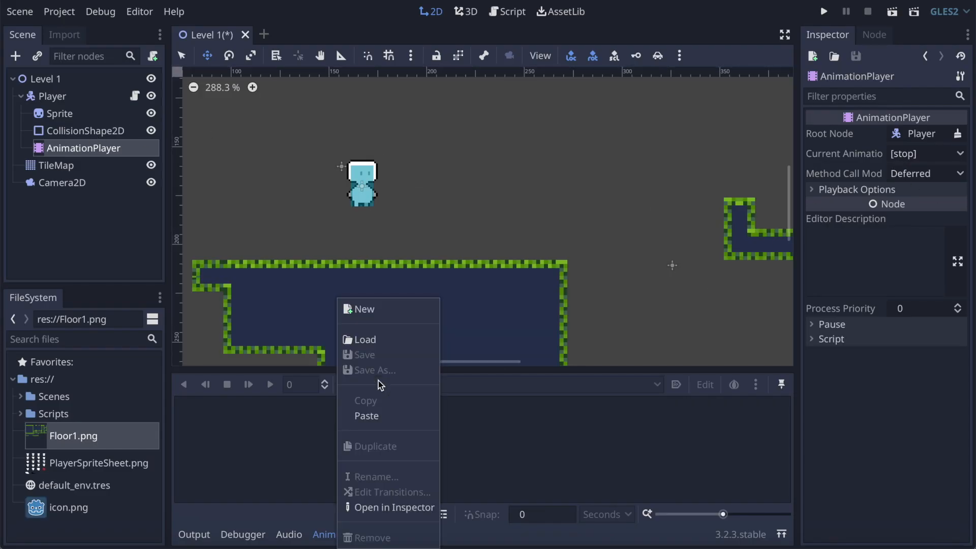
left_click(405, 301)
left_click(386, 386)
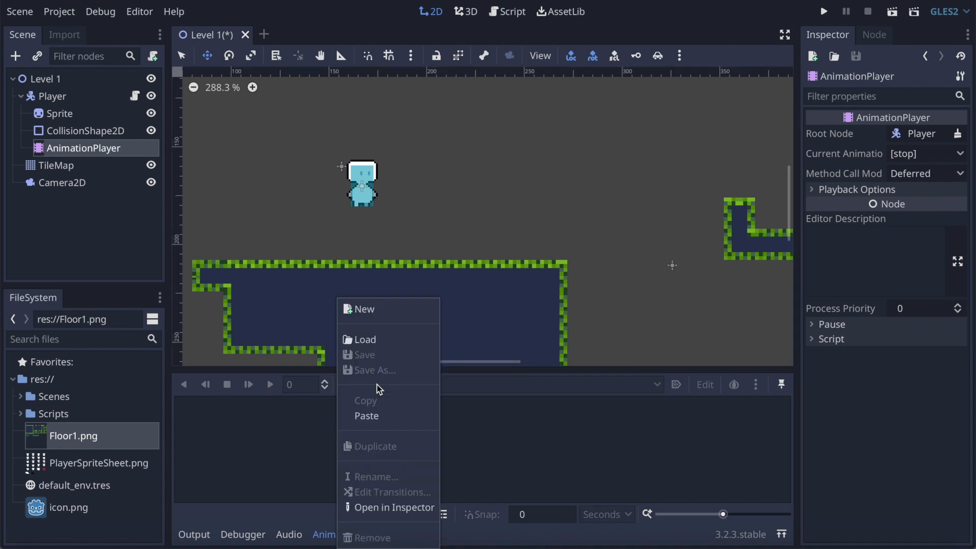
left_click(393, 311)
type("i")
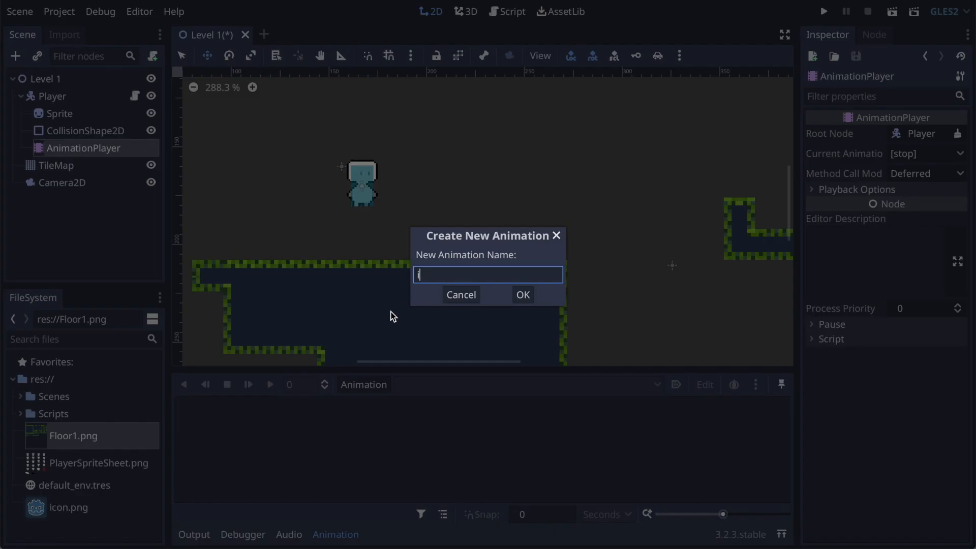
type("dle")
key("Return")
Step: Create another animation named run in the same AnimationPlayer
left_click(358, 384)
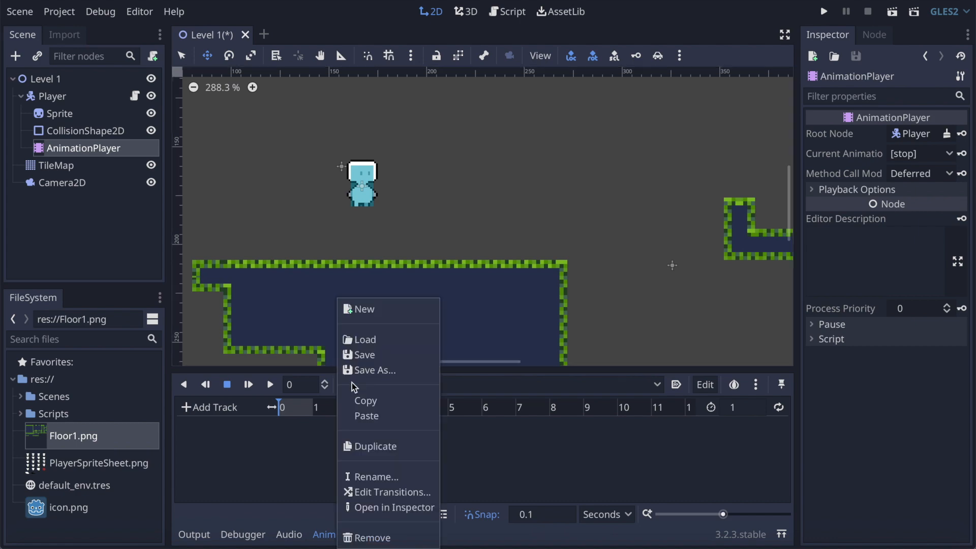
left_click(383, 311)
type("run")
key("Return")
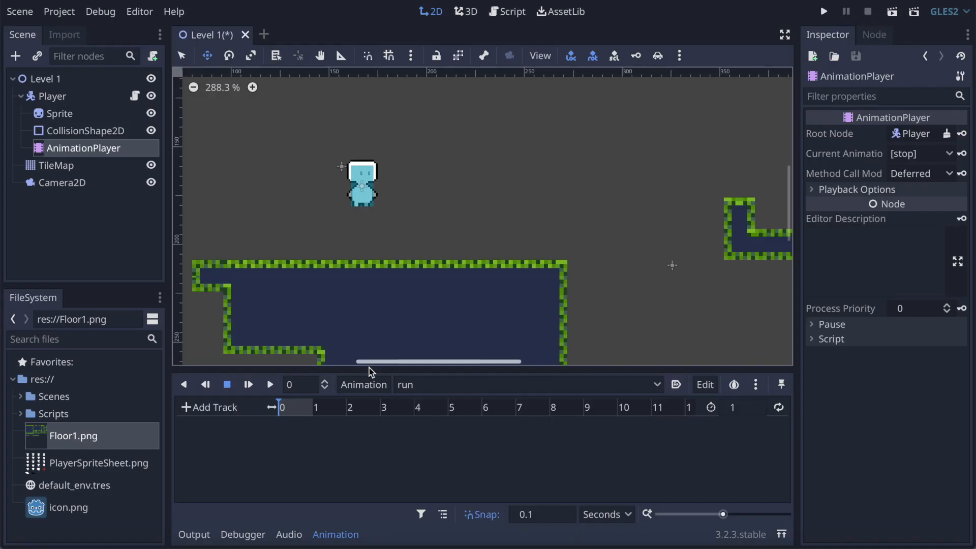
Step: Create a third animation named jump in the AnimationPlayer
left_click(365, 385)
left_click(382, 311)
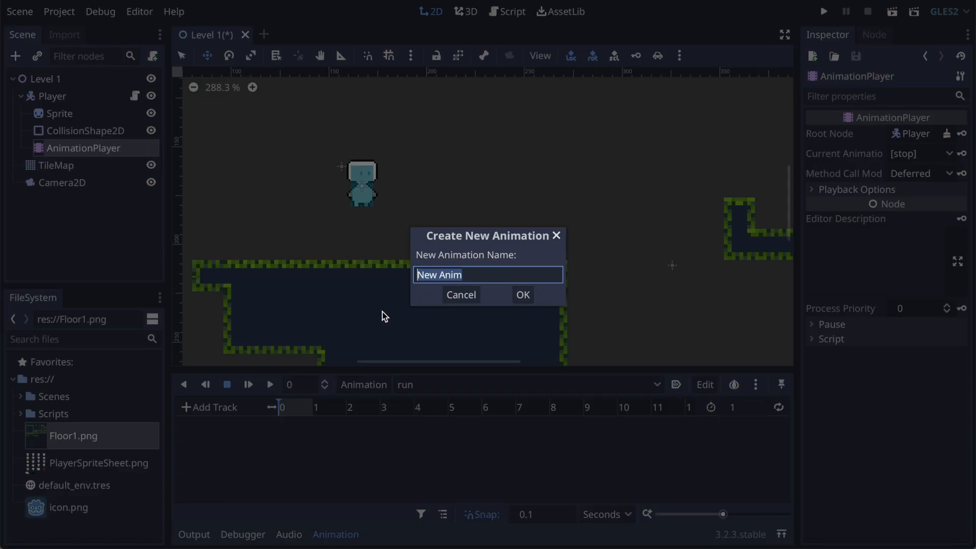
key("BackSpace")
type("jump")
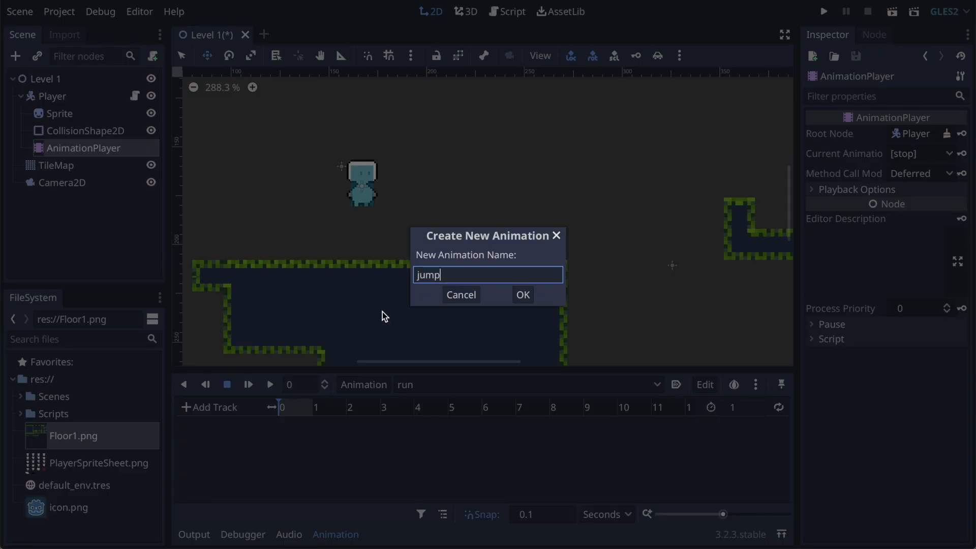
key("Return")
Step: Make idle the animation being edited and bring up the Sprite node's frame properties with the Offset group collapsed
left_click(430, 384)
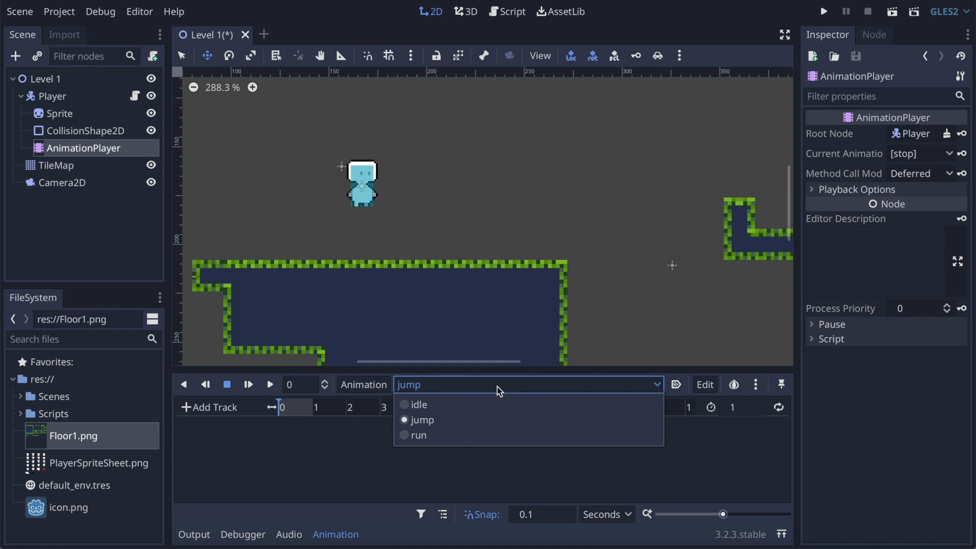
left_click(413, 405)
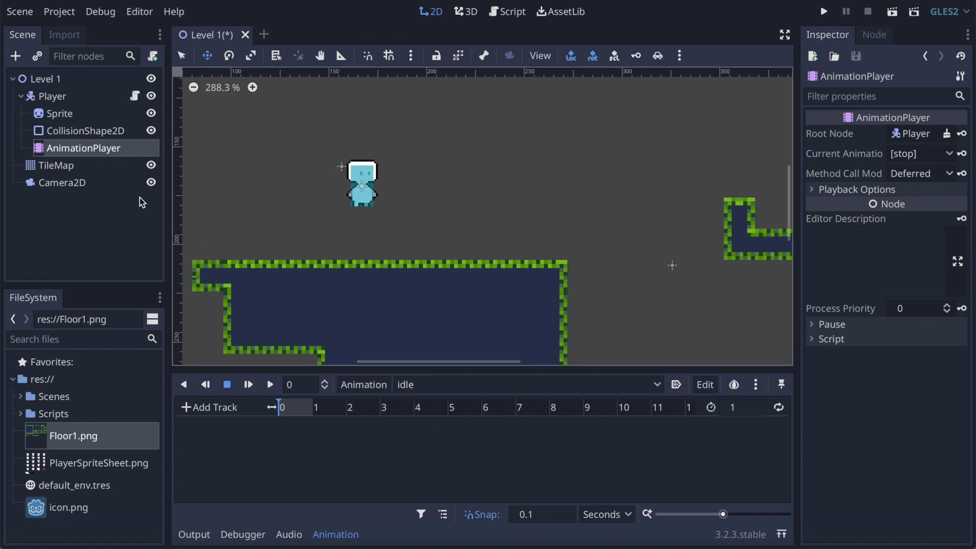
left_click(46, 116)
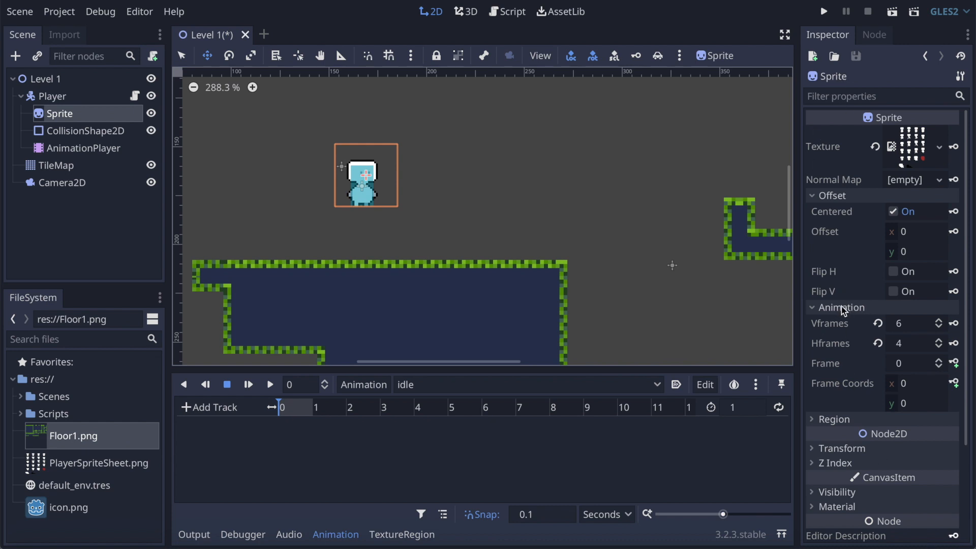
left_click(815, 196)
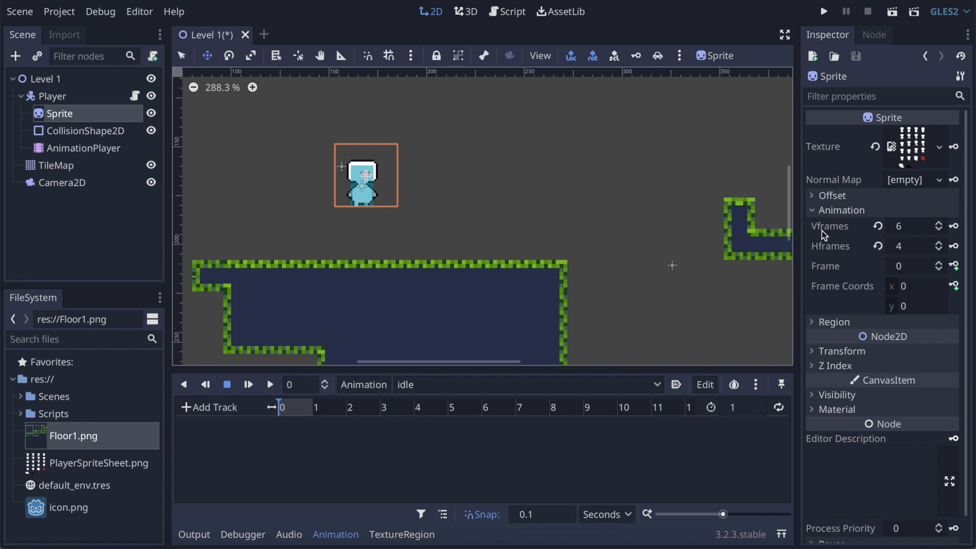
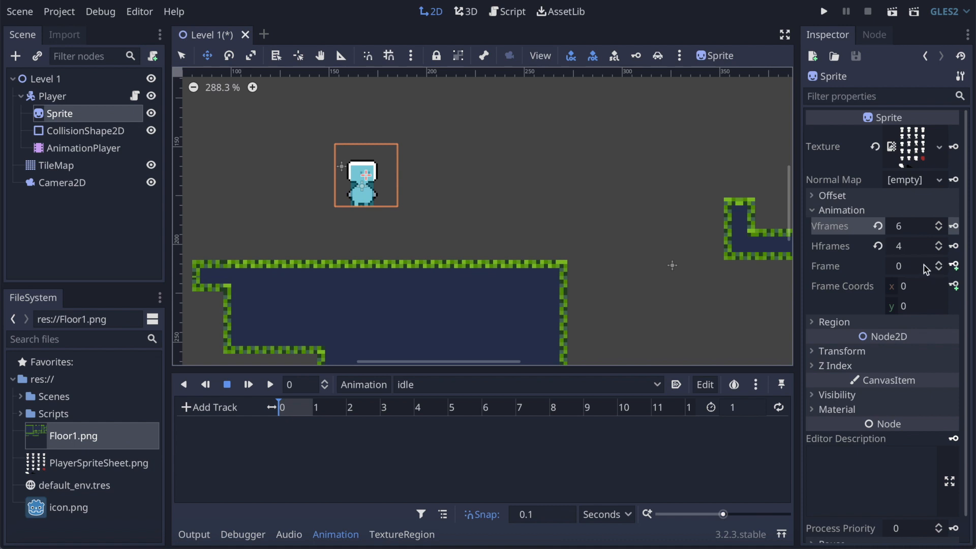
Step: Create a track for the Sprite's frame property in the idle animation, keying frame 0 at 0 s
left_click(958, 267)
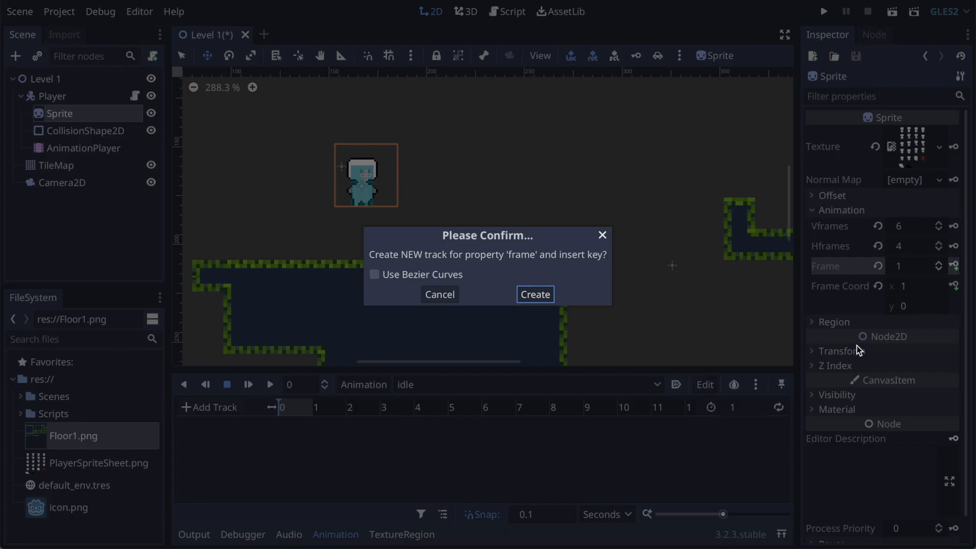
left_click(535, 295)
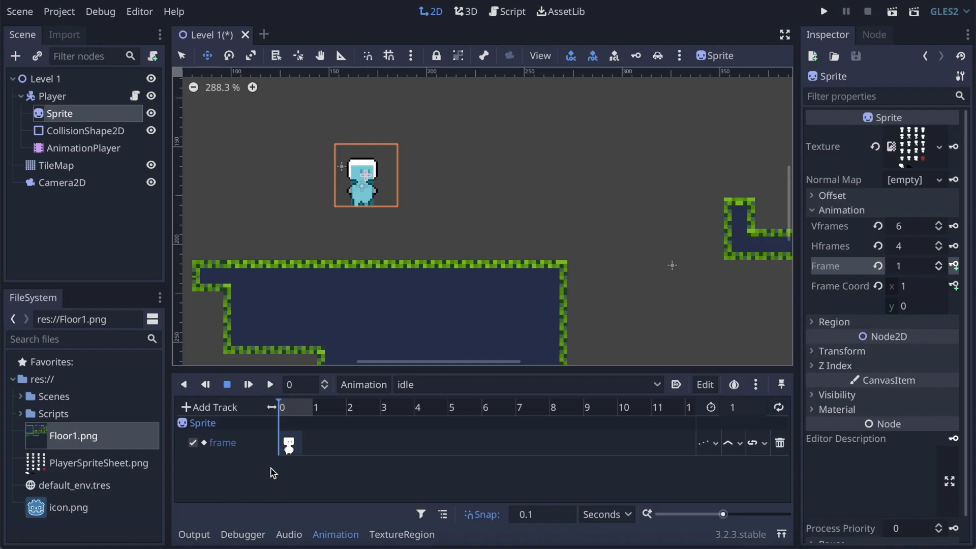
left_click_drag(723, 515, 744, 516)
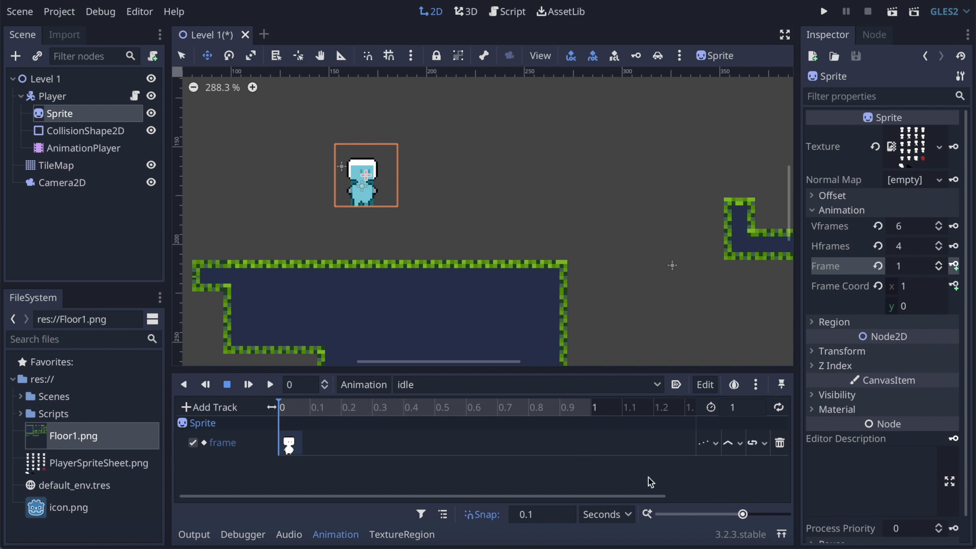
mouse_move(739, 515)
left_mouse_down()
mouse_move(725, 515)
mouse_move(742, 516)
left_mouse_up()
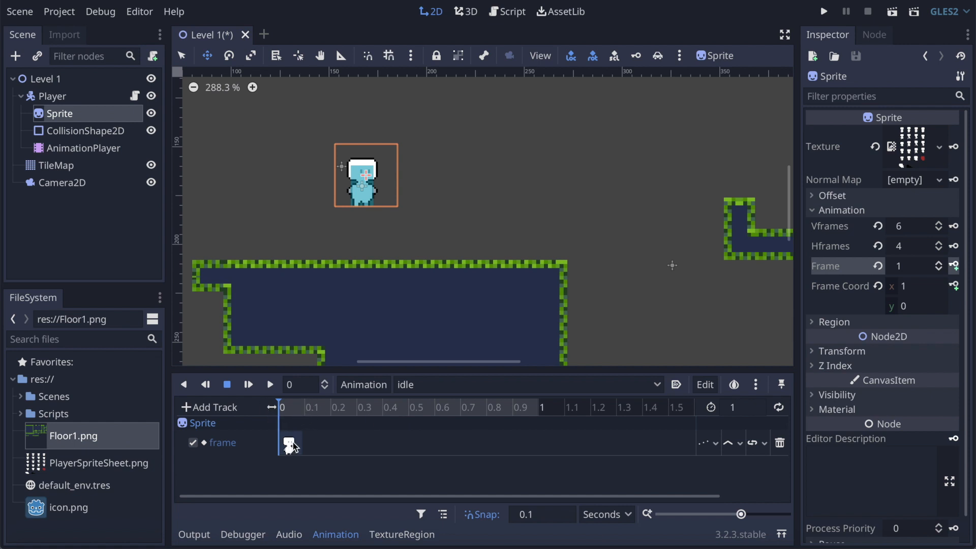
Step: Key Sprite frames 1, 2 and 3 in the idle animation at 0.1, 0.2 and 0.3 s
left_click(310, 408)
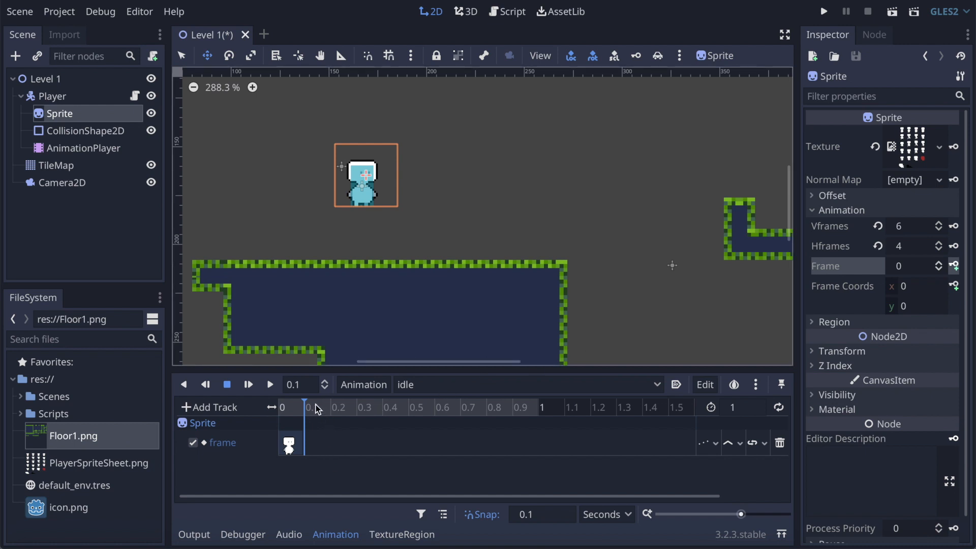
left_click(939, 263)
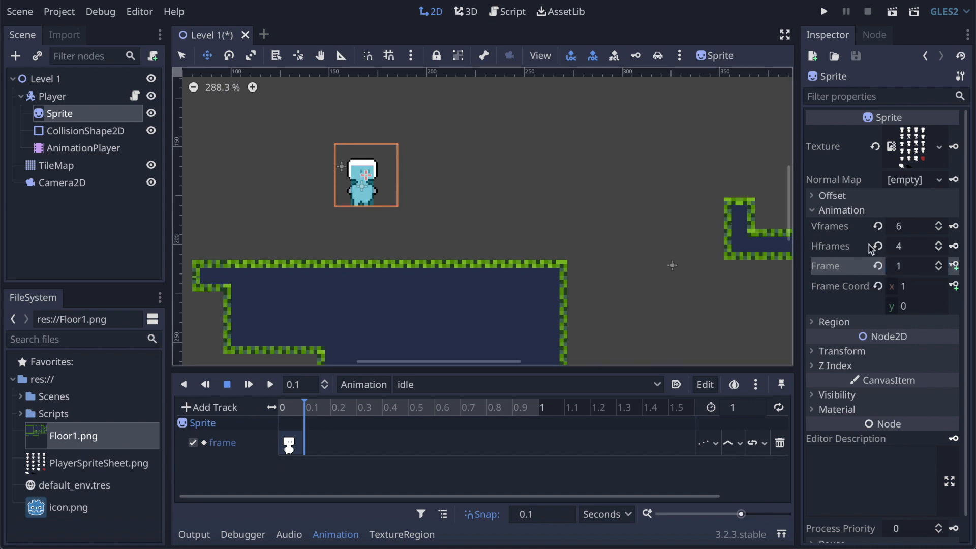
scroll(362, 185, "up", 3)
scroll(363, 185, "up", 4)
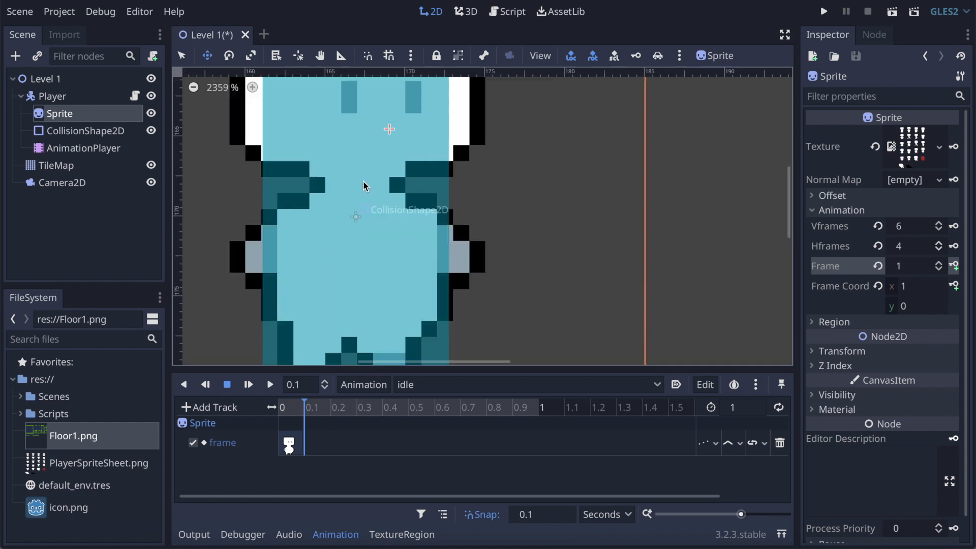
scroll(362, 185, "down", 6)
scroll(362, 185, "up", 1)
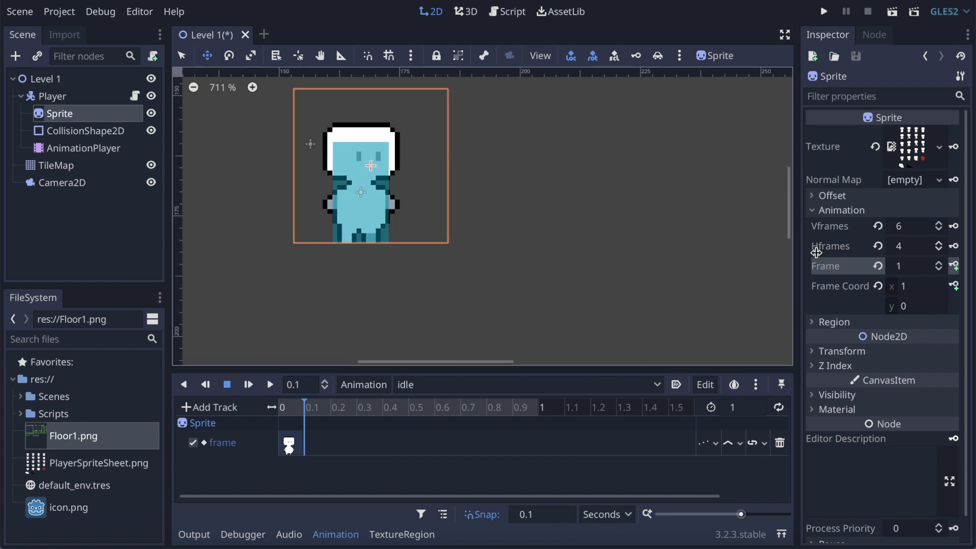
left_click(954, 265)
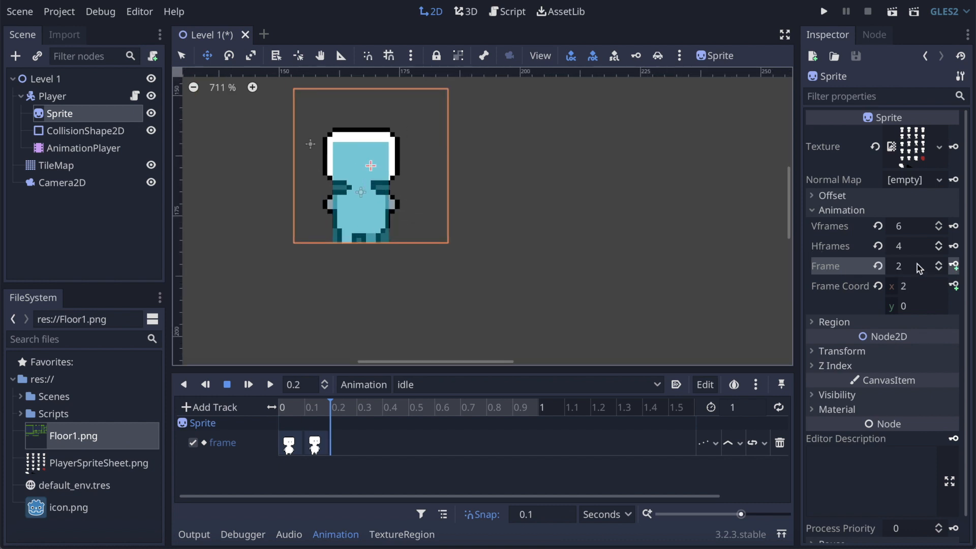
left_click(955, 265)
left_click(954, 265)
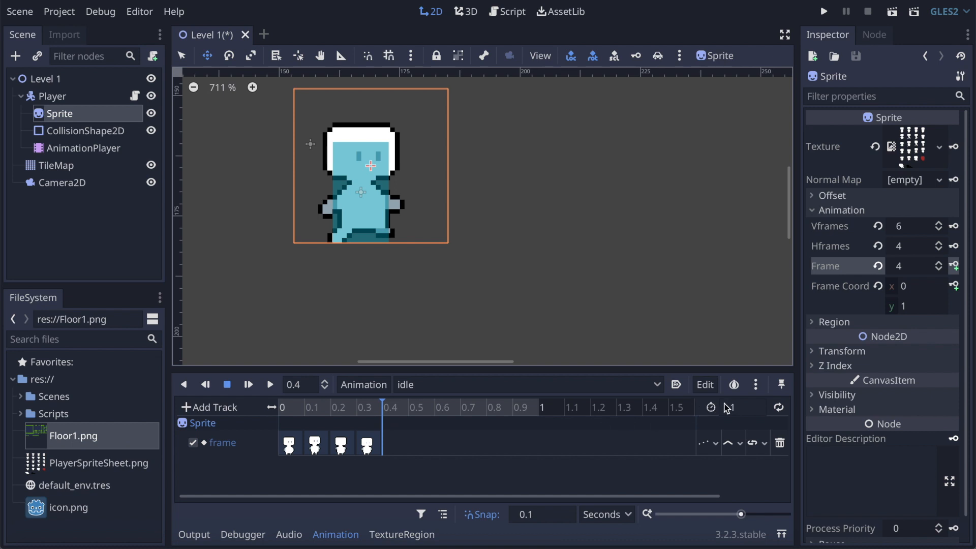
Step: Set the idle animation's length to 0.4 s and enable looping
left_click(748, 409)
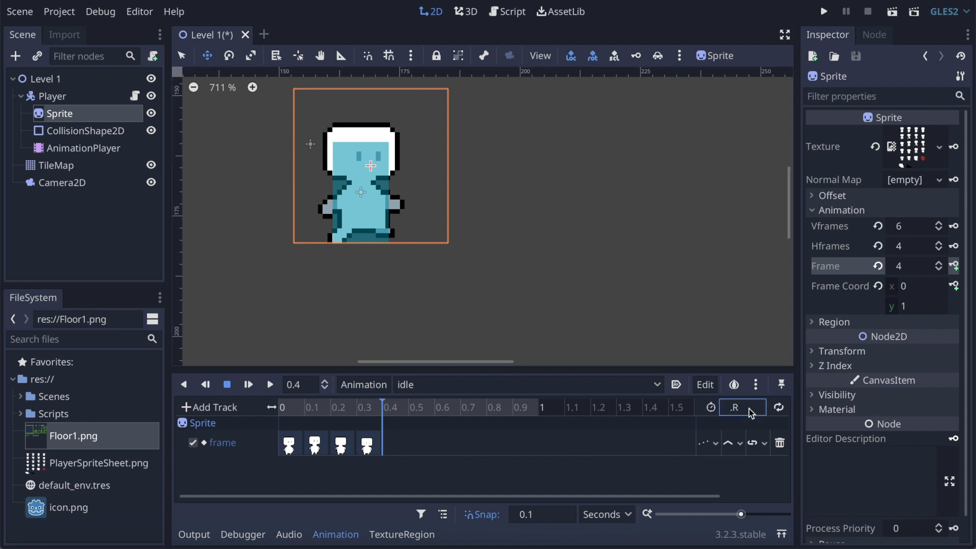
key("Return")
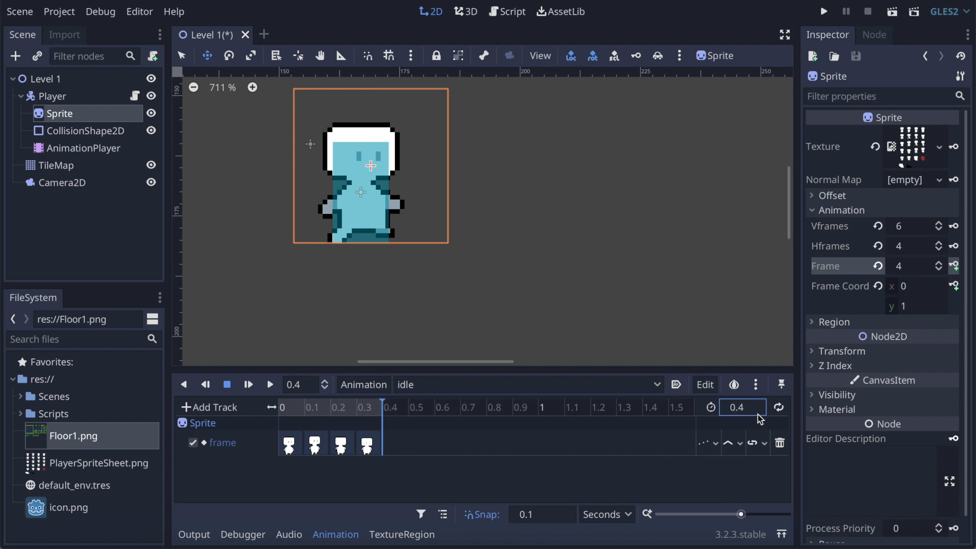
left_click(779, 408)
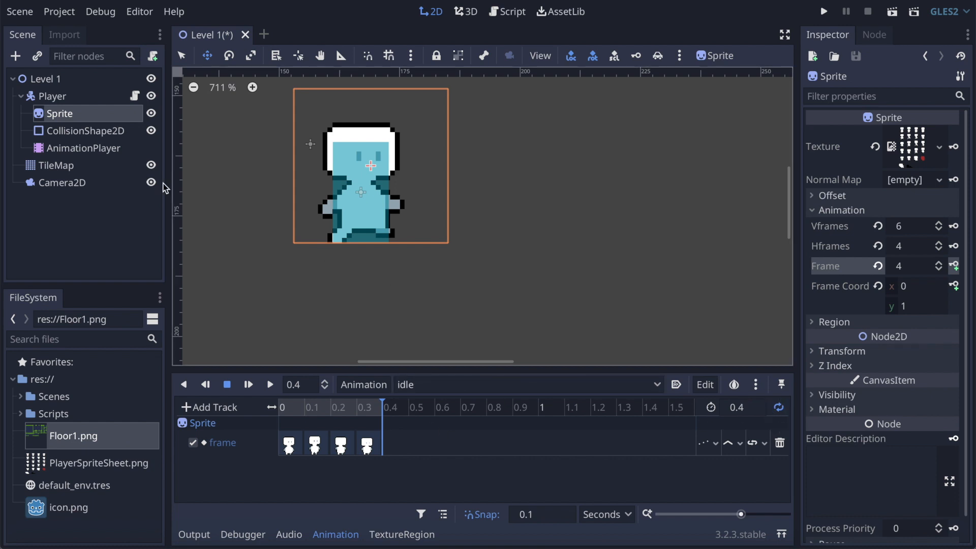
Step: Preview idle as the AnimationPlayer's current animation, watch the sprite closely, and set playback back to stop
left_click(70, 148)
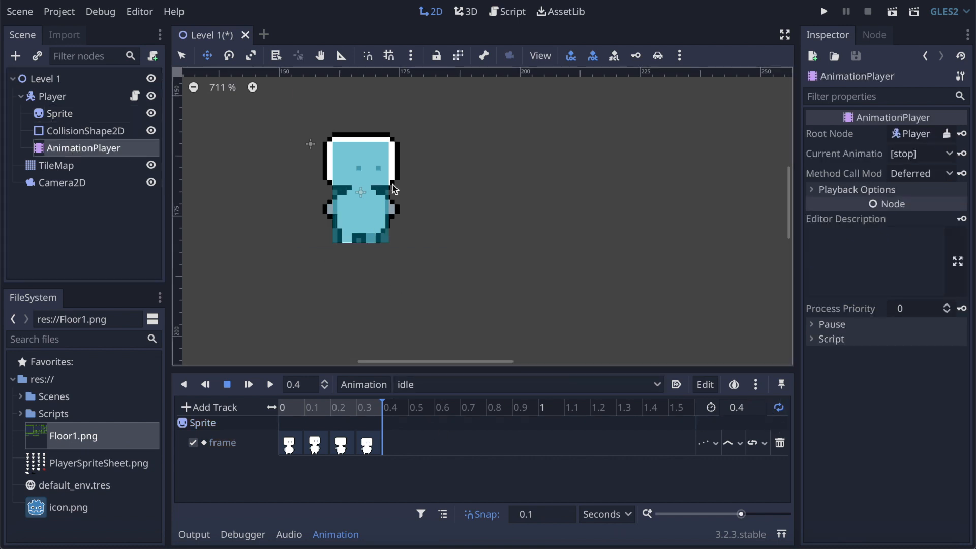
scroll(348, 173, "up", 5)
scroll(349, 174, "down", 3)
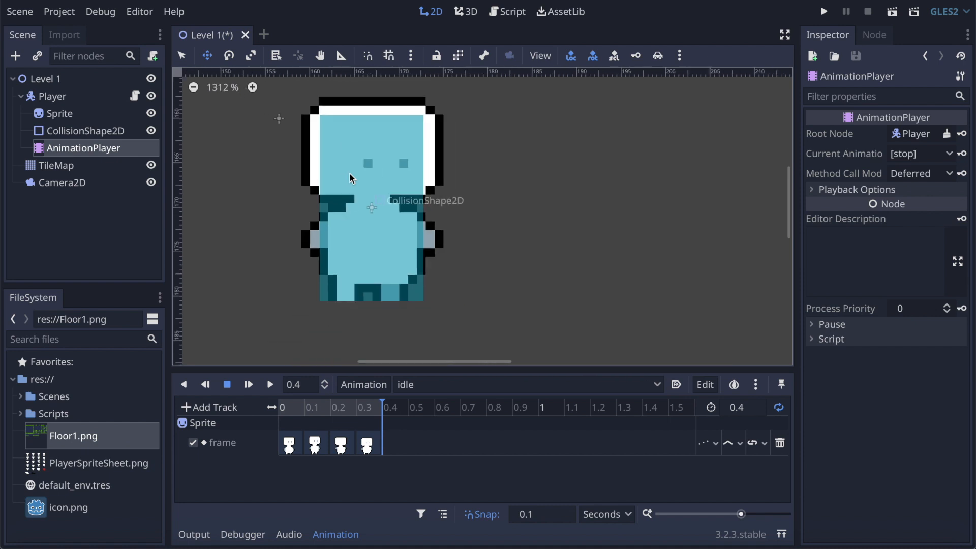
left_click(920, 154)
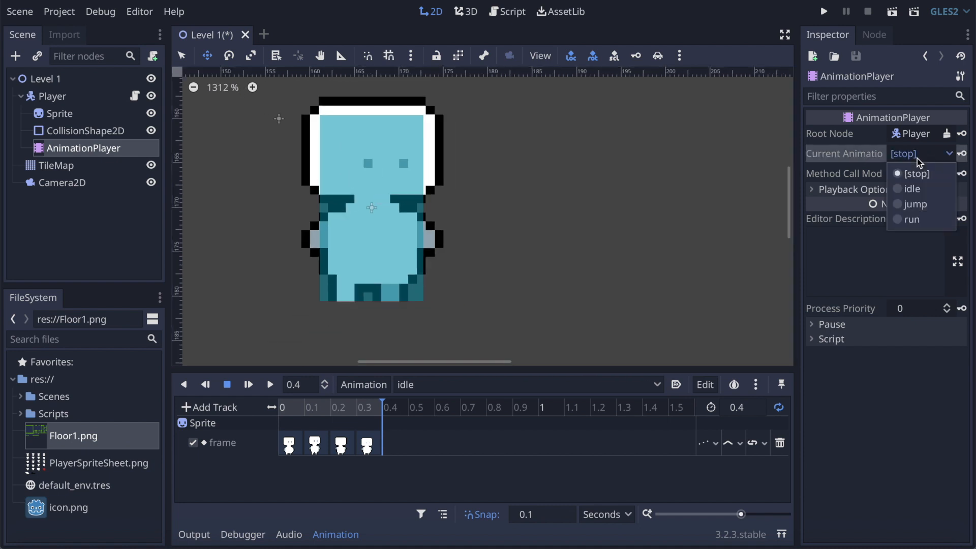
left_click(918, 191)
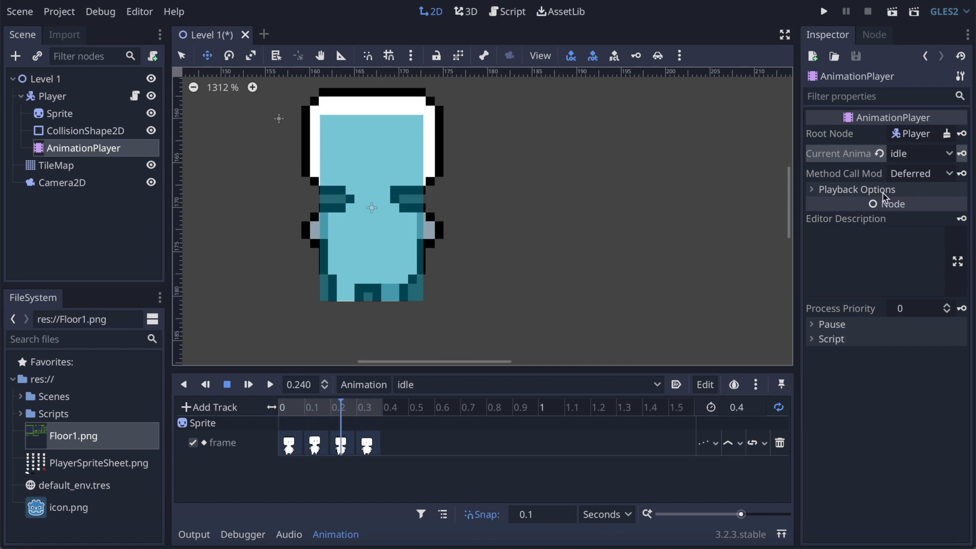
left_click(903, 157)
left_click(907, 173)
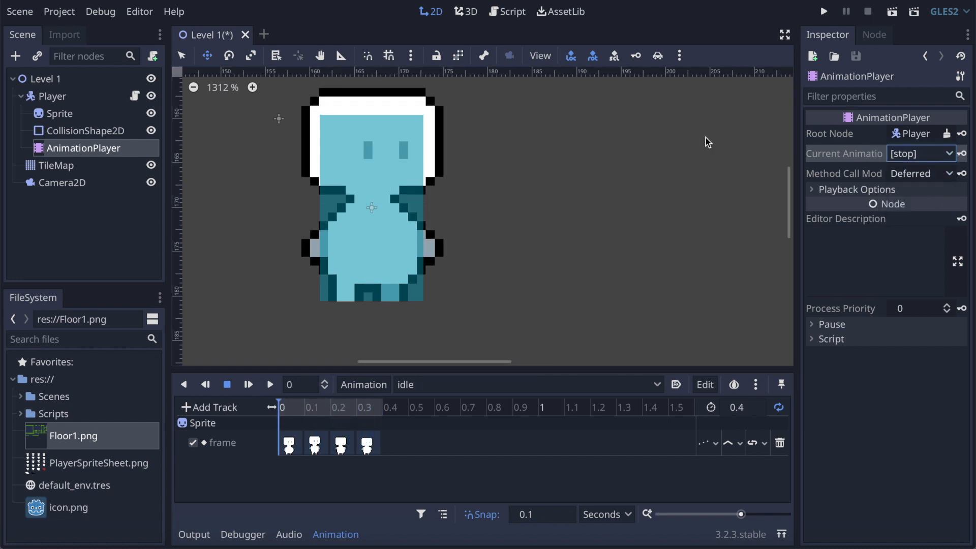
Step: Switch to editing the run animation and create a Sprite frame track with frame 4 keyed at 0 s
left_click(402, 381)
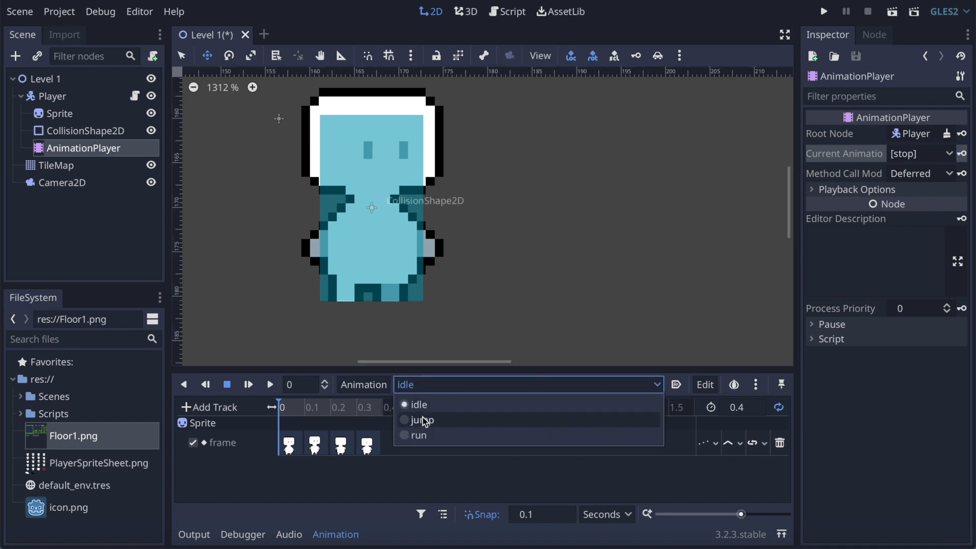
left_click(424, 436)
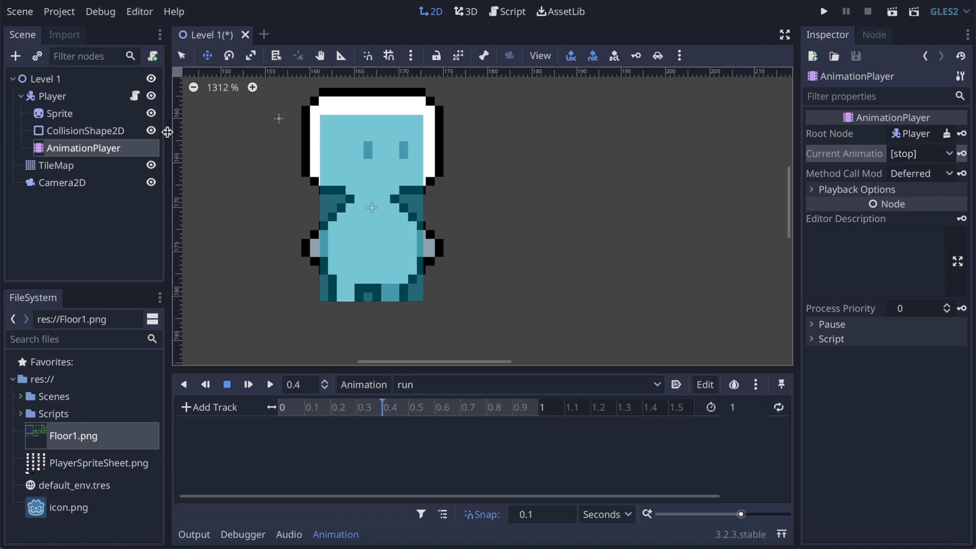
left_click(73, 116)
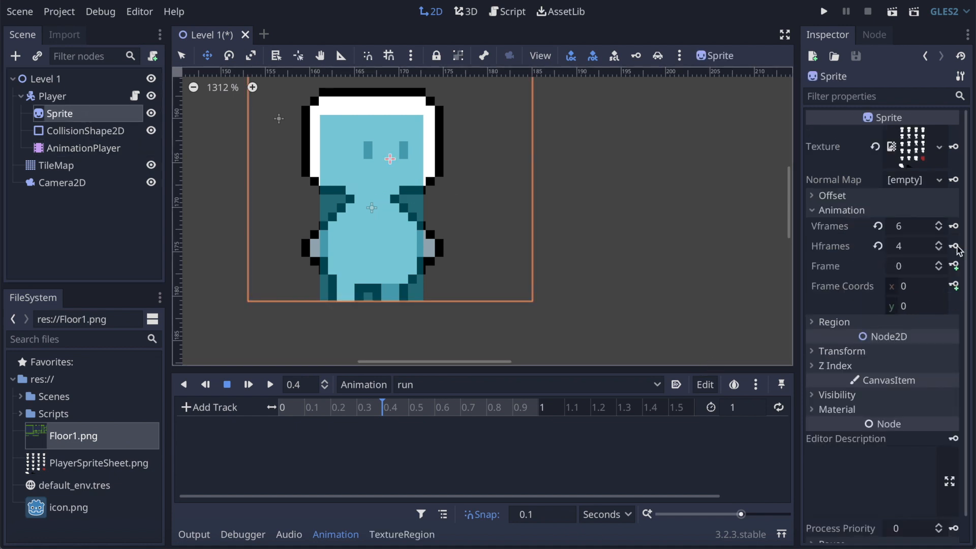
left_click(940, 263)
left_click(940, 264)
left_click(941, 263)
left_click(940, 264)
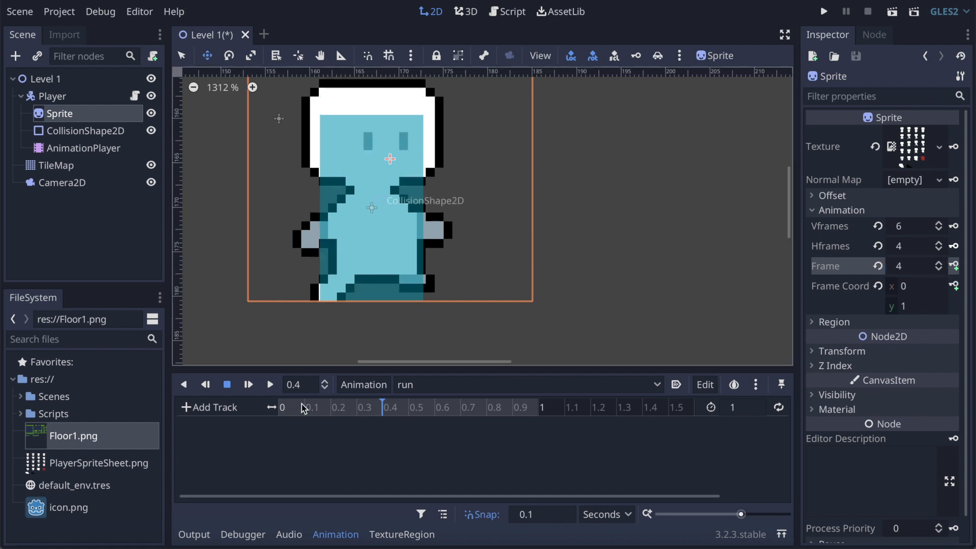
left_click(955, 266)
left_click(535, 295)
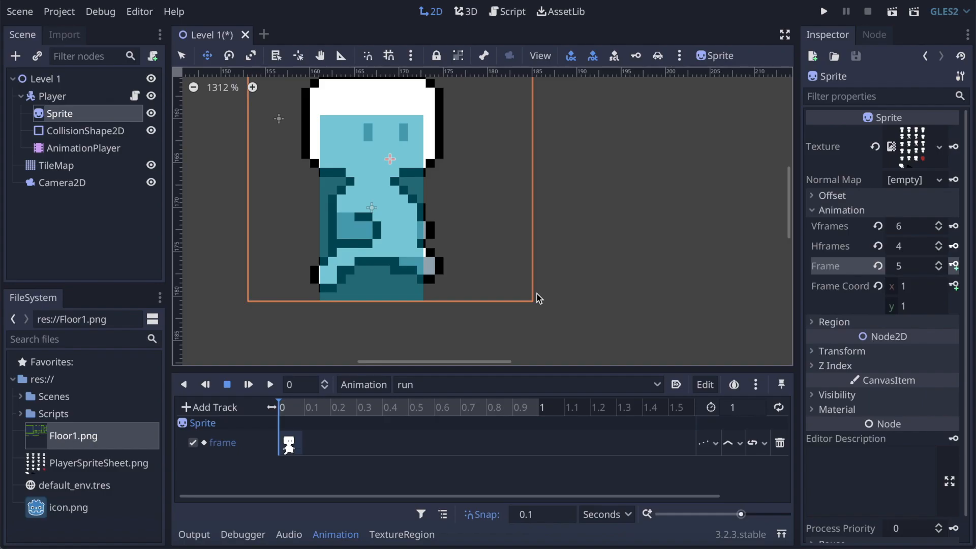
Step: Key Sprite frames 5 through 13 in the run animation at 0.1 s intervals from 0.1 to 0.9 s
left_click(308, 411)
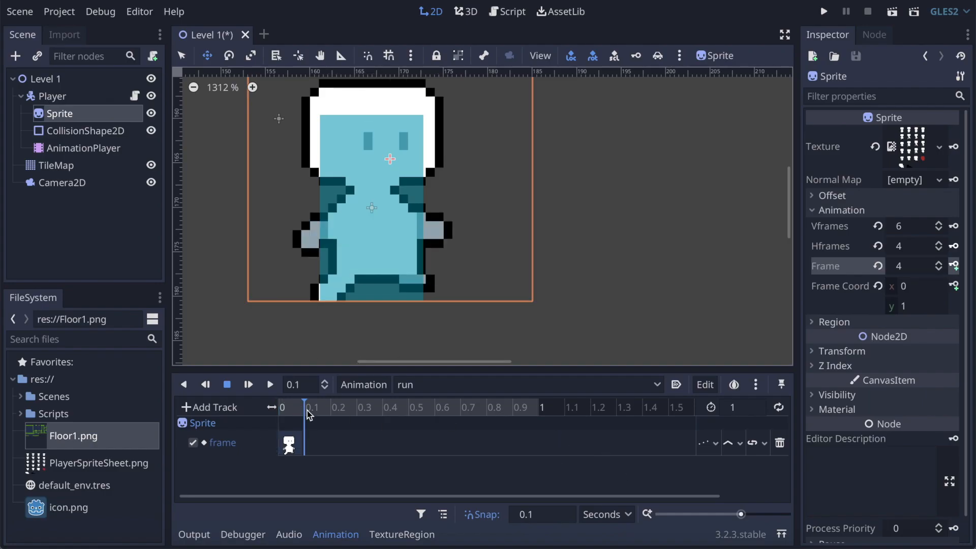
left_click(938, 263)
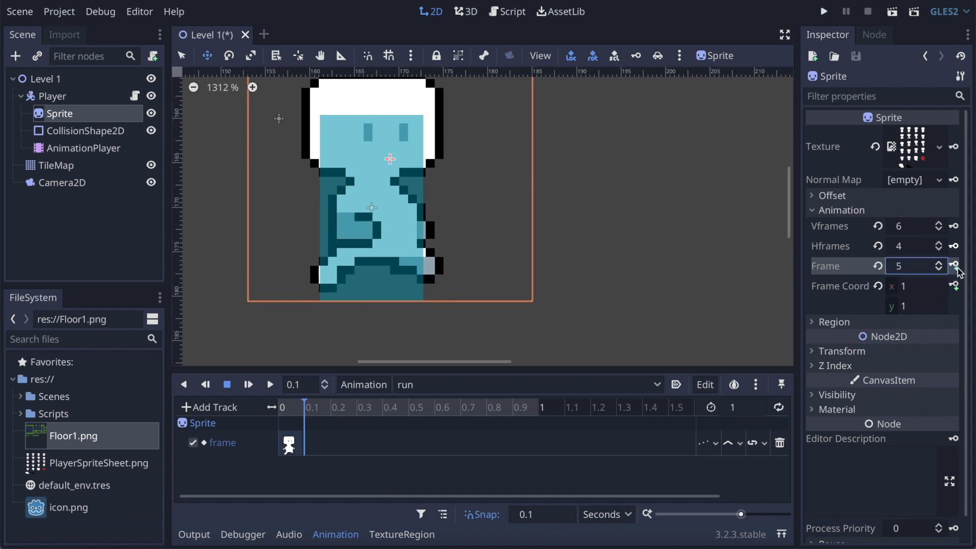
left_click(955, 266)
left_click(954, 266)
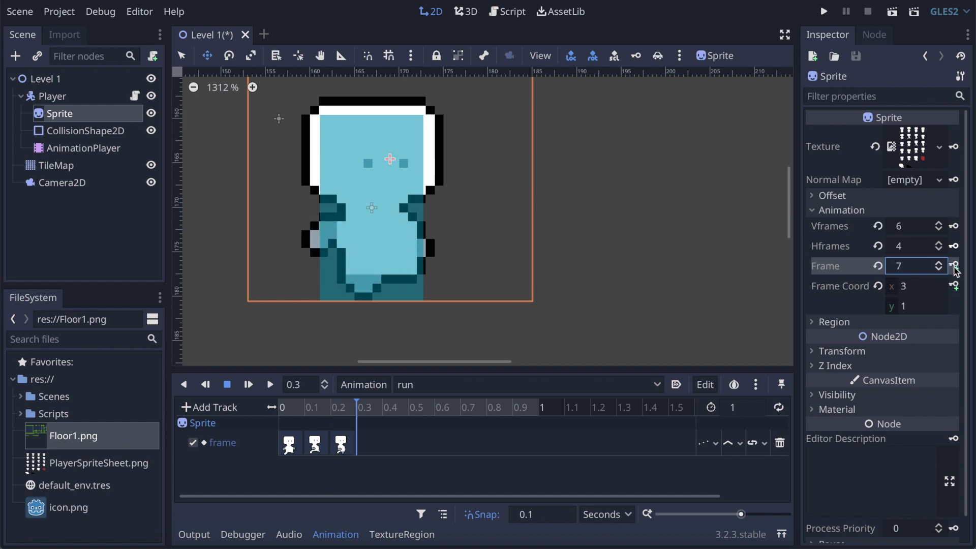
left_click(954, 265)
left_click(954, 265)
left_click(955, 265)
left_click(954, 265)
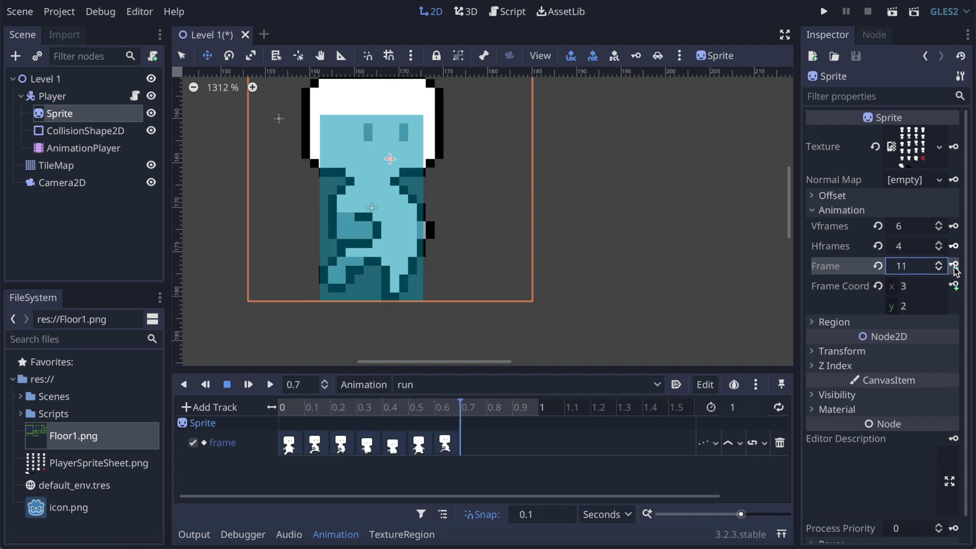
left_click(954, 265)
left_click(954, 265)
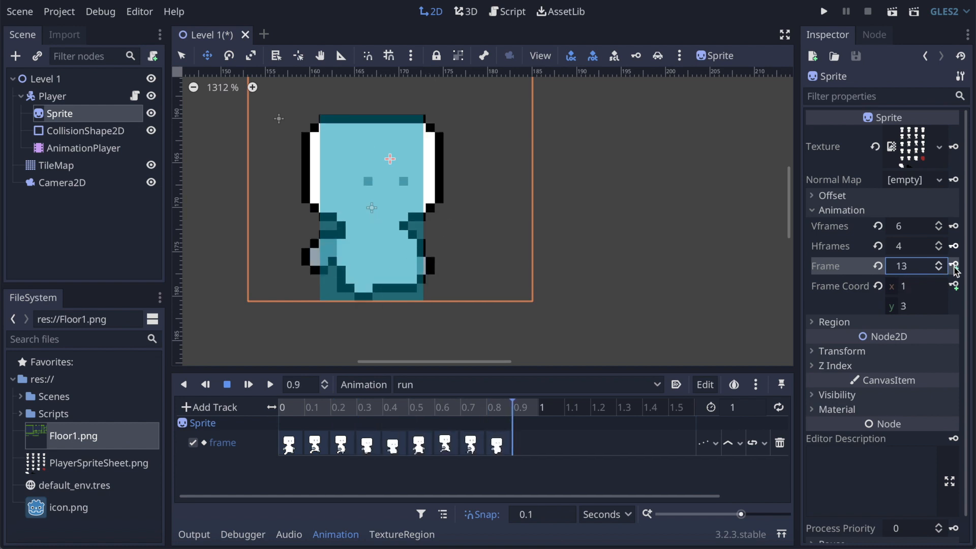
left_click(955, 265)
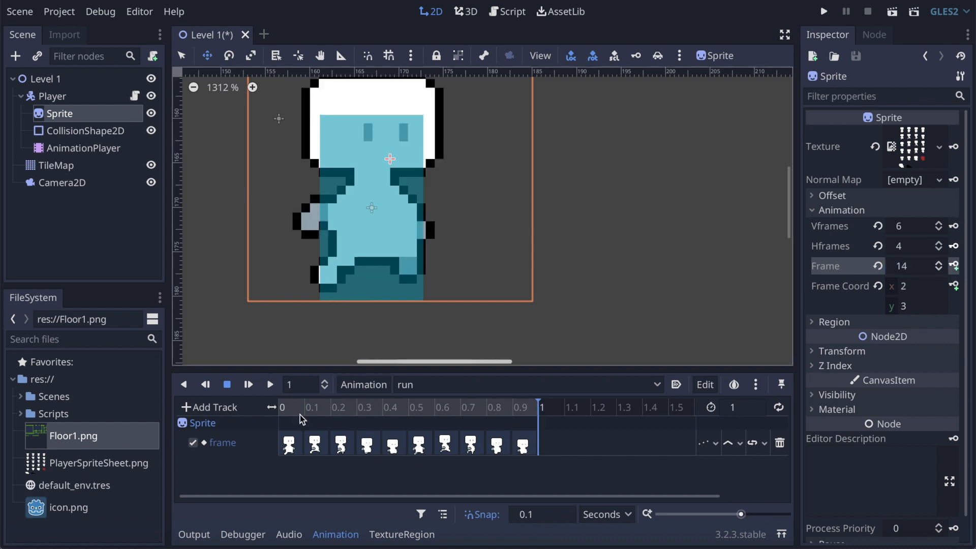
Step: Compare the run animation's keys at 0 and 0.1 s to see how the sprite's pose shifts against the collision shape
left_click(295, 443)
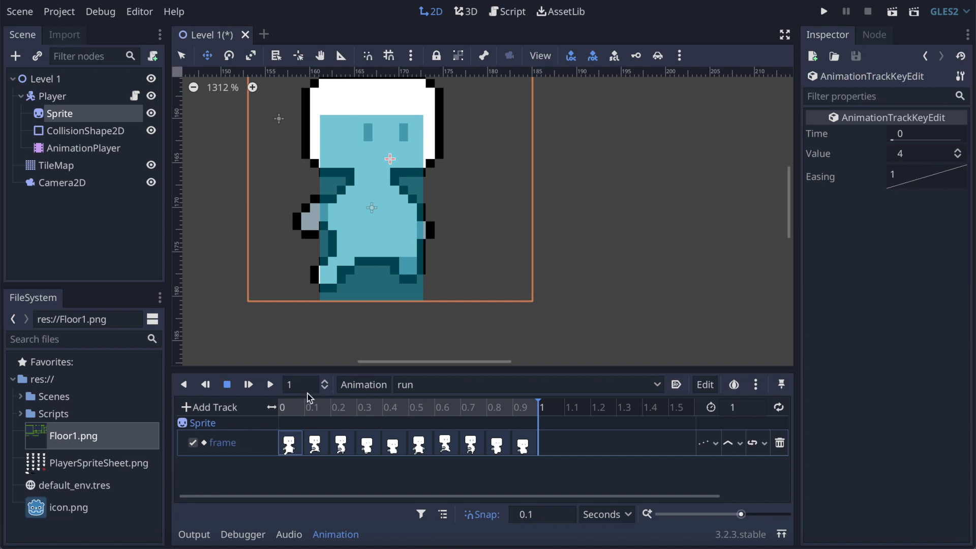
key("ctrl+s")
left_click(315, 443)
left_click(317, 406)
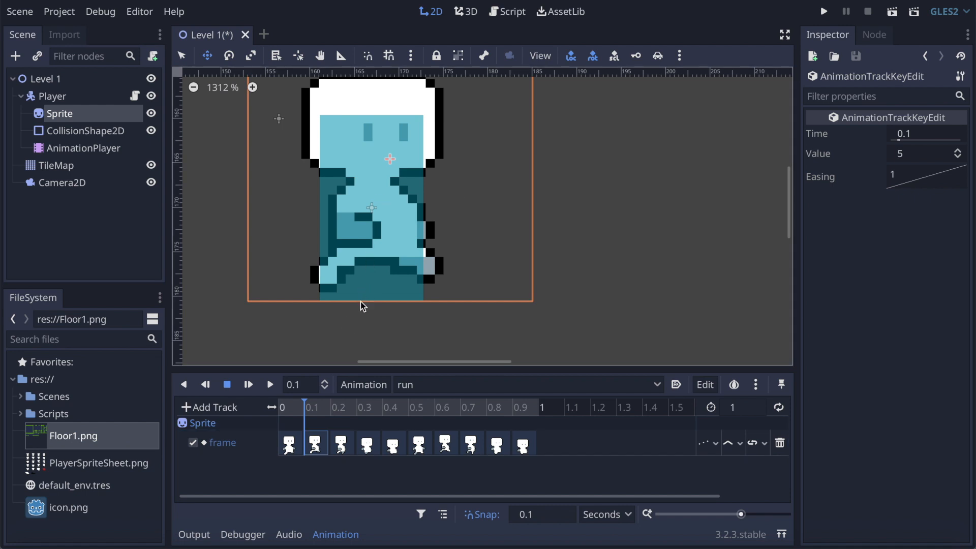
left_click(292, 409)
left_click(309, 408)
Step: Raise CollisionShape2D to a y position of about 9.05 at 0.1 s in the run animation and create its keyed position track
left_click(72, 134)
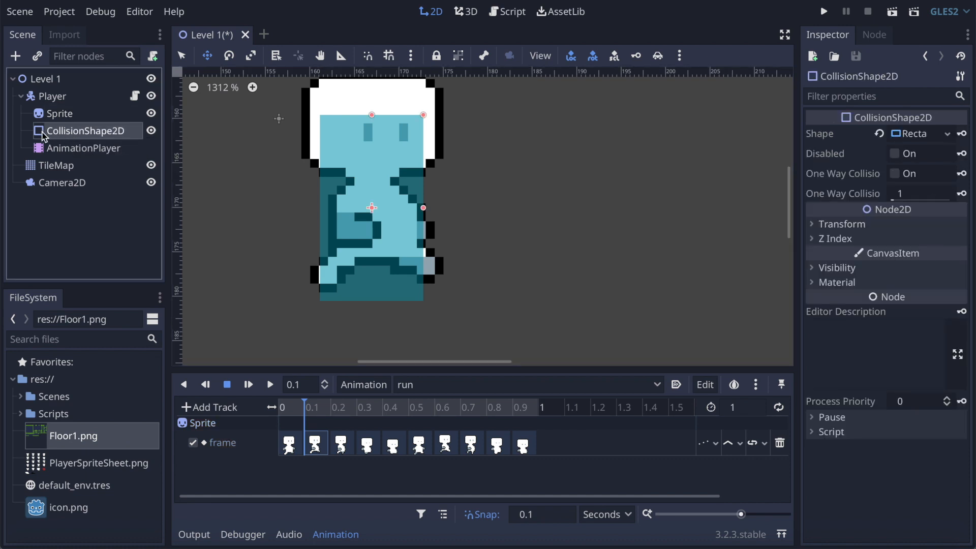
left_click(285, 408)
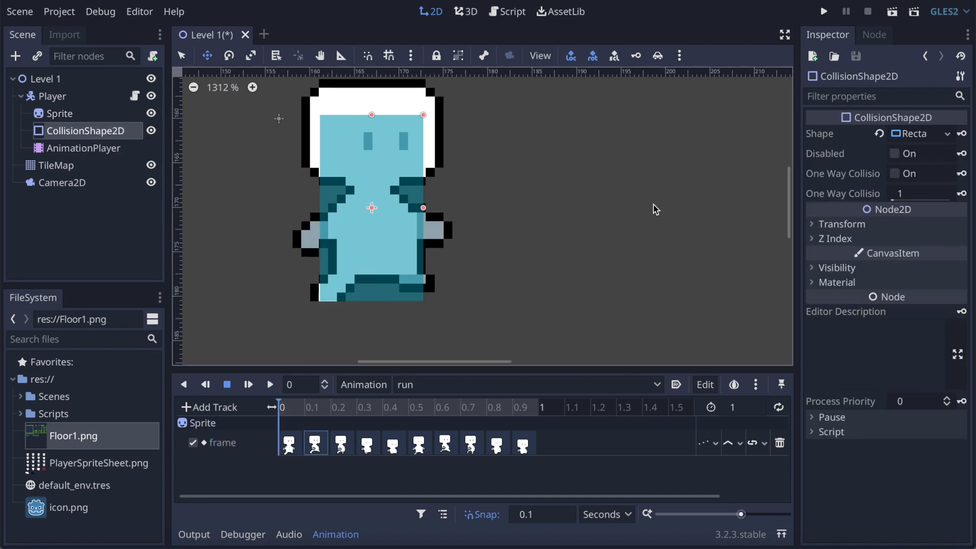
left_click(308, 408)
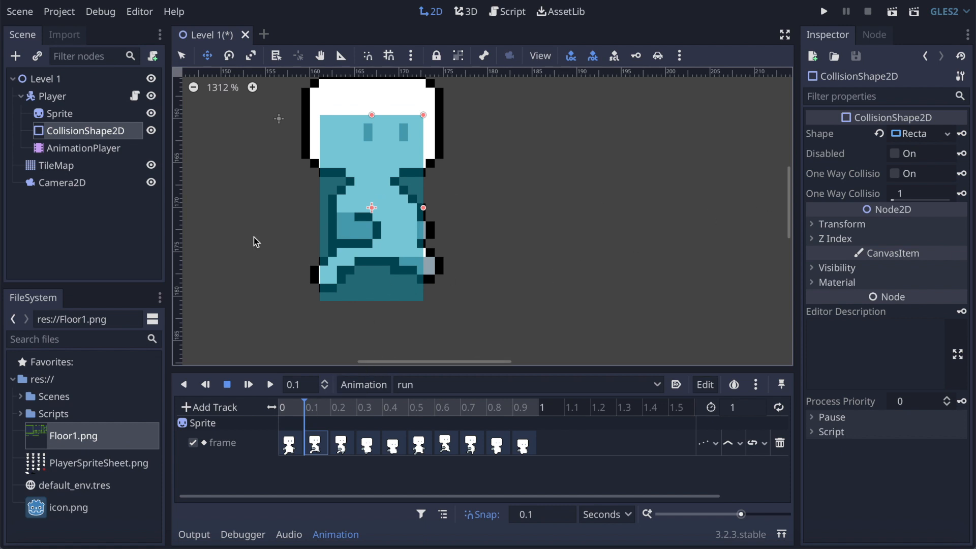
left_click(827, 224)
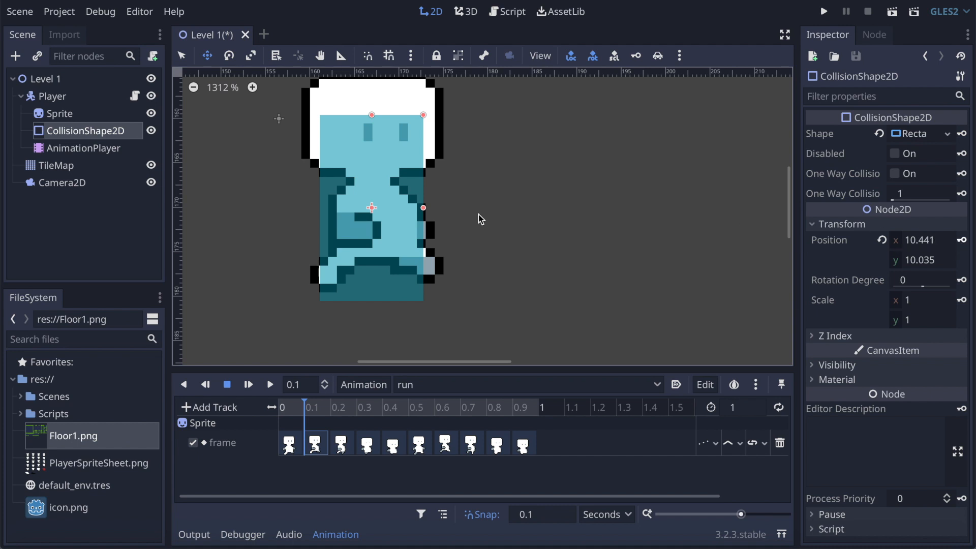
left_click_drag(360, 172, 359, 162)
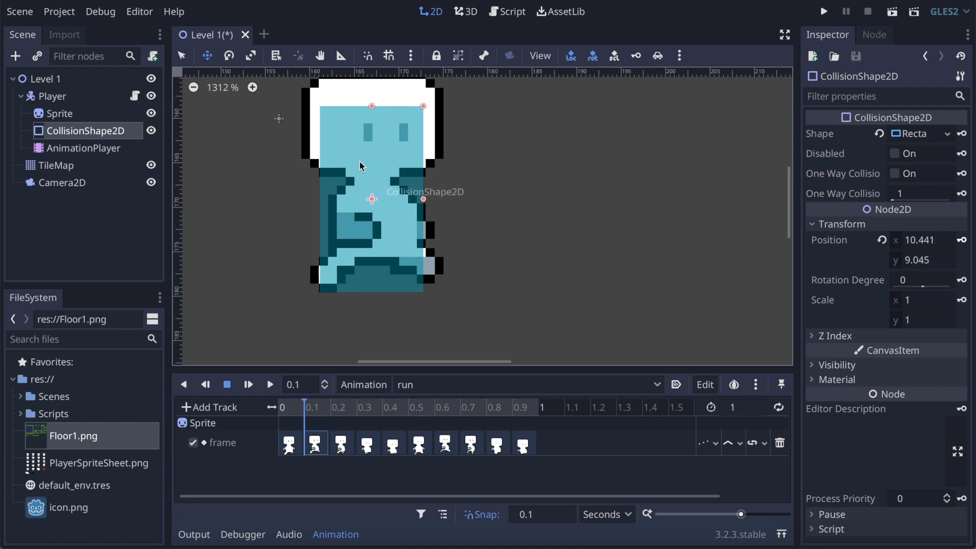
left_click(962, 240)
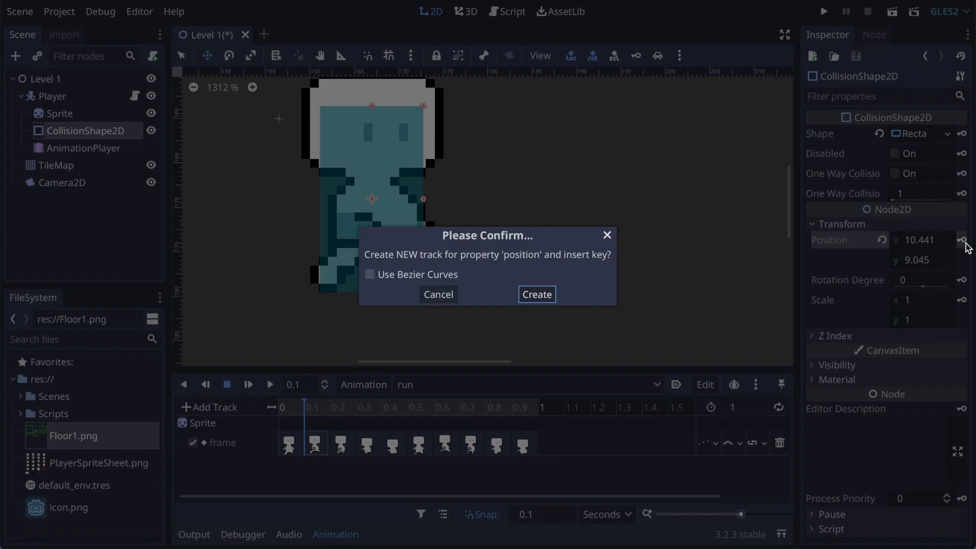
left_click(542, 297)
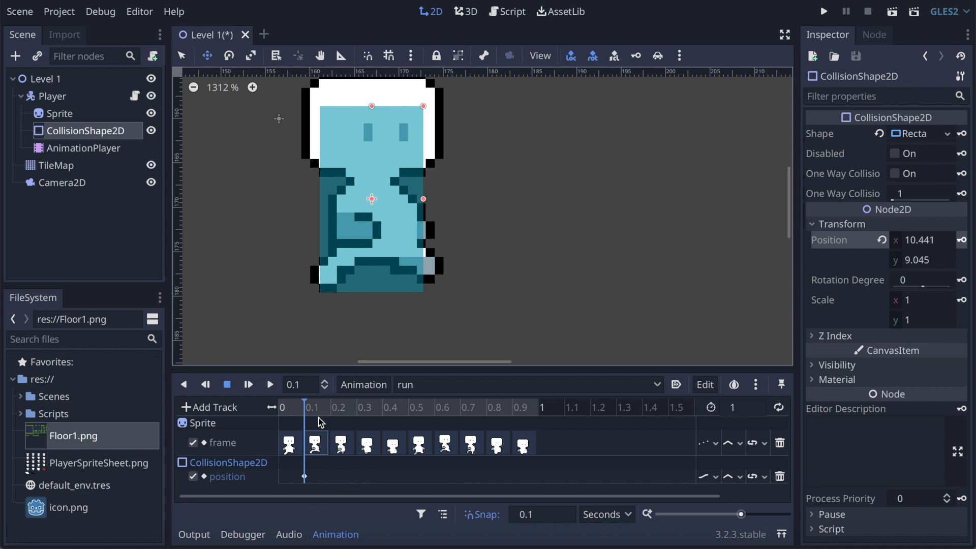
Step: Key the collision shape's position in the run animation with y about 9.88 at 0.3 s and about 8.02 at 0.6 s
left_click(344, 409)
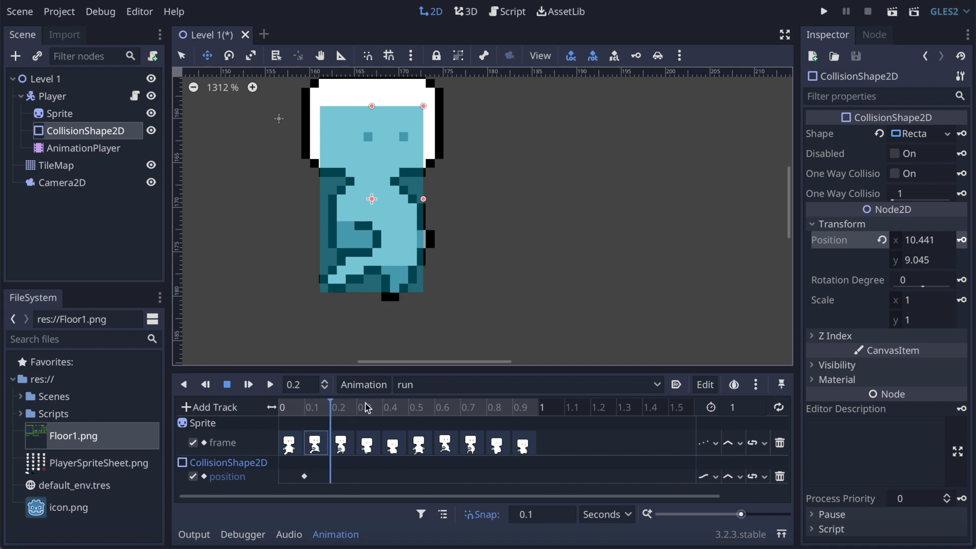
left_click(365, 409)
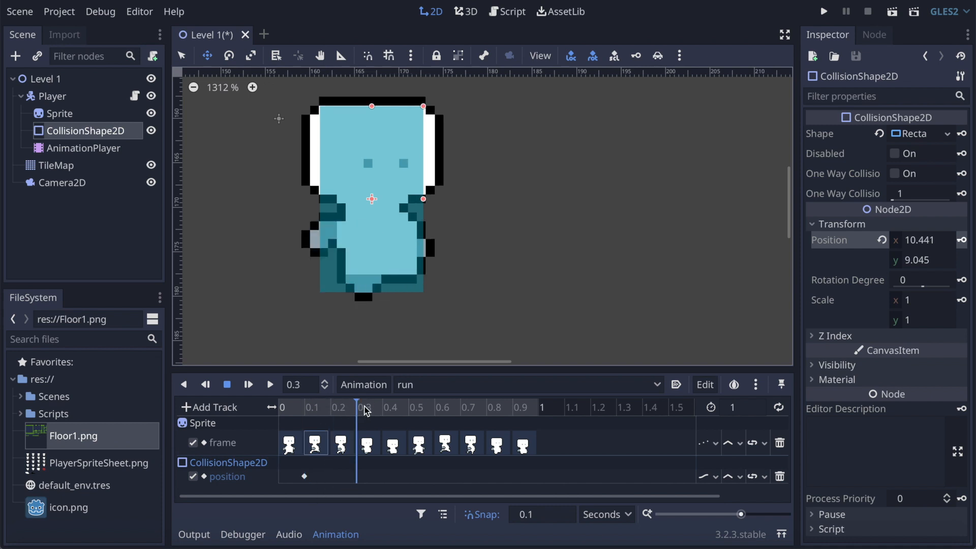
left_click_drag(369, 216, 369, 225)
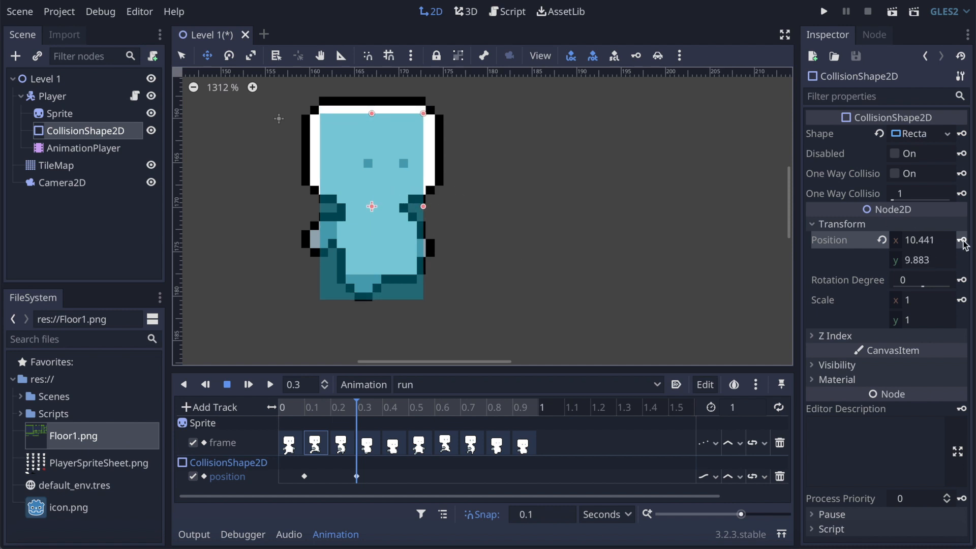
left_click(395, 413)
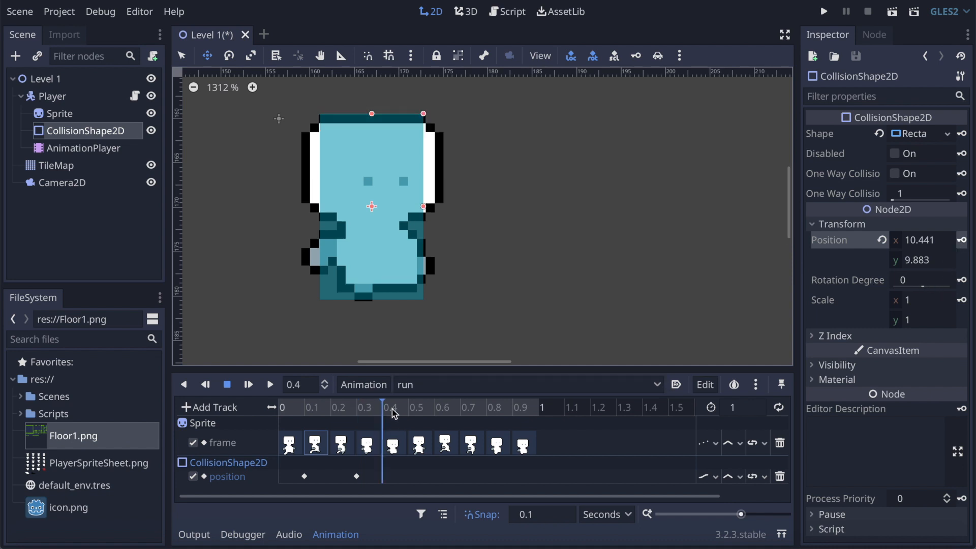
left_click(419, 412)
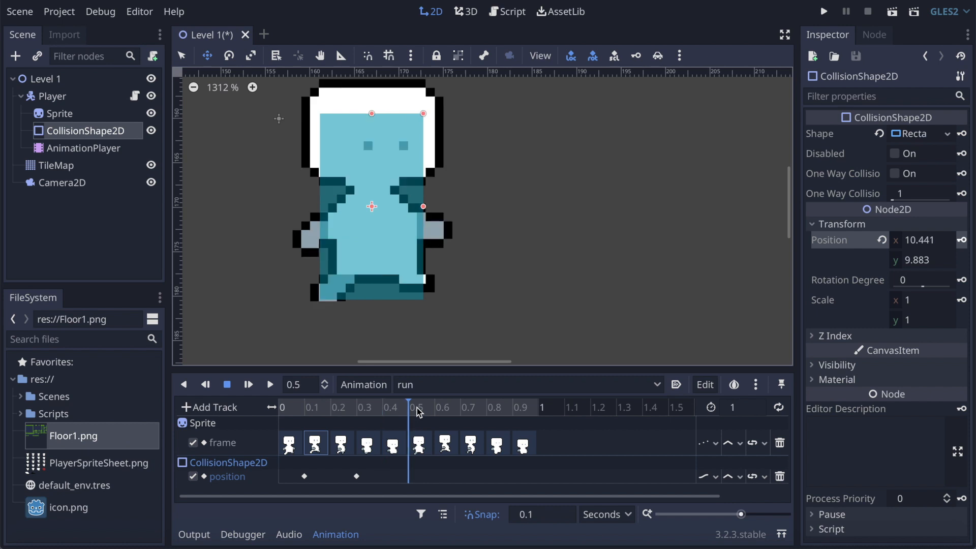
left_click(445, 412)
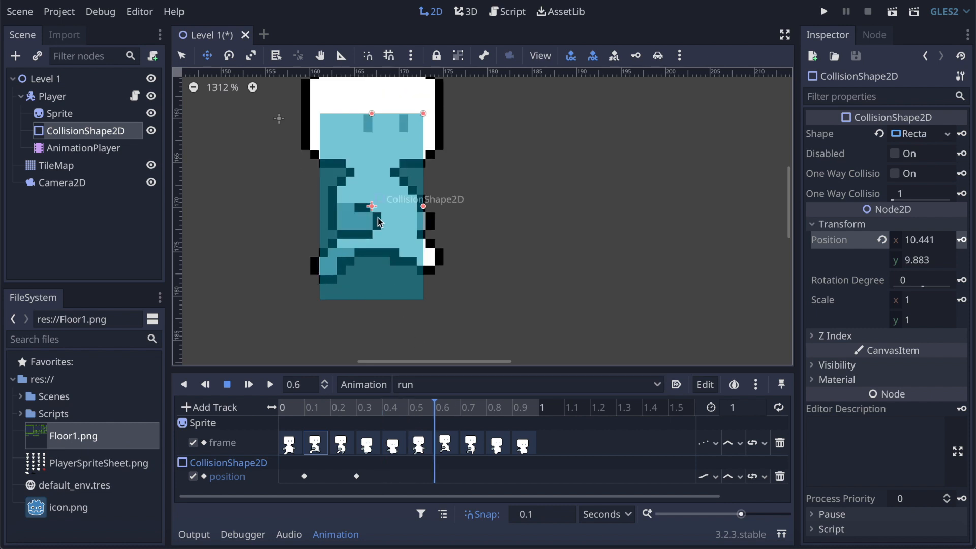
left_click_drag(378, 218, 379, 205)
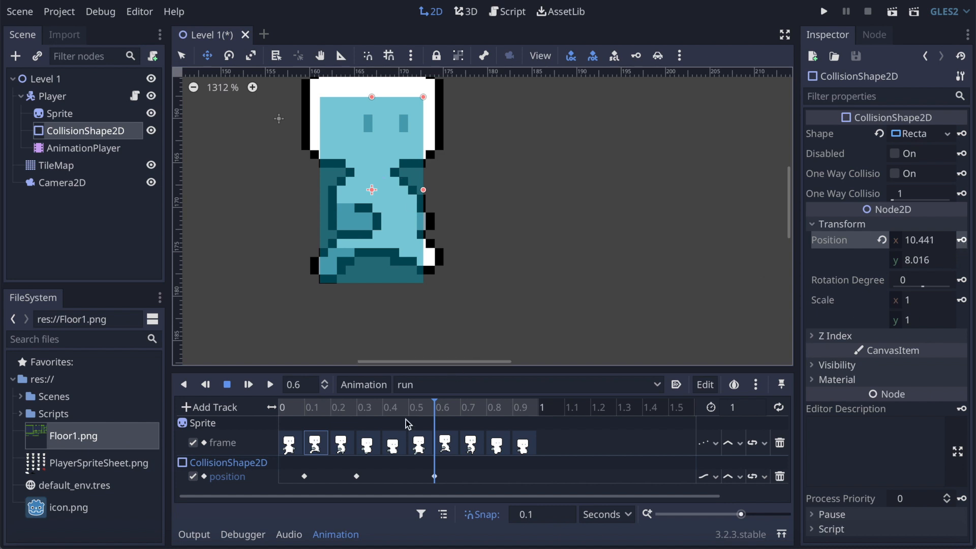
Step: Key the collision shape's position at about (10.56, 9.85) at 0.7 s and check the fit over the remaining run frames
left_click(463, 407)
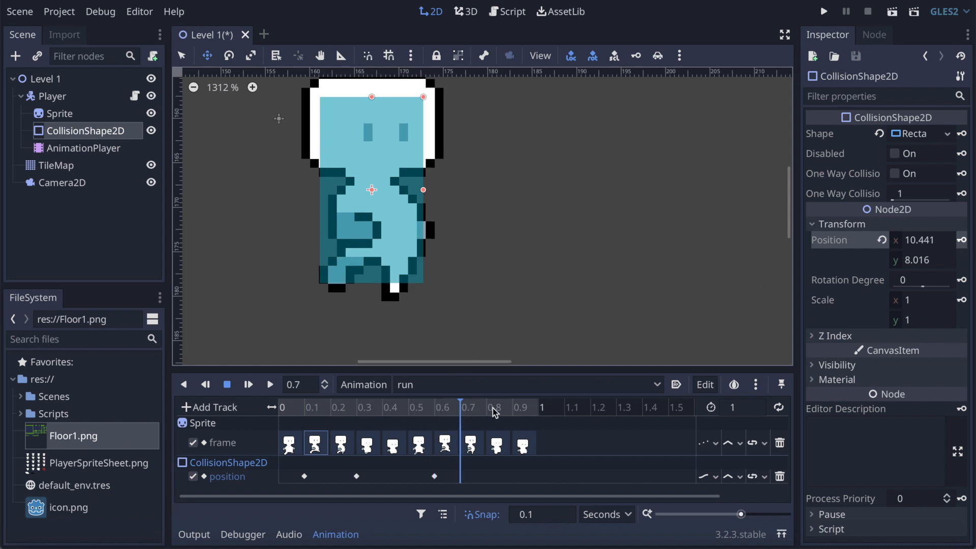
left_click_drag(389, 245, 388, 257)
left_click_drag(389, 262, 391, 264)
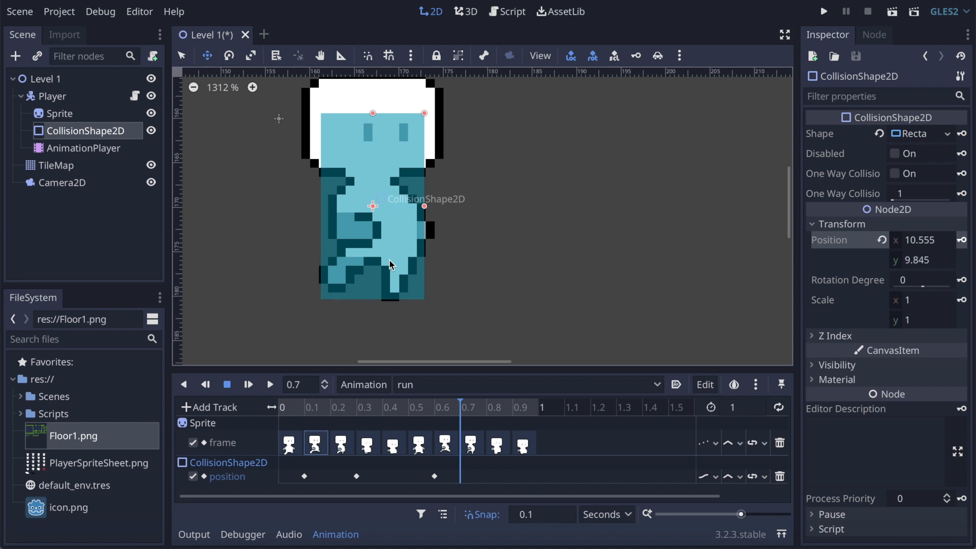
left_click(962, 240)
left_click(495, 407)
left_click(529, 411)
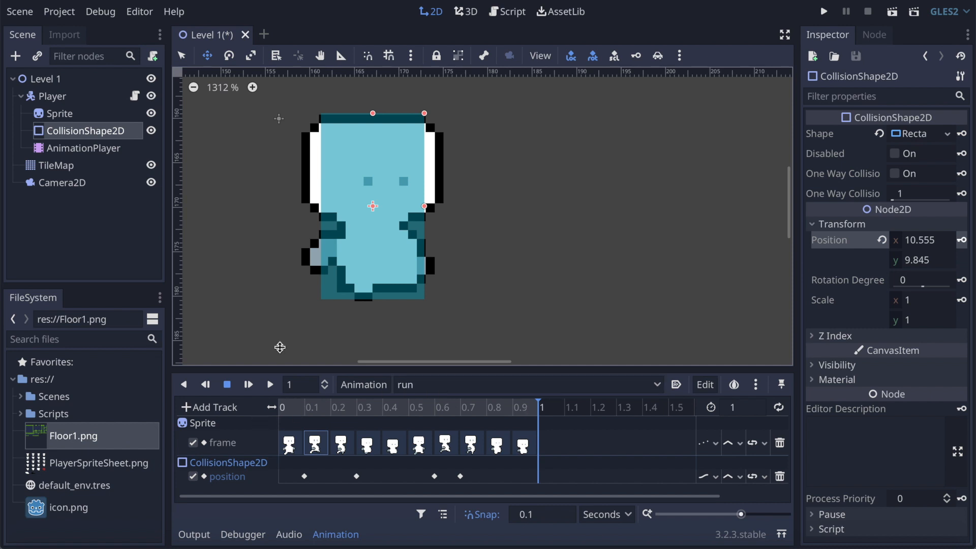
Step: Save the scene and set the AnimationPlayer's current animation to run
left_click(81, 149)
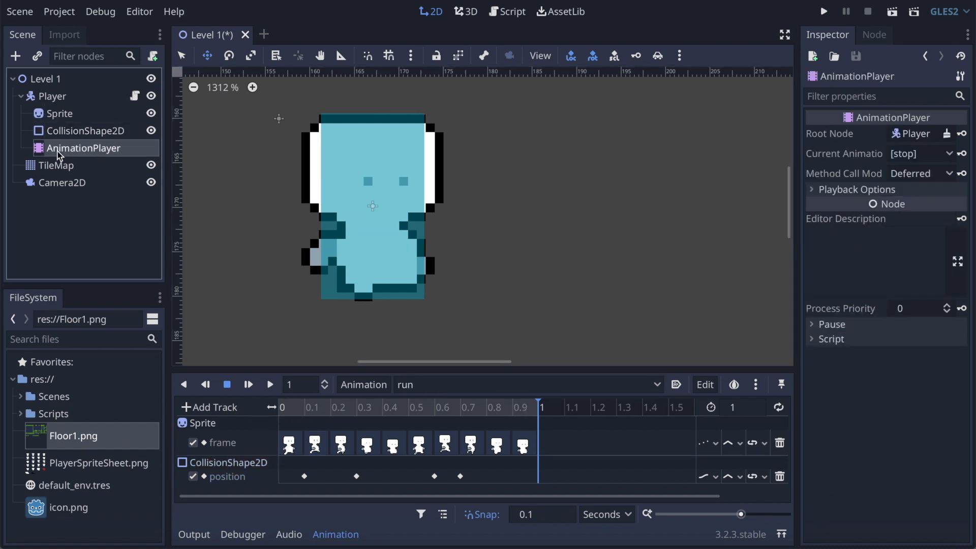
key("ctrl+s")
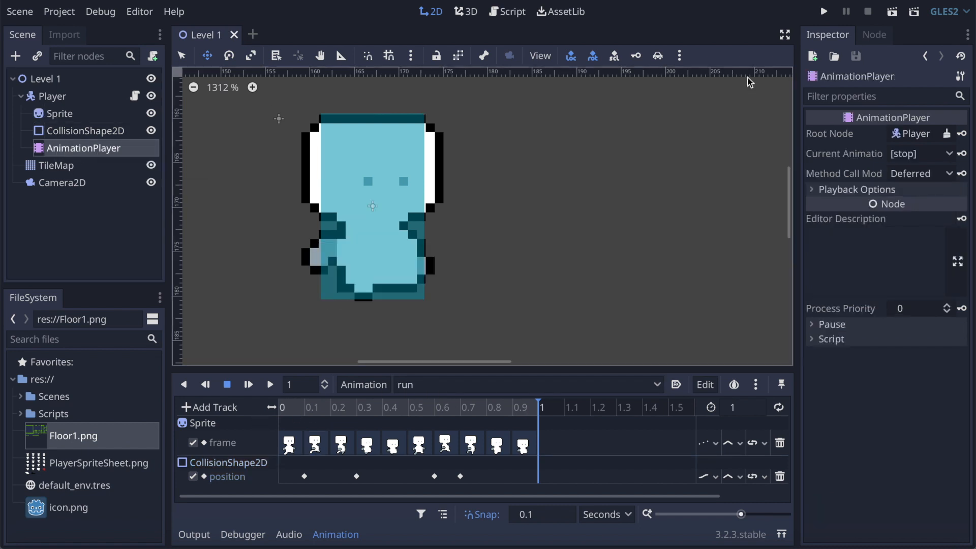
left_click(938, 154)
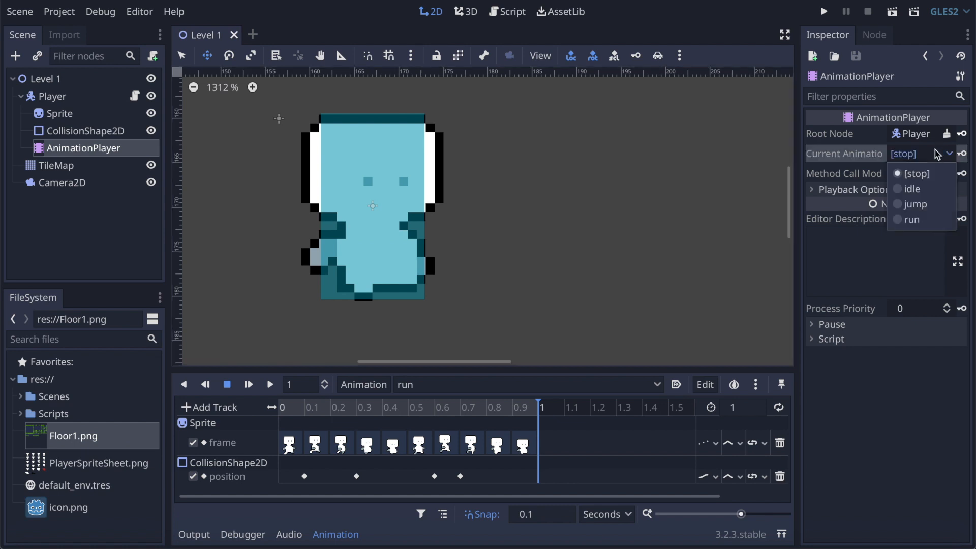
left_click(924, 220)
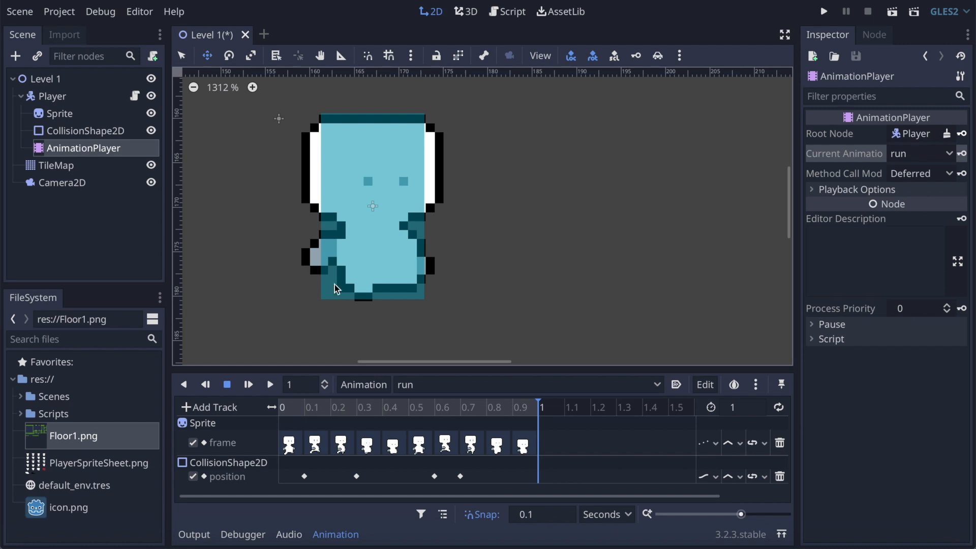
Step: Switch to editing the jump animation and create a Sprite frame track with frame 14 keyed at 0 s
left_click(435, 385)
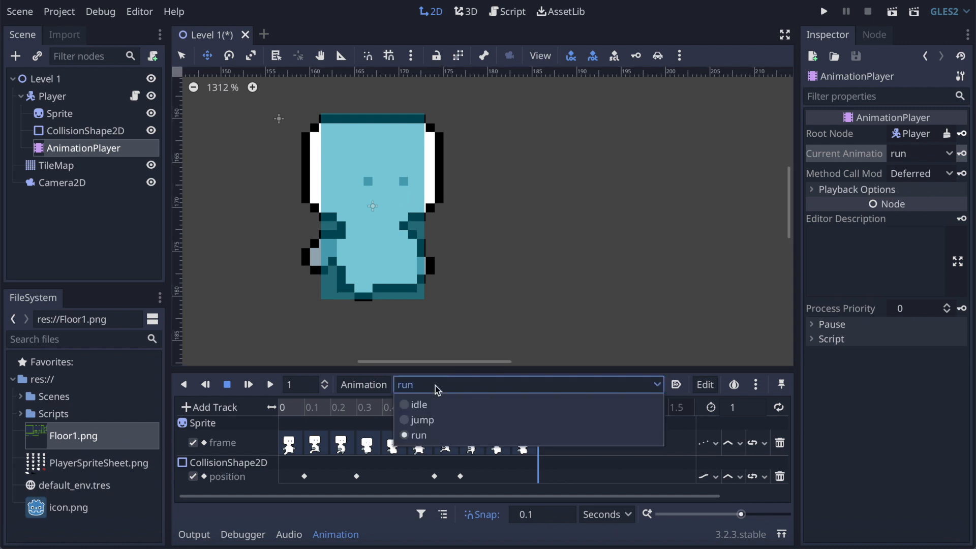
left_click(427, 421)
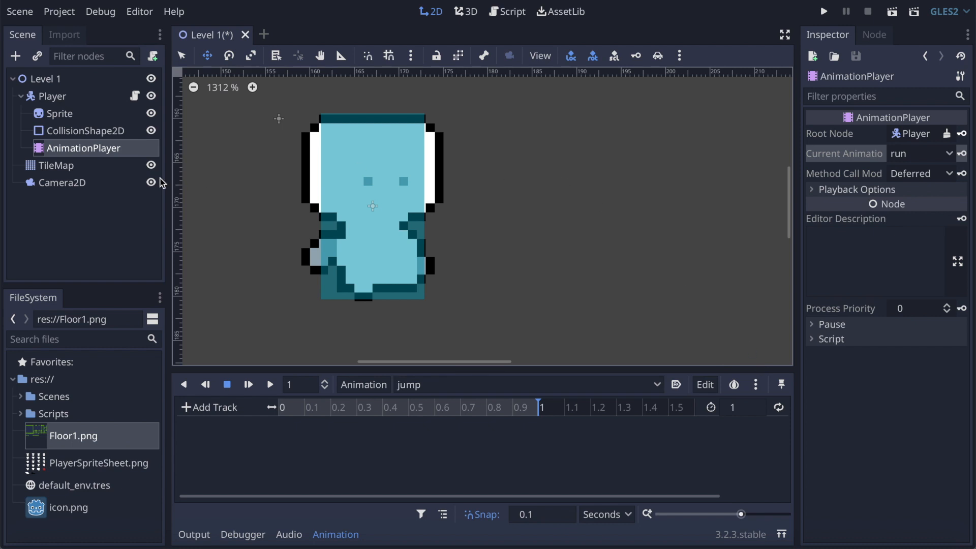
left_click(50, 114)
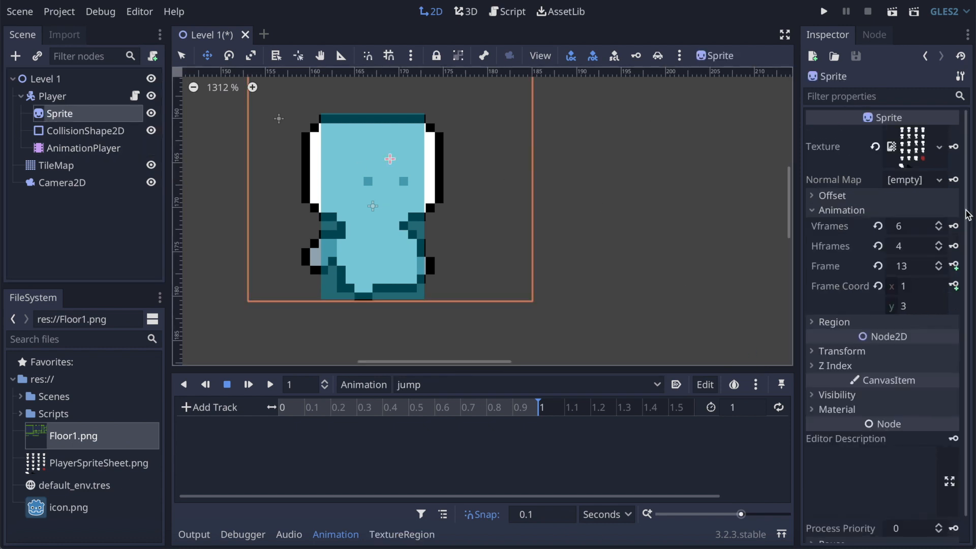
left_click(938, 263)
left_click(399, 193)
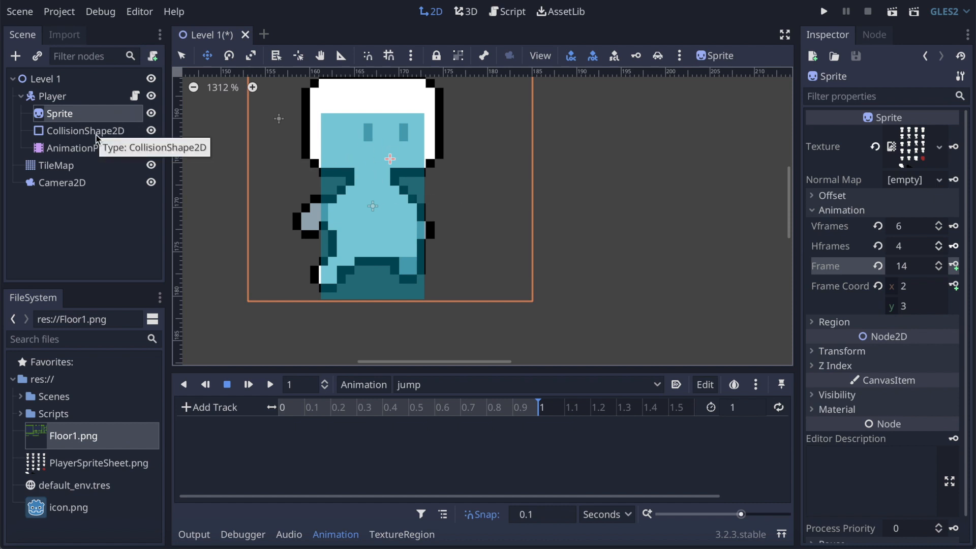
left_click(283, 407)
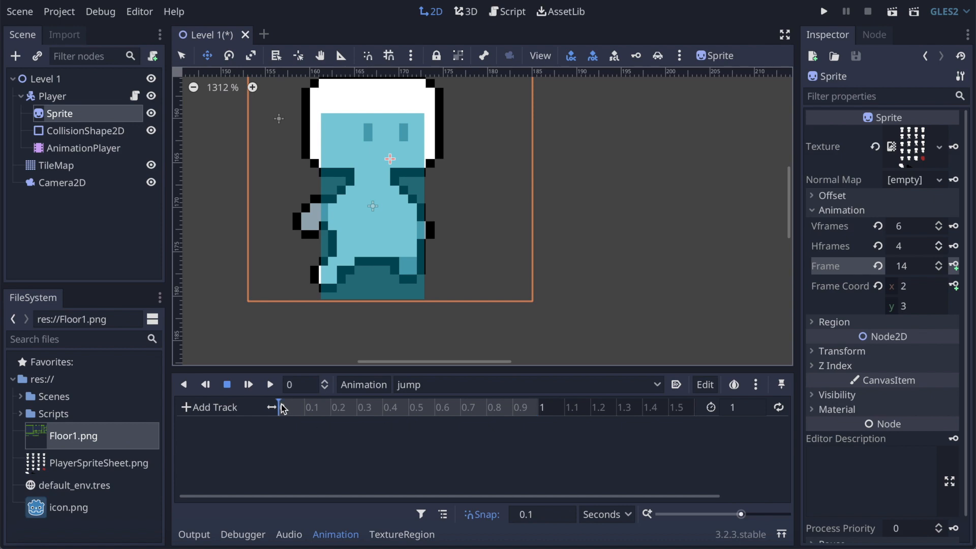
left_click(954, 265)
left_click(537, 293)
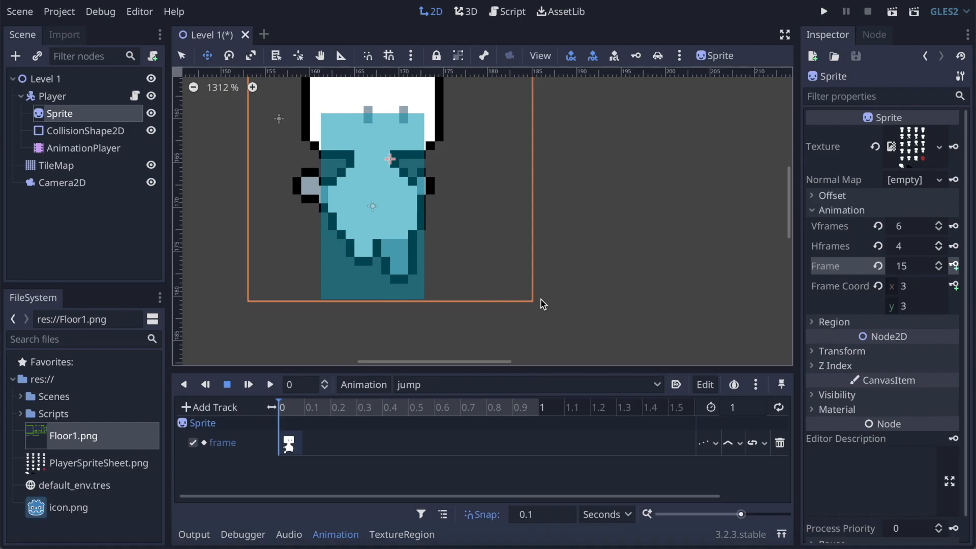
Step: Raise CollisionShape2D to about (10.21, 7.94) at 0 s in the jump animation and create its keyed position track
left_click(102, 135)
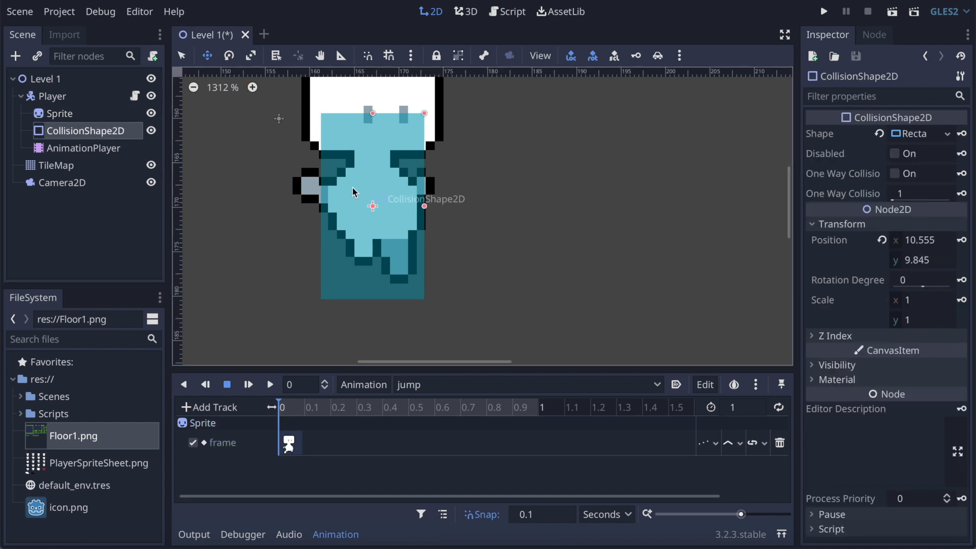
left_click(304, 409)
left_click(287, 407)
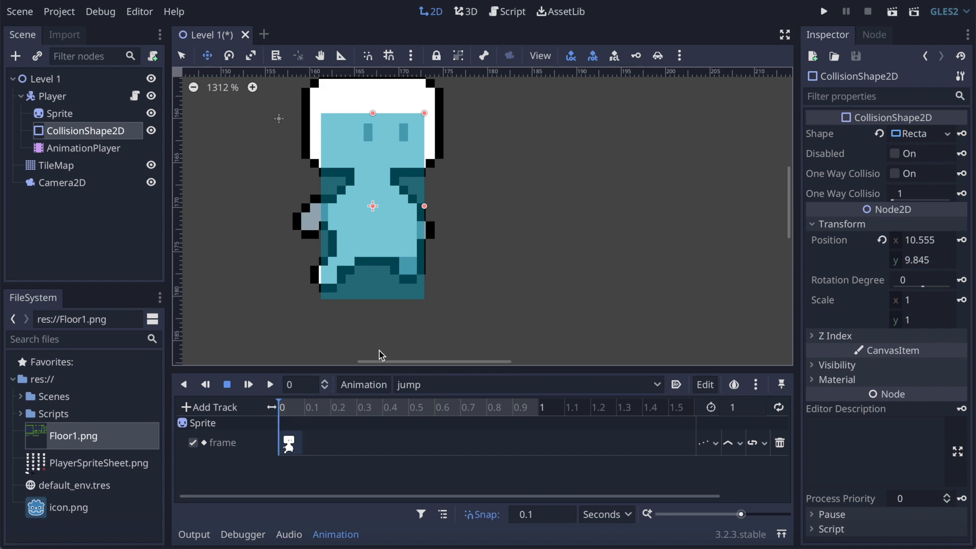
left_click_drag(376, 245, 374, 229)
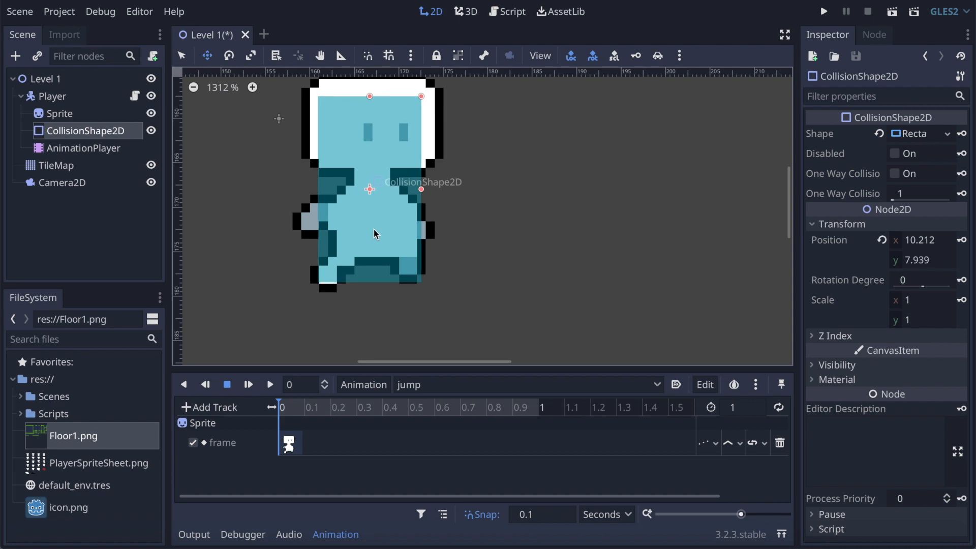
left_click(962, 240)
left_click(543, 296)
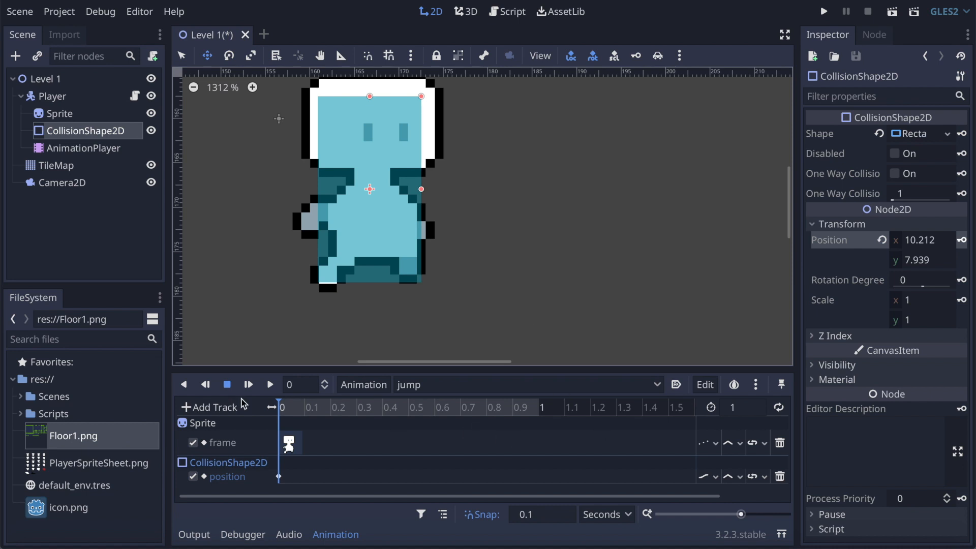
Step: Set the jump animation's length to 0.1 s and save the scene
left_click(745, 413)
type(".")
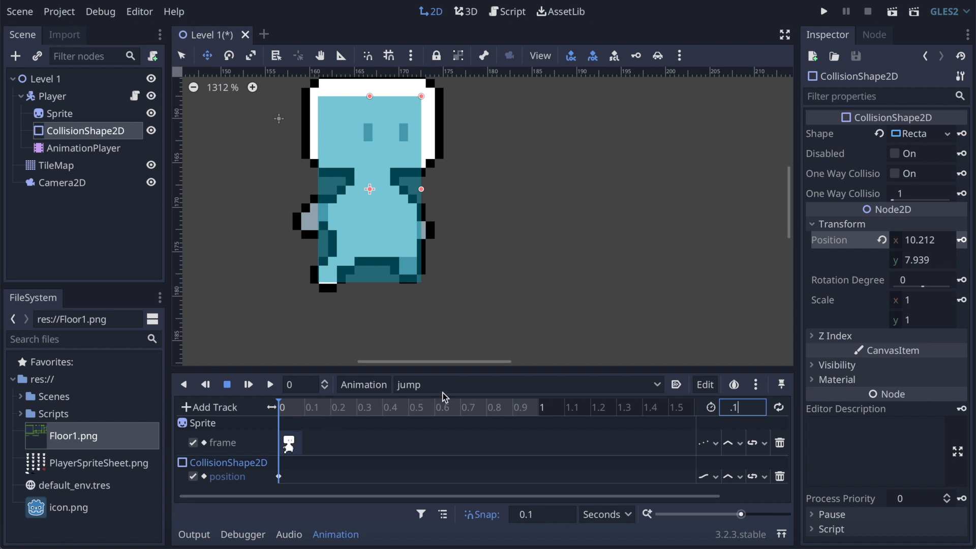
key("Return")
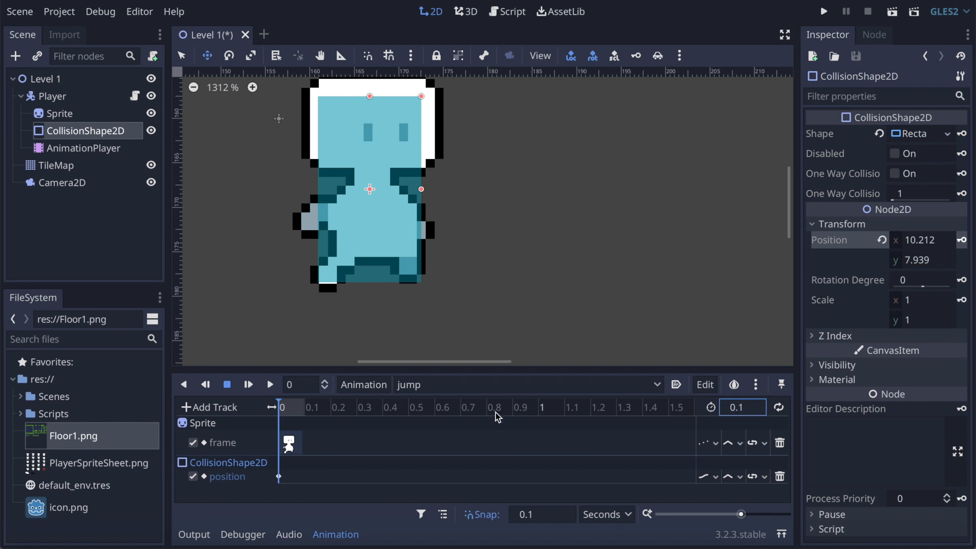
key("ctrl+s")
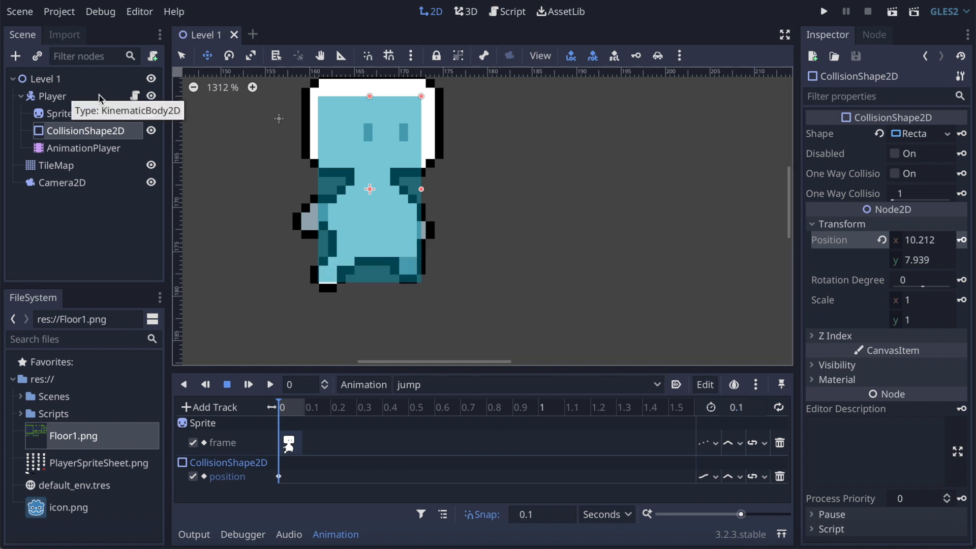
Step: Open the Player script and declare onready var anim = $AnimationPlayer directly below the sprite variable
left_click(137, 98)
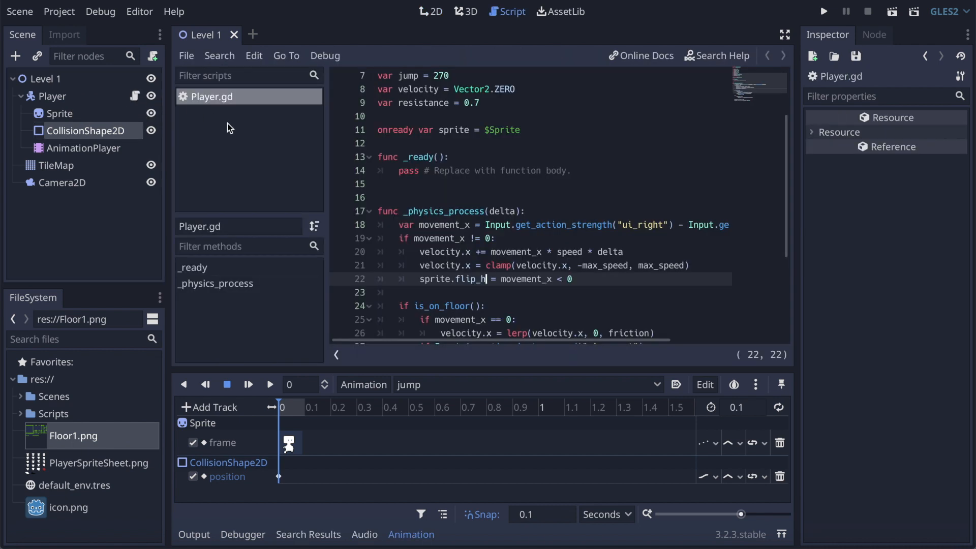
left_click(537, 136)
key("Return")
type("on")
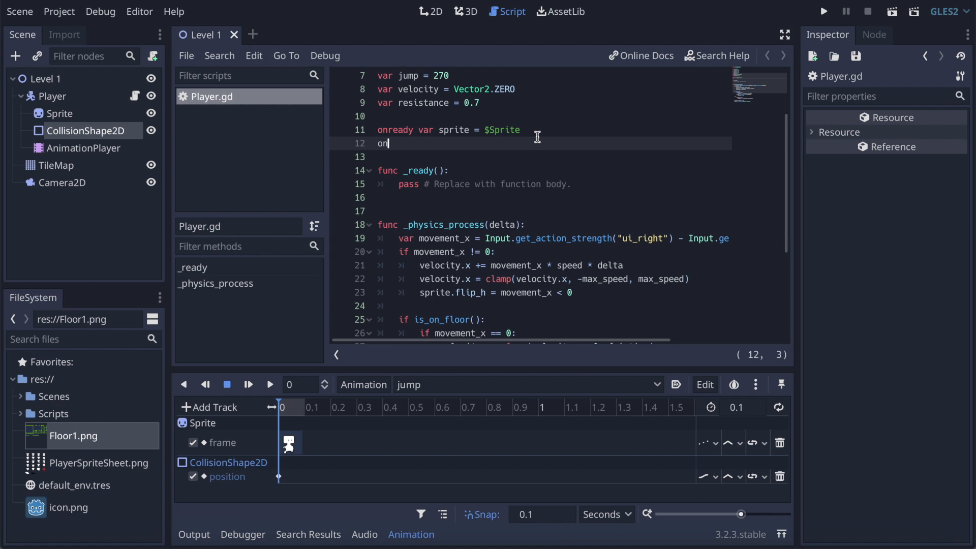
type("ready var ")
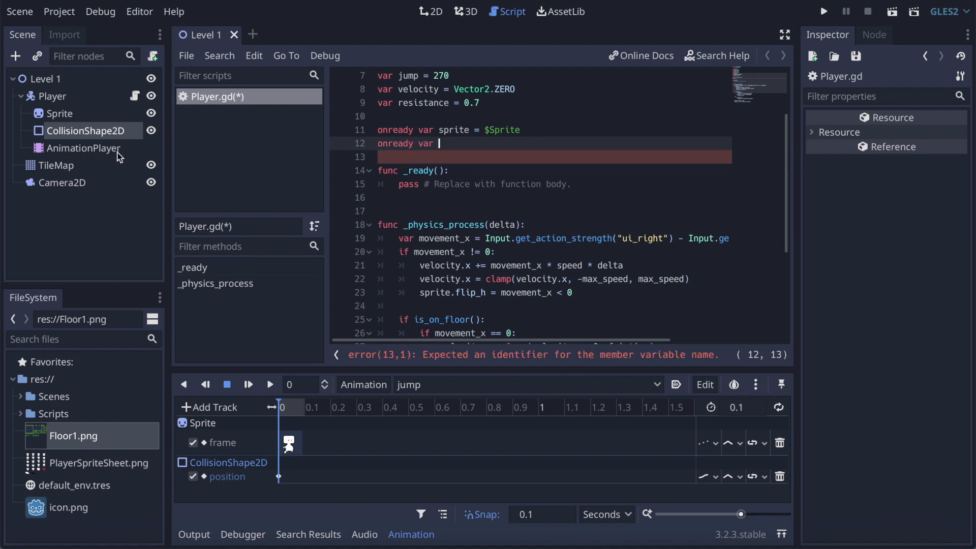
type("anim ")
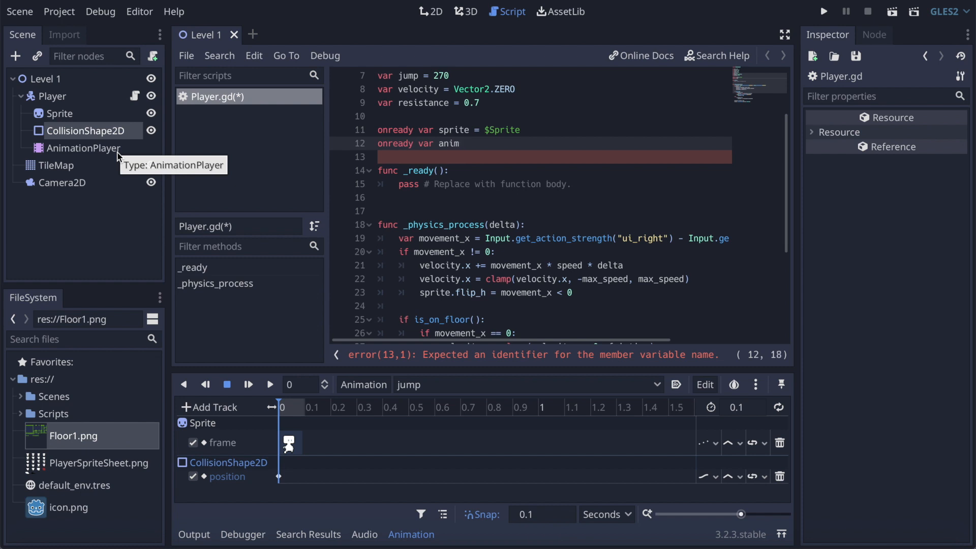
type("= $A")
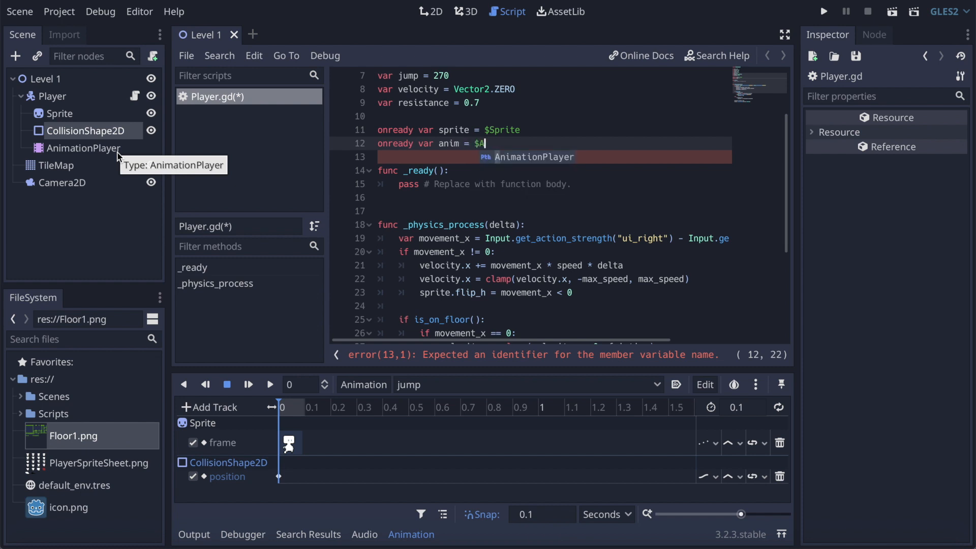
key("Return")
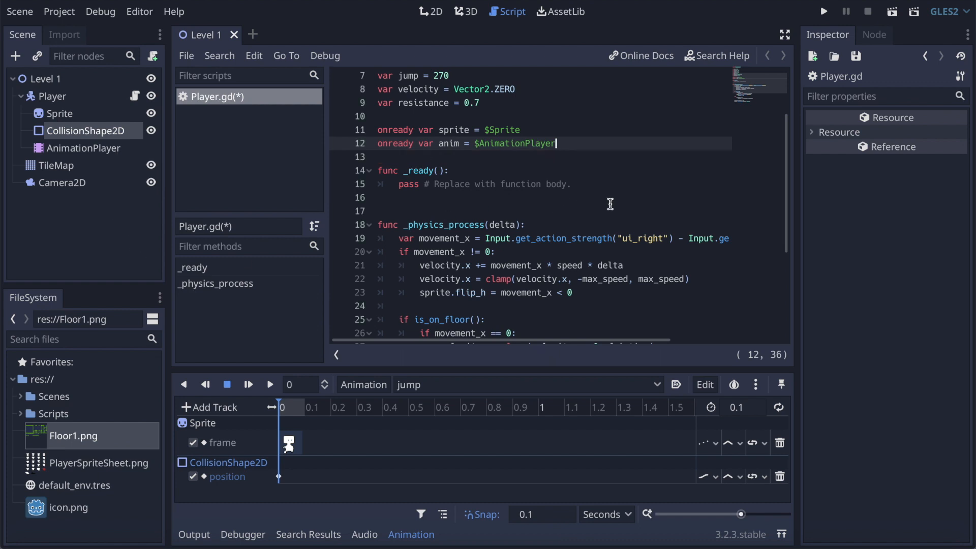
Step: Add anim.play("run") as the first line of the if movement_x != 0 block in _physics_process
left_click(507, 256)
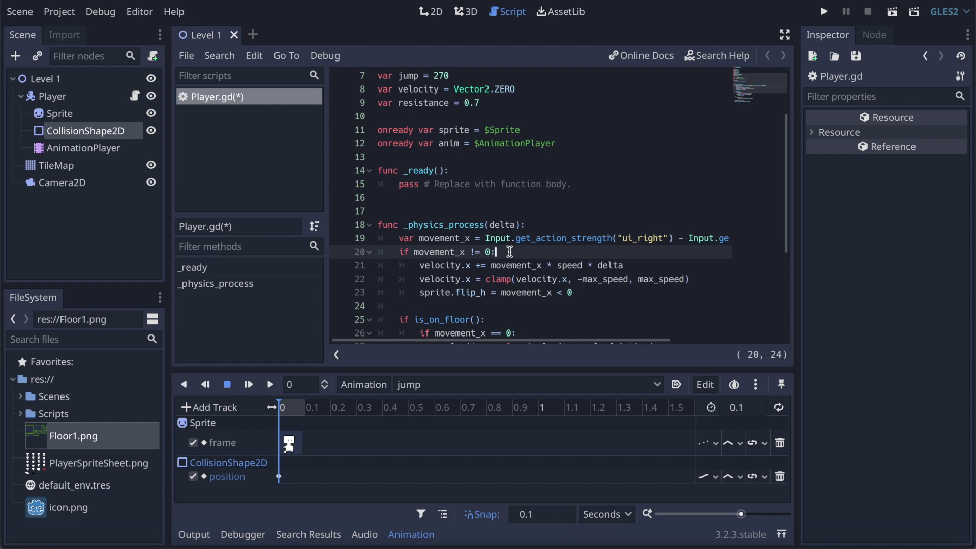
key("Return")
type("anim")
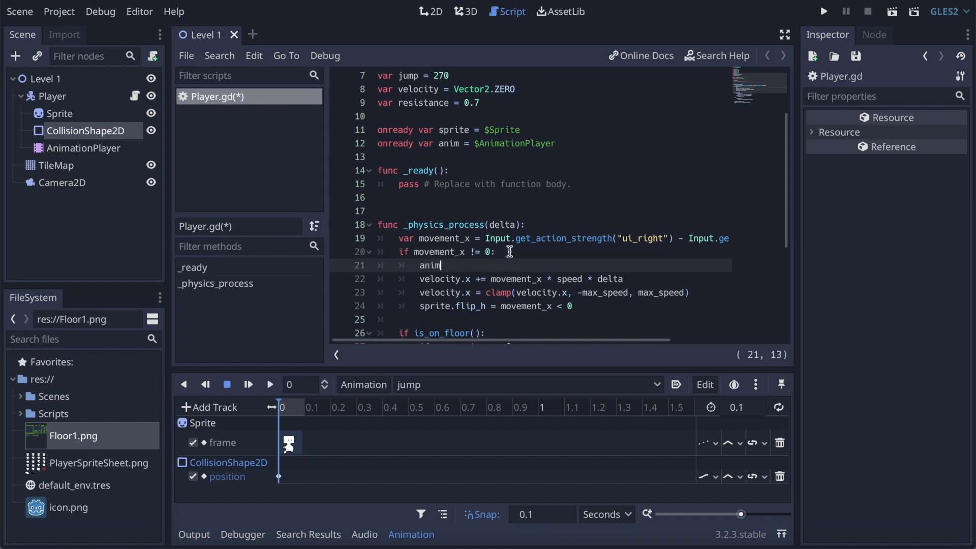
type(".pla")
key("Return")
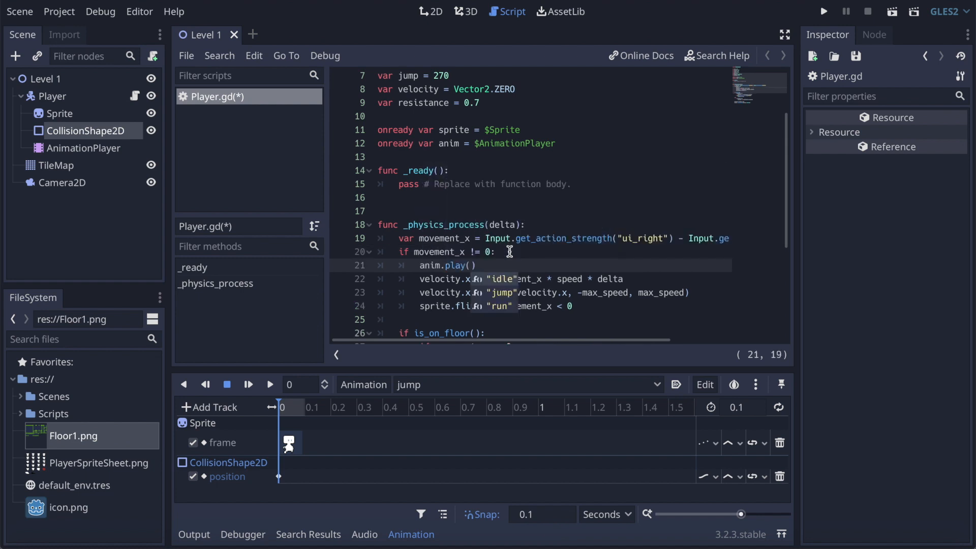
key("Down")
key("Down")
key("Return")
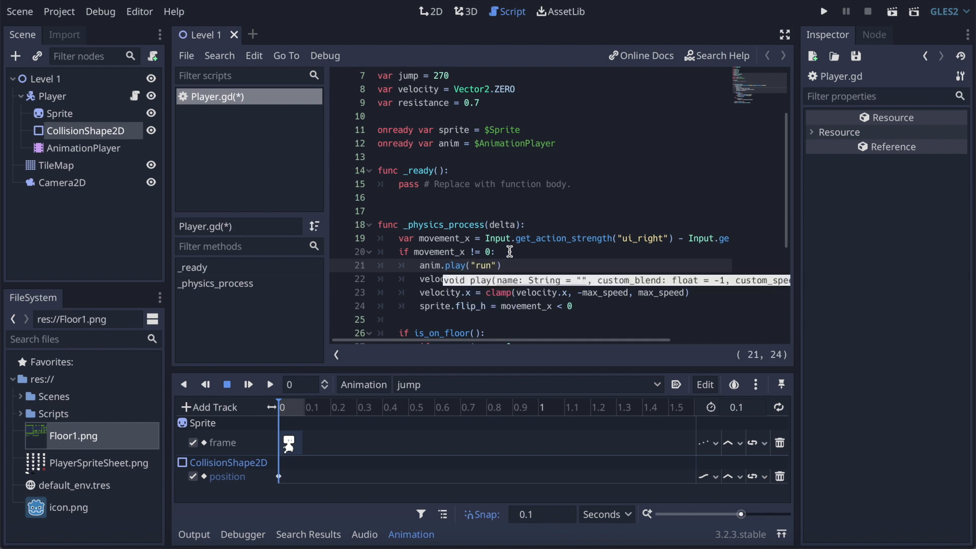
Step: Add anim.play("idle") after the friction lerp line in the is_on_floor block's movement_x == 0 branch
scroll(504, 249, "down", 2)
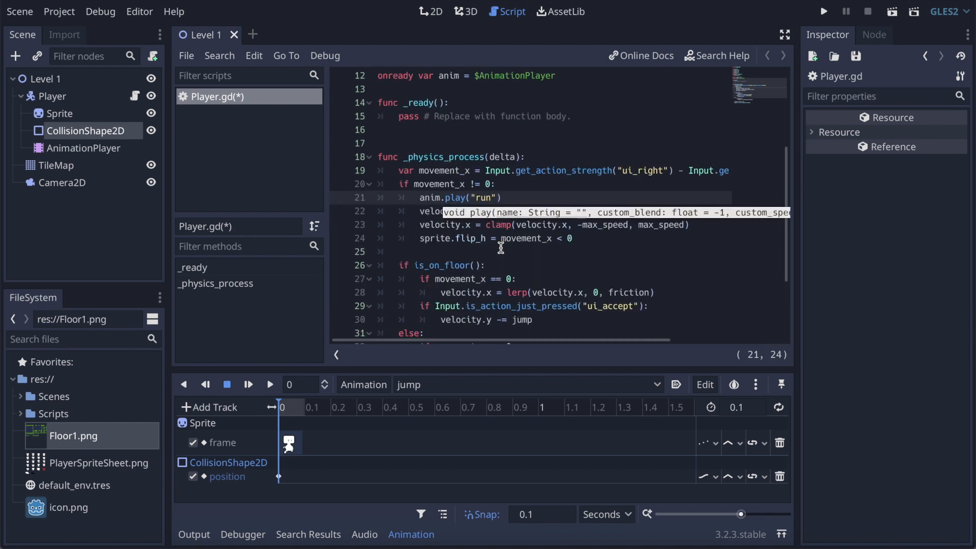
left_click(532, 278)
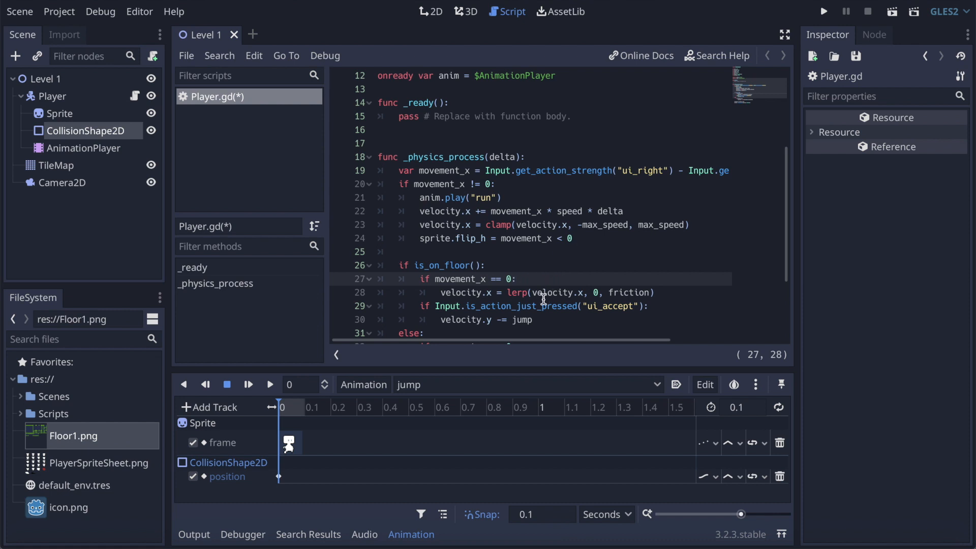
left_click(664, 295)
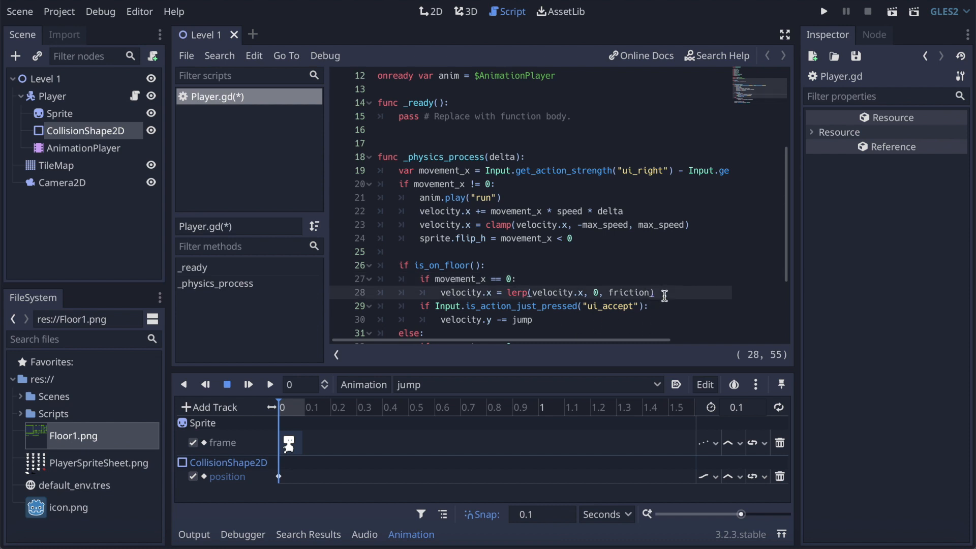
key("Return")
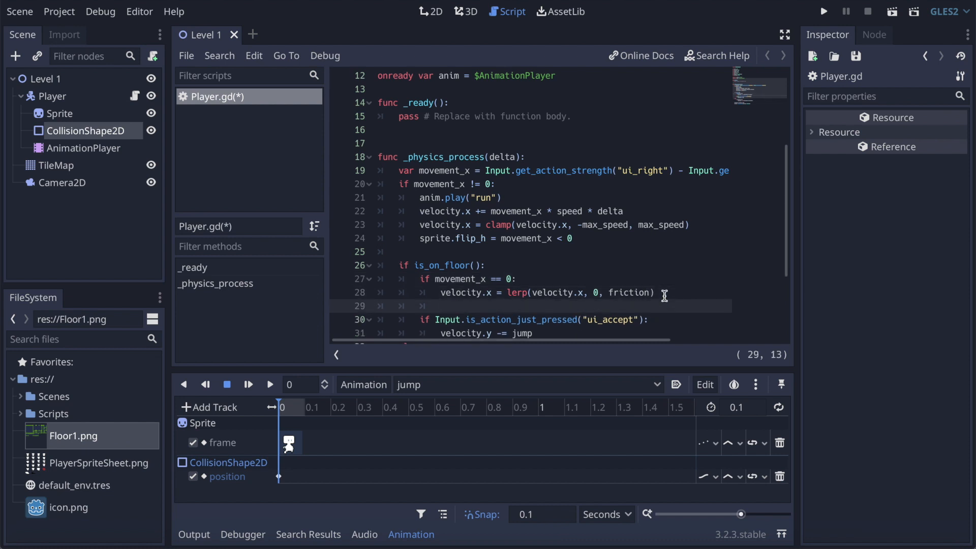
type("anim")
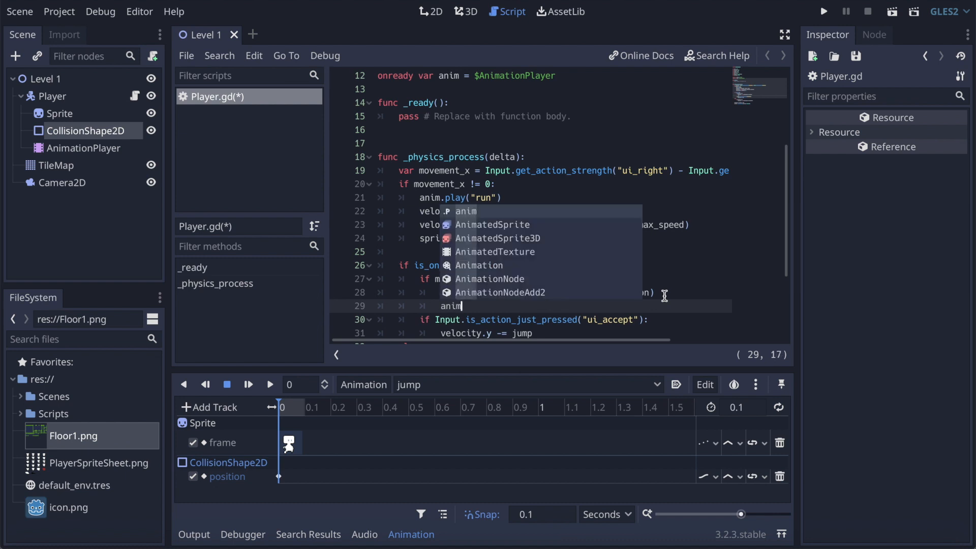
type(".play(")
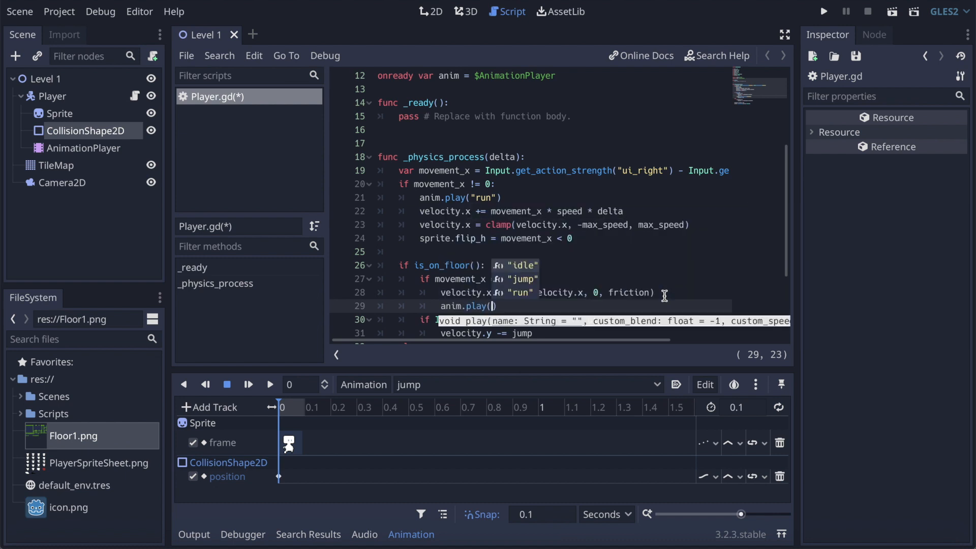
key("Return")
Step: Add anim.play("jump") below velocity.y -= jump in the ui_accept branch
scroll(700, 268, "down", 2)
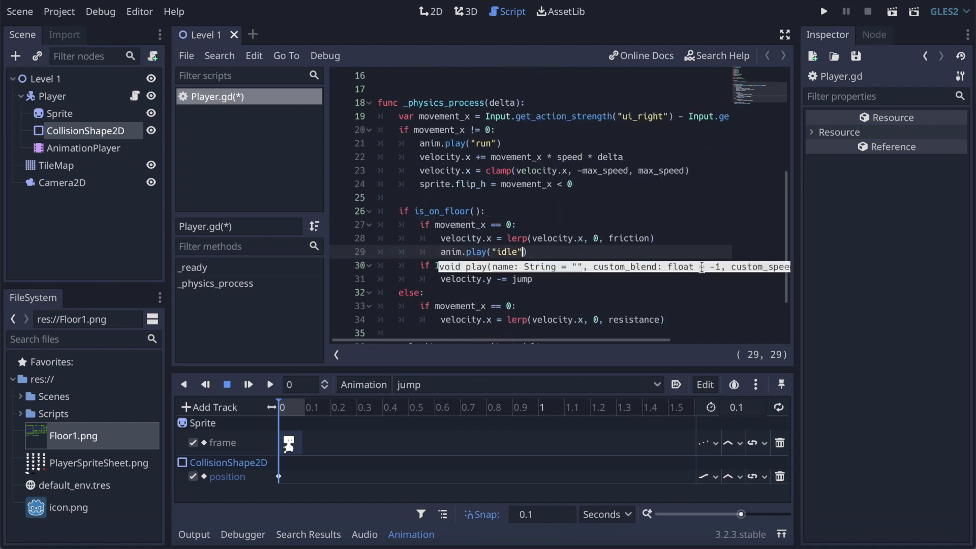
left_click(592, 253)
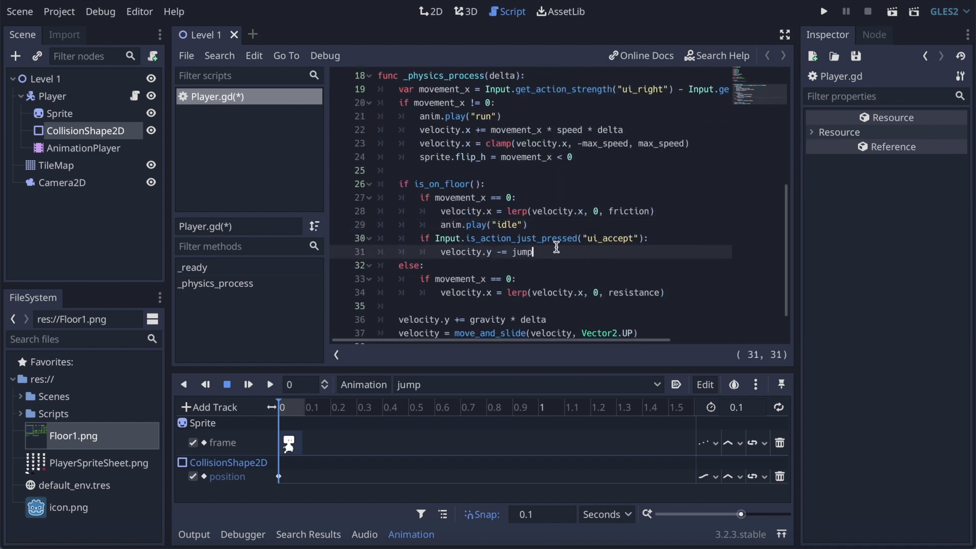
key("Return")
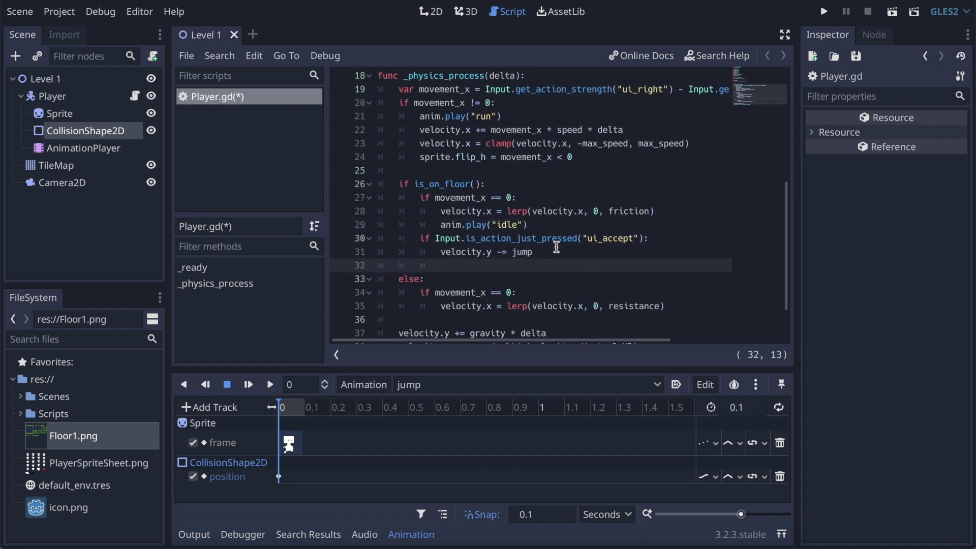
type("anim.play(")
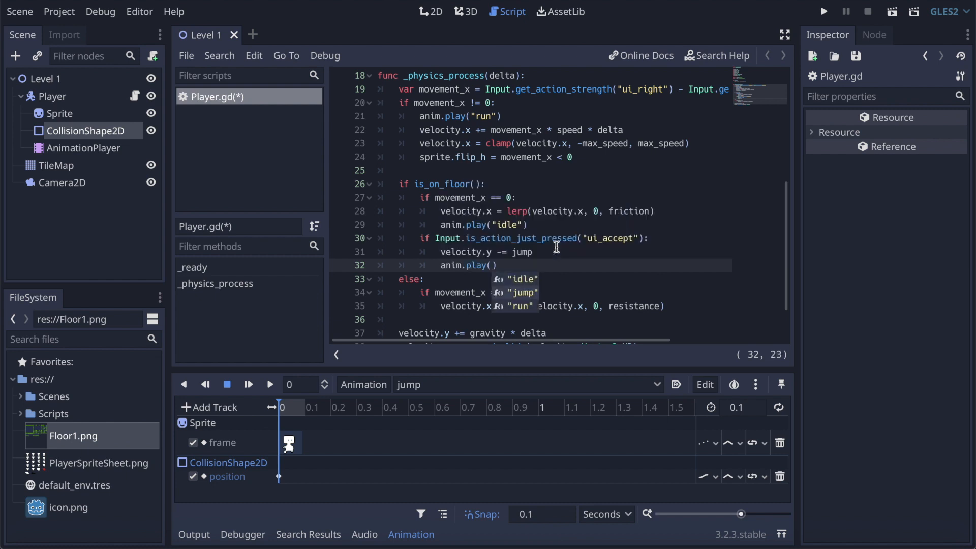
key("Down")
key("Return")
left_click(537, 305)
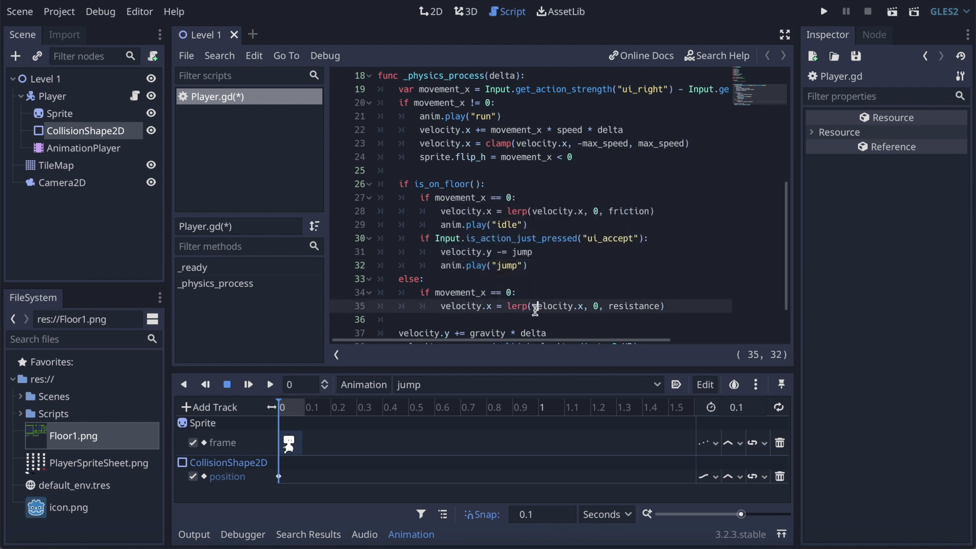
left_click(542, 293)
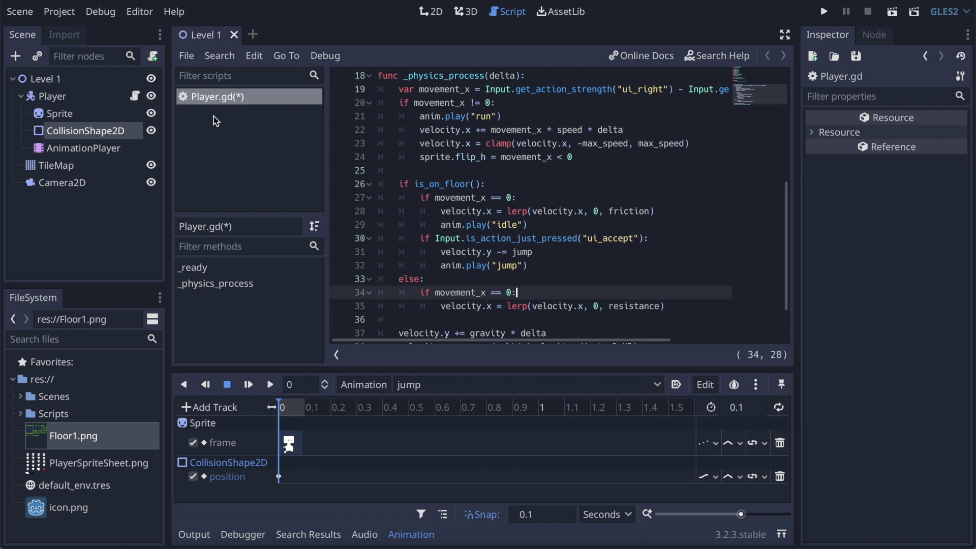
Step: Create a new animation named fall in the AnimationPlayer
left_click(87, 148)
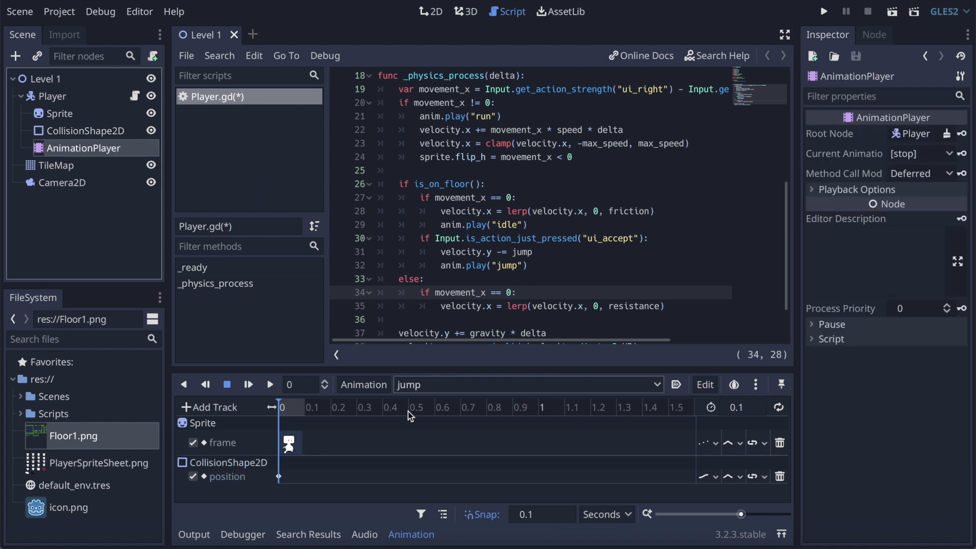
left_click(370, 385)
left_click(378, 311)
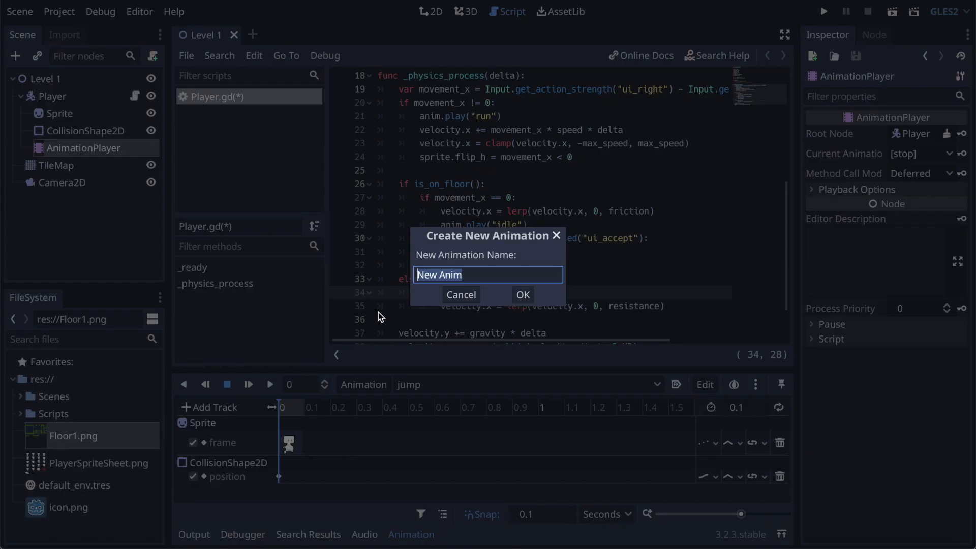
type("fall")
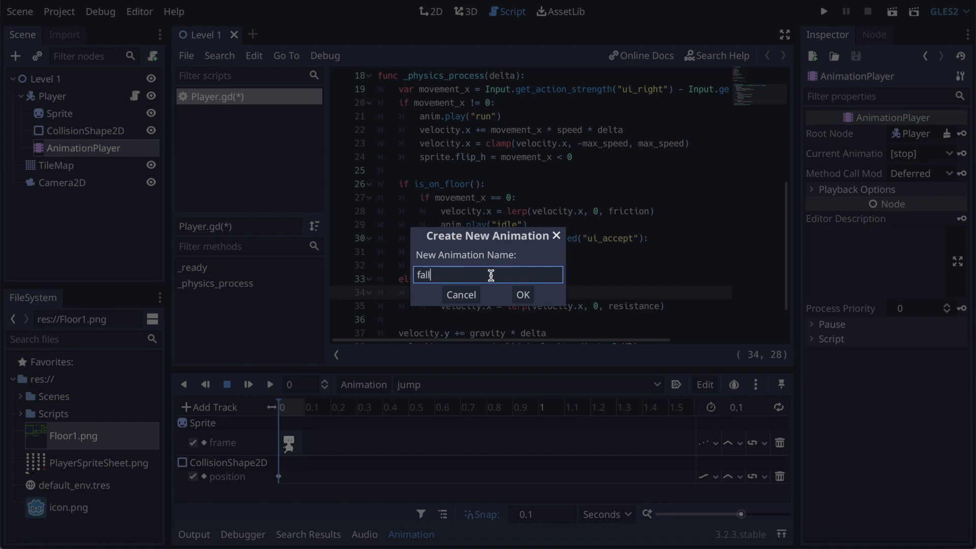
left_click(523, 295)
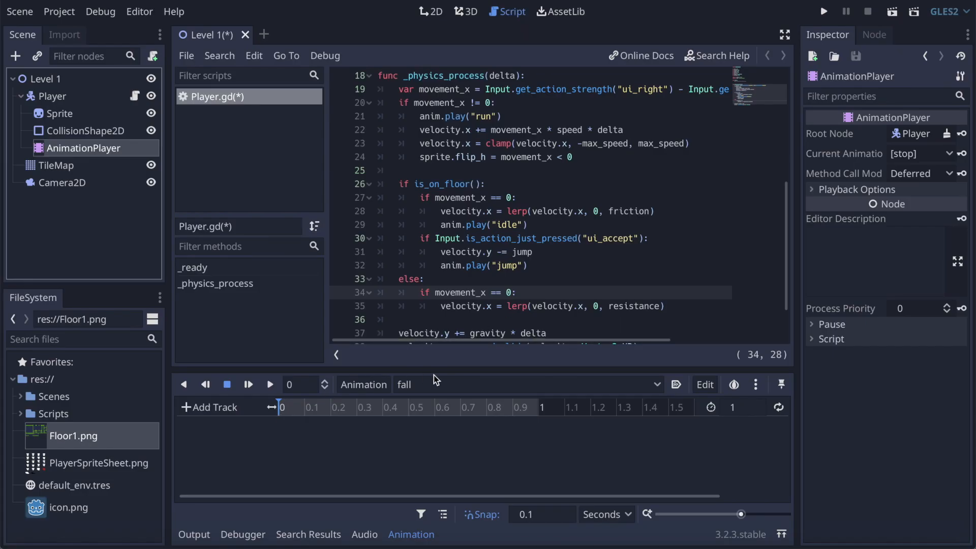
Step: Set the Sprite's frame to 16 and create its keyed frame track at 0 s in the fall animation
left_click(60, 114)
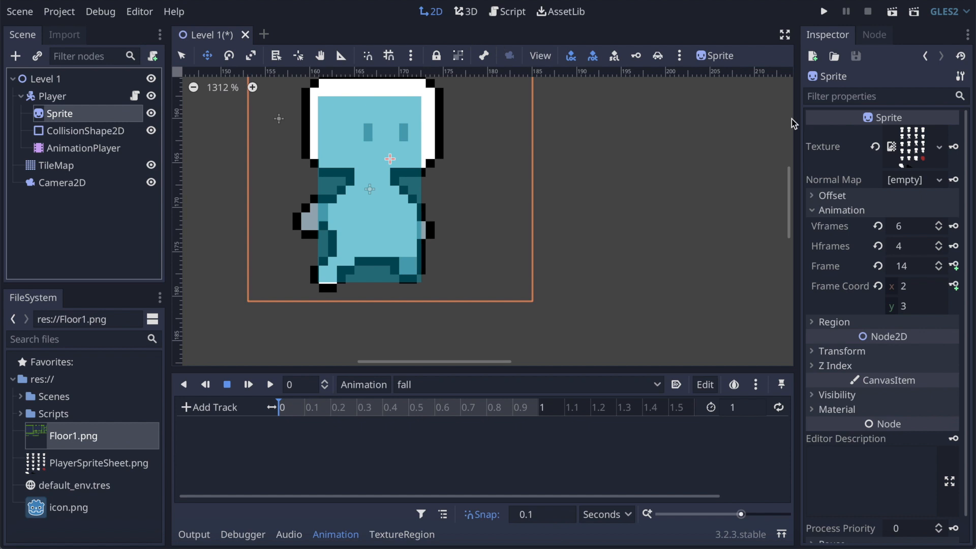
left_click(939, 262)
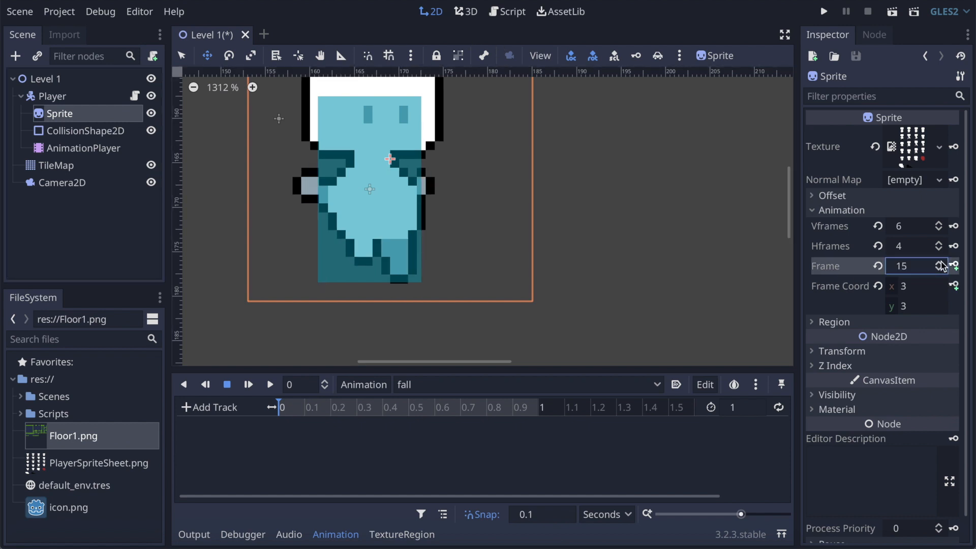
left_click(940, 263)
left_click(940, 263)
left_click(940, 269)
left_click(939, 270)
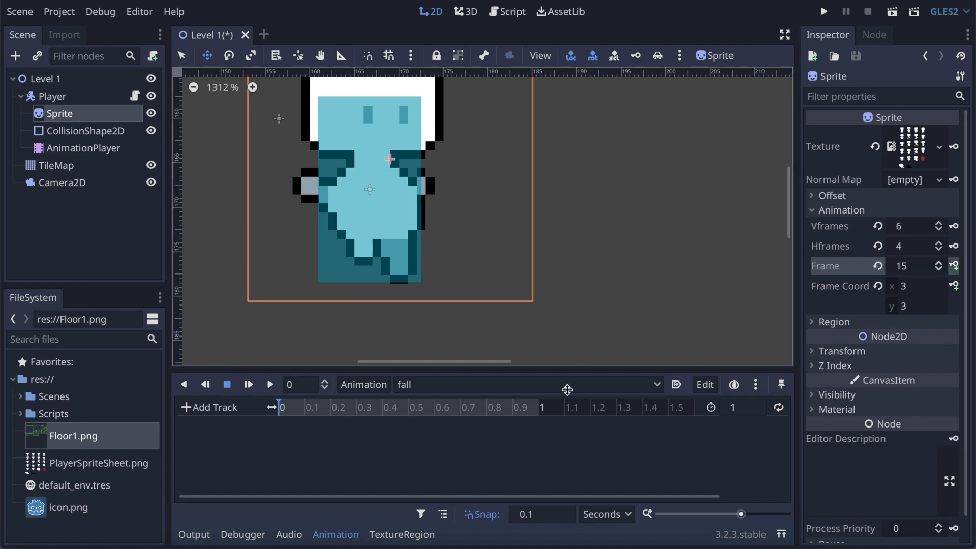
left_click(954, 266)
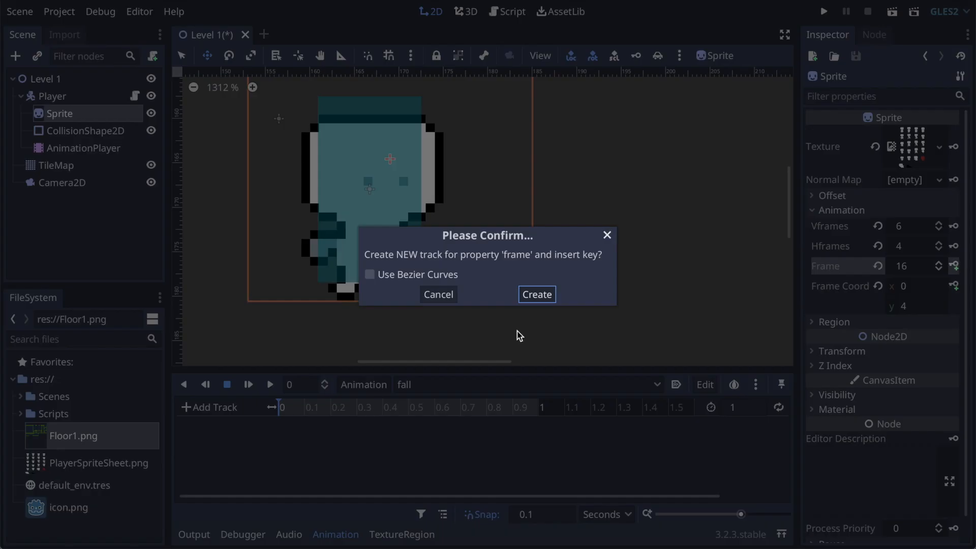
left_click(541, 280)
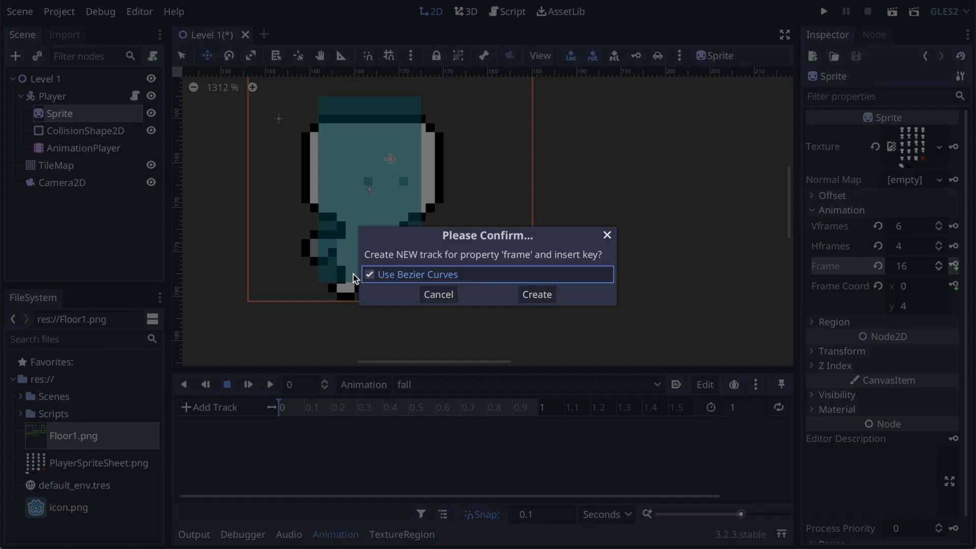
left_click(539, 295)
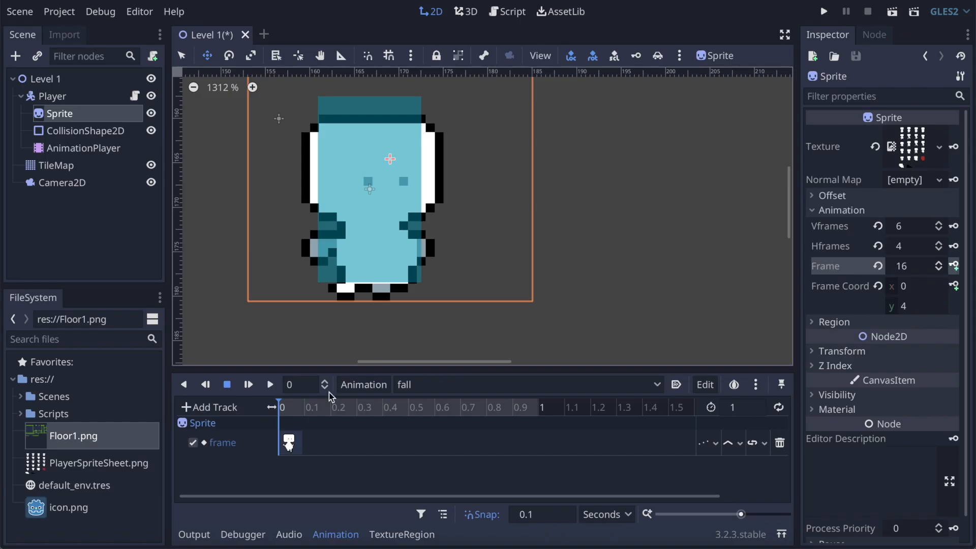
Step: Set the fall animation's length to 0.1 s
left_click(755, 409)
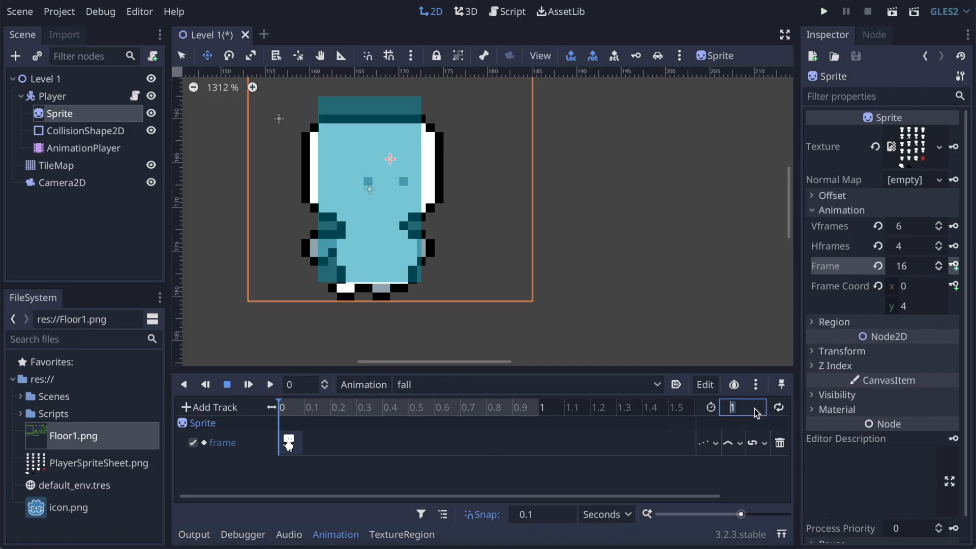
type(".1")
key("Return")
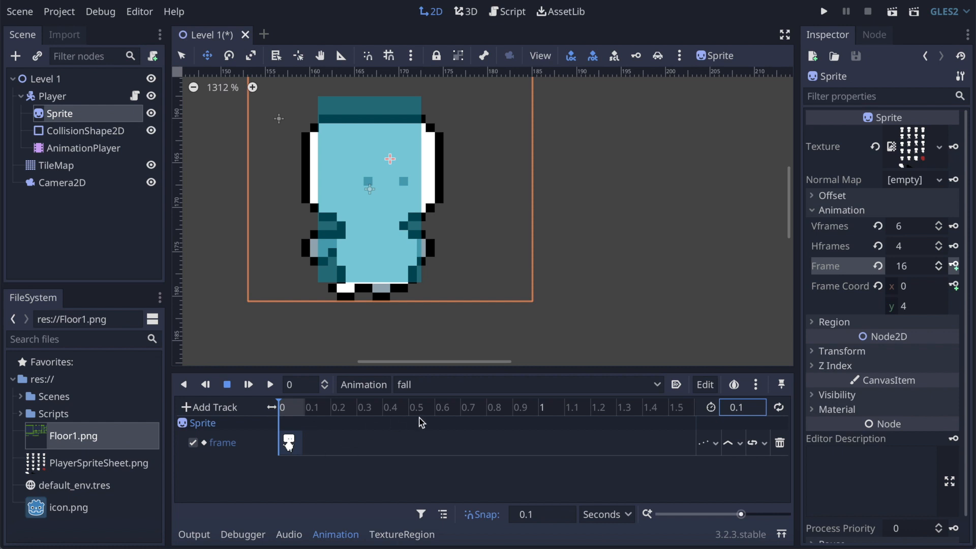
Step: Save the scene with its script and reopen the Player node's script for editing
key("ctrl+s")
left_click(82, 98)
left_click(135, 97)
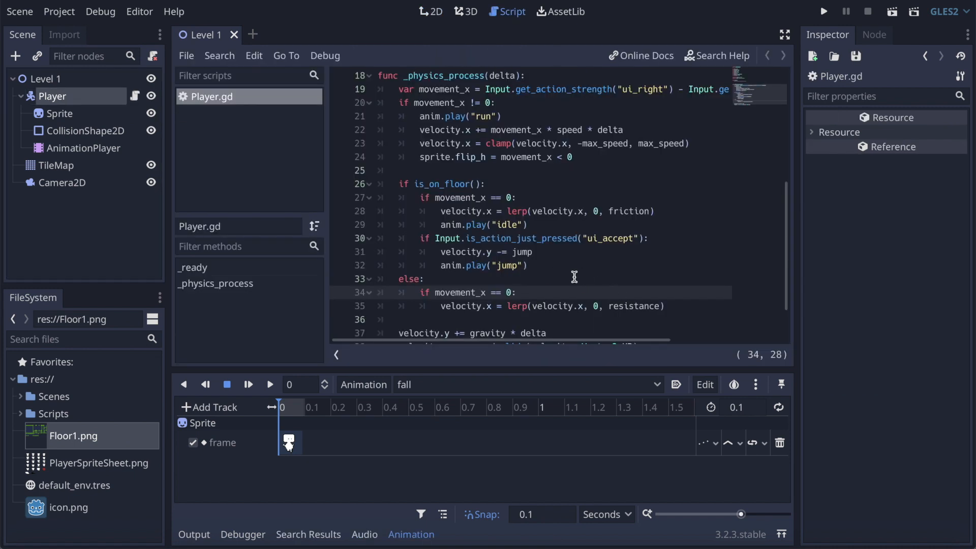
Step: Insert a line under the else branch's condition in _physics_process and change that condition to movement_y == 0
key("Return")
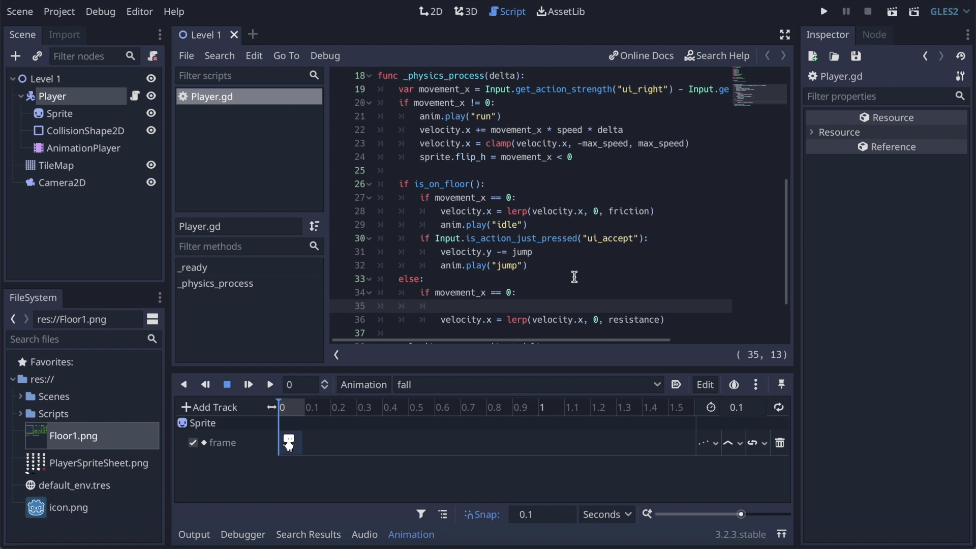
left_click(482, 292)
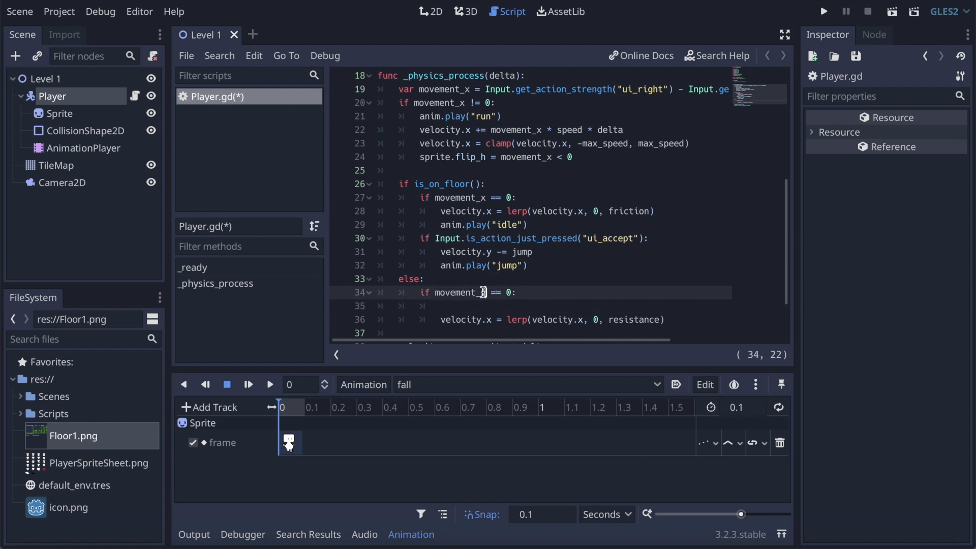
key("BackSpace")
type("y")
left_click(474, 306)
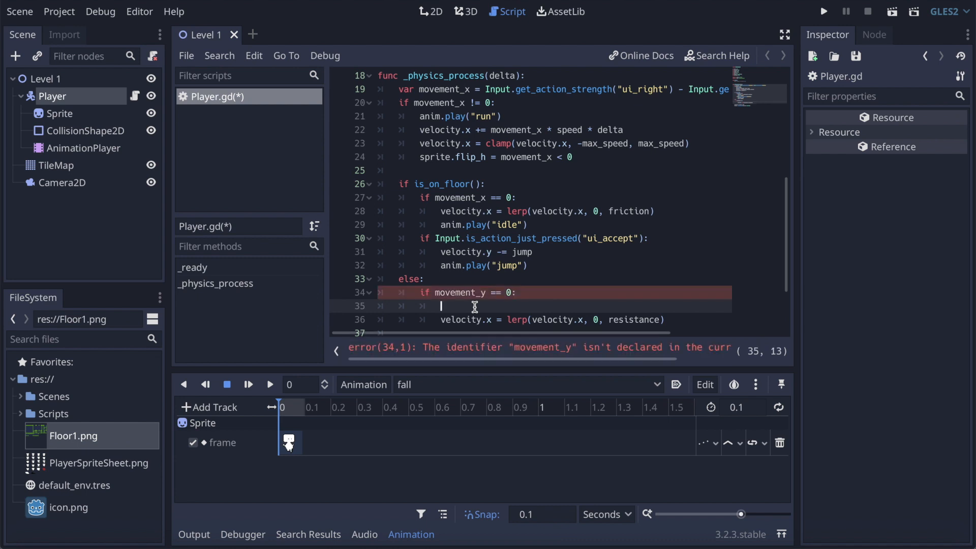
left_click(490, 293)
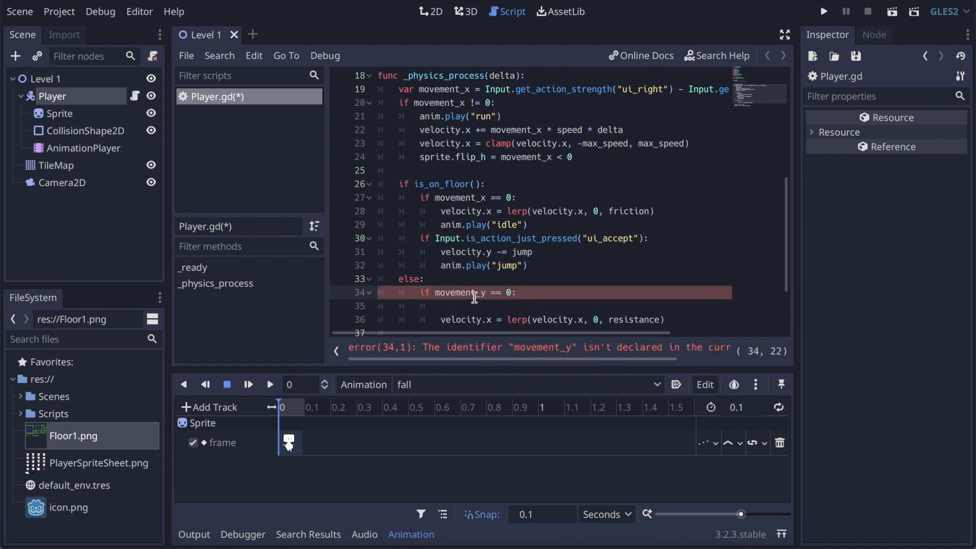
Step: Call anim.play("fall") on the empty line in the else branch and restore its condition to movement_x == 0
left_click(474, 306)
type("anim.pla")
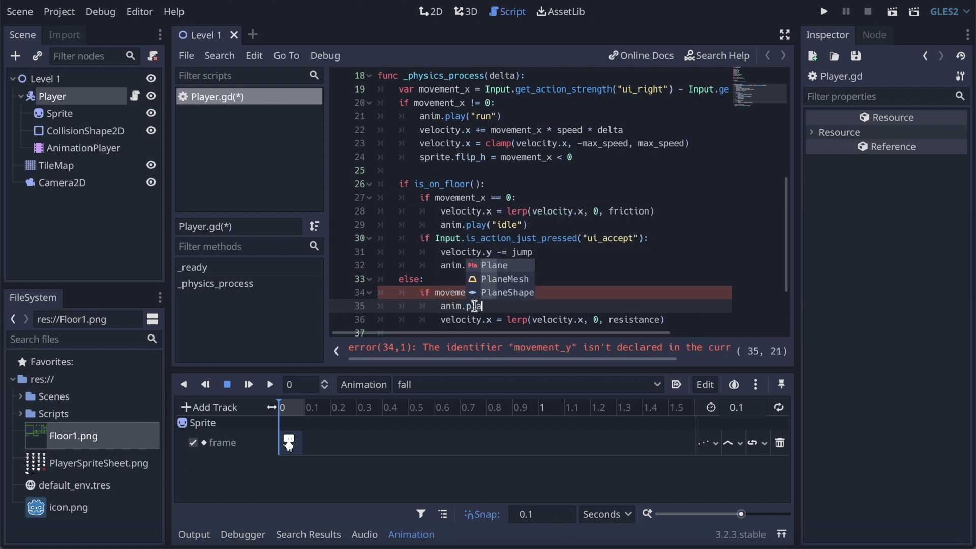
type("y(")
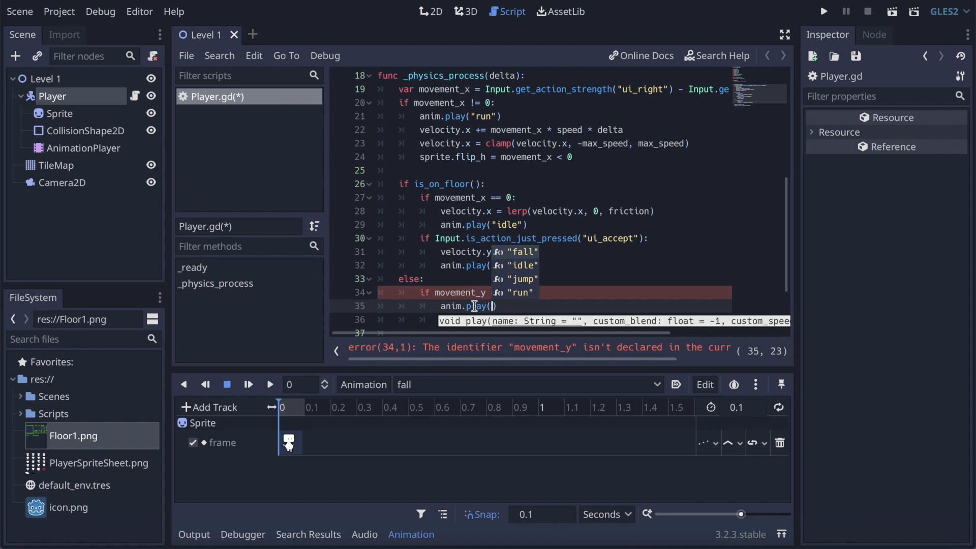
key("Return")
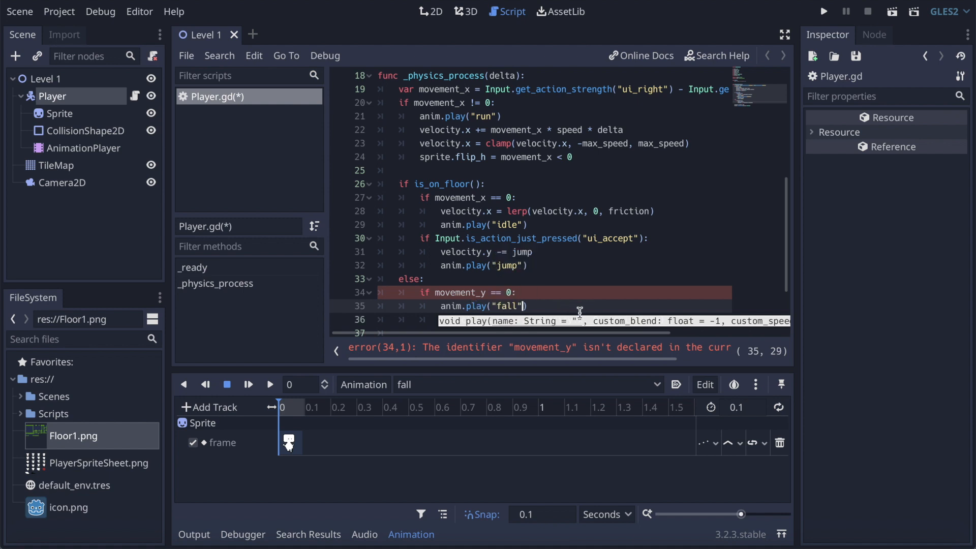
left_click(481, 293)
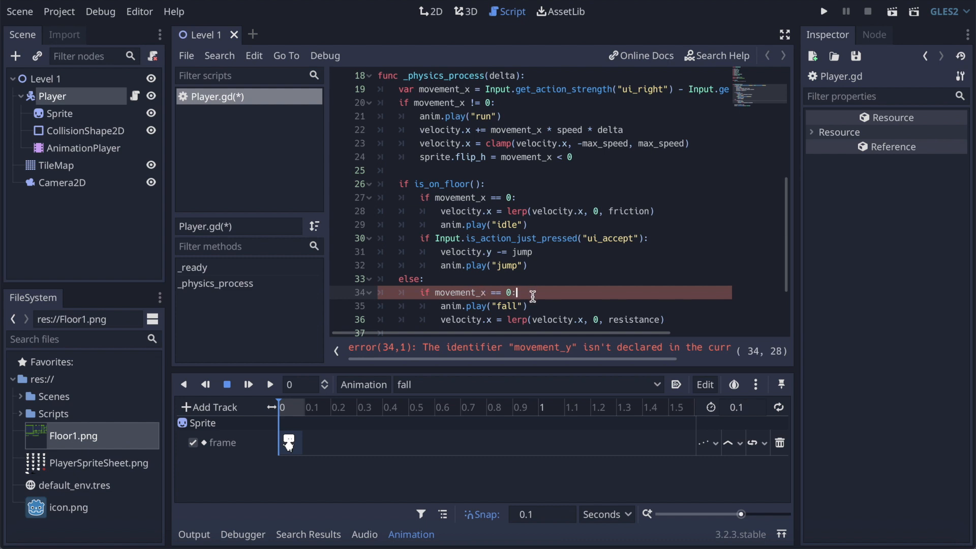
left_click(552, 305)
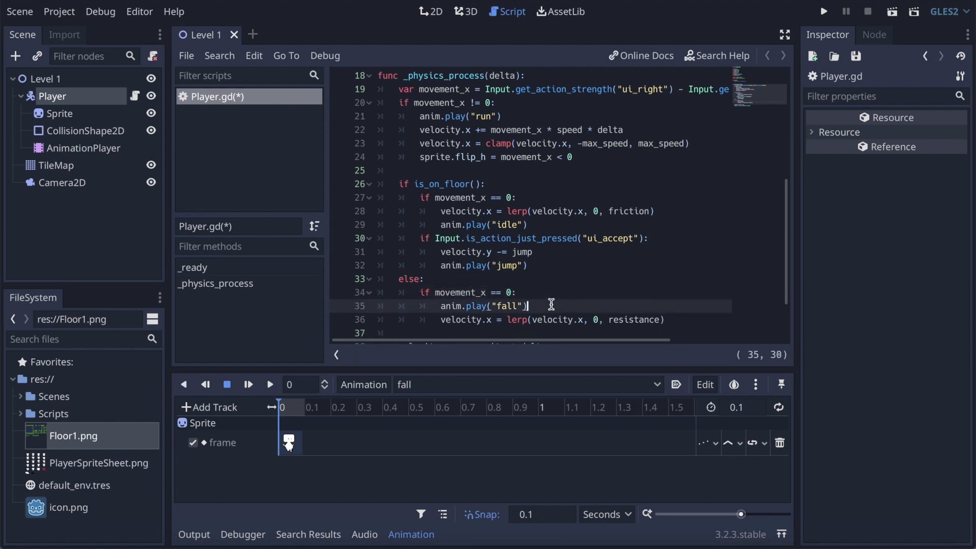
Step: Change the assigned variable in the else branch's resistance line to velocity.y and save the script
left_click(492, 320)
key("BackSpace")
type("uy")
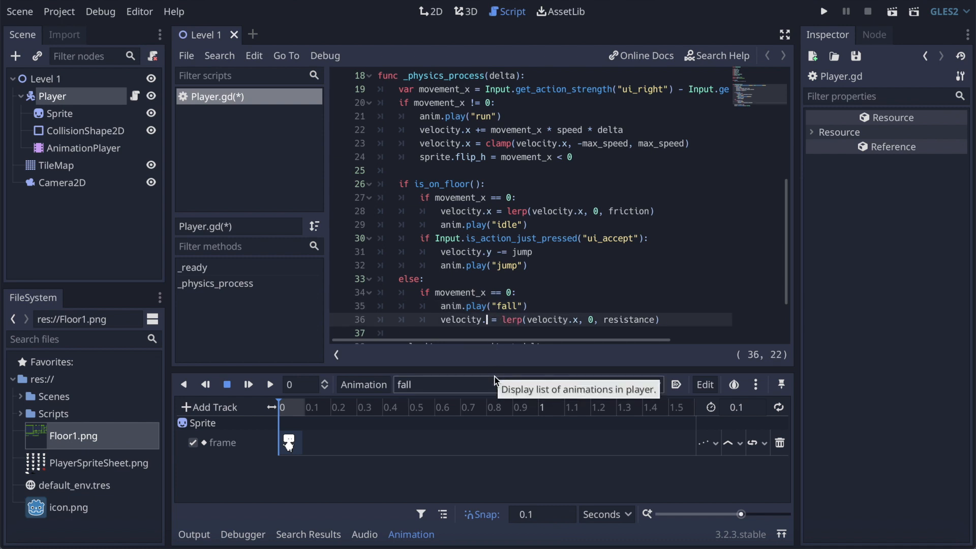
key("BackSpace")
key("BackSpace")
type("y")
key("ctrl+s")
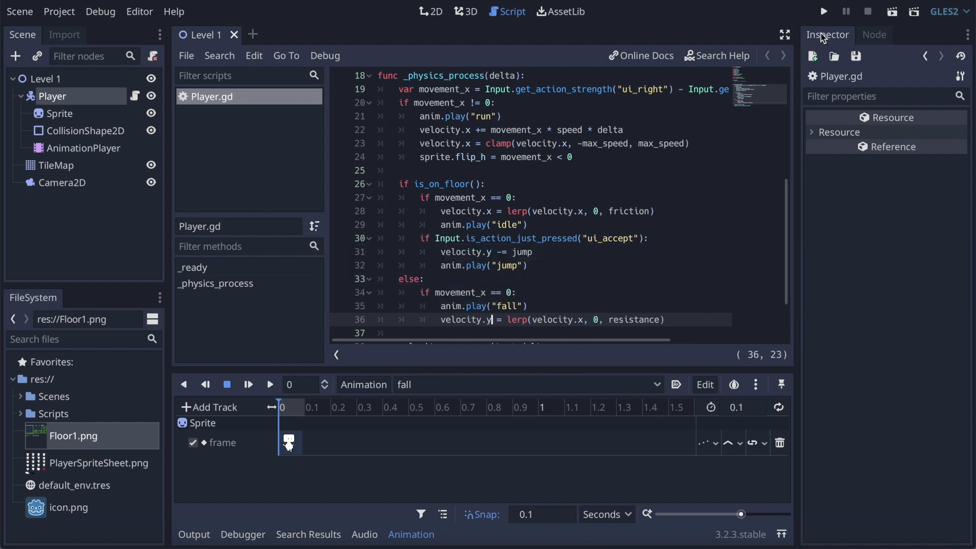
Step: Run the project, move the player left and right and off the platform to check its animations, and close the game window
left_click(824, 12)
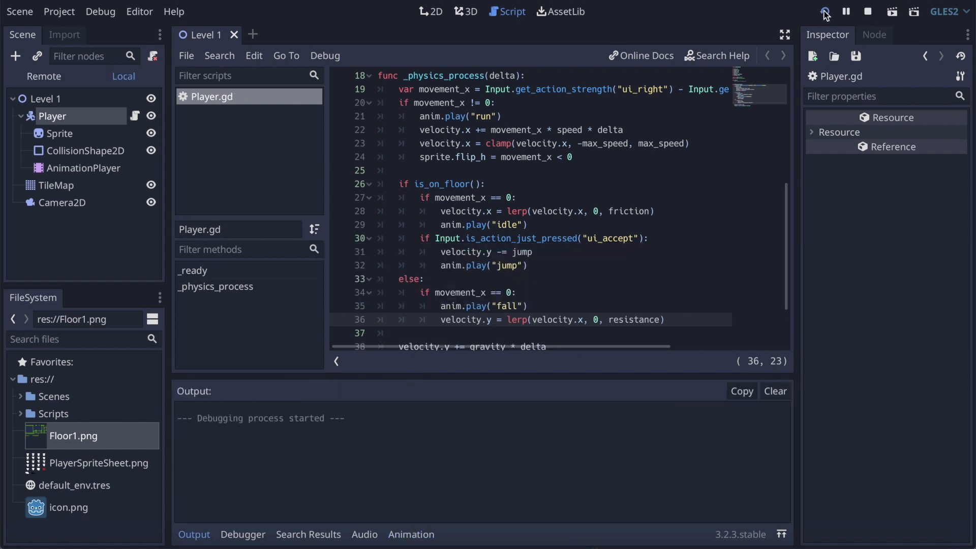
key("Right")
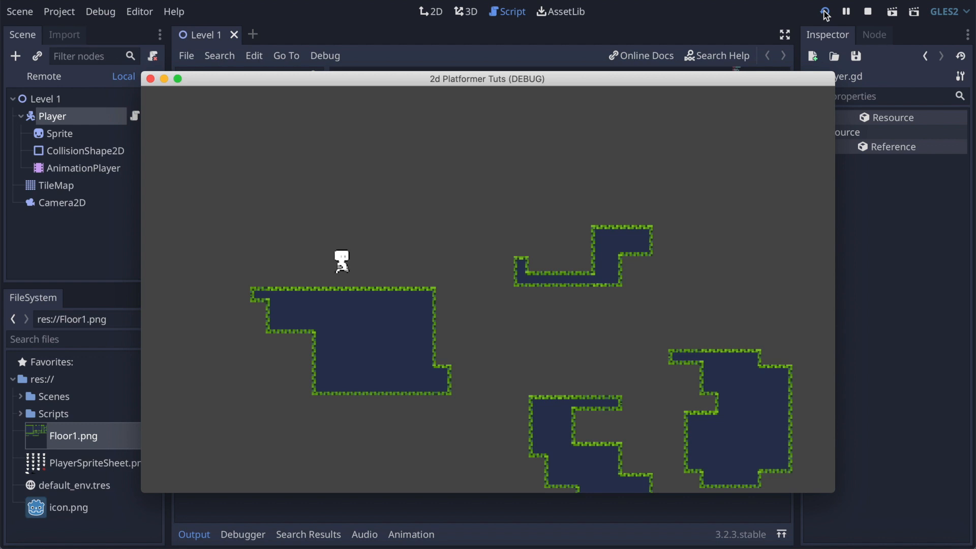
key("Left")
key("Right")
key("Up")
key("Left")
key("Right")
key("Right")
left_click(151, 79)
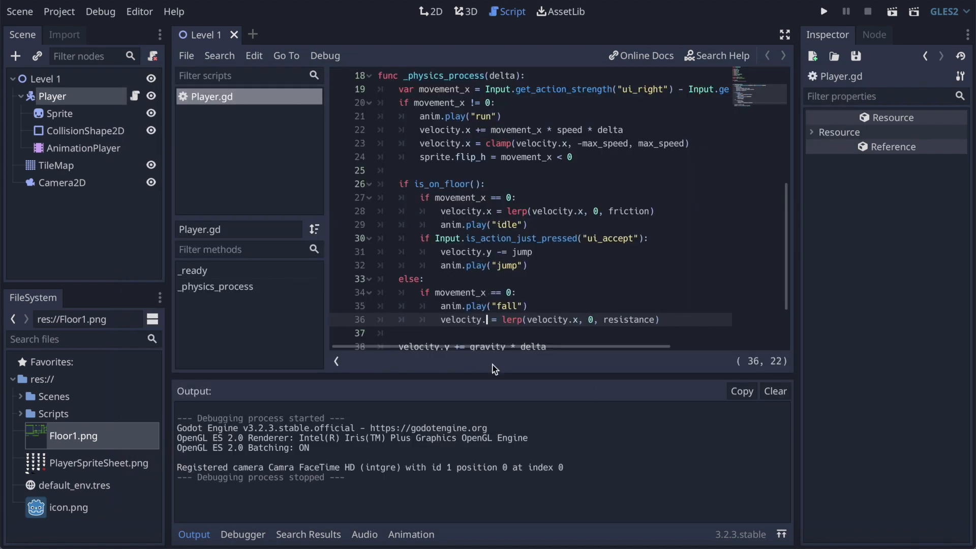
Step: Restore the assigned variable in the else branch's resistance line to velocity.x and save the script
key("BackSpace")
type("x")
key("ctrl+s")
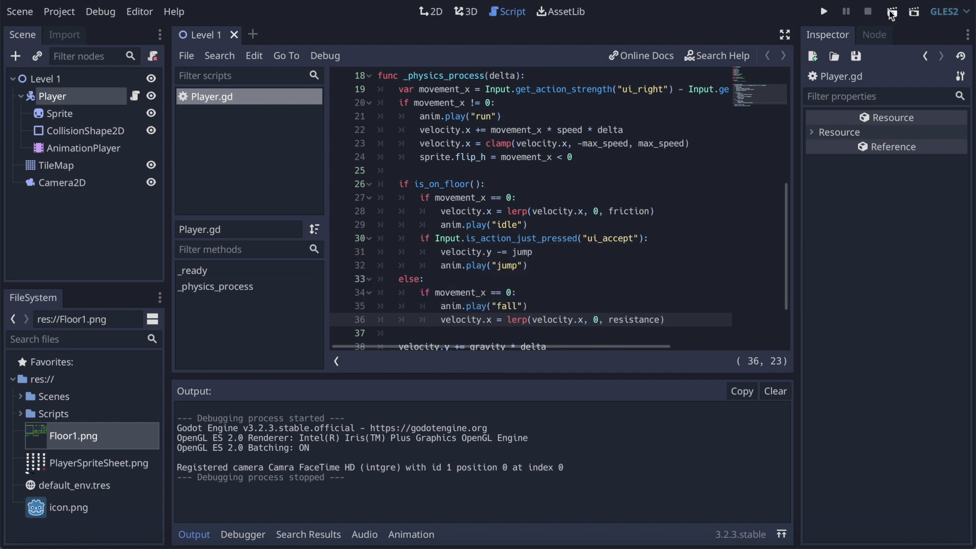
Step: Run the project again, test the jump and fall animations by repeatedly jumping in both directions, and close the game window
left_click(826, 11)
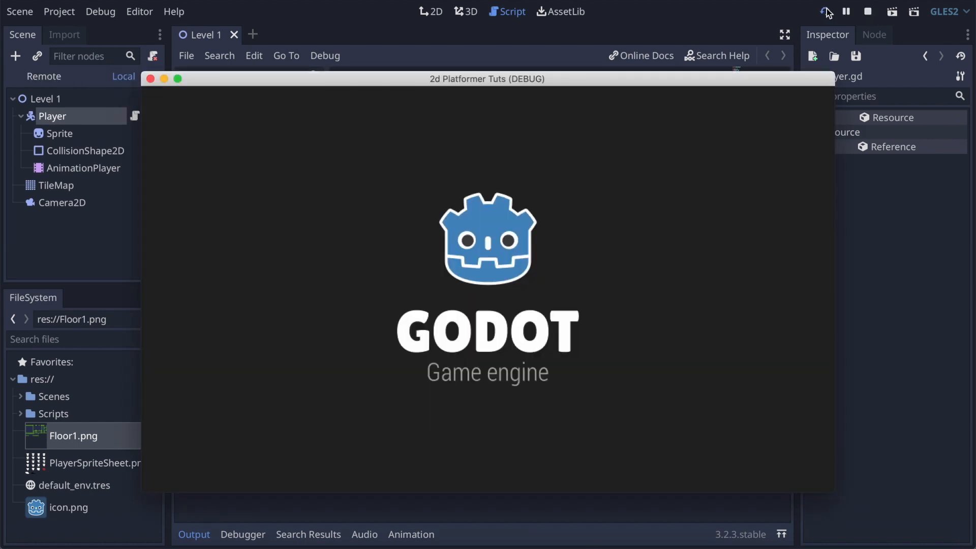
key("Up")
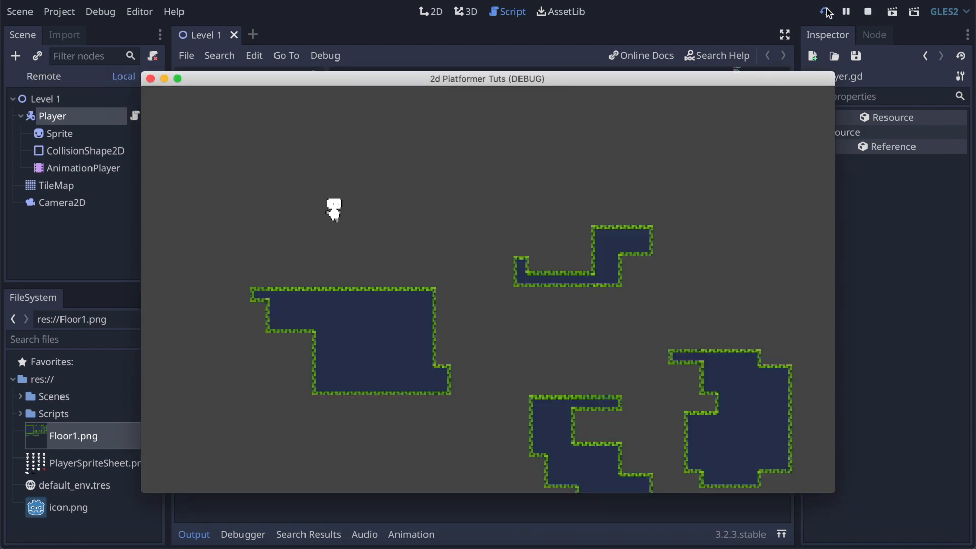
key("Right")
key("Up")
key("Left")
key("Up")
key("Left")
key("Right")
key("Left")
key("Up")
key("Right")
key("Up")
key("Right")
key("Up")
key("Left")
key("Up")
key("Up")
key("Left")
key("Up")
key("Right")
key("Up")
key("Right")
key("Up")
key("Left")
left_click(151, 80)
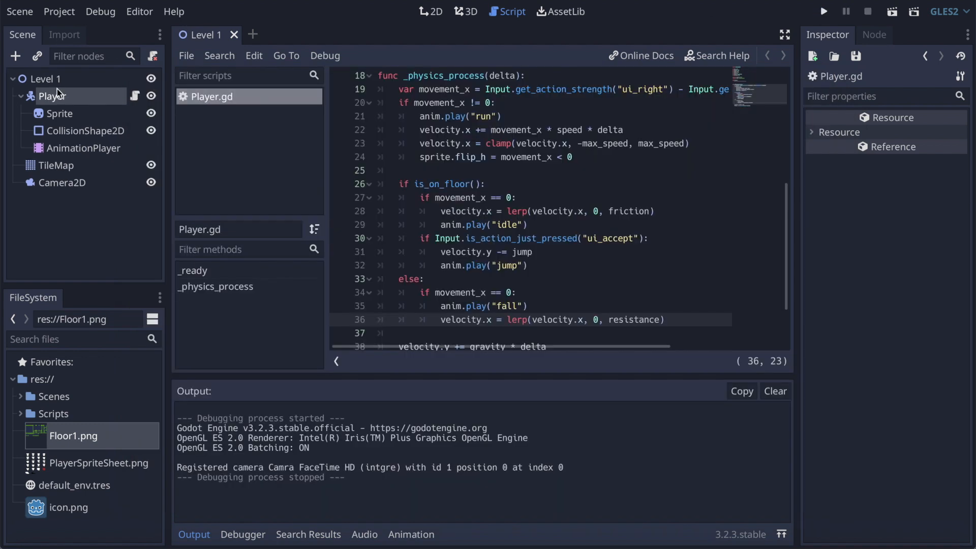
Step: Add a ParallaxBackground node as a child of the Level 1 root node
left_click(58, 81)
left_click(15, 55)
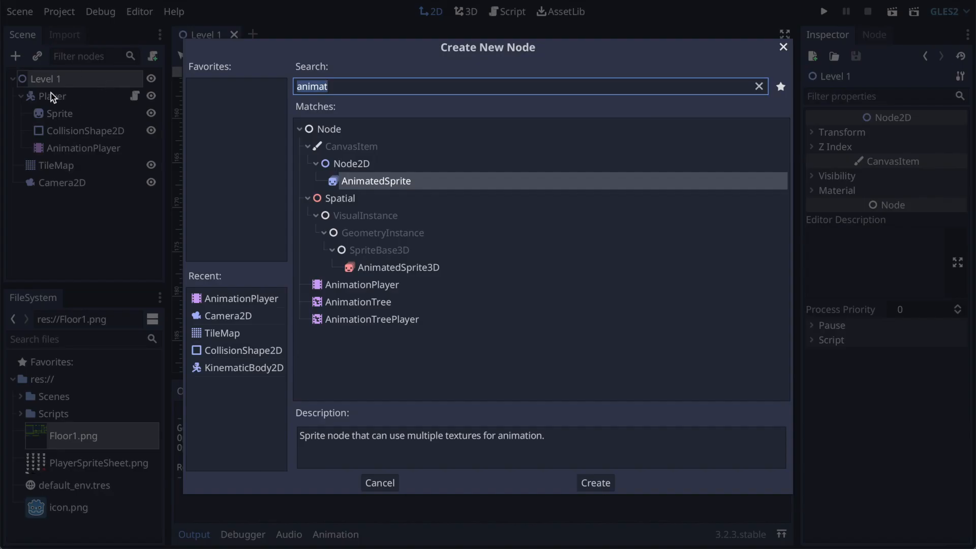
type("c")
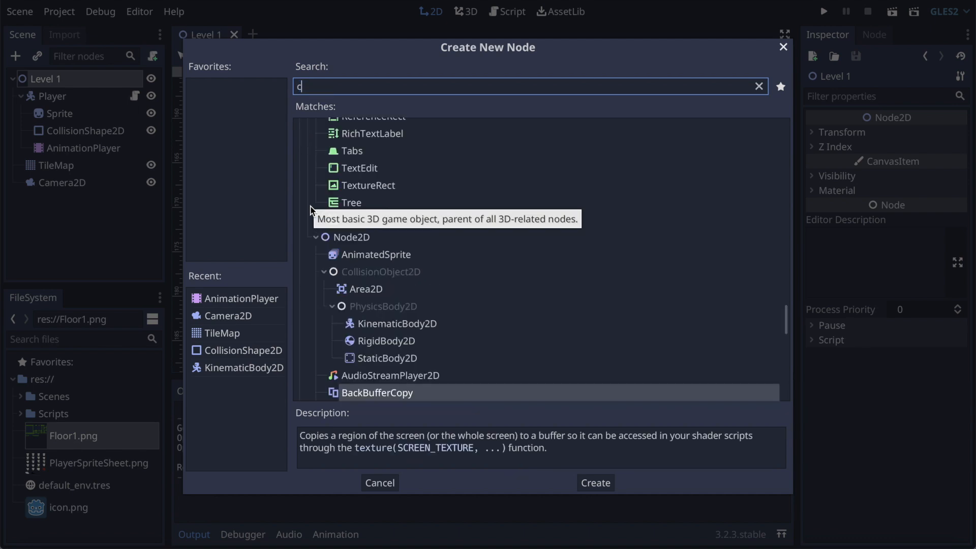
key("BackSpace")
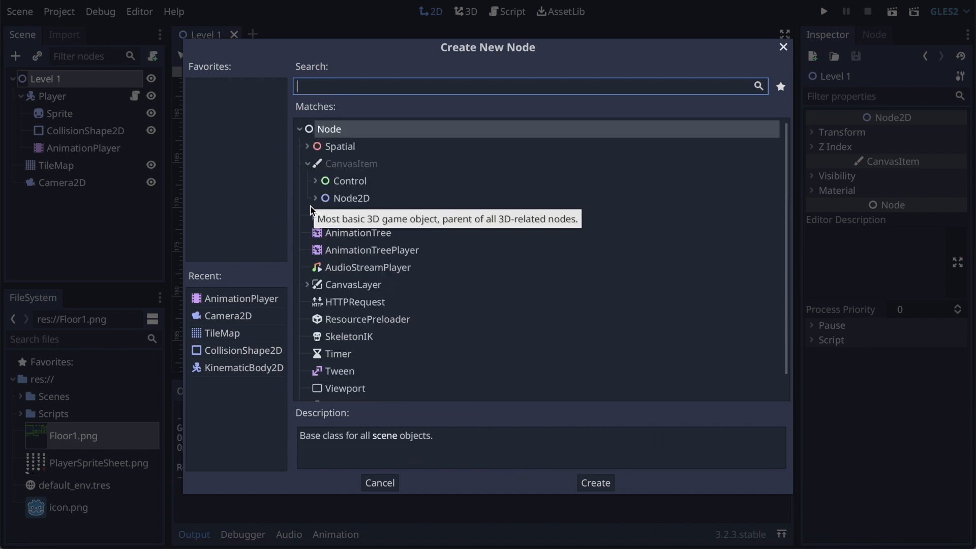
type("para")
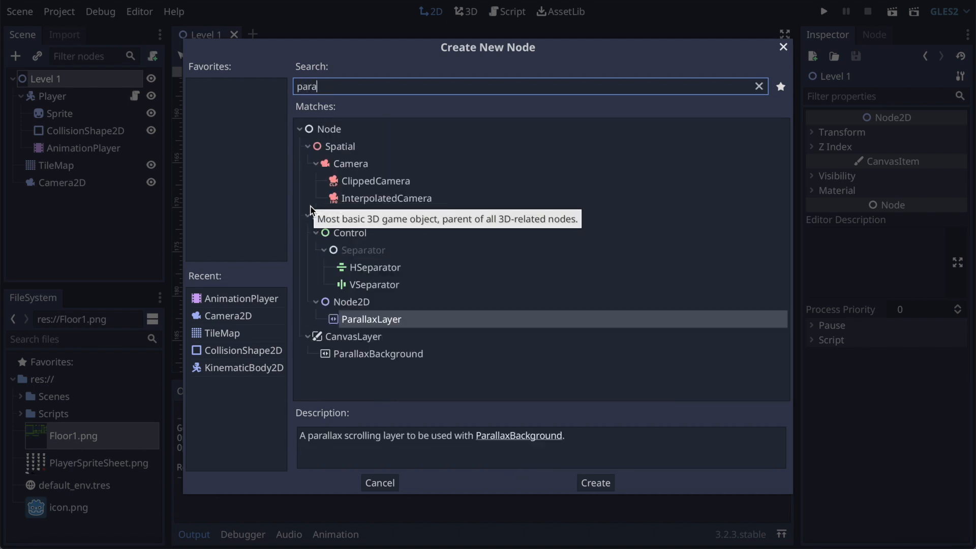
left_click(396, 355)
left_click(596, 481)
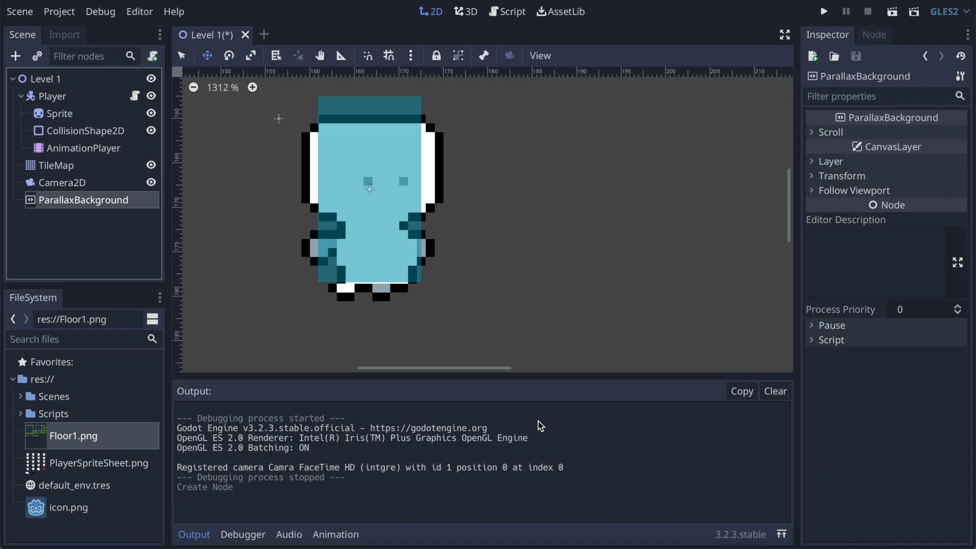
Step: Add a Sprite node as a child of the ParallaxBackground, with the whole level in view
left_click(17, 57)
type("spri")
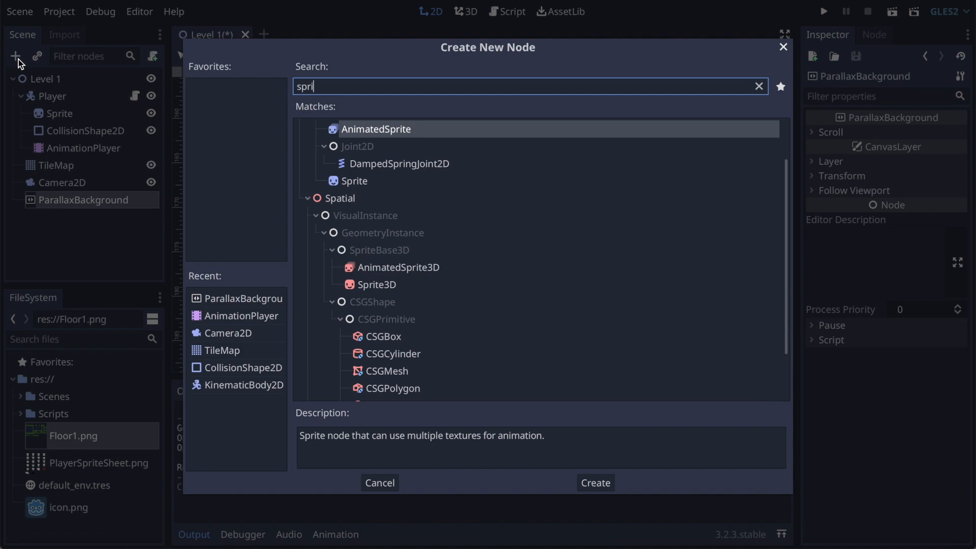
type("te")
key("Return")
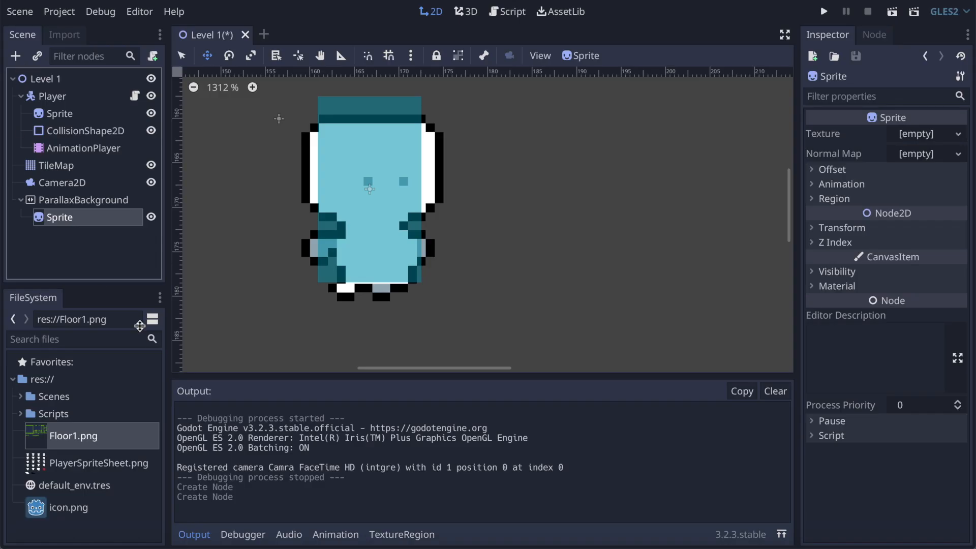
scroll(508, 241, "down", 18)
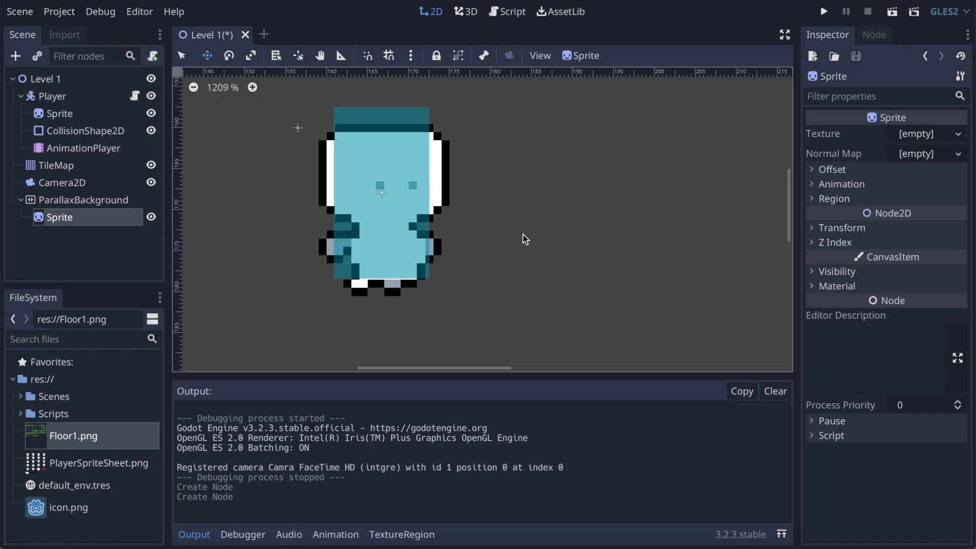
scroll(502, 245, "up", 6)
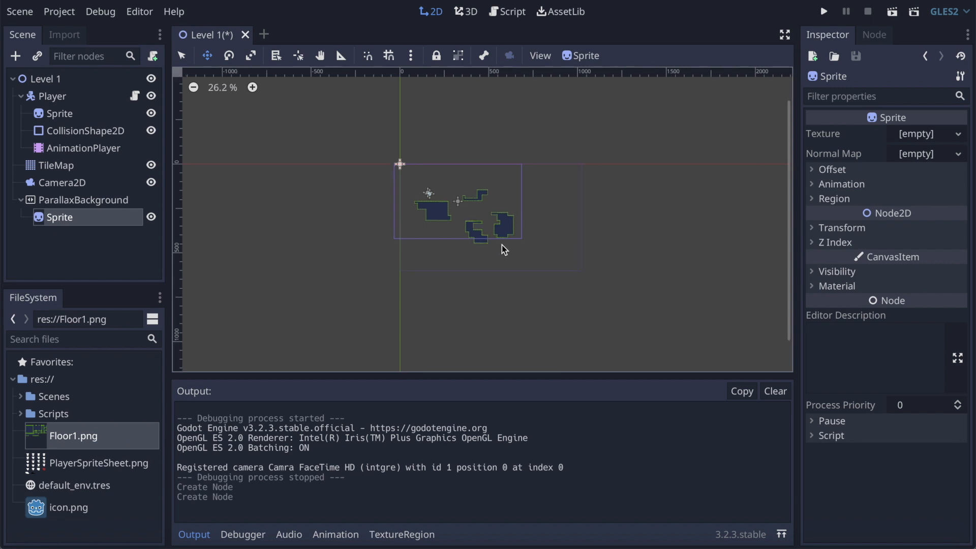
scroll(502, 245, "up", 2)
scroll(501, 245, "left", 2)
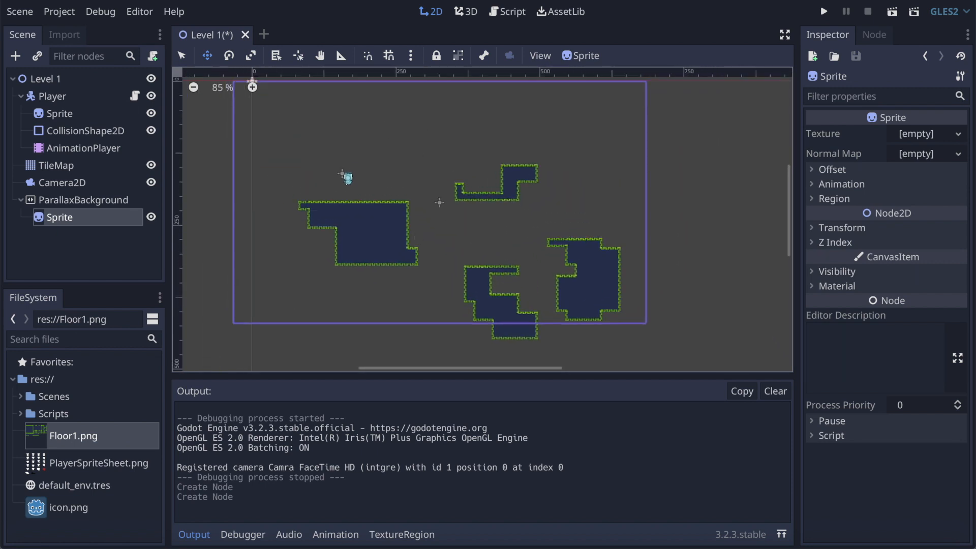
Step: Switch to Finder and browse from the desktop to the Background folder inside iOS_Black_Owl's Props folder
left_click(31, 545)
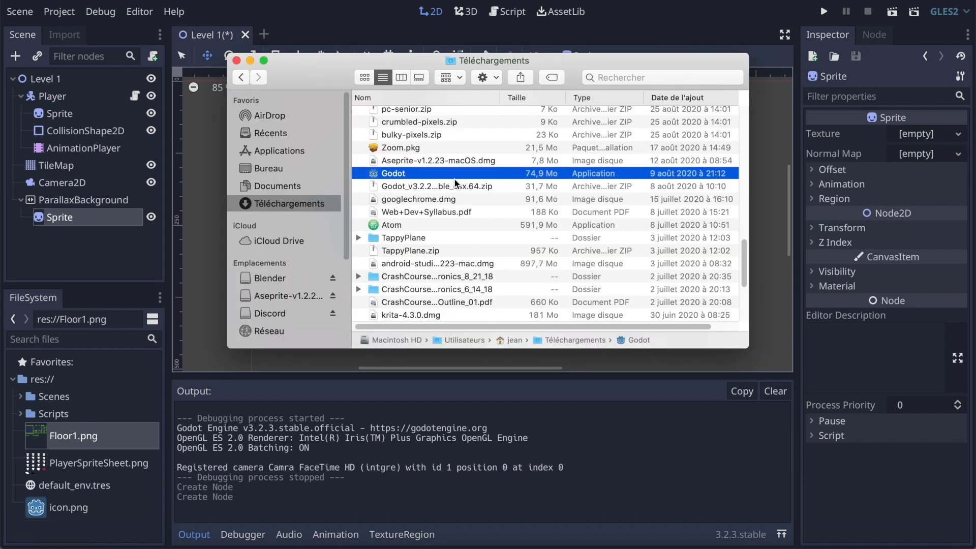
left_click(269, 169)
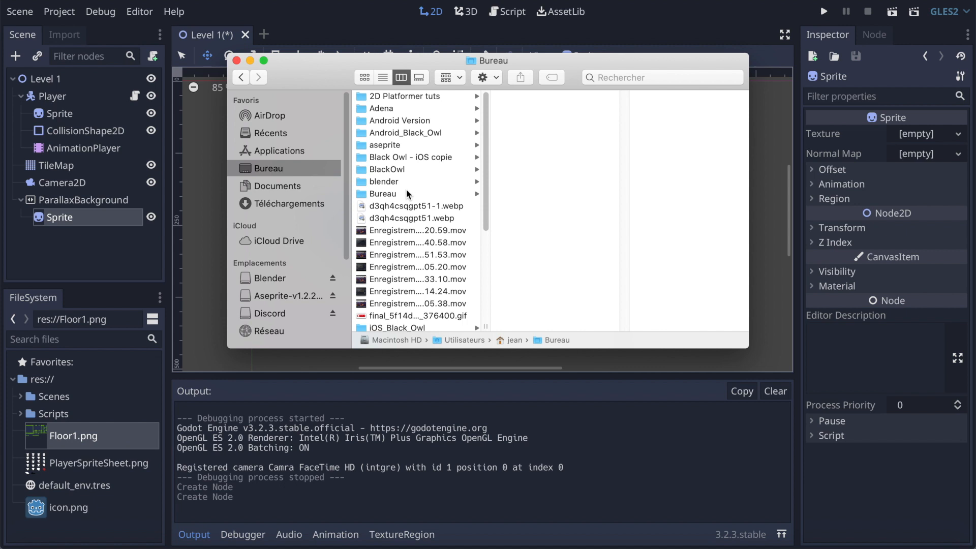
scroll(407, 190, "down", 7)
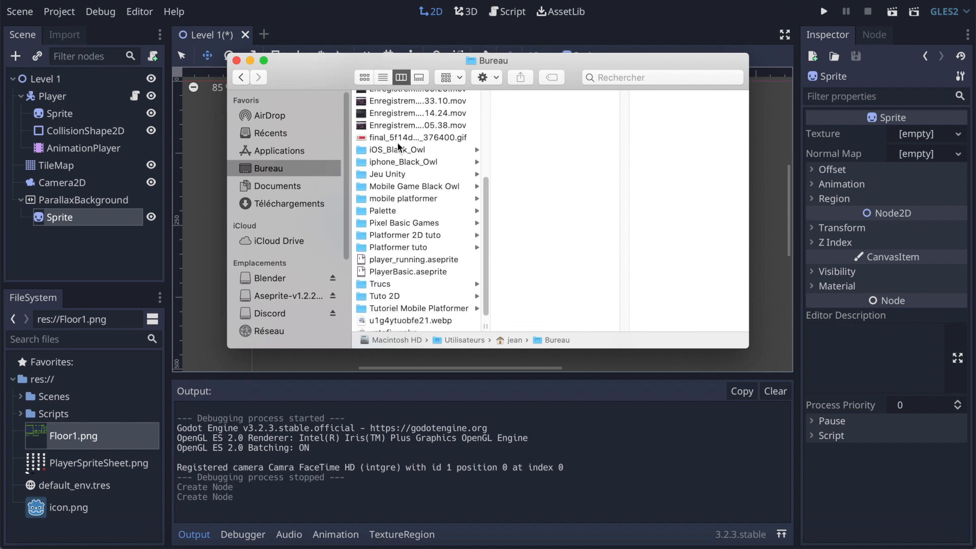
left_click(398, 147)
scroll(533, 197, "down", 10)
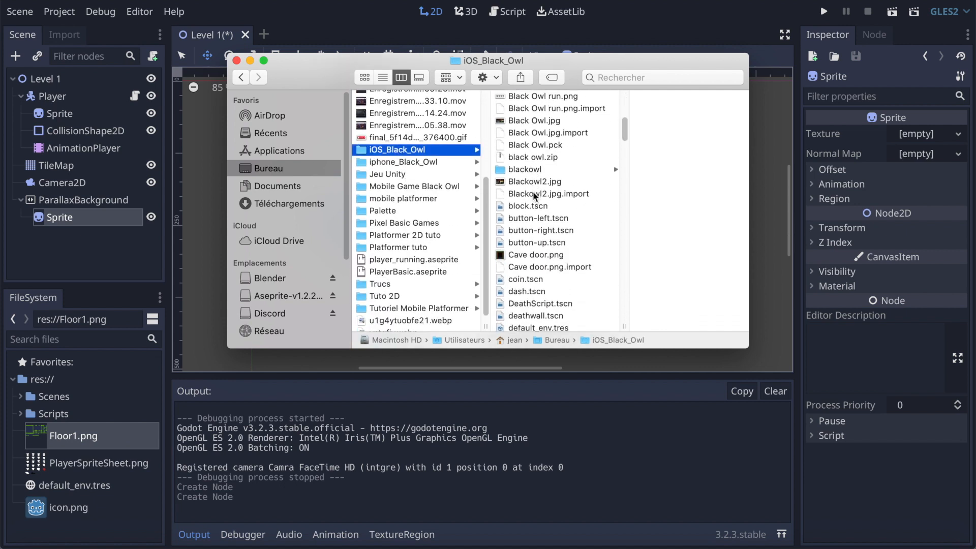
scroll(533, 193, "down", 15)
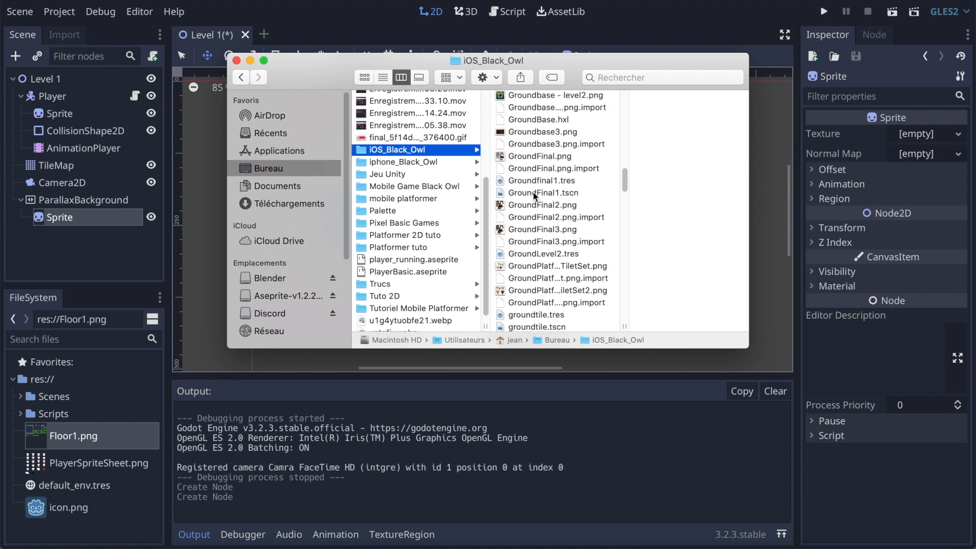
scroll(534, 193, "down", 15)
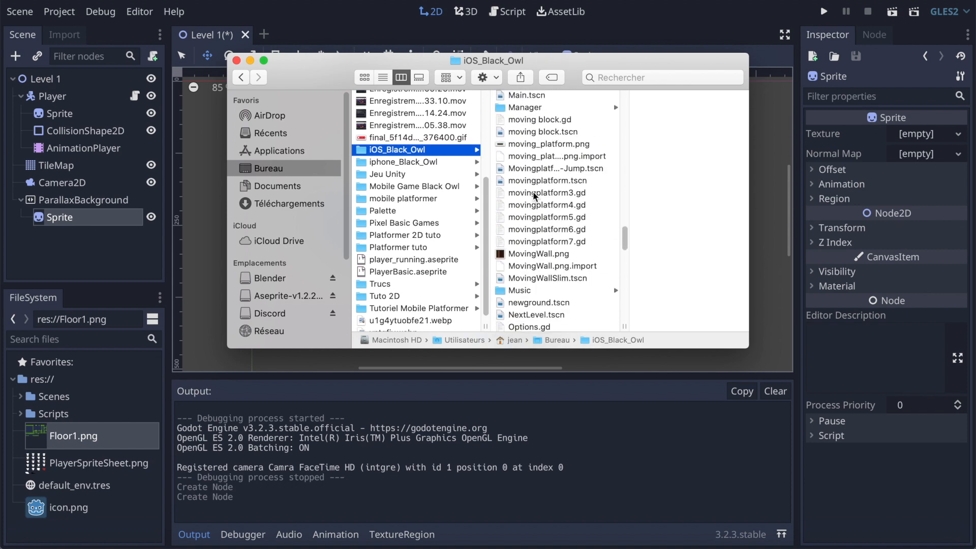
scroll(533, 194, "down", 15)
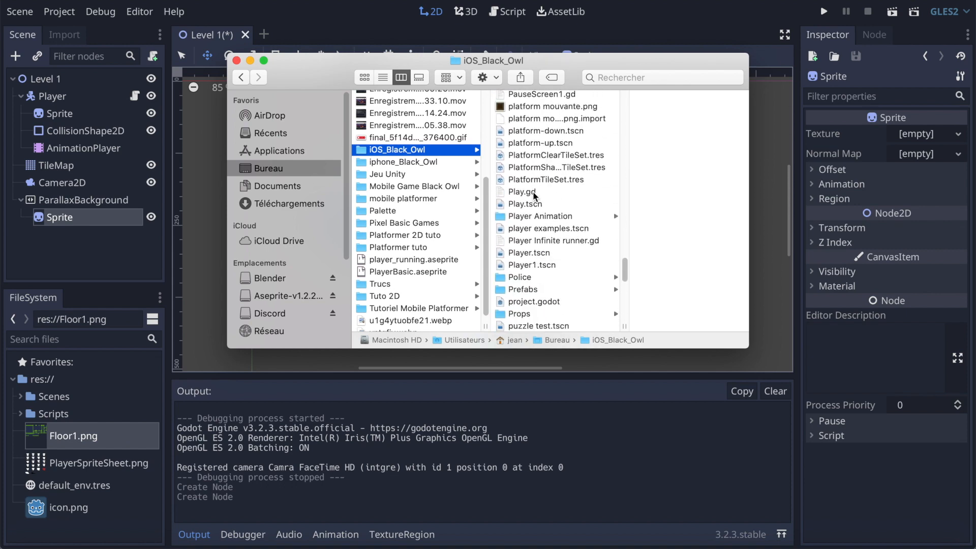
left_click(529, 201)
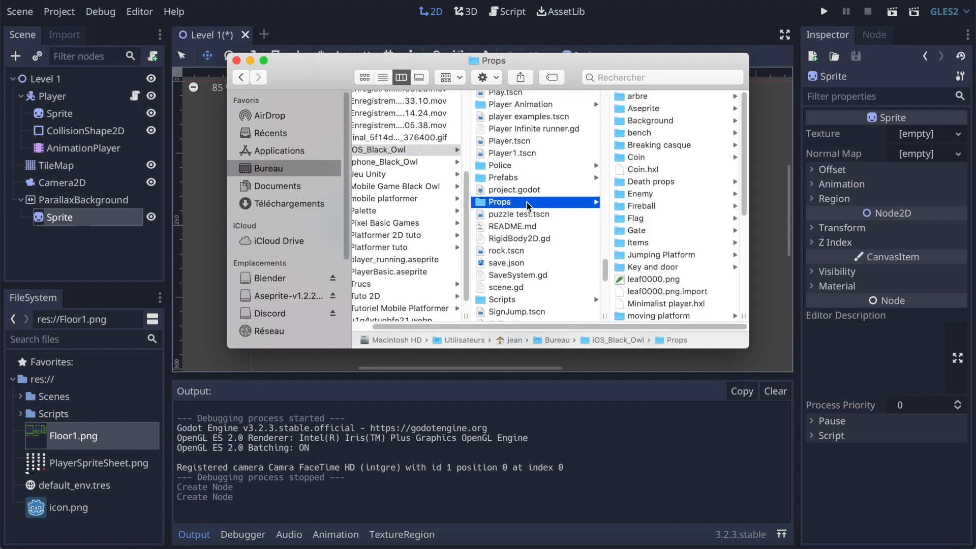
left_click(513, 121)
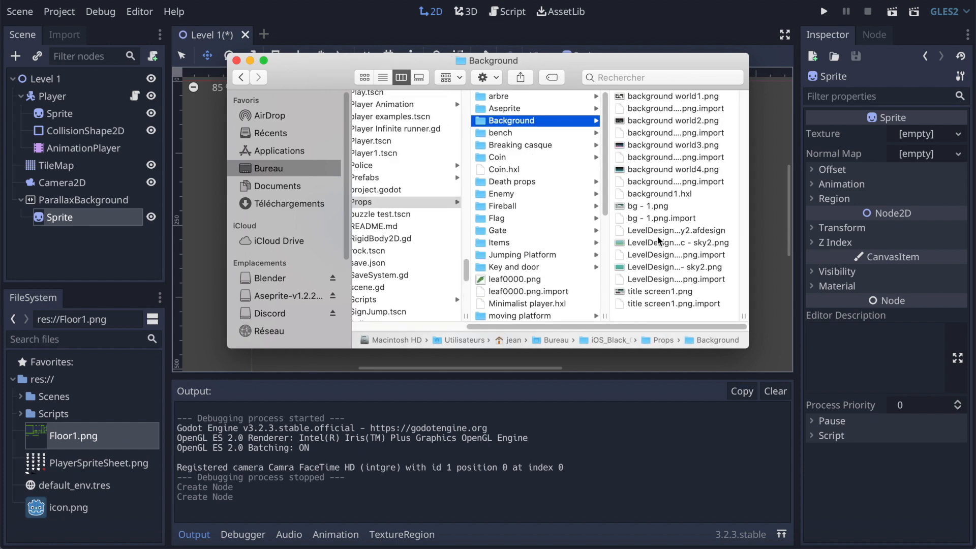
Step: Preview the two sky2 images and import LevelDesignBasic - sky2.png into the Godot project's res:// folder
left_click(654, 267)
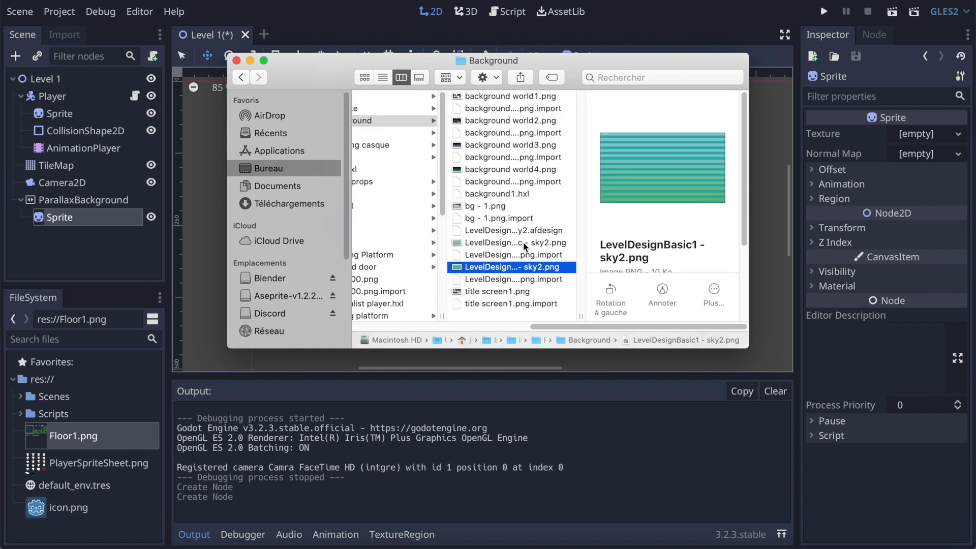
left_click(525, 244)
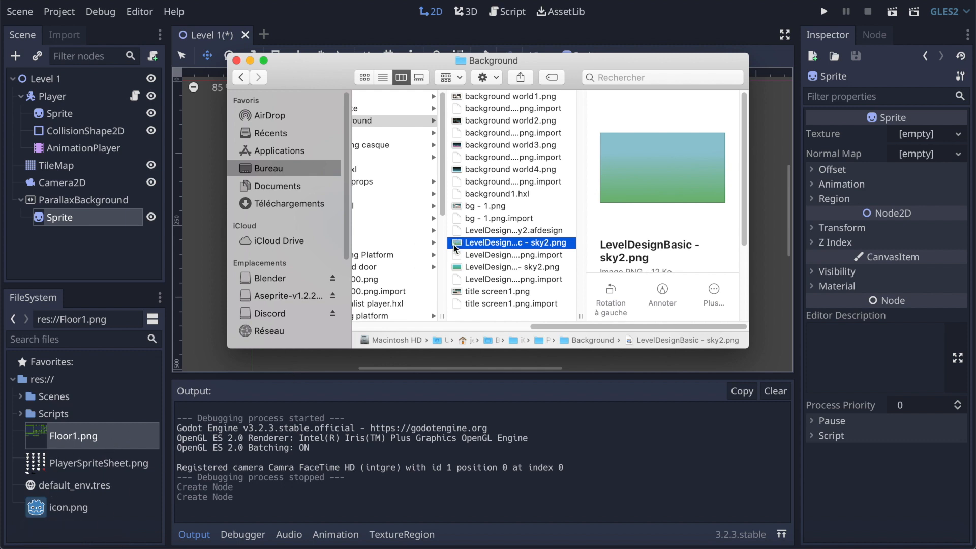
left_click_drag(456, 247, 84, 534)
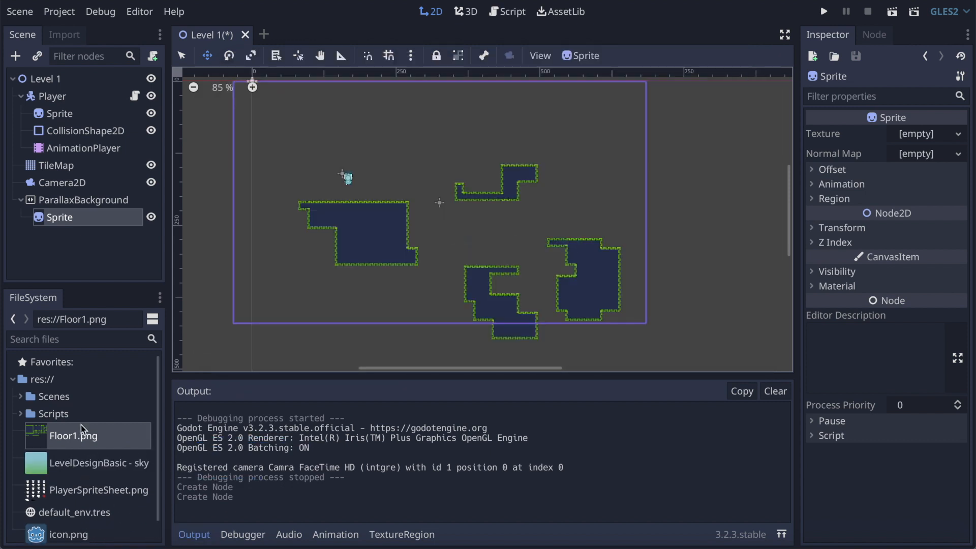
Step: Assign the LevelDesignBasic - sky2 image as the texture of the ParallaxBackground's Sprite node
left_click(41, 471)
left_click(40, 219)
left_click_drag(37, 468, 917, 134)
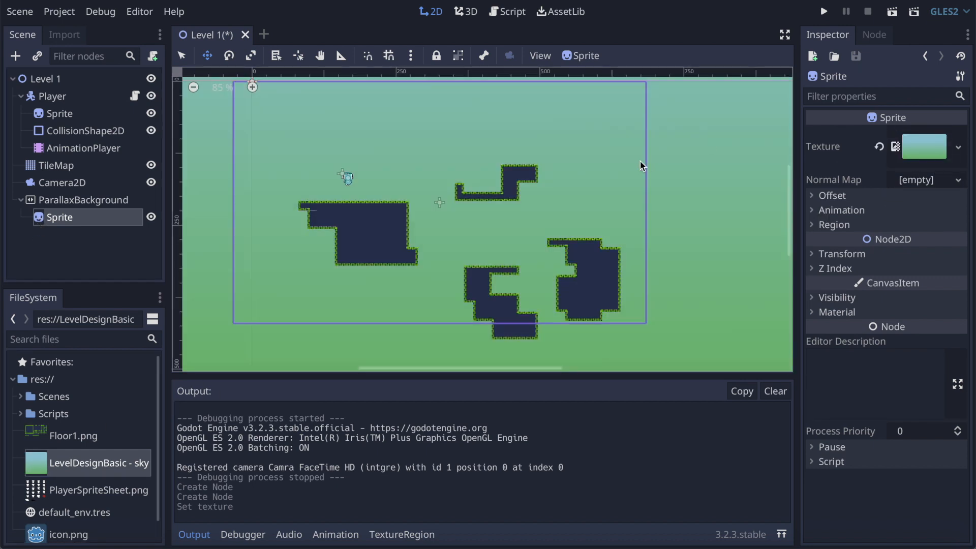
Step: Try a horizontal scale of 0.5 on the background sprite
scroll(639, 160, "down", 10)
scroll(627, 209, "up", 4)
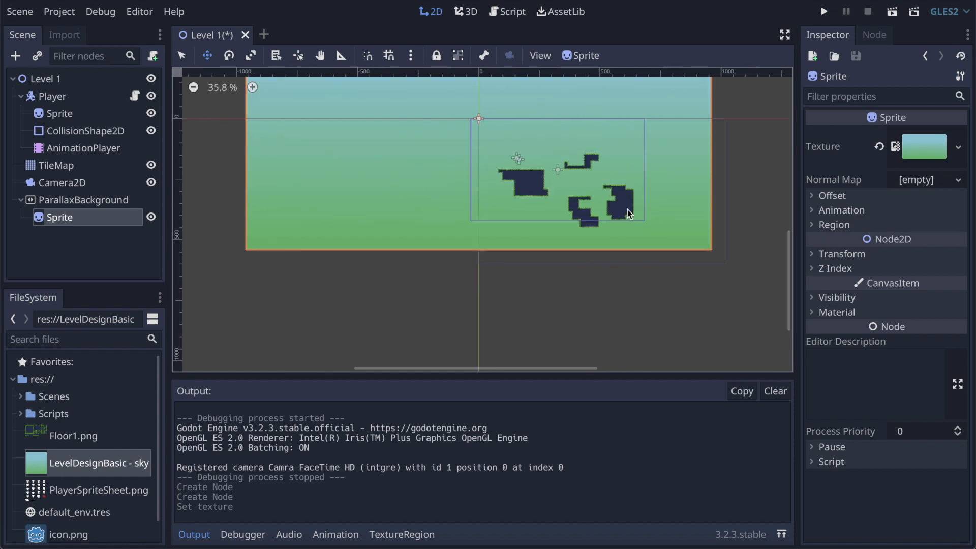
scroll(627, 209, "down", 3)
left_click(836, 254)
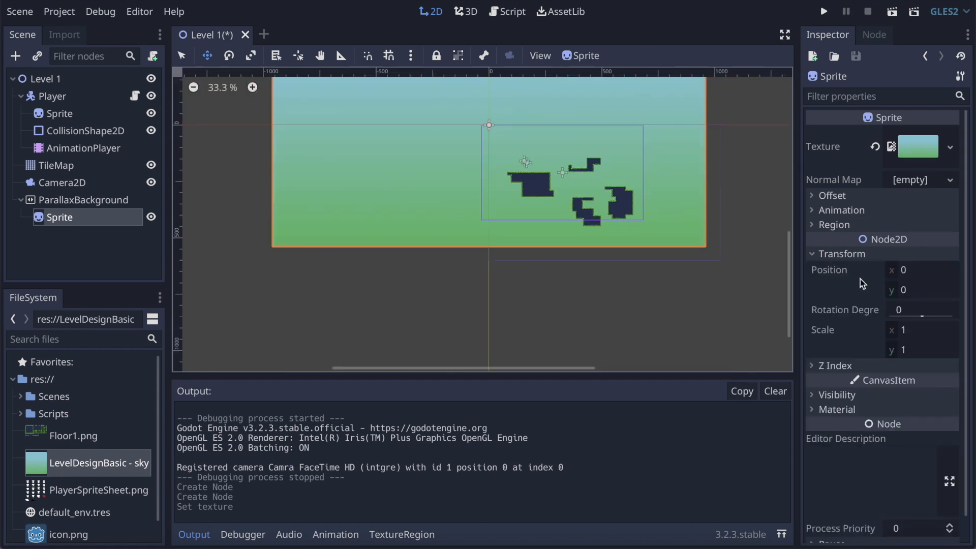
left_click(914, 330)
type(".5")
key("Return")
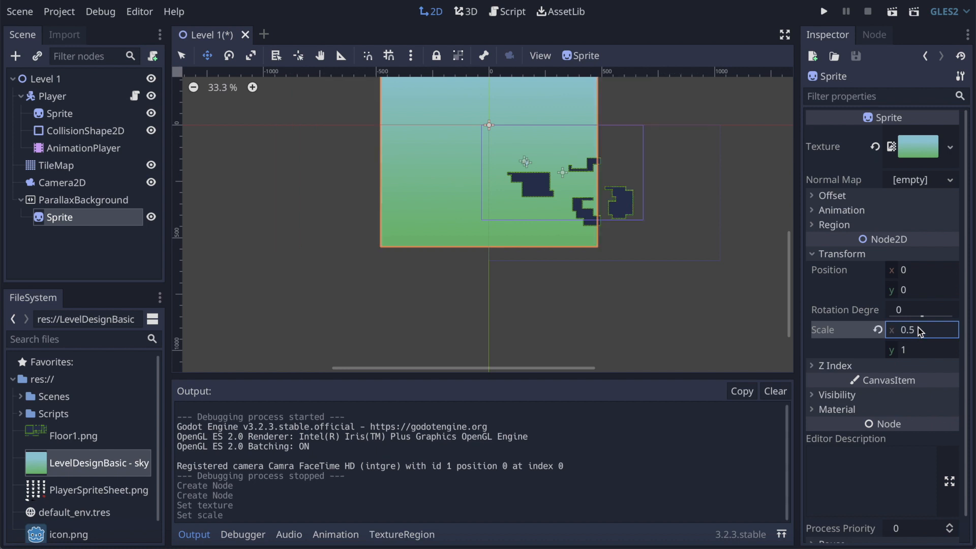
Step: Set the background sprite's scale to 0.8 on both the x and y axes
left_click(918, 329)
key("Return")
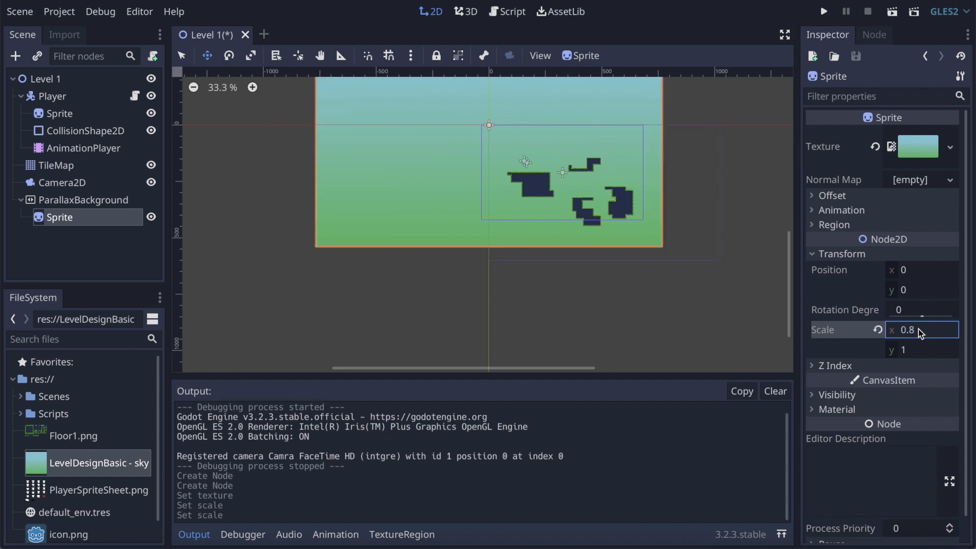
left_click(941, 351)
type(".8")
key("Return")
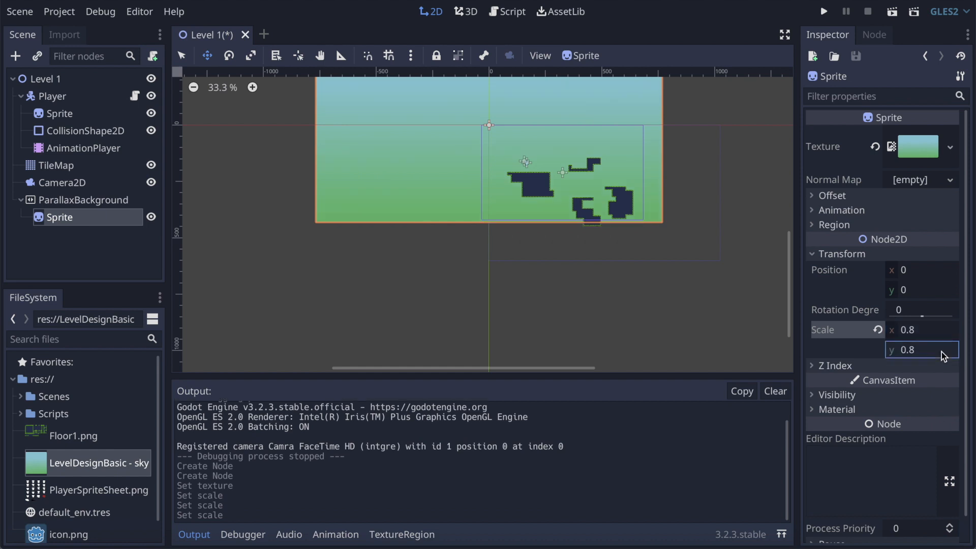
Step: Move the background sprite over the platforms to about x 303, y 204, and save the scene
left_click_drag(422, 144, 492, 192)
key("ctrl+s")
Step: Run the project and test the player in front of the sky background by running and jumping across the platforms
left_click(823, 11)
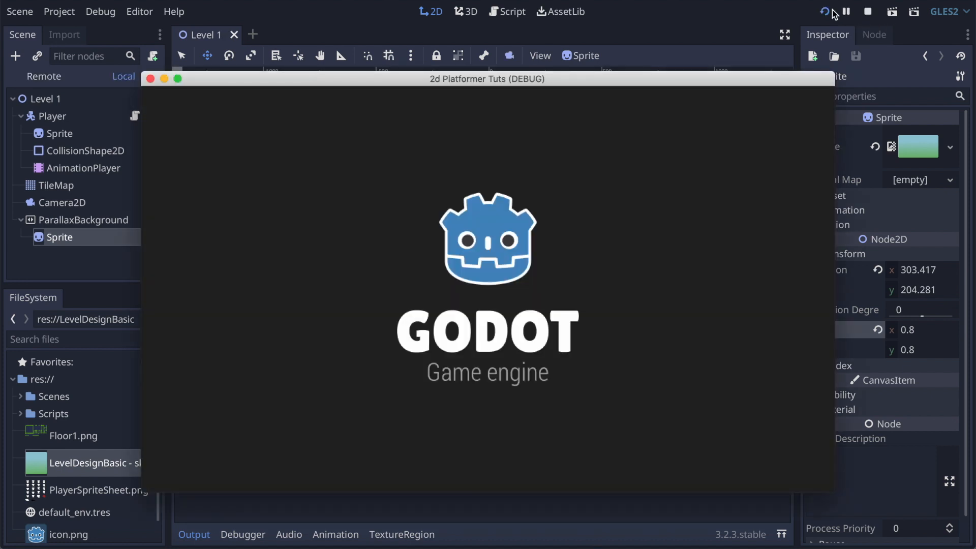
key("Right")
key("Left")
key("Right")
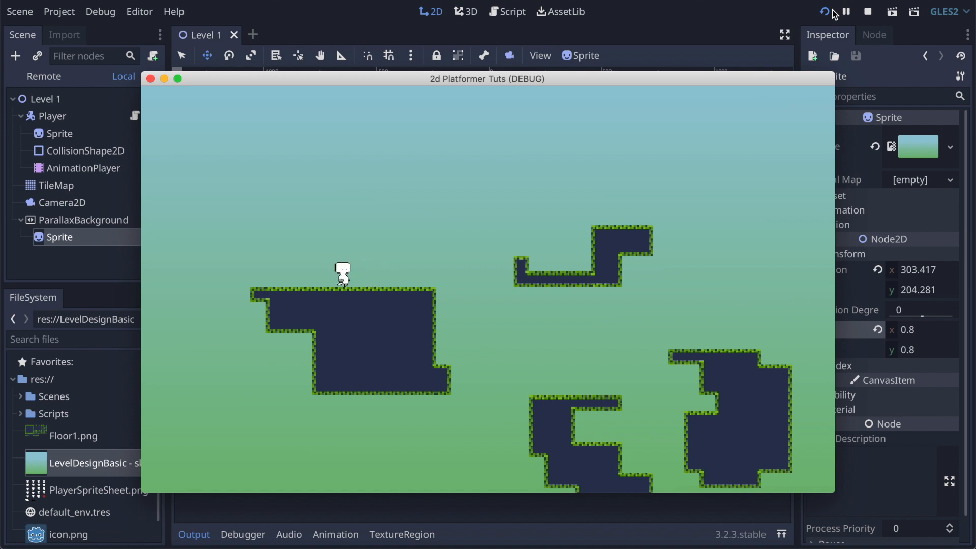
key("Up")
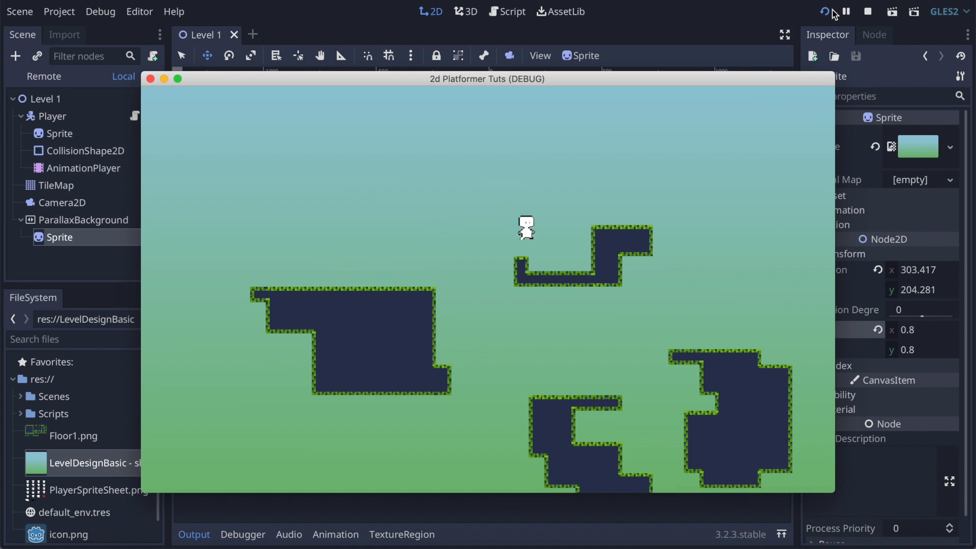
key("Up")
key("Left")
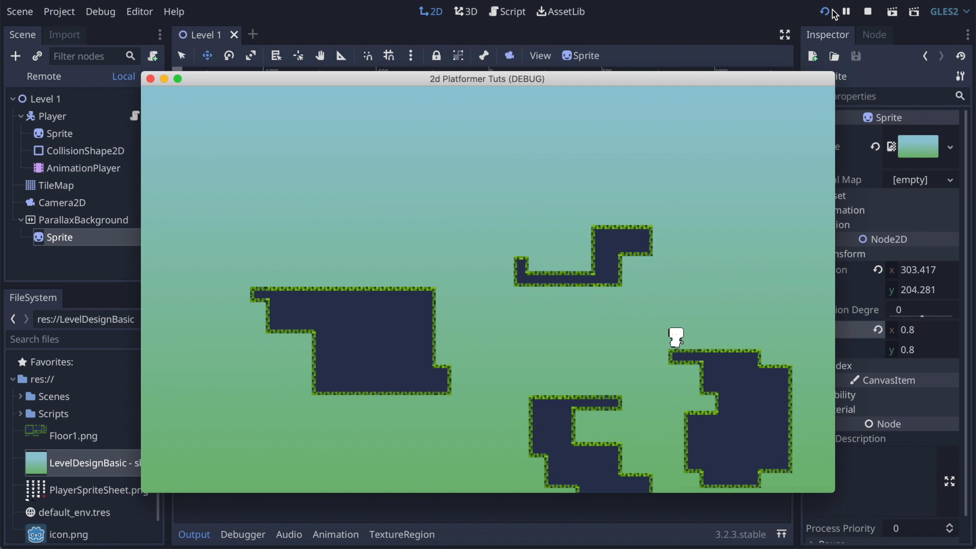
key("Right")
key("Up")
key("Left")
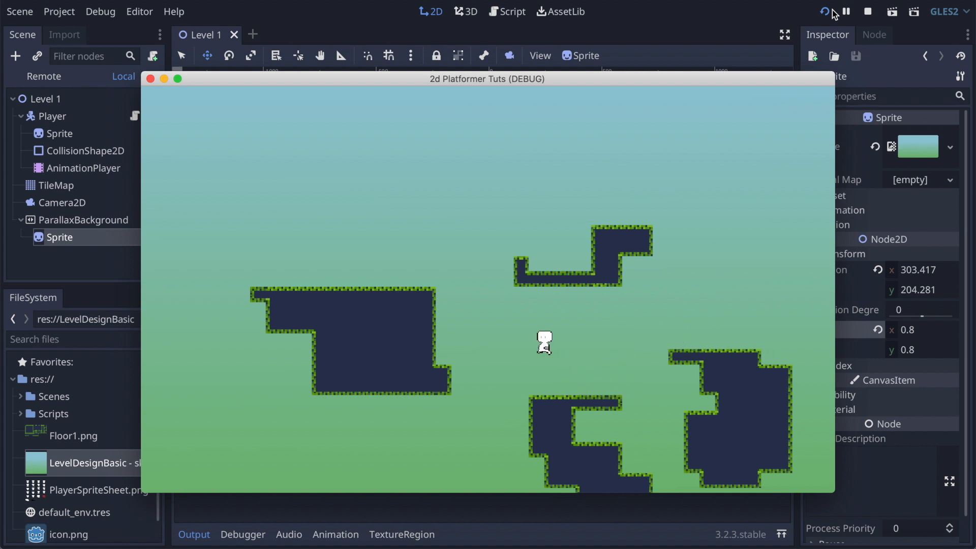
key("Up")
key("Up")
key("Right")
key("Up")
key("Right")
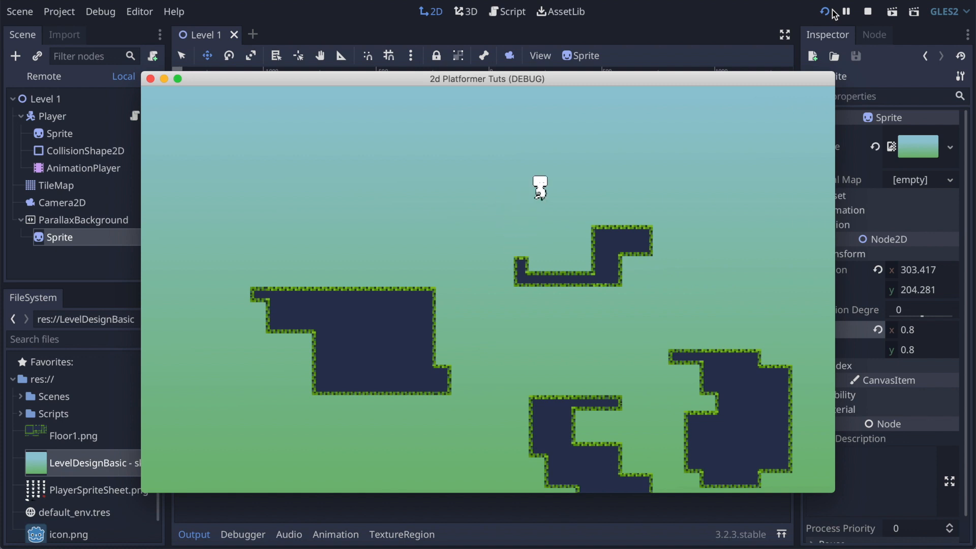
key("Left")
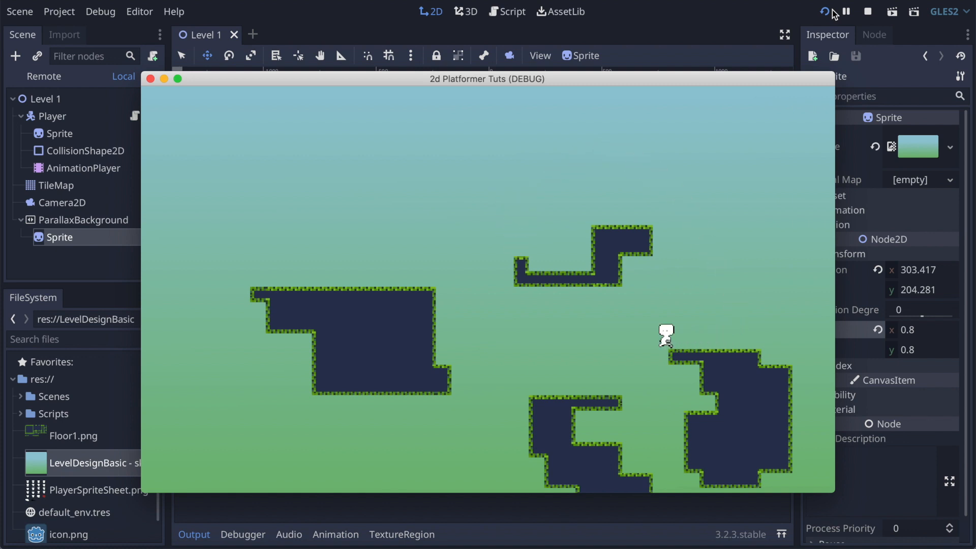
key("Up")
key("Up")
key("Right")
key("Right")
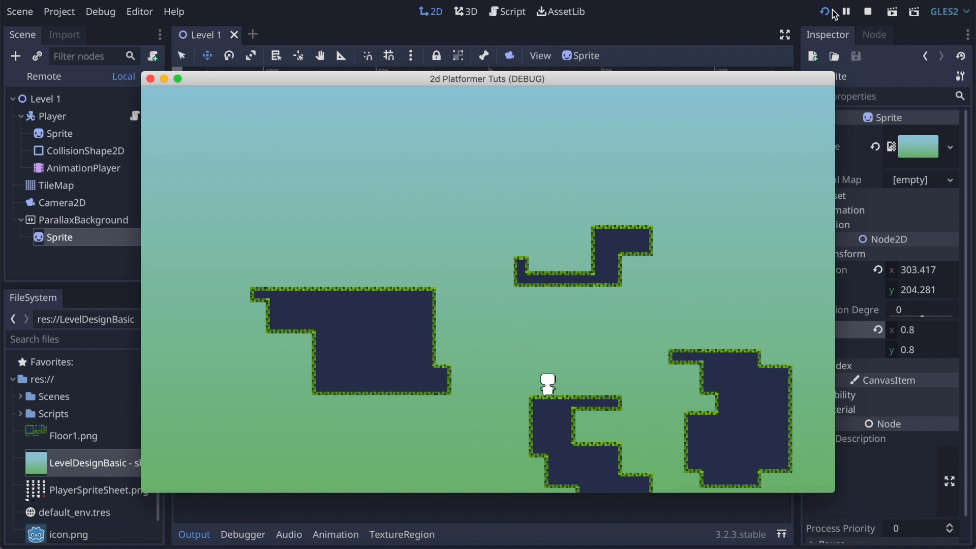
key("Up")
key("Left")
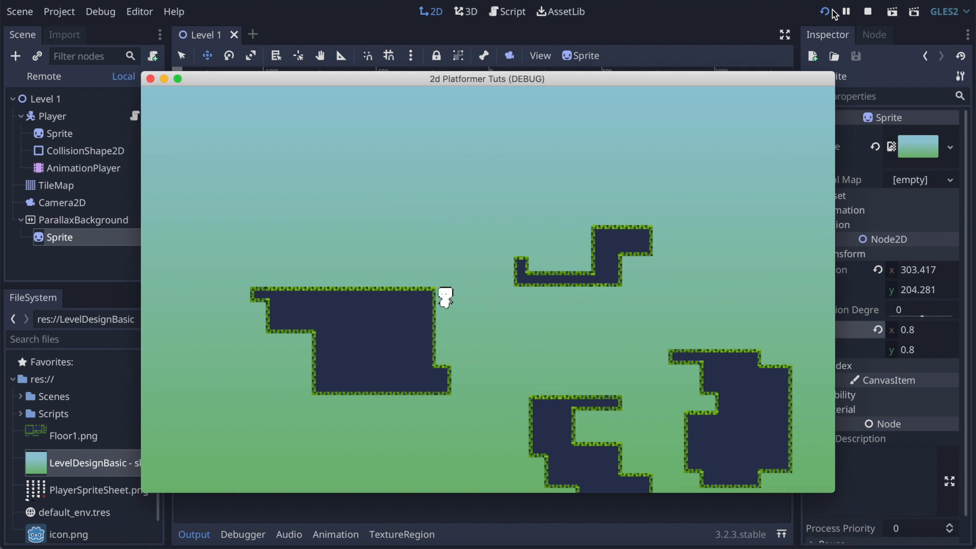
key("Up")
key("Right")
key("Right")
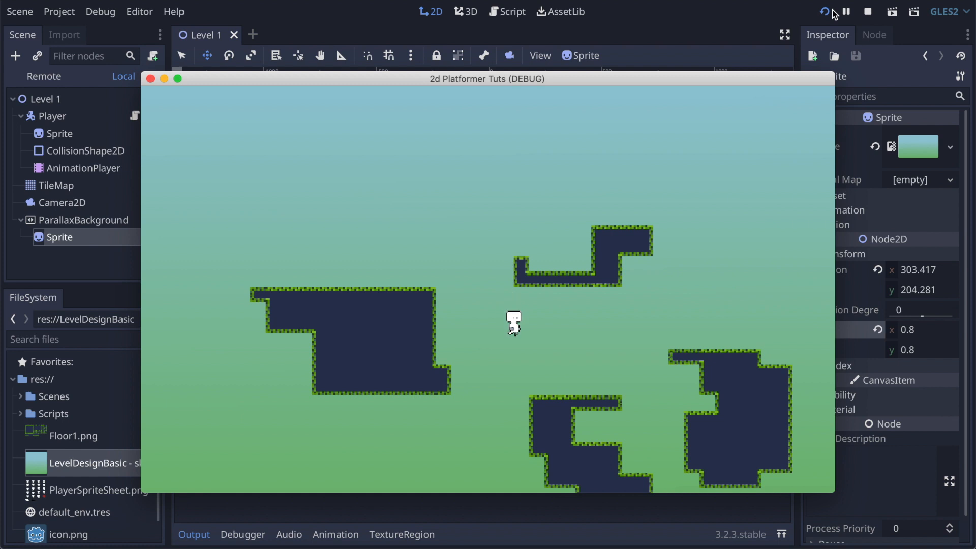
key("Left")
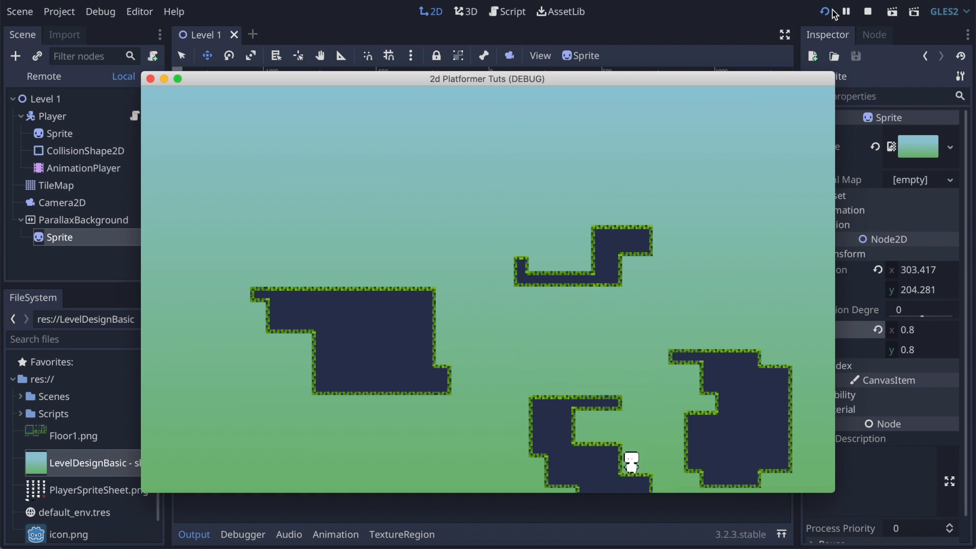